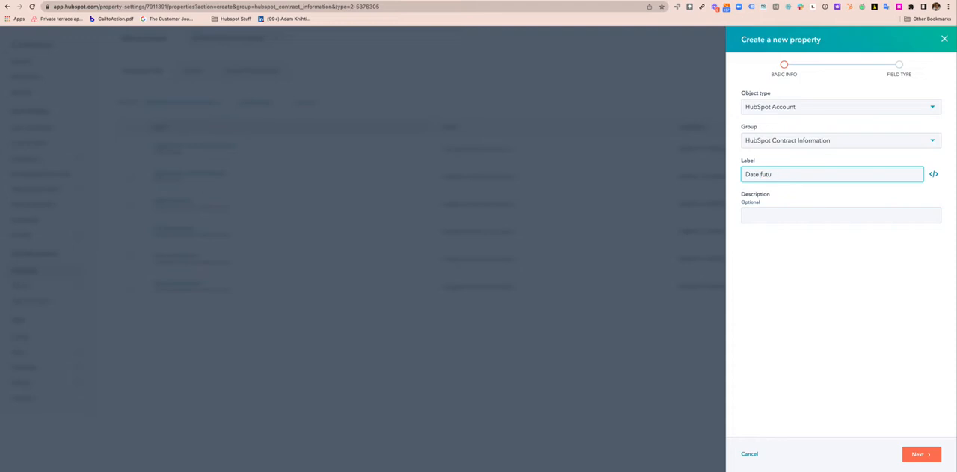
Complete the new property's label as "Date future services likely to close" and create it as a Date picker field
{"action": "type", "text": "re services likely to close"}
{"action": "key", "text": "super+Tab"}
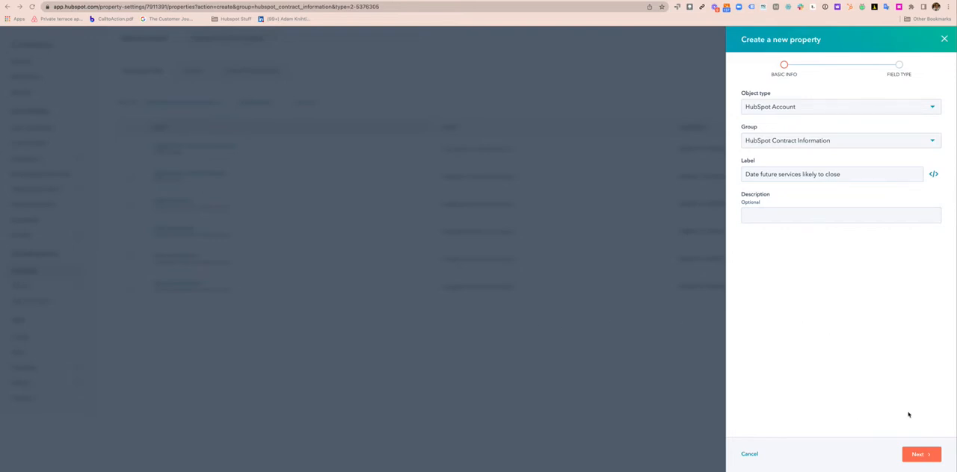
{"action": "key", "text": "super+Tab"}
{"action": "left_click", "coordinate": [927, 457]}
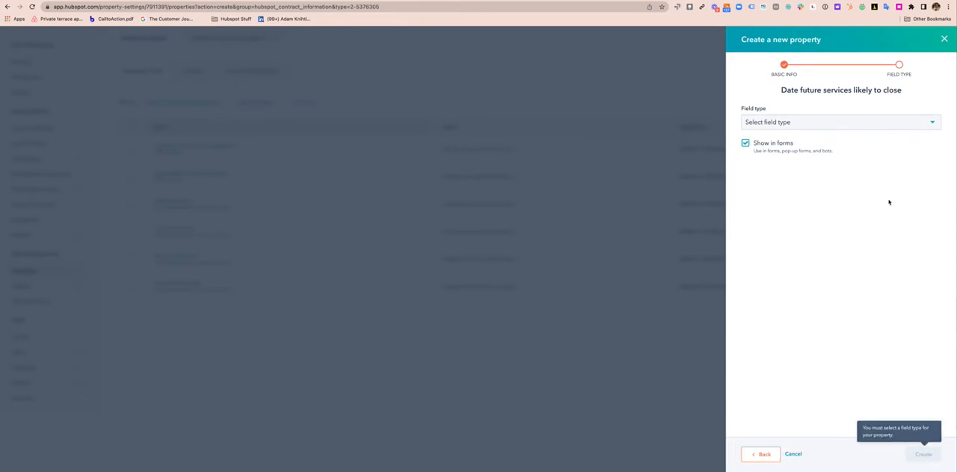
{"action": "left_click", "coordinate": [819, 126]}
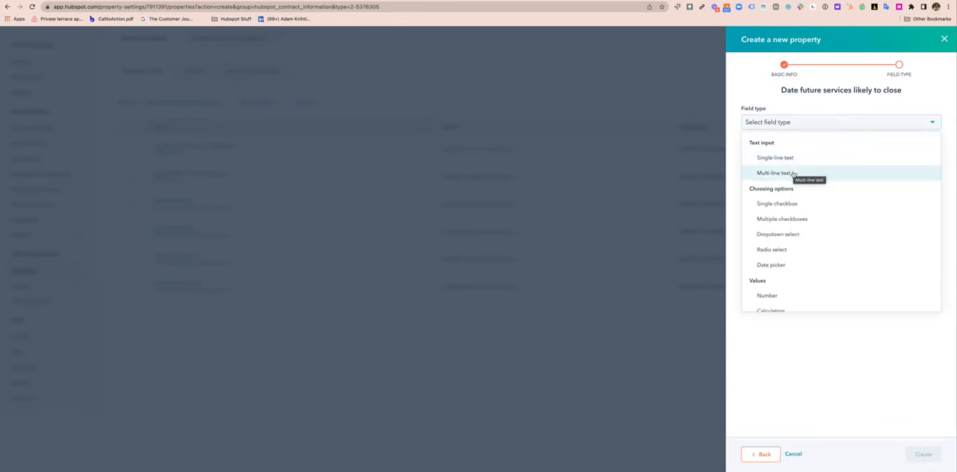
{"action": "scroll", "coordinate": [797, 213], "scroll_direction": "down", "scroll_amount": 1}
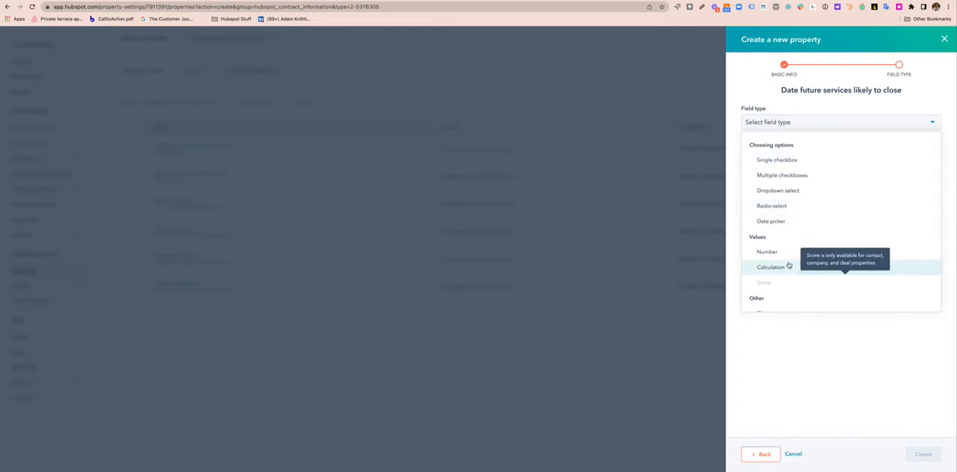
{"action": "left_click", "coordinate": [783, 221]}
{"action": "left_click", "coordinate": [922, 455]}
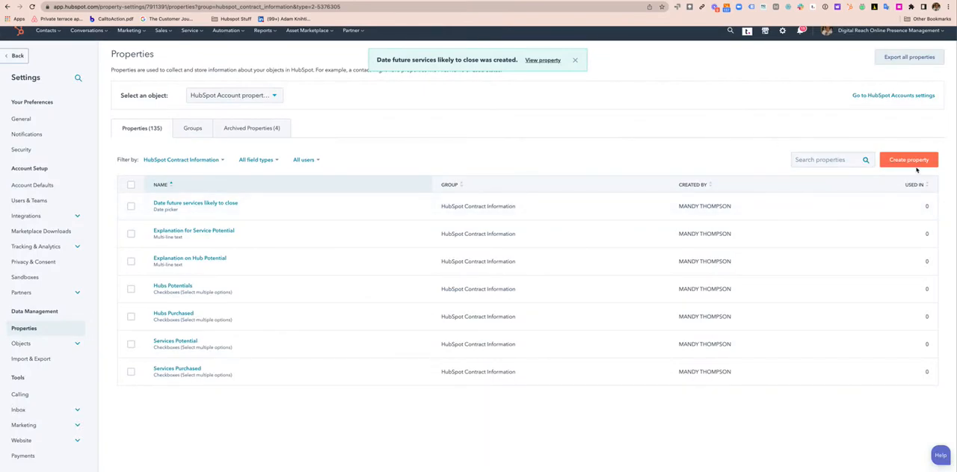
Create a Date picker property labelled "Date future services likely to engage" in the HubSpot Contract Information group
{"action": "left_click", "coordinate": [914, 164]}
{"action": "left_click", "coordinate": [791, 148]}
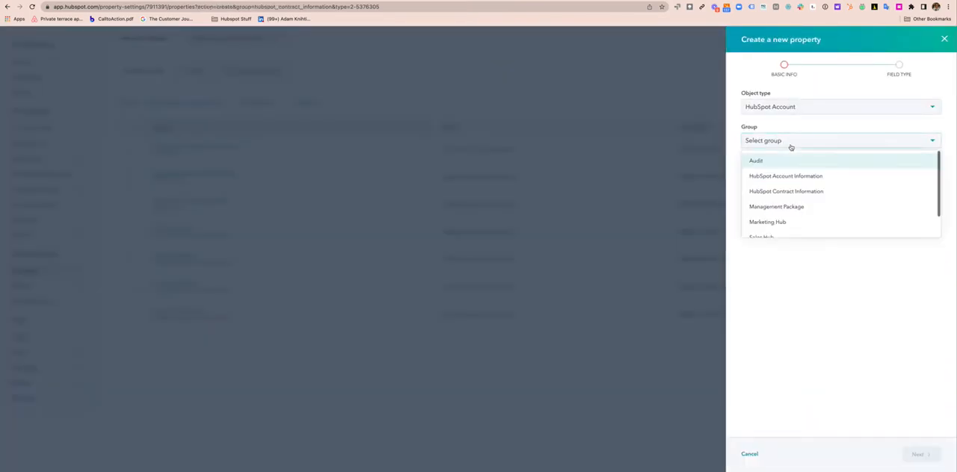
{"action": "left_click", "coordinate": [779, 191]}
{"action": "left_click", "coordinate": [766, 176]}
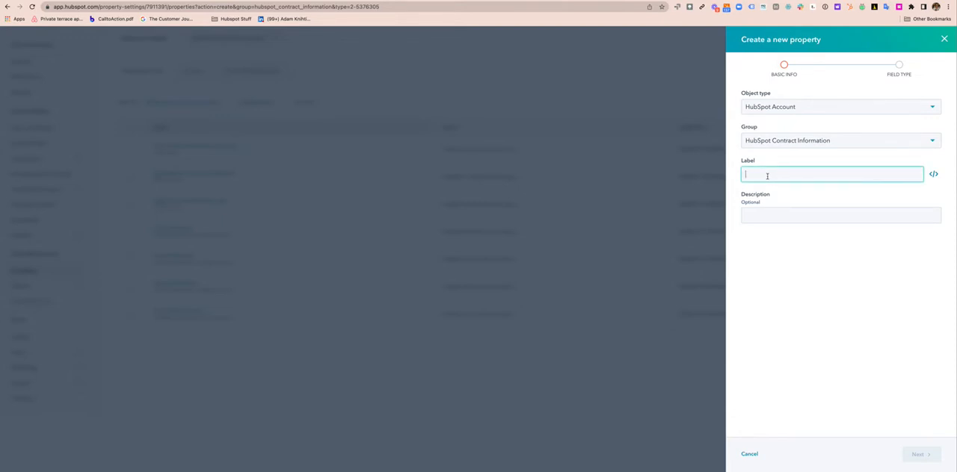
{"action": "type", "text": "Date future "}
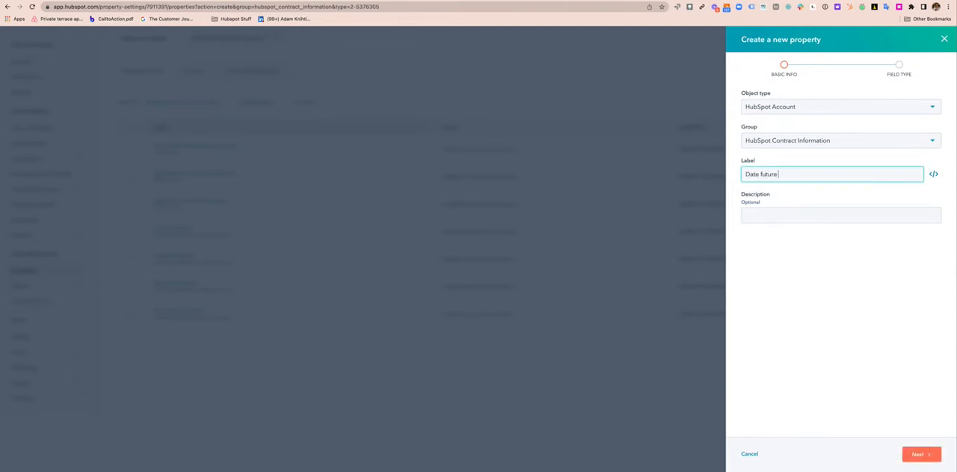
{"action": "type", "text": "services likely to close"}
{"action": "key", "text": "BackSpace"}
{"action": "key", "text": "BackSpace"}
{"action": "key", "text": "BackSpace"}
{"action": "key", "text": "BackSpace"}
{"action": "key", "text": "BackSpace"}
{"action": "type", "text": "engage"}
{"action": "left_click", "coordinate": [920, 454]}
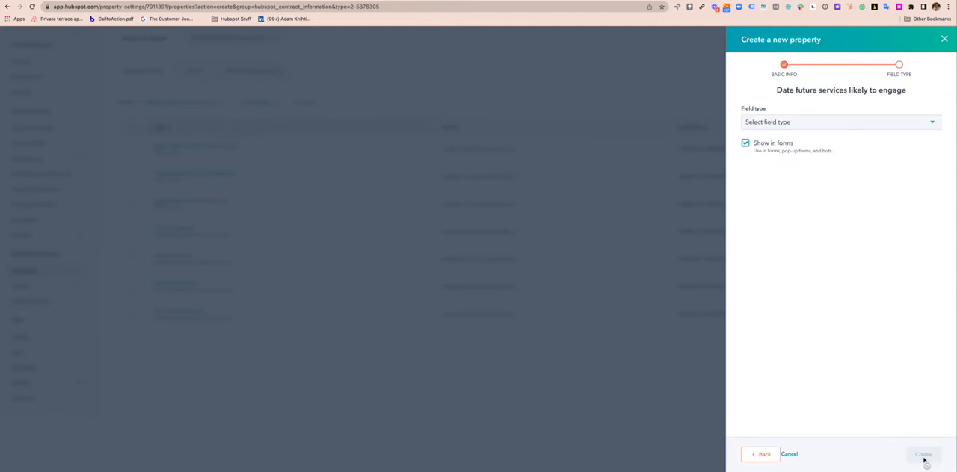
{"action": "left_click", "coordinate": [835, 124]}
{"action": "left_click", "coordinate": [795, 252]}
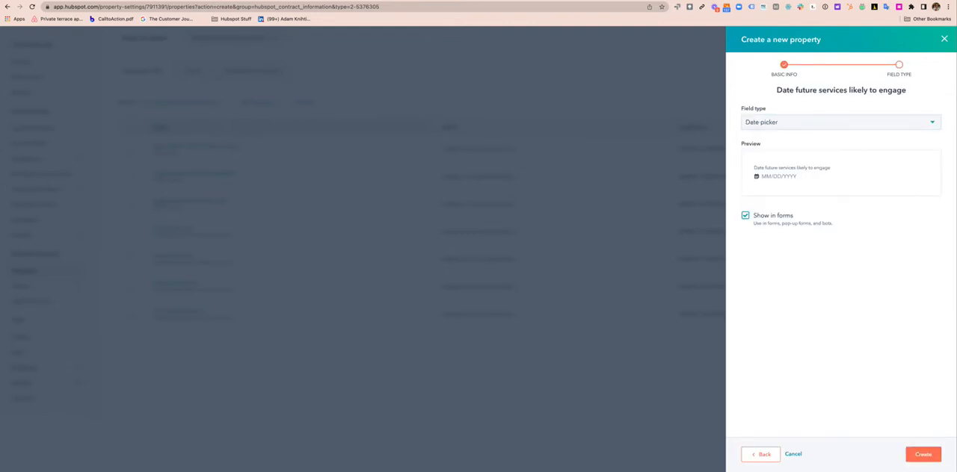
{"action": "left_click", "coordinate": [923, 454]}
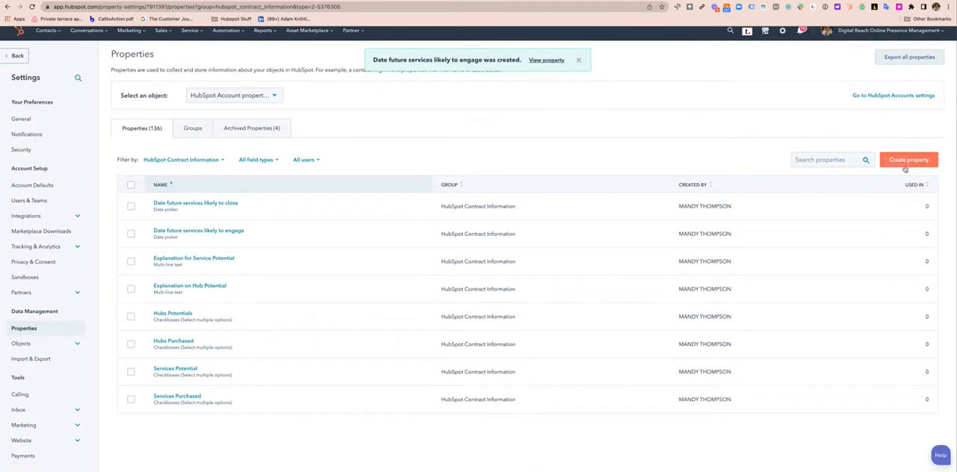
Create a Date picker property labelled "Build start date" in the HubSpot Contract Information group
{"action": "left_click", "coordinate": [906, 163]}
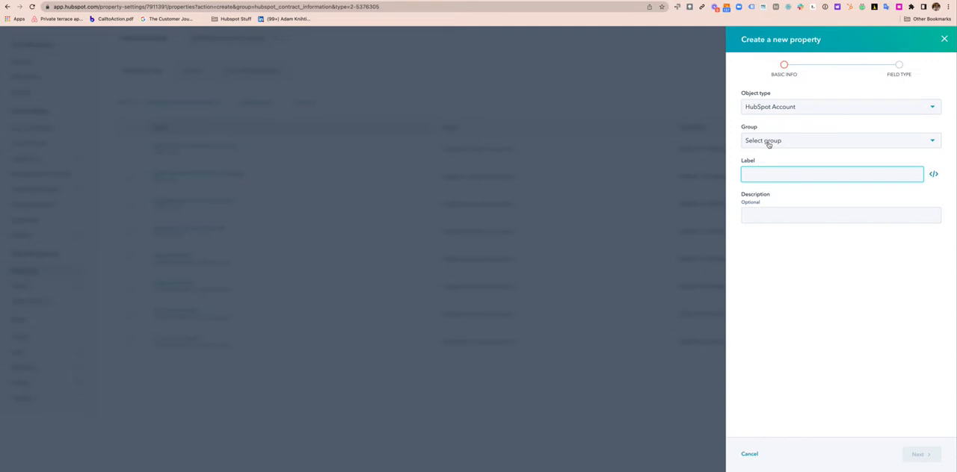
{"action": "left_click", "coordinate": [764, 148]}
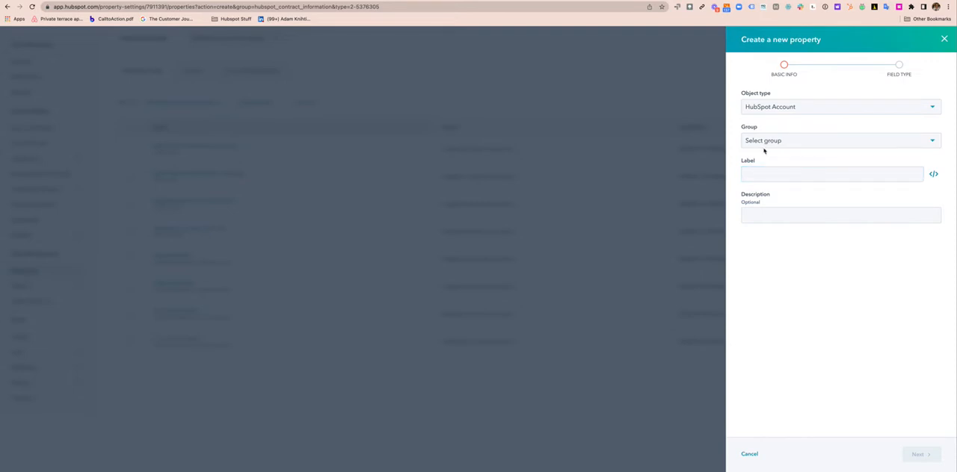
{"action": "left_click", "coordinate": [775, 190]}
{"action": "left_click", "coordinate": [776, 177]}
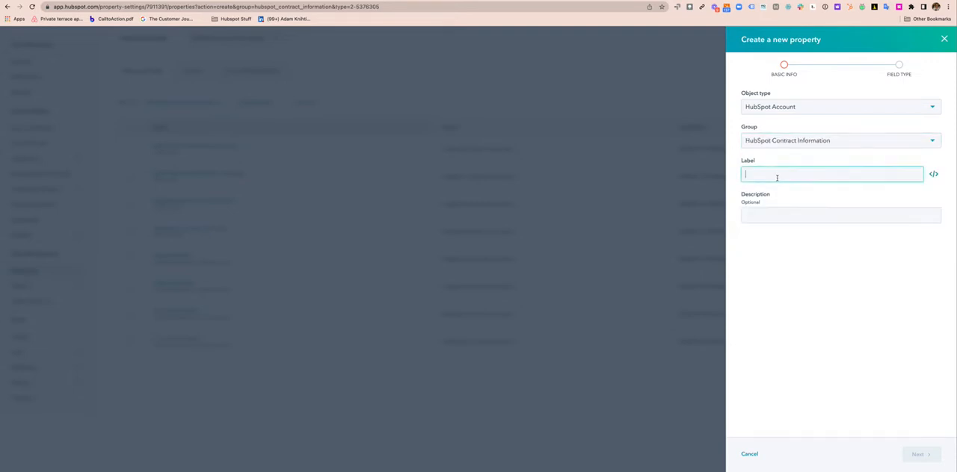
{"action": "type", "text": "Build start date"}
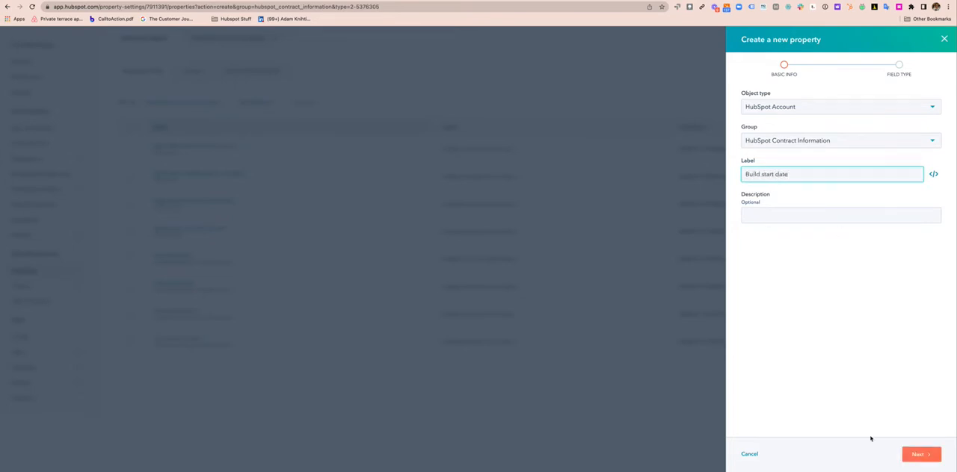
{"action": "left_click", "coordinate": [920, 453]}
{"action": "left_click", "coordinate": [817, 126]}
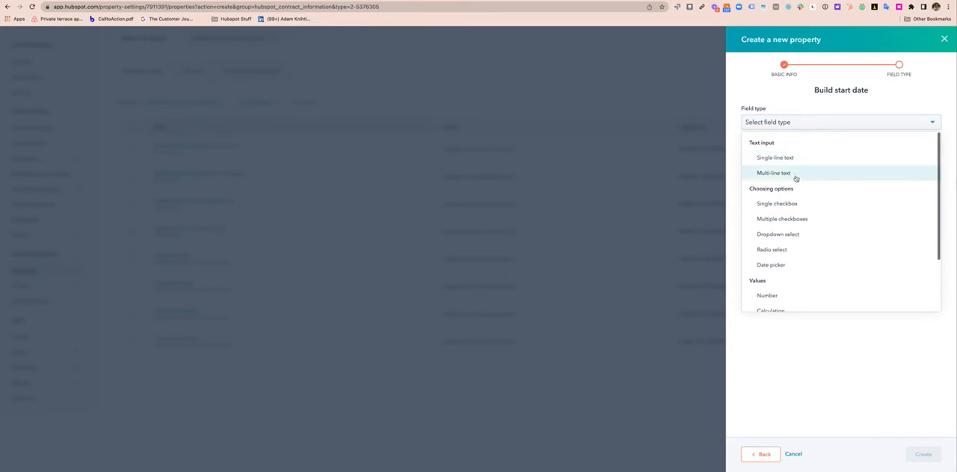
{"action": "left_click", "coordinate": [798, 265]}
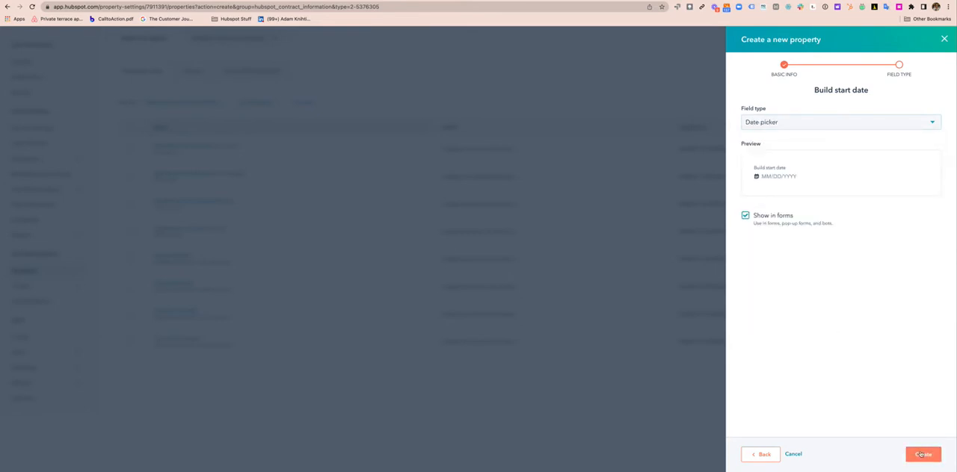
{"action": "left_click", "coordinate": [915, 452]}
Create a Date picker property labelled "Build end date" in the HubSpot Contract Information group
{"action": "left_click", "coordinate": [897, 147]}
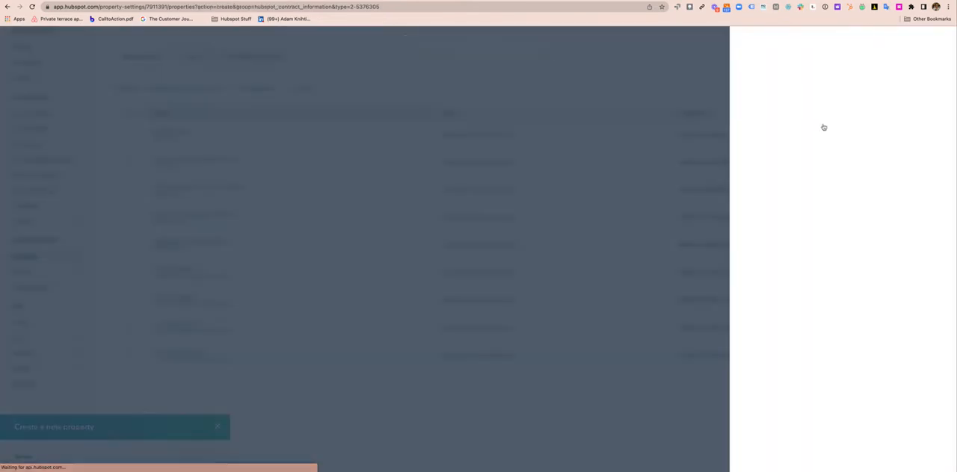
{"action": "left_click", "coordinate": [808, 141]}
{"action": "left_click", "coordinate": [787, 192]}
{"action": "left_click", "coordinate": [776, 175]}
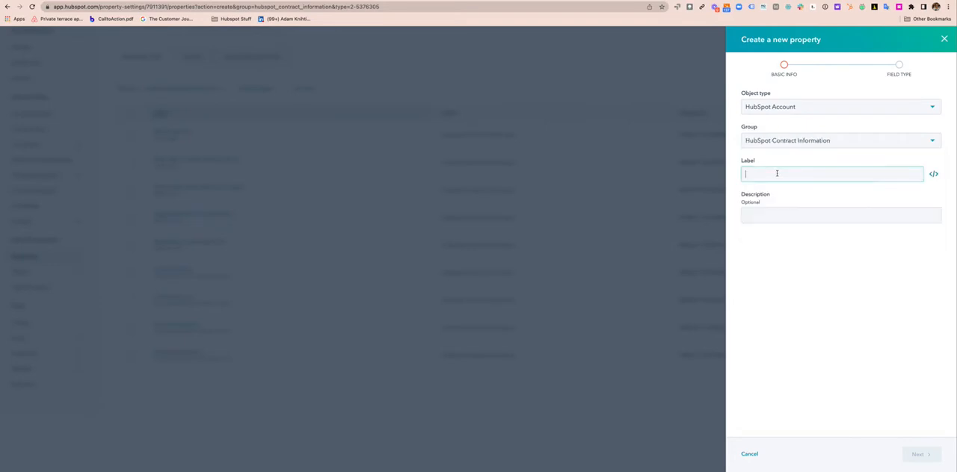
{"action": "type", "text": "Build end date"}
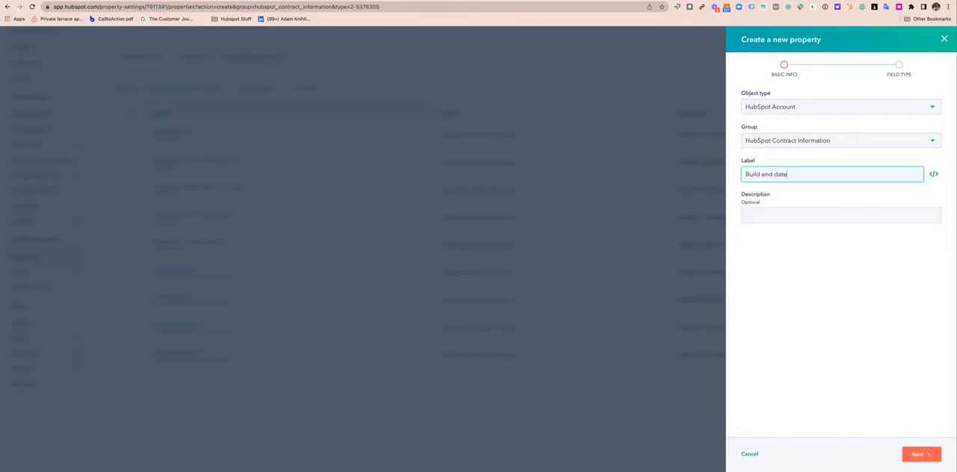
{"action": "left_click", "coordinate": [921, 454]}
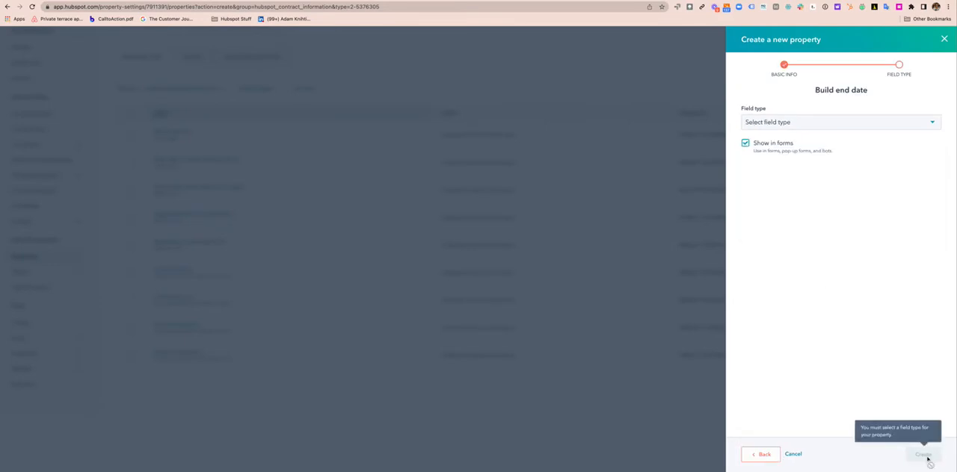
{"action": "left_click", "coordinate": [797, 122]}
{"action": "left_click", "coordinate": [805, 265]}
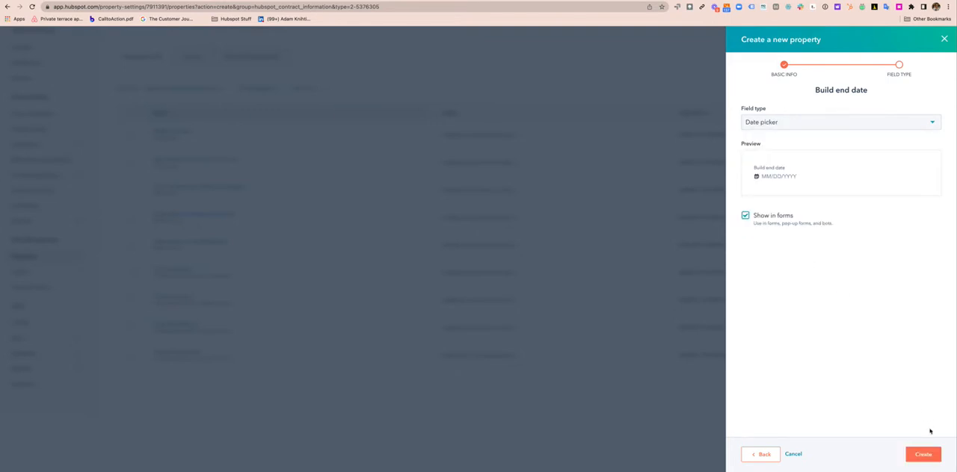
{"action": "left_click", "coordinate": [923, 456]}
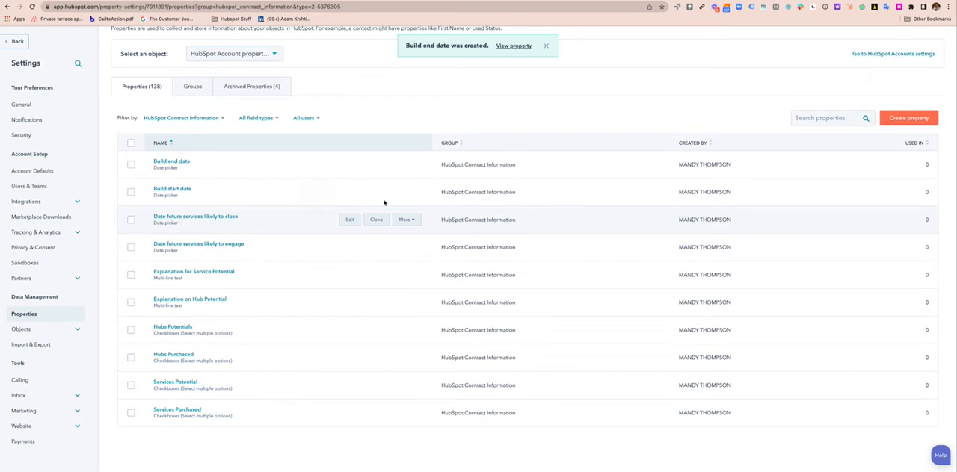
Create a Date picker property labelled "Renewal Date" in the HubSpot Contract Information group
{"action": "left_click", "coordinate": [889, 117]}
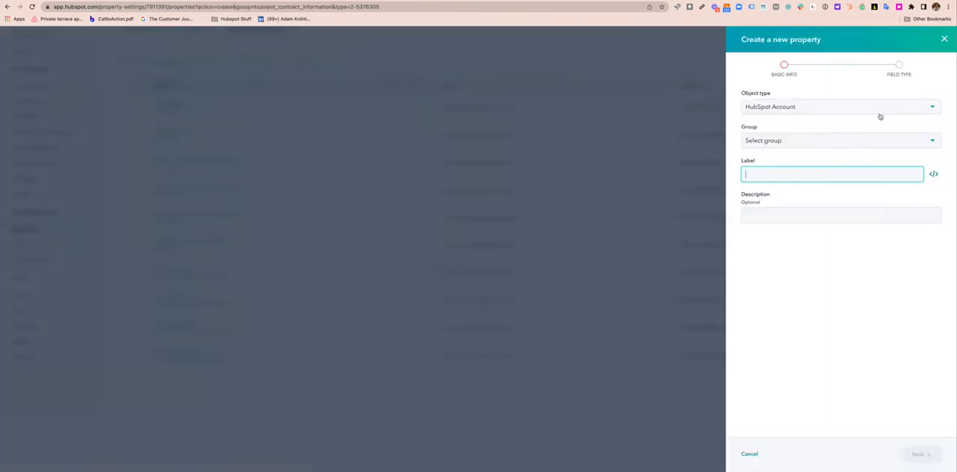
{"action": "type", "text": "Renewal Date"}
{"action": "left_click", "coordinate": [812, 143]}
{"action": "left_click", "coordinate": [814, 189]}
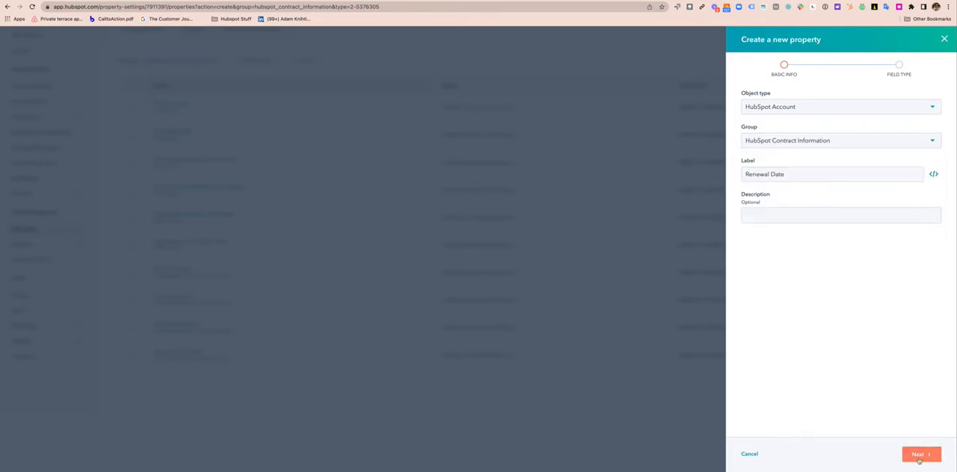
{"action": "left_click", "coordinate": [919, 454]}
{"action": "left_click", "coordinate": [817, 121]}
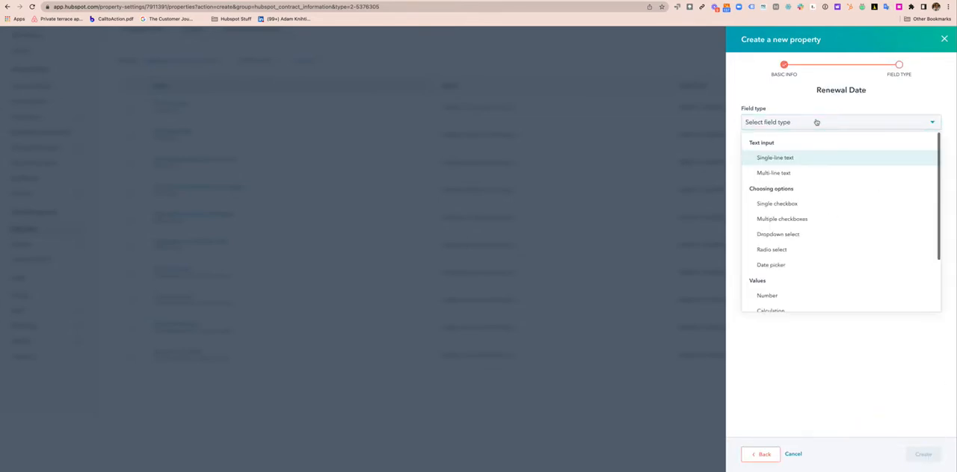
{"action": "left_click", "coordinate": [778, 265]}
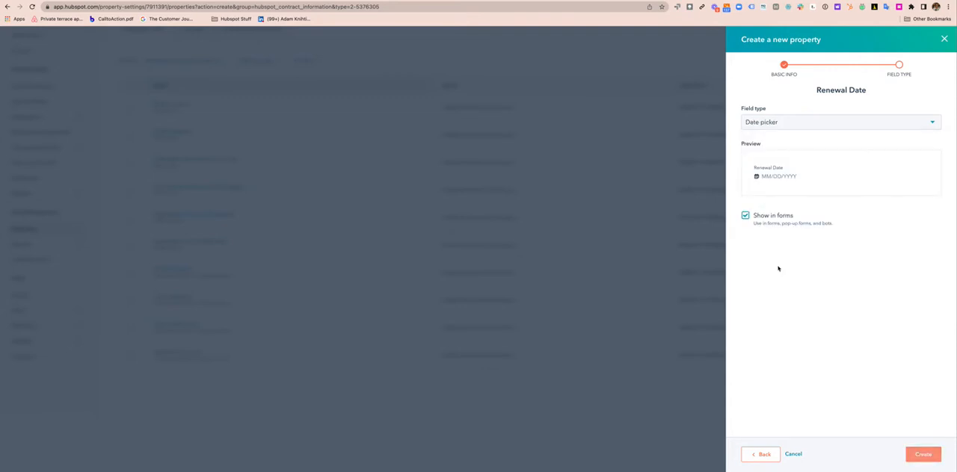
{"action": "left_click", "coordinate": [923, 455]}
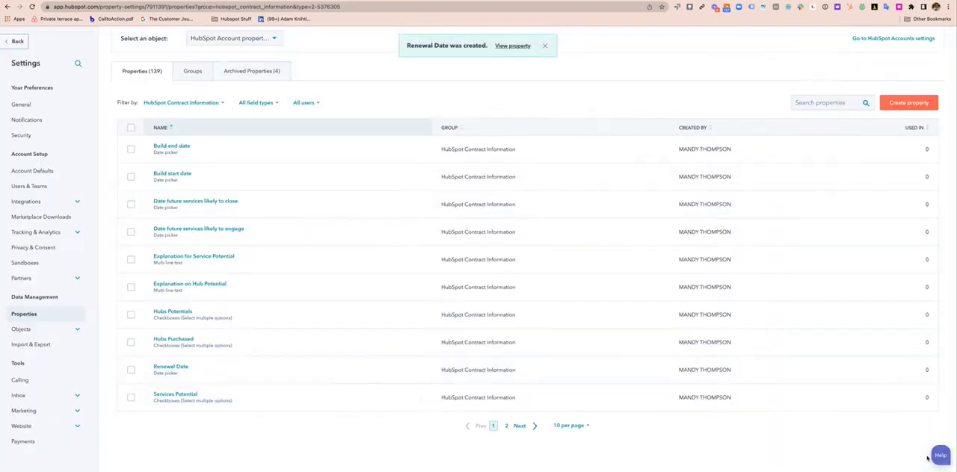
Create a Single checkbox property labelled "Has long terms services?" in the HubSpot Contract Information group
{"action": "left_click", "coordinate": [910, 103]}
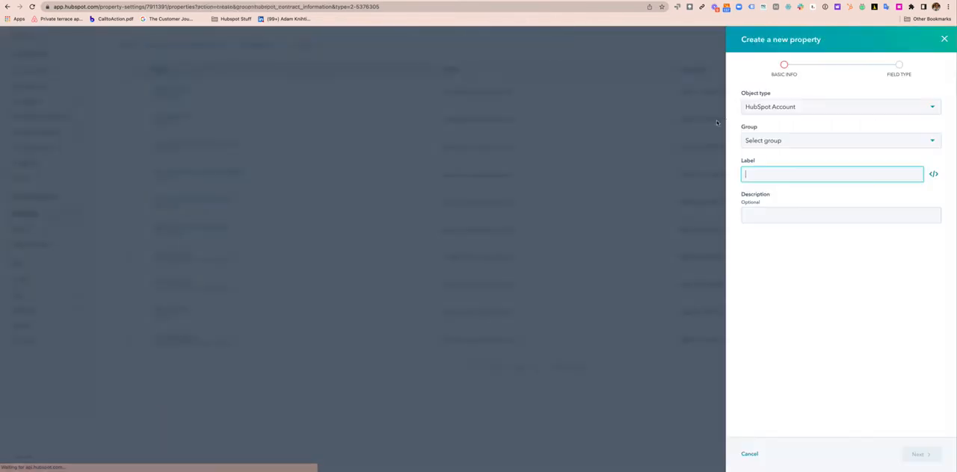
{"action": "left_click", "coordinate": [769, 143]}
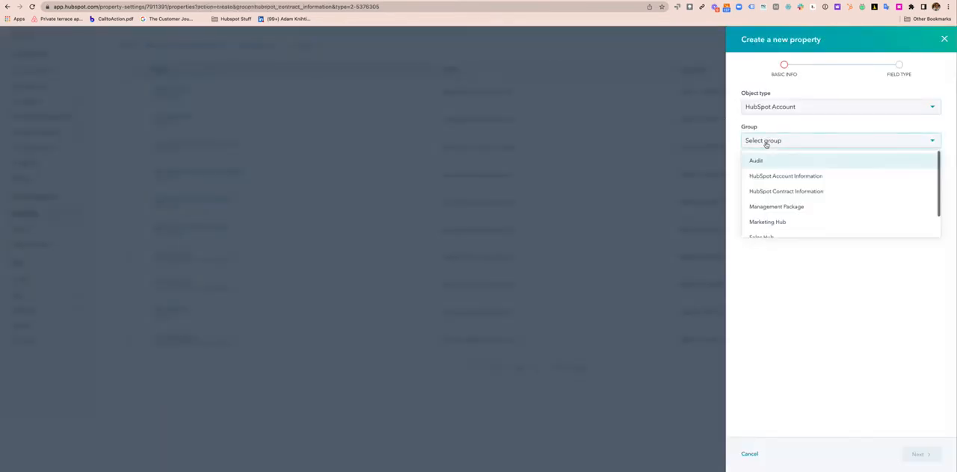
{"action": "left_click", "coordinate": [772, 194]}
{"action": "left_click", "coordinate": [764, 174]}
{"action": "type", "text": "Ha"}
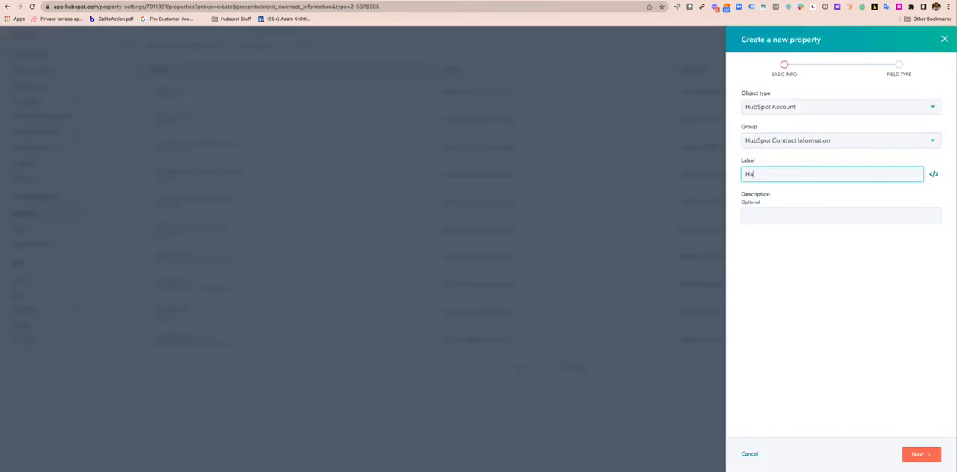
{"action": "type", "text": "s long terms services?"}
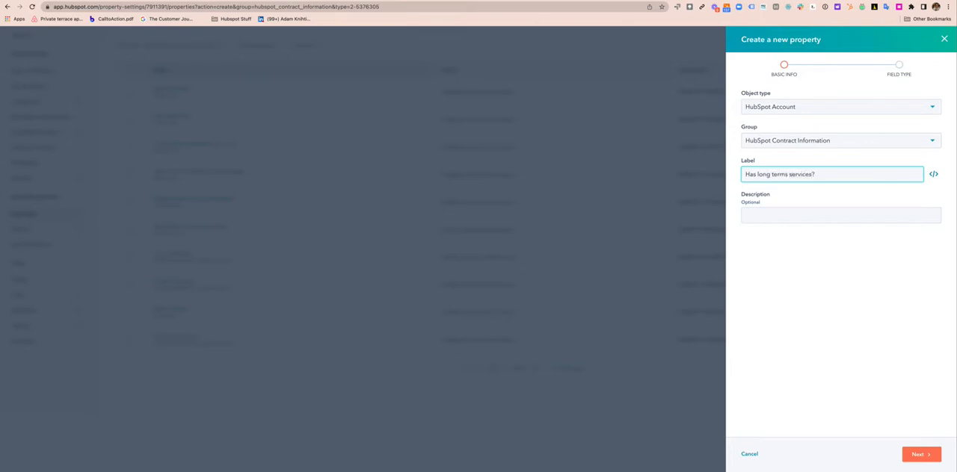
{"action": "left_click", "coordinate": [917, 455]}
{"action": "left_click", "coordinate": [864, 124]}
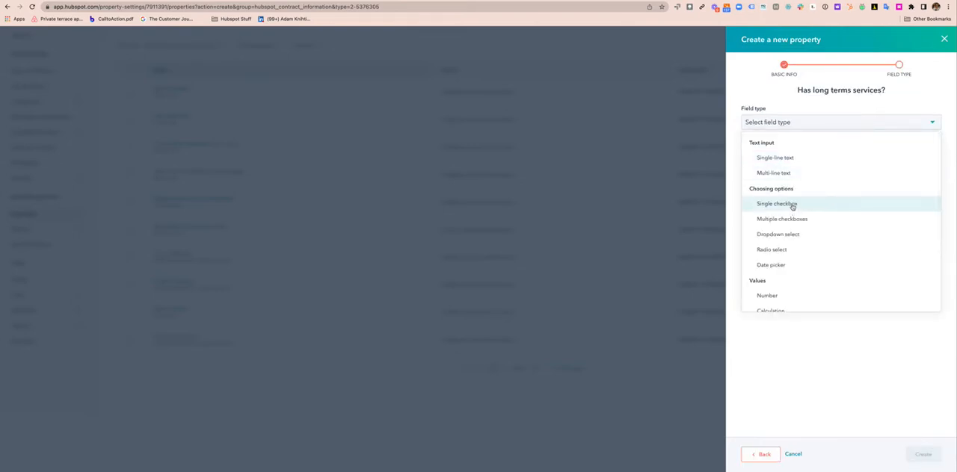
{"action": "left_click", "coordinate": [790, 204]}
{"action": "left_click", "coordinate": [931, 453]}
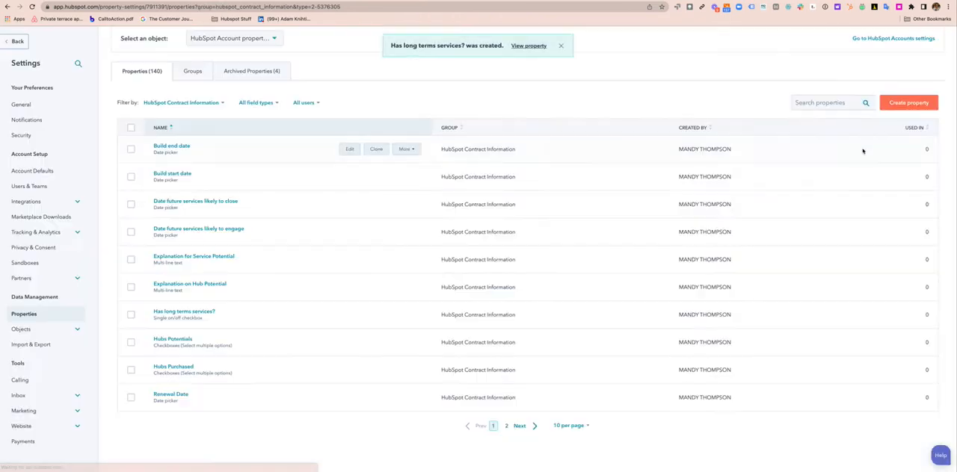
Create a Single checkbox property labelled "Interest in long term services?" in the HubSpot Contract Information group
{"action": "left_click", "coordinate": [904, 105]}
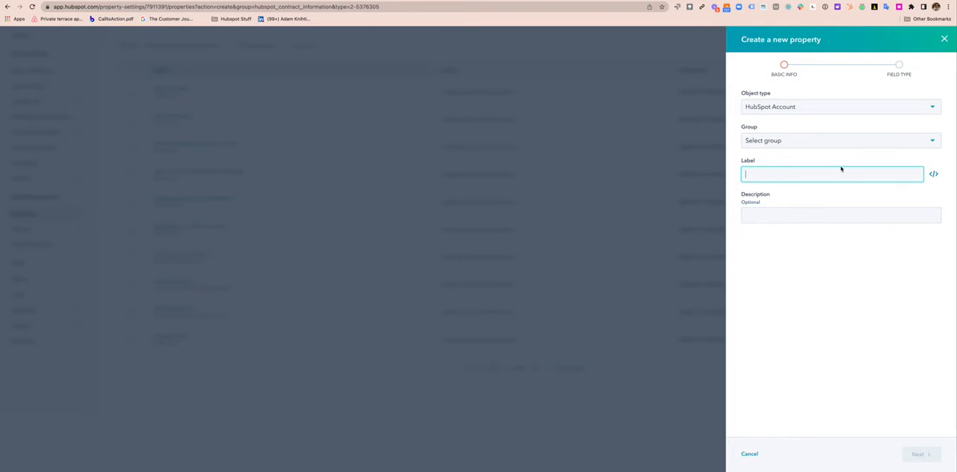
{"action": "type", "text": "Interest in long term services?"}
{"action": "left_click", "coordinate": [828, 147]}
{"action": "left_click", "coordinate": [801, 191]}
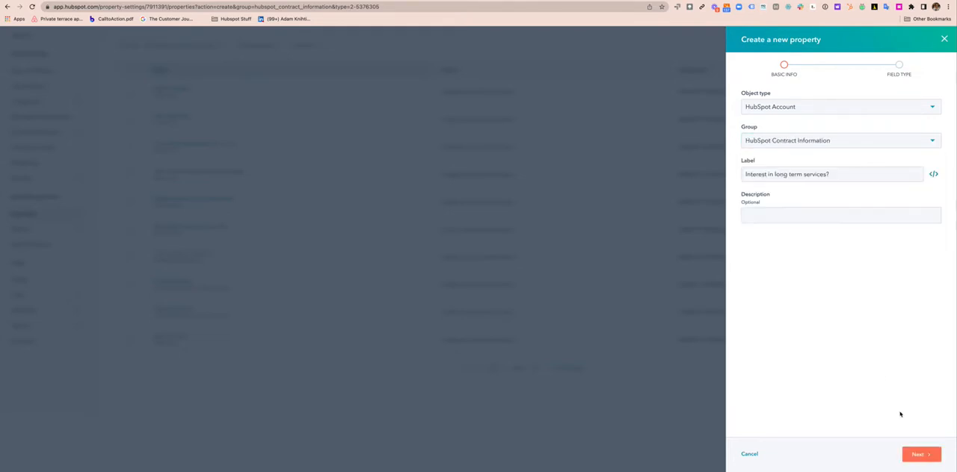
{"action": "left_click", "coordinate": [919, 454]}
{"action": "left_click", "coordinate": [830, 122]}
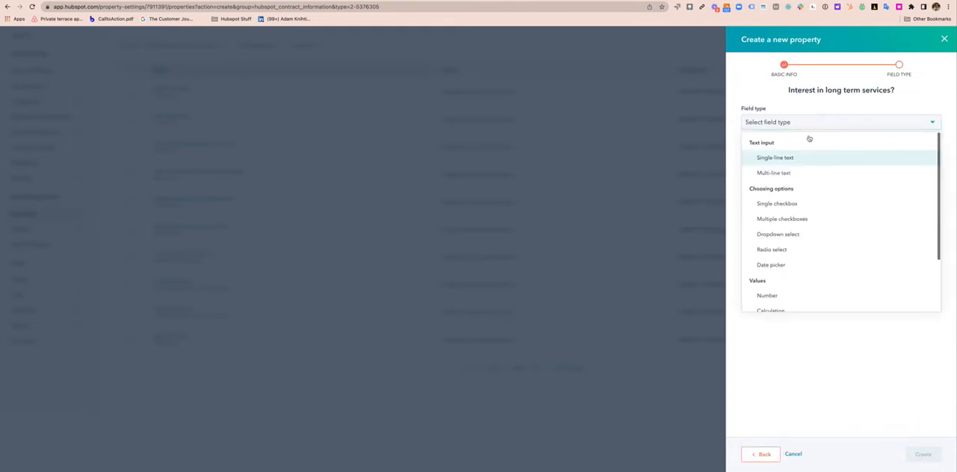
{"action": "left_click", "coordinate": [791, 205]}
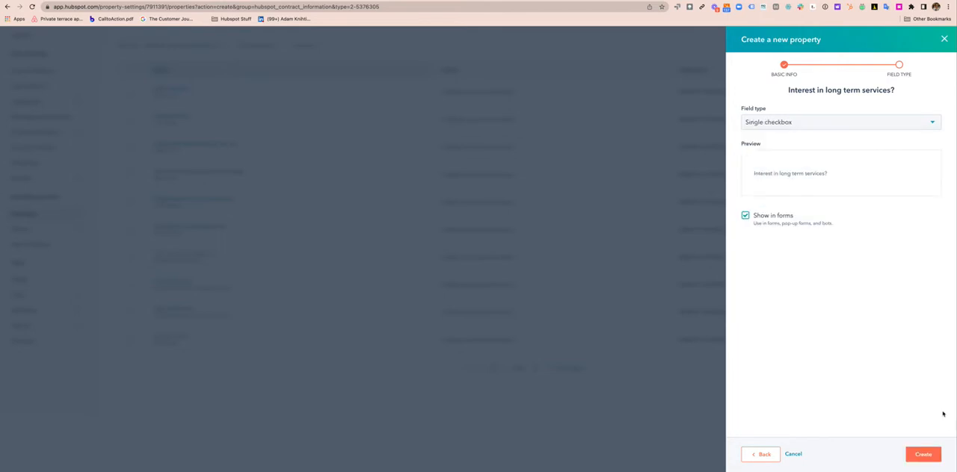
{"action": "left_click", "coordinate": [923, 455]}
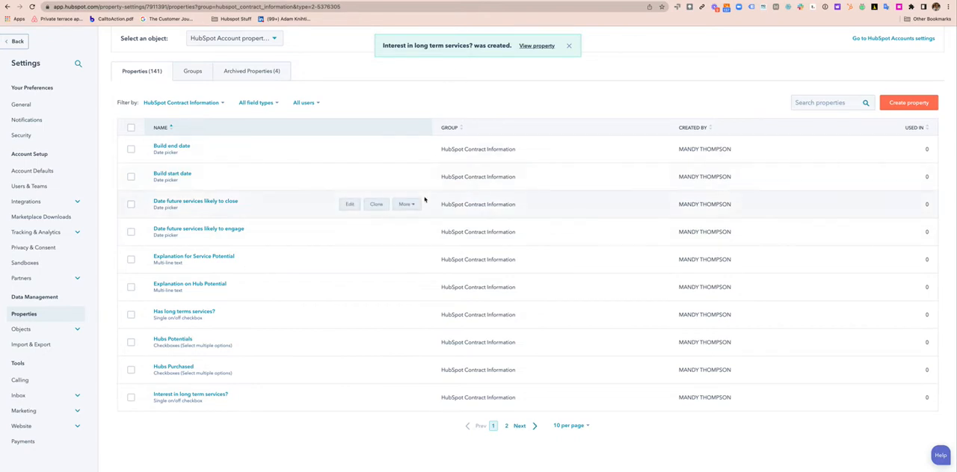
Create and save a static contact-based list named "Sales Hub Pro" without any filters
{"action": "scroll", "coordinate": [127, 74], "scroll_direction": "up", "scroll_amount": 2}
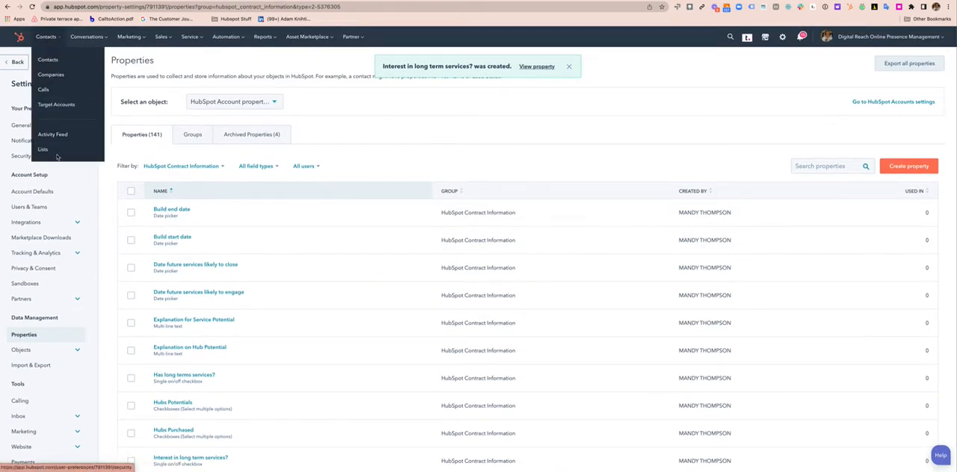
{"action": "left_click", "coordinate": [58, 149]}
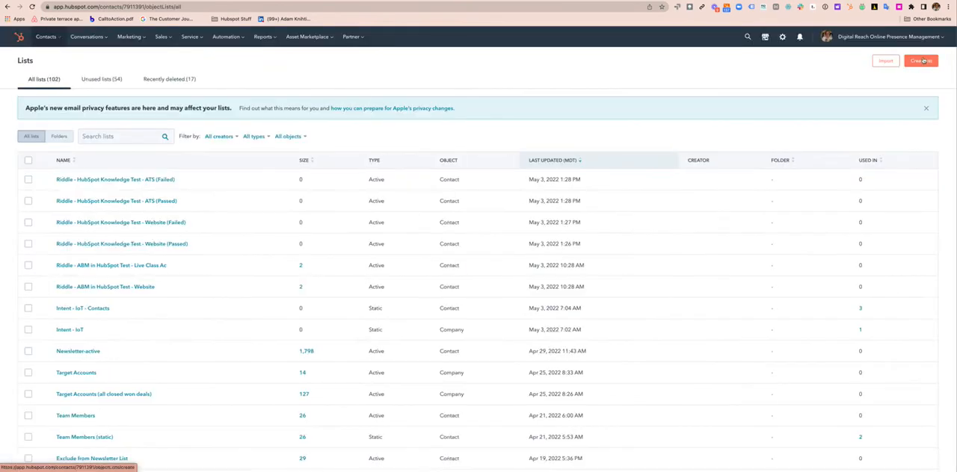
{"action": "left_click", "coordinate": [921, 62]}
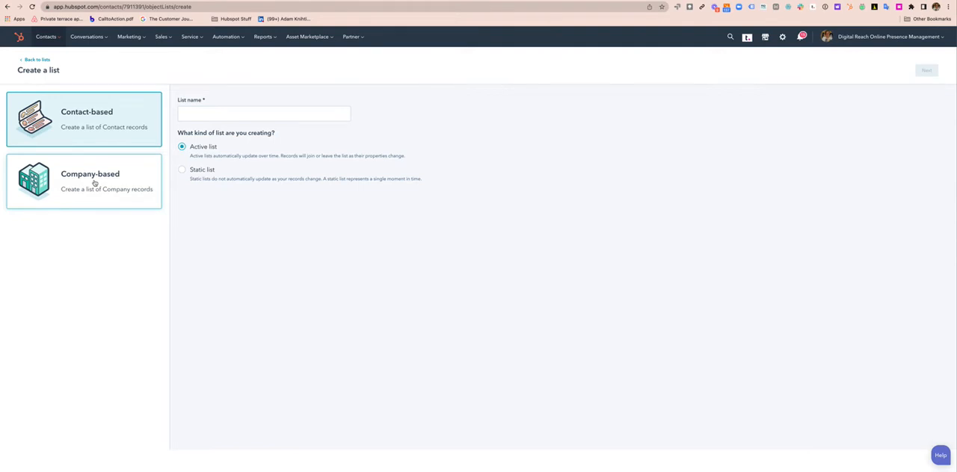
{"action": "left_click", "coordinate": [215, 111]}
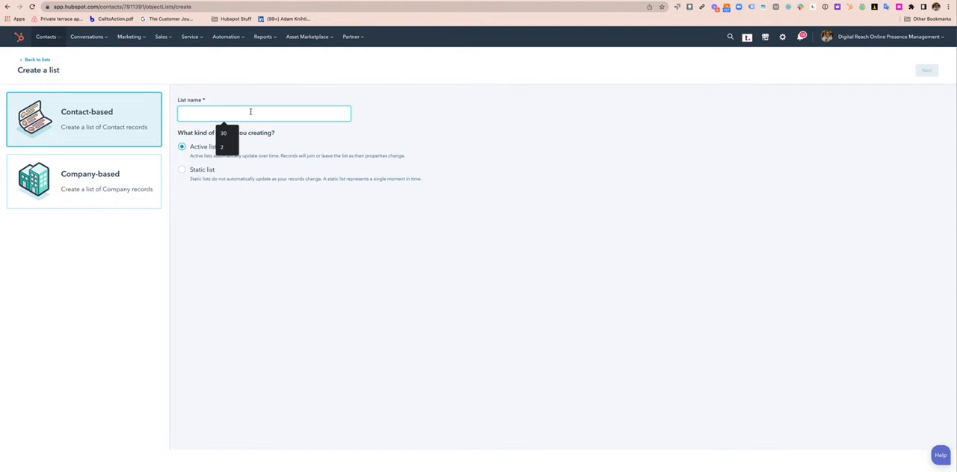
{"action": "type", "text": "Sales Hub Pro"}
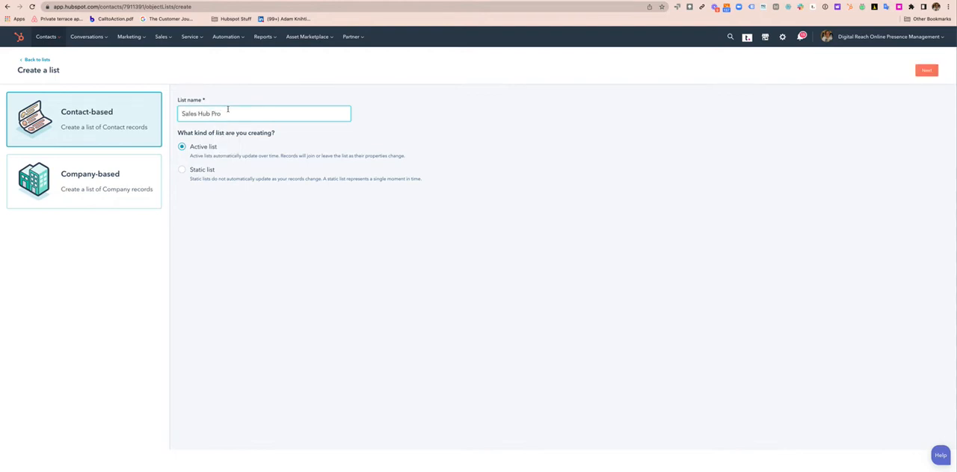
{"action": "left_click", "coordinate": [183, 170]}
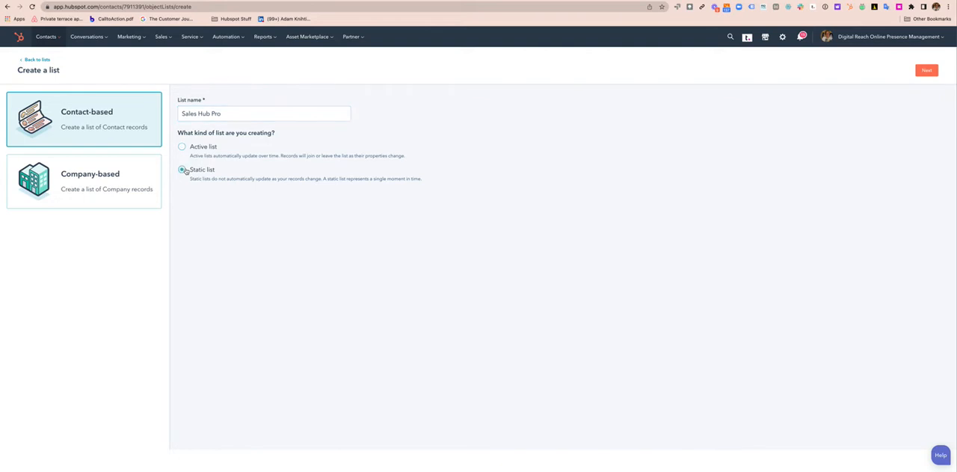
{"action": "left_click", "coordinate": [929, 72]}
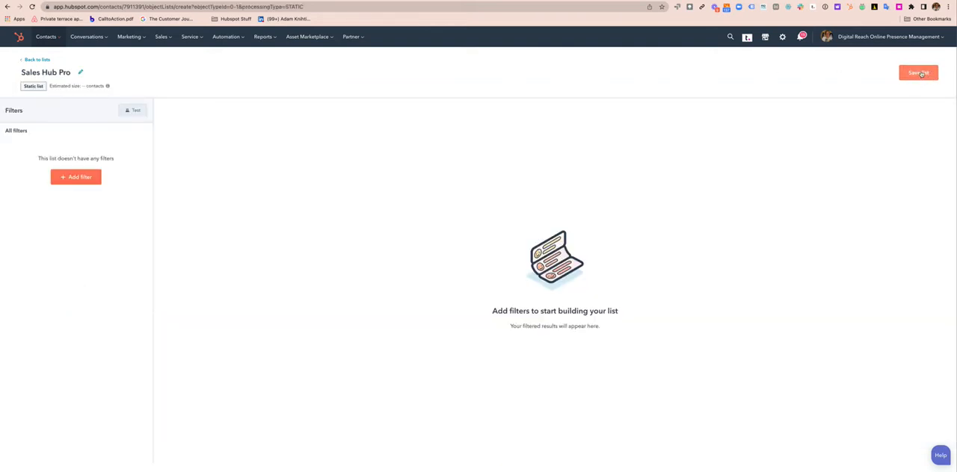
{"action": "left_click", "coordinate": [920, 73]}
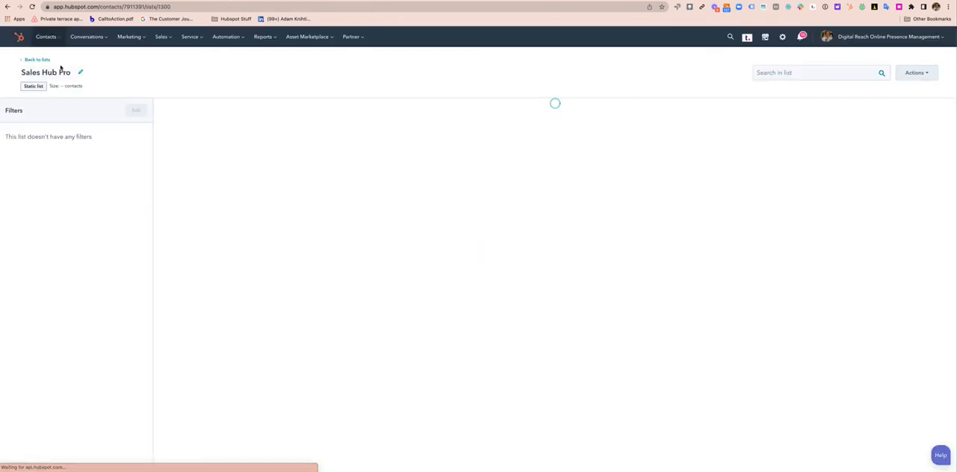
Create a list folder named "Upsell/Cross-sell/Renewal"
{"action": "left_click", "coordinate": [38, 60]}
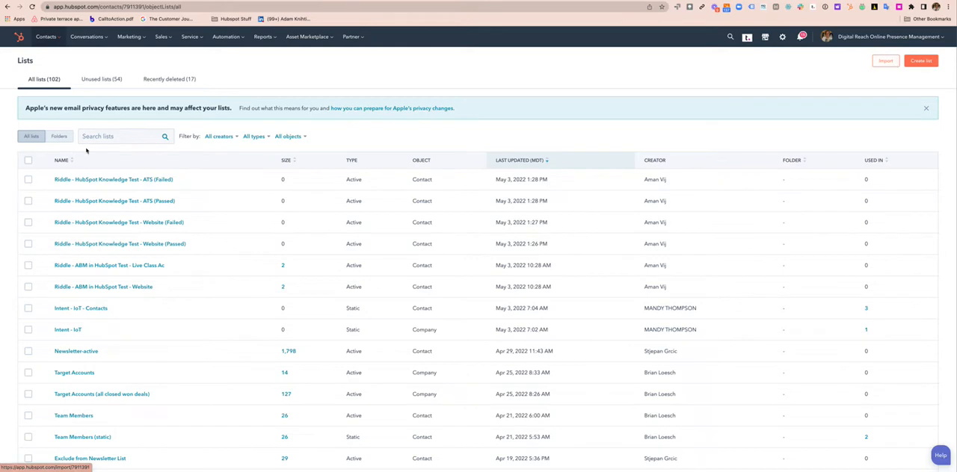
{"action": "left_click", "coordinate": [59, 136]}
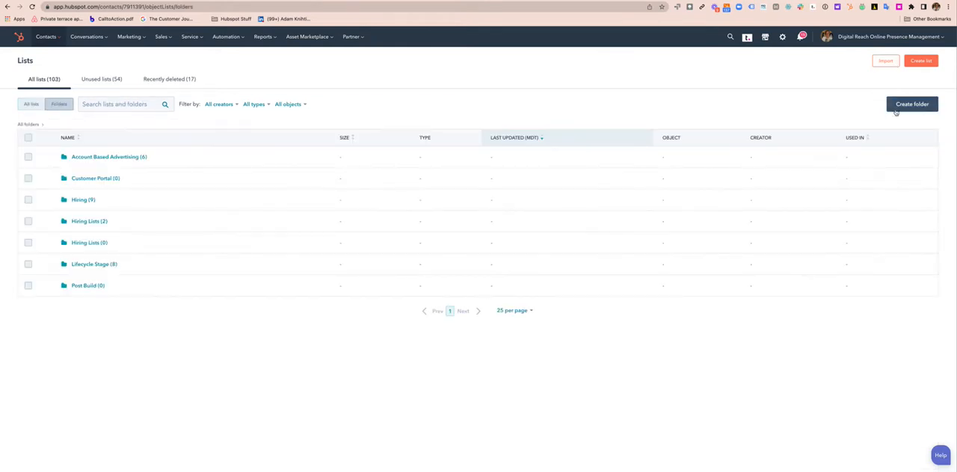
{"action": "left_click", "coordinate": [907, 106]}
{"action": "left_click", "coordinate": [449, 103]}
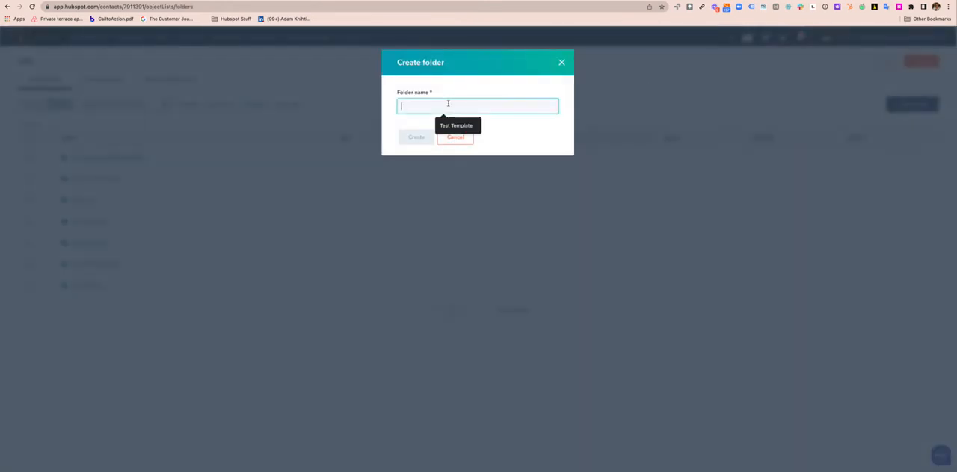
{"action": "type", "text": "Upsell/Cross-sell/Renewal"}
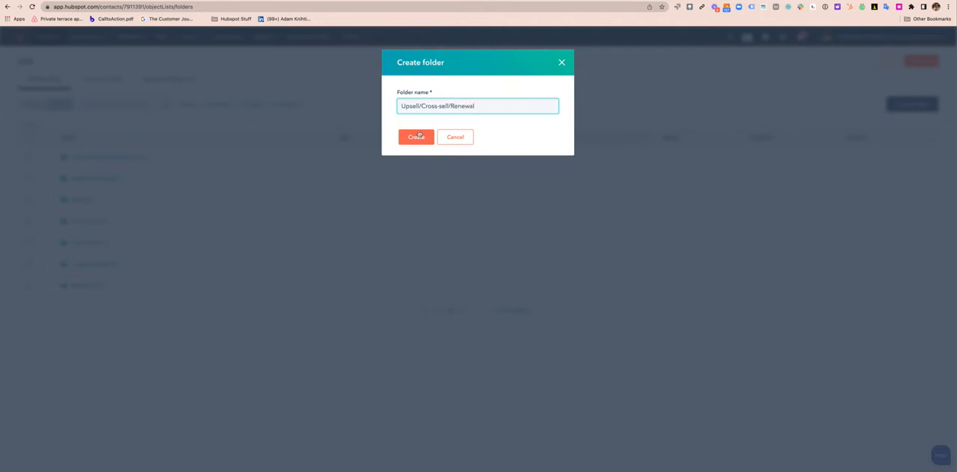
{"action": "left_click", "coordinate": [419, 136]}
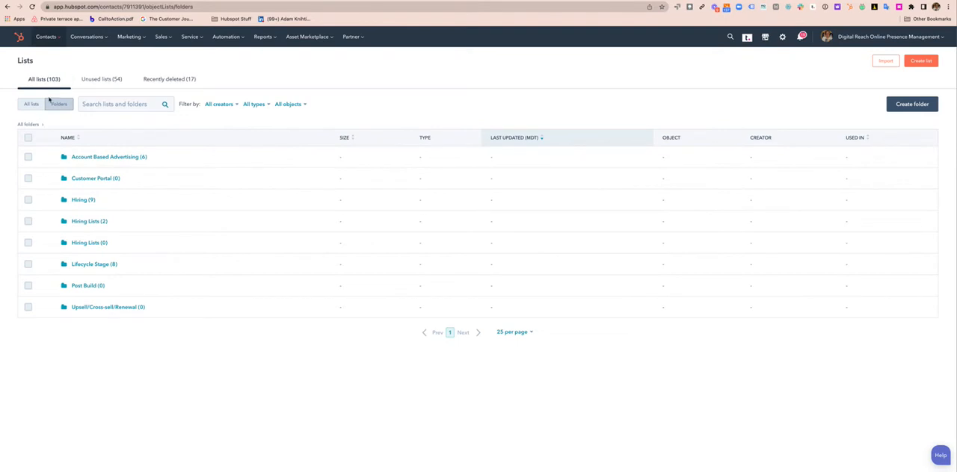
Move the Sales Hub Pro list into the Upsell/Cross-sell/Renewal folder
{"action": "left_click", "coordinate": [33, 105]}
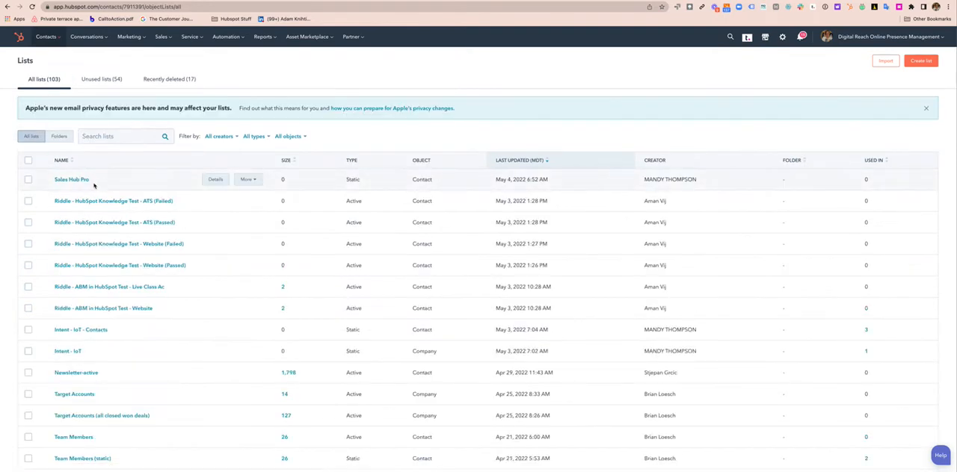
{"action": "left_click", "coordinate": [254, 180]}
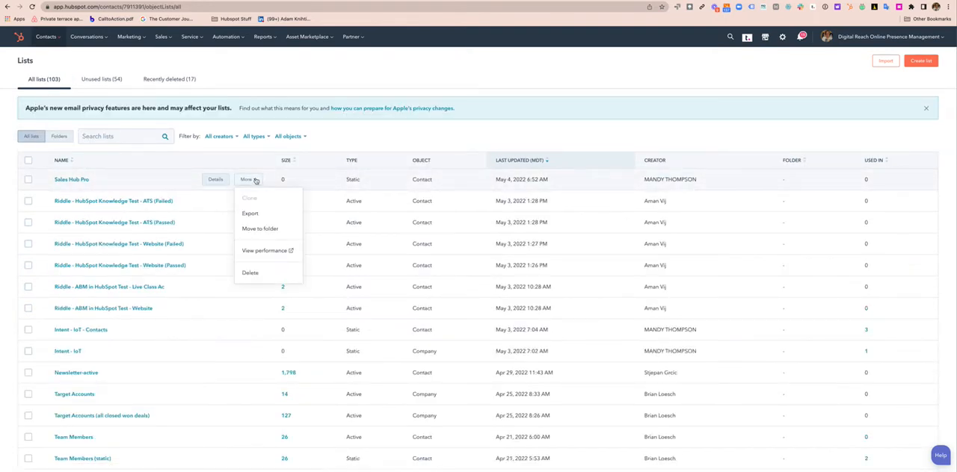
{"action": "left_click", "coordinate": [263, 229]}
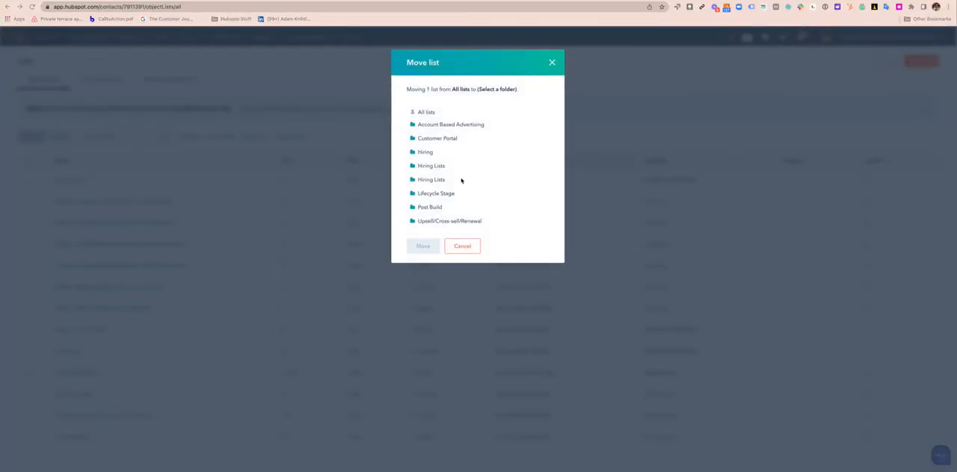
{"action": "left_click", "coordinate": [454, 222]}
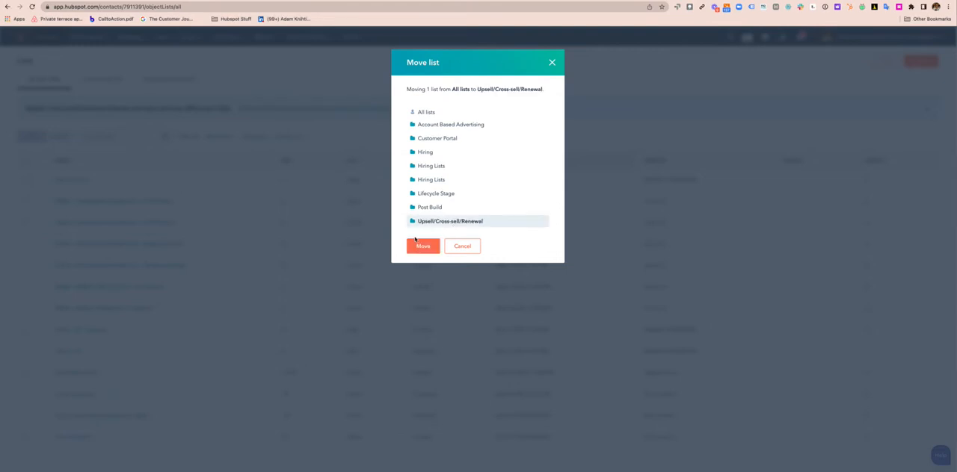
{"action": "left_click", "coordinate": [422, 246]}
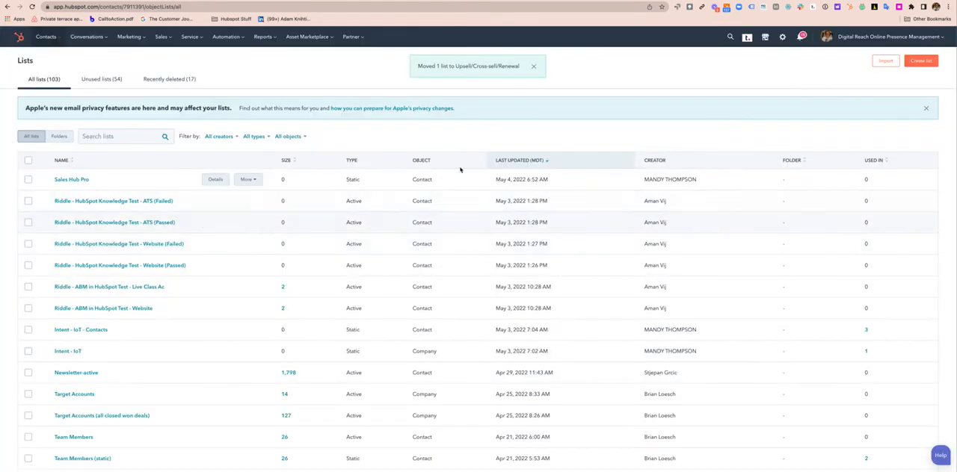
Create and save a static contact-based list named "Marketing Hub Pro" without any filters
{"action": "left_click", "coordinate": [58, 137]}
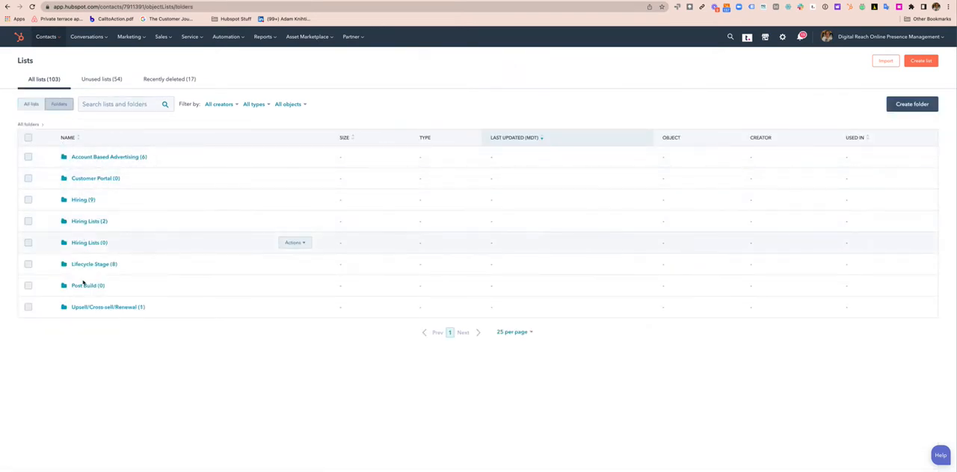
{"action": "left_click", "coordinate": [91, 306]}
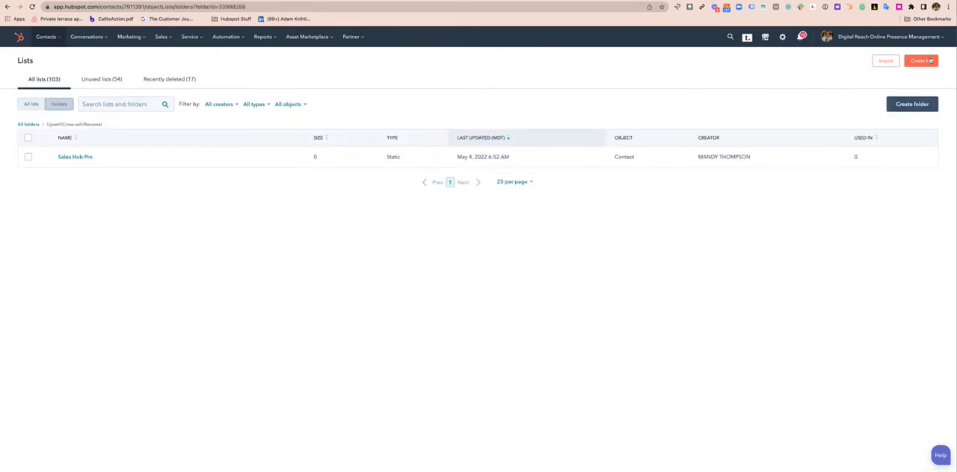
{"action": "left_click", "coordinate": [930, 61]}
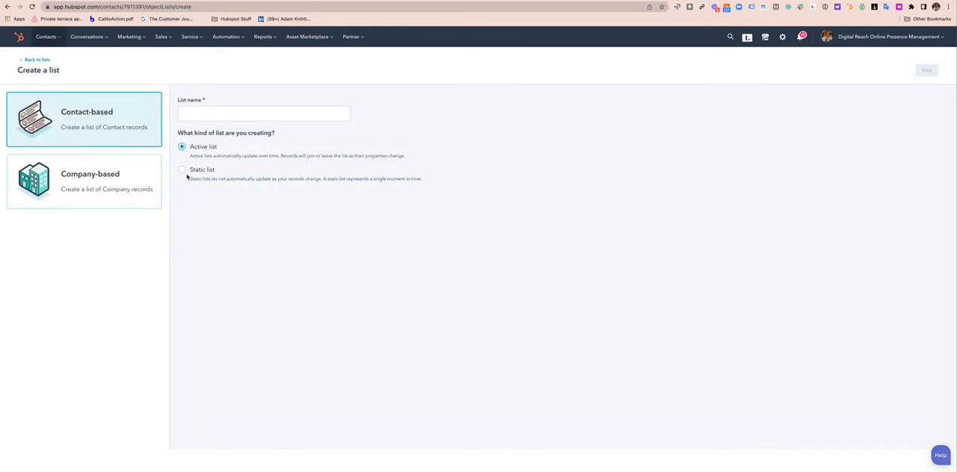
{"action": "left_click", "coordinate": [183, 169]}
{"action": "left_click", "coordinate": [230, 113]}
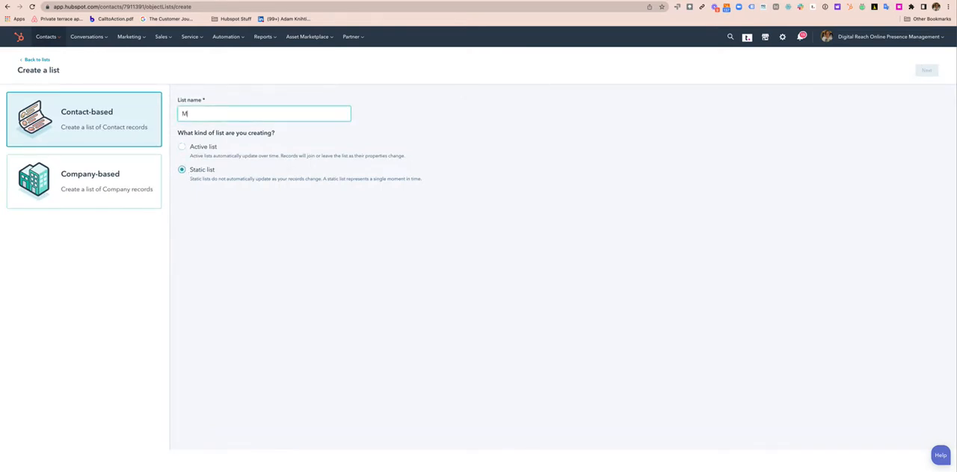
{"action": "type", "text": "Marketing Hub Pro"}
{"action": "key", "text": "Return"}
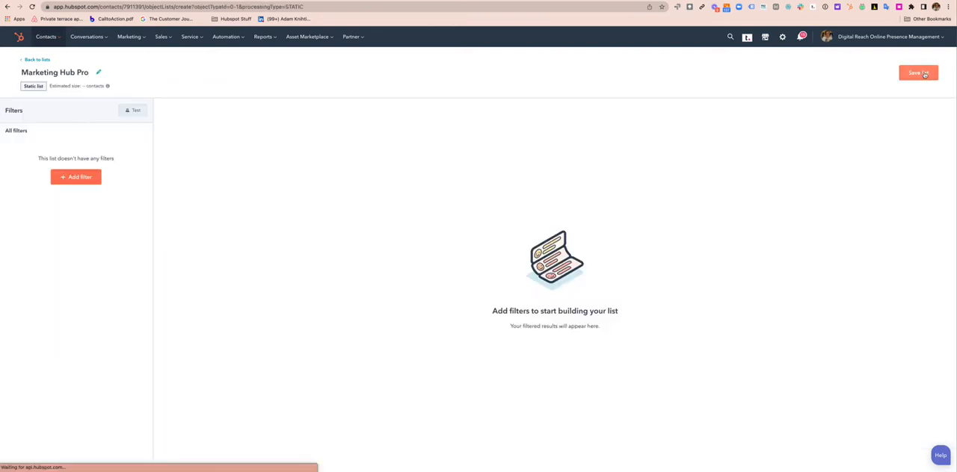
{"action": "left_click", "coordinate": [915, 74]}
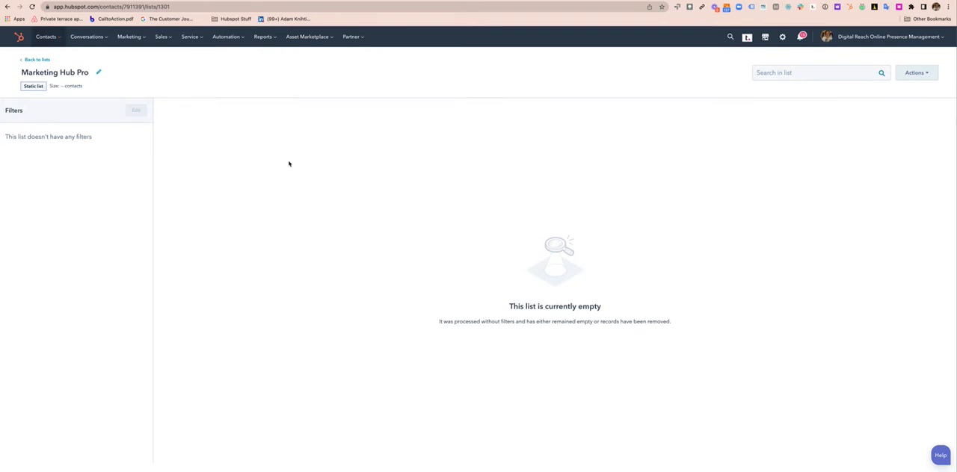
Move the Marketing Hub Pro list into the Upsell/Cross-sell/Renewal folder
{"action": "left_click", "coordinate": [35, 59]}
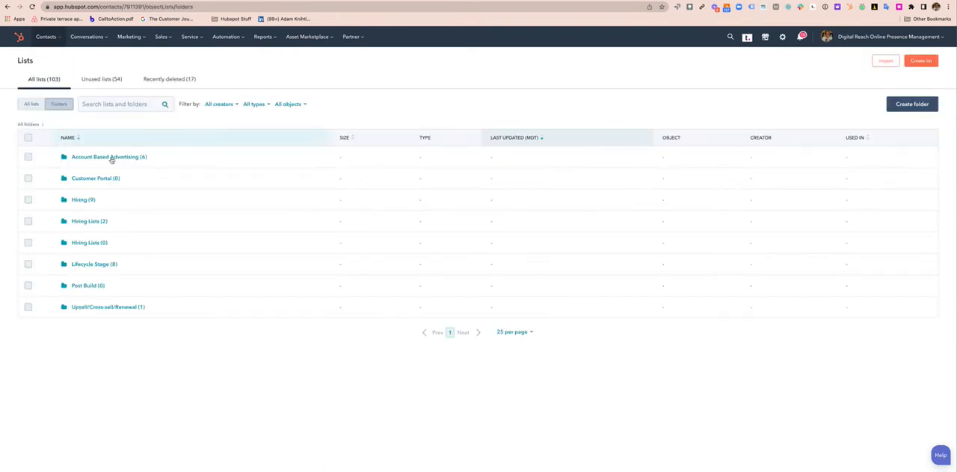
{"action": "left_click", "coordinate": [30, 108]}
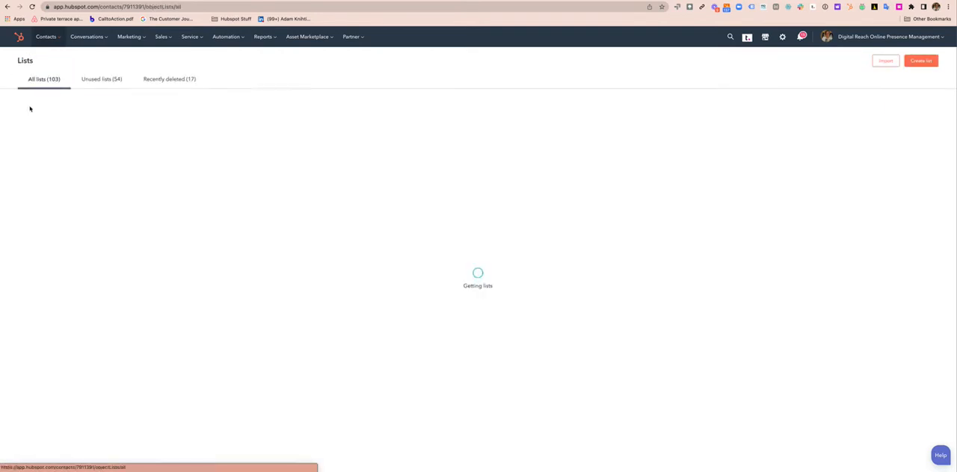
{"action": "left_click", "coordinate": [29, 181]}
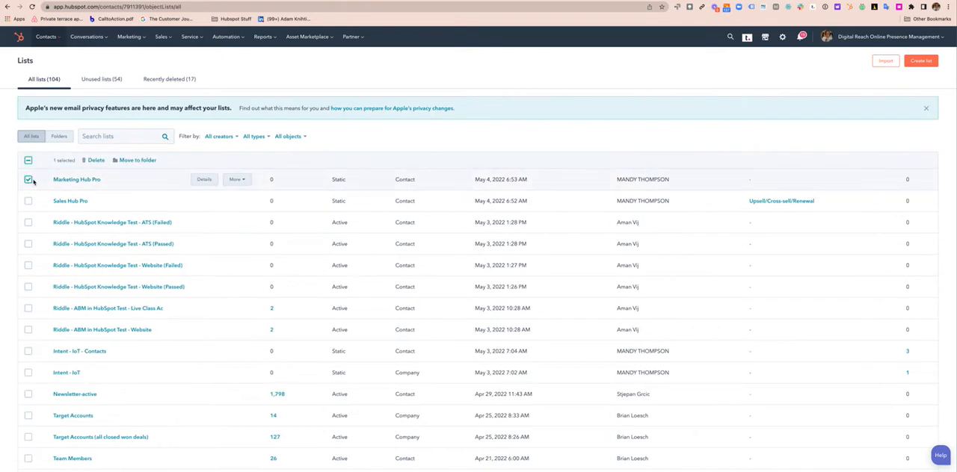
{"action": "left_click", "coordinate": [134, 160]}
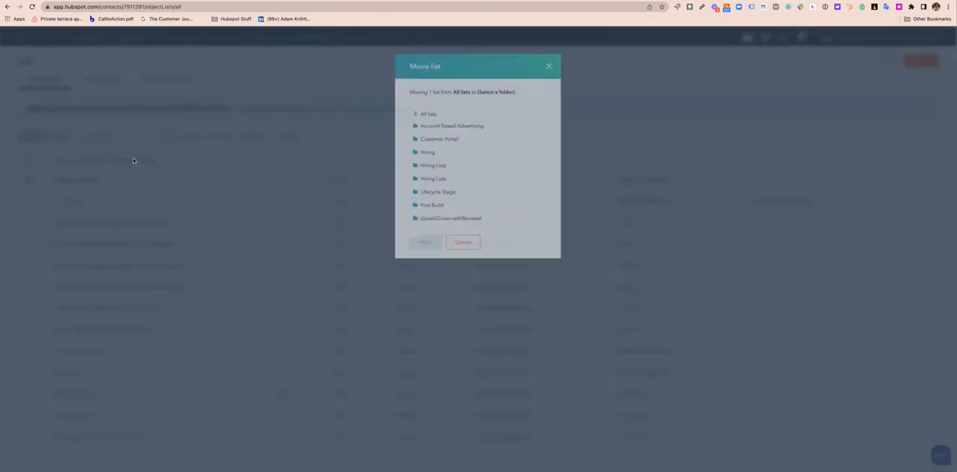
{"action": "left_click", "coordinate": [449, 221]}
{"action": "left_click", "coordinate": [422, 245]}
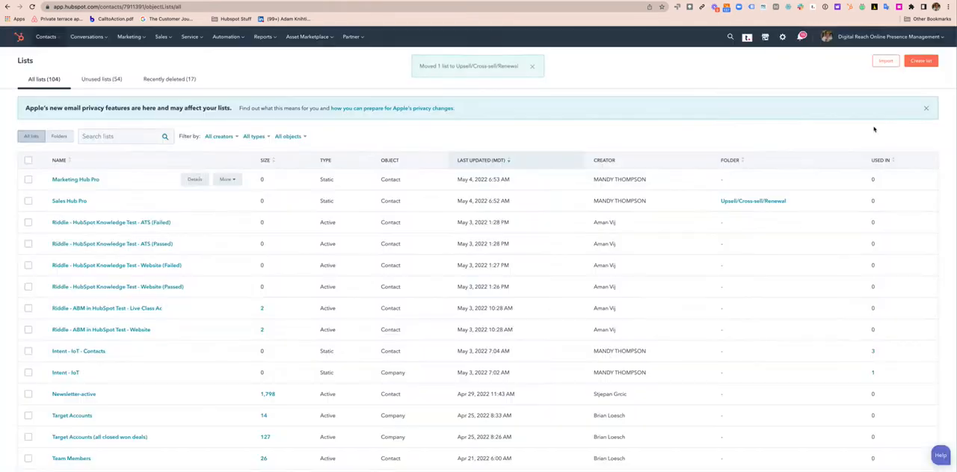
Create and save a static contact-based list named "Service Hub Pro" without filters, and return to the lists overview
{"action": "left_click", "coordinate": [920, 61]}
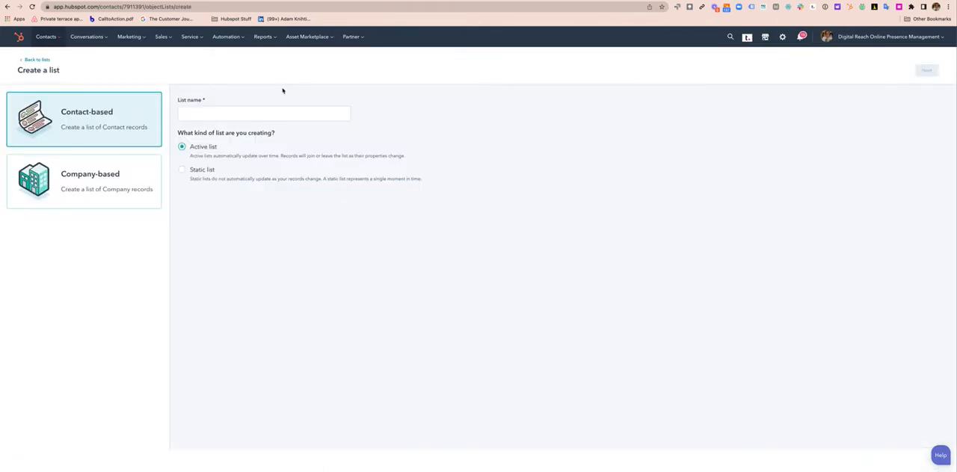
{"action": "left_click", "coordinate": [241, 110]}
{"action": "type", "text": "Service "}
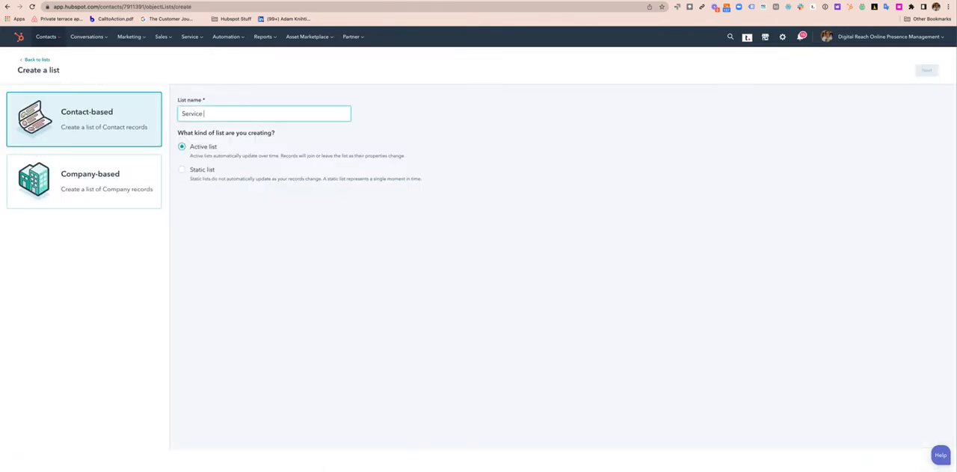
{"action": "type", "text": "Hub Pro"}
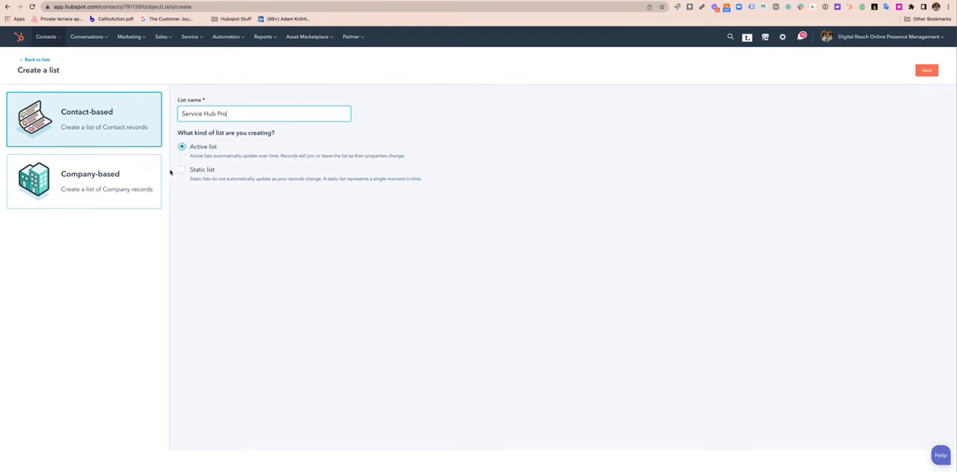
{"action": "left_click", "coordinate": [181, 170]}
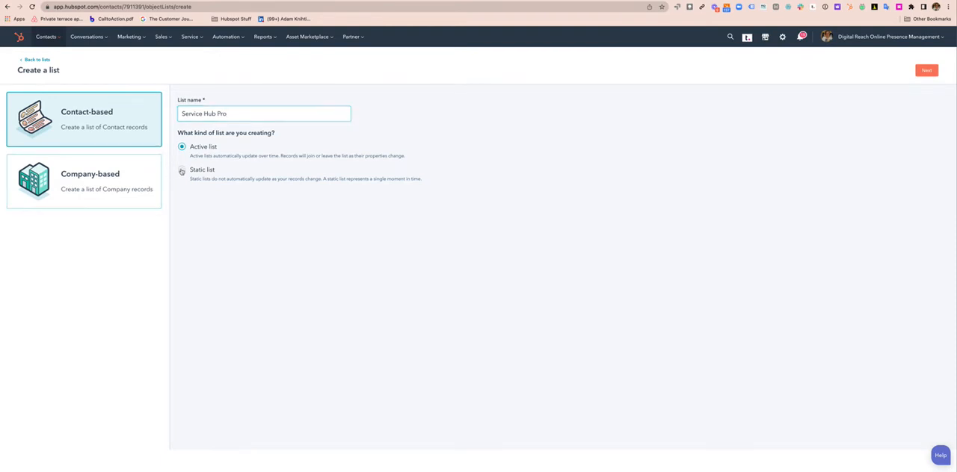
{"action": "left_click", "coordinate": [924, 71]}
{"action": "left_click", "coordinate": [915, 73]}
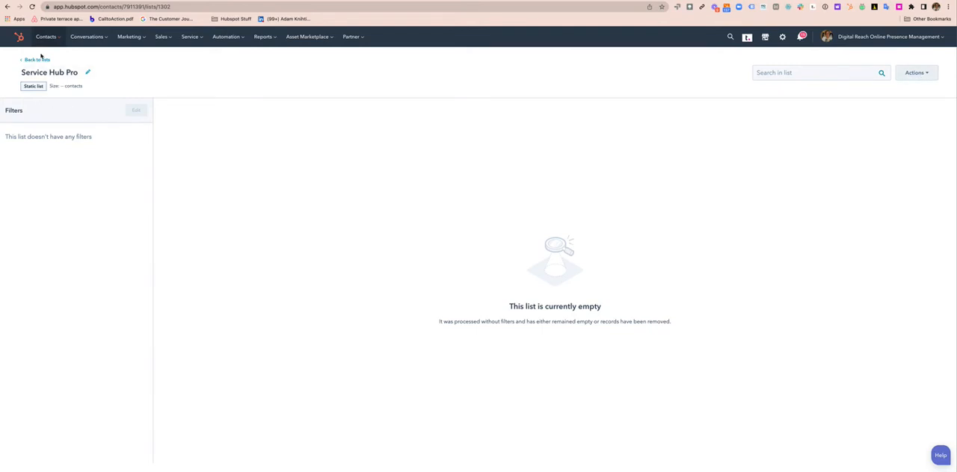
{"action": "left_click", "coordinate": [38, 60]}
Create and save a static contact-based list named "Operations Hub Pro" without filters, and return to the lists overview
{"action": "left_click", "coordinate": [923, 60]}
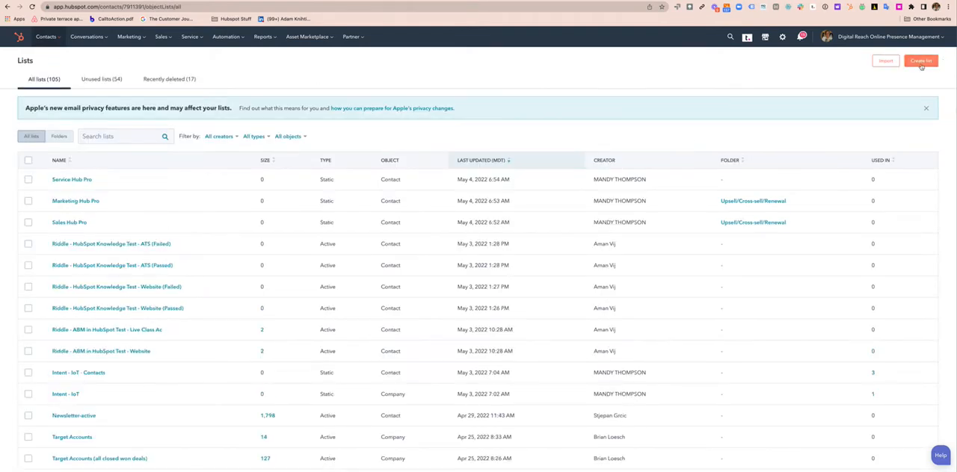
{"action": "left_click", "coordinate": [215, 112]}
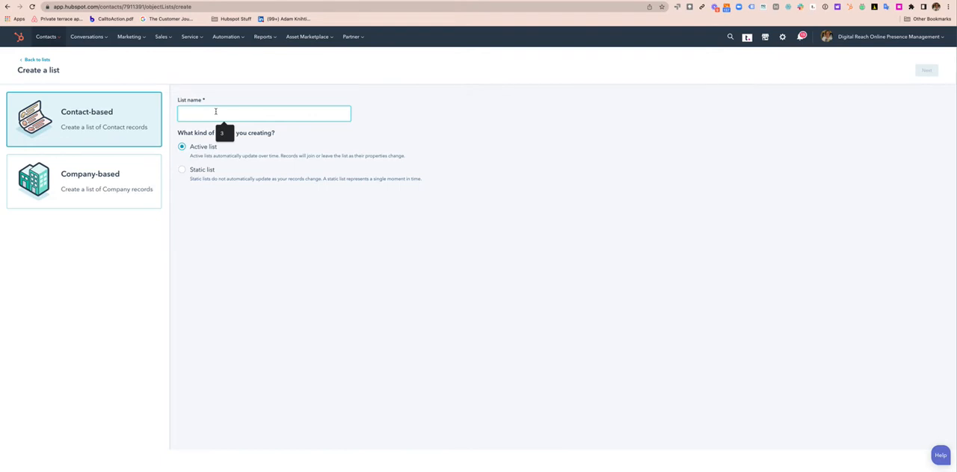
{"action": "type", "text": "Ser"}
{"action": "left_click", "coordinate": [183, 170]}
{"action": "left_click", "coordinate": [929, 72]}
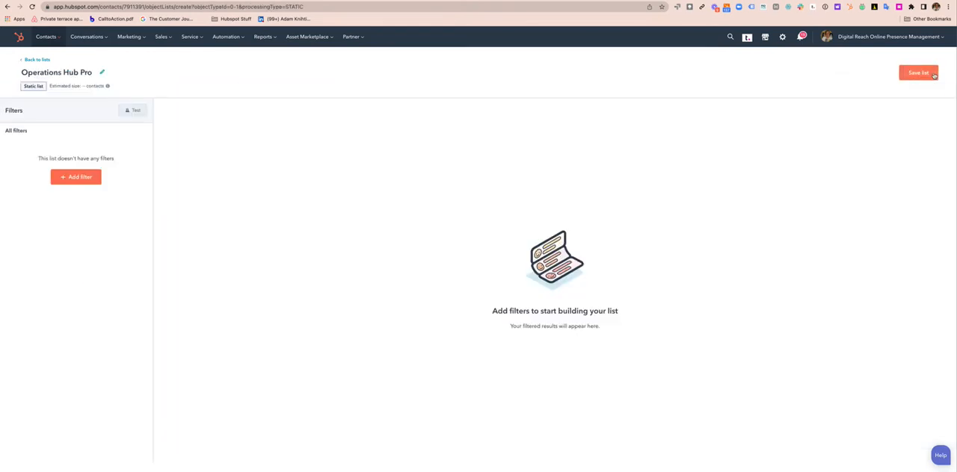
{"action": "left_click", "coordinate": [905, 79]}
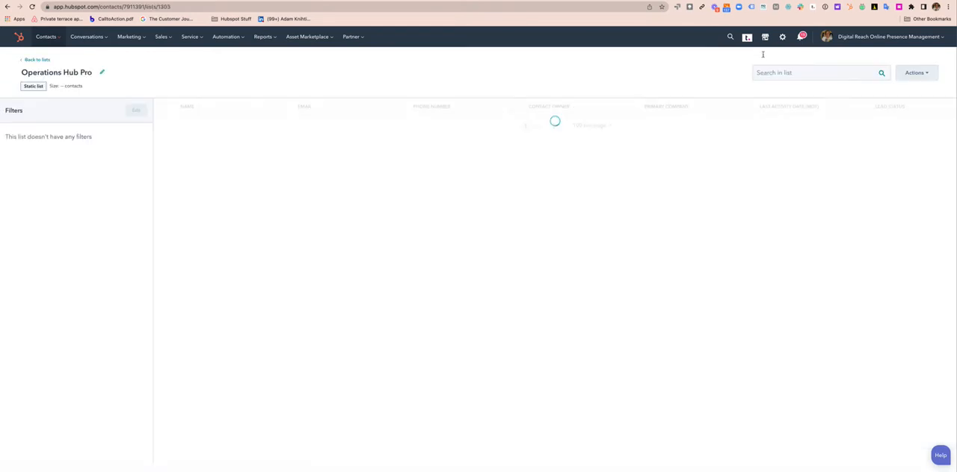
{"action": "left_click", "coordinate": [37, 59]}
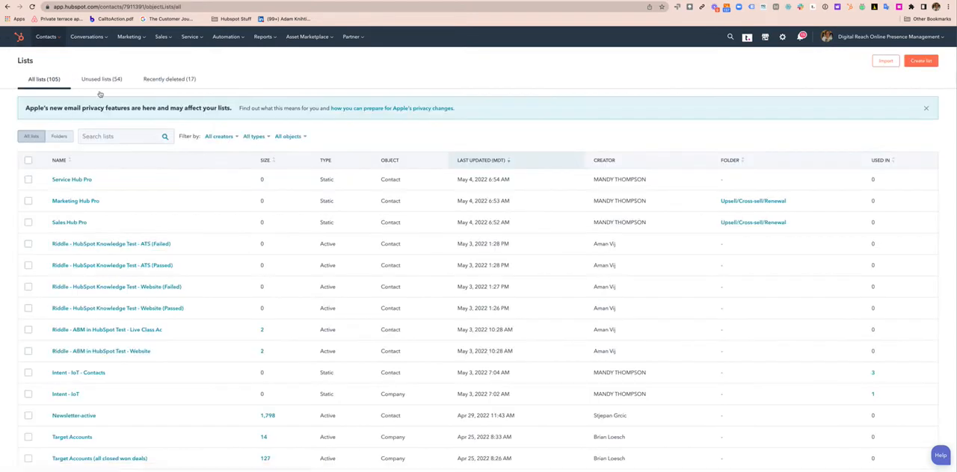
Create and save a static contact-based list named "CMS Hub Pro" without filters, and return to the lists overview
{"action": "left_click", "coordinate": [920, 62]}
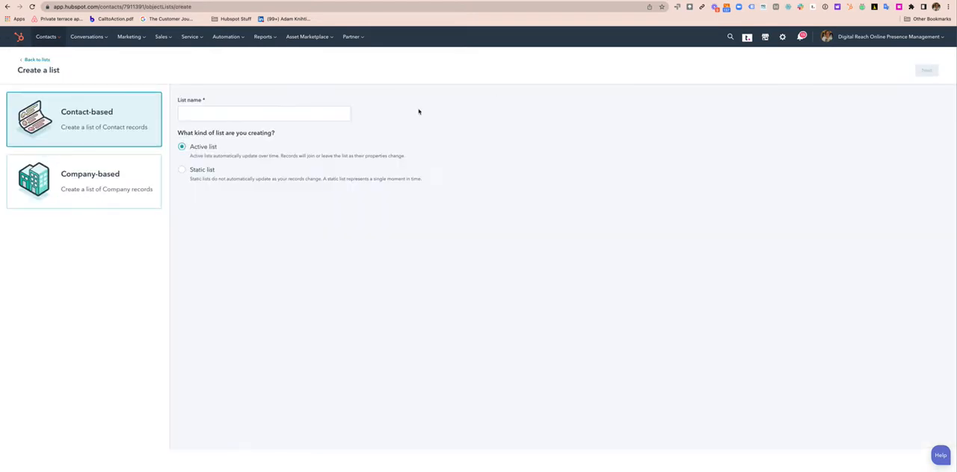
{"action": "left_click", "coordinate": [303, 112]}
{"action": "type", "text": "CMS"}
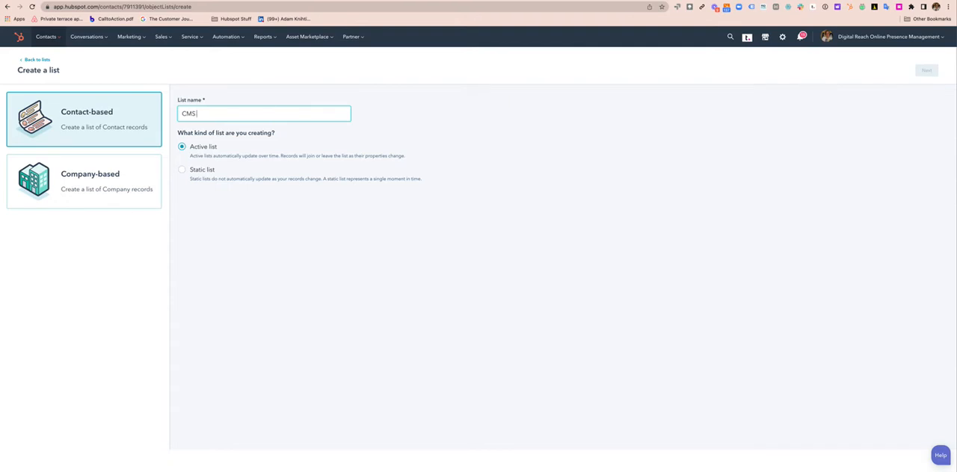
{"action": "type", "text": " Hub Pro"}
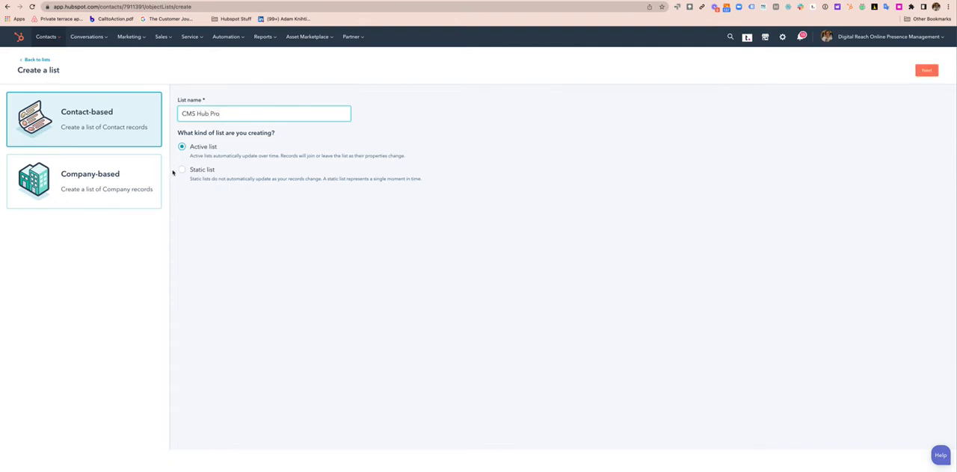
{"action": "left_click", "coordinate": [182, 170]}
{"action": "left_click", "coordinate": [926, 71]}
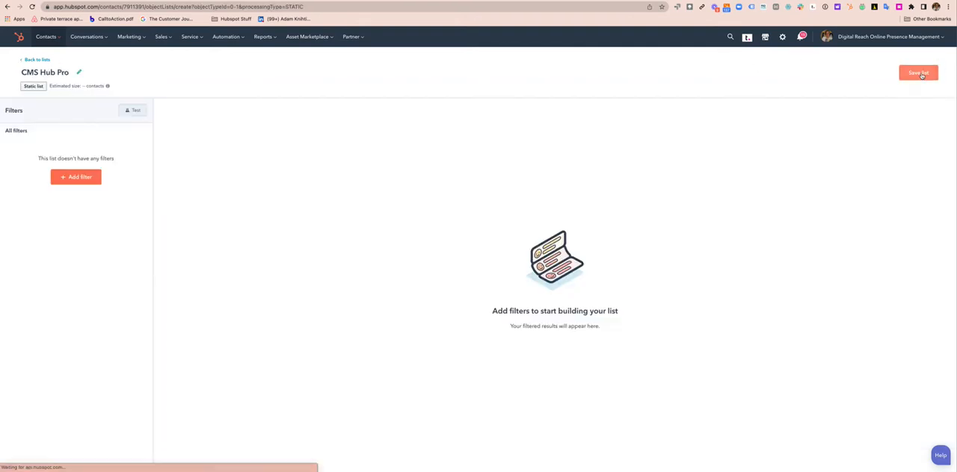
{"action": "left_click", "coordinate": [919, 73]}
{"action": "left_click", "coordinate": [37, 60]}
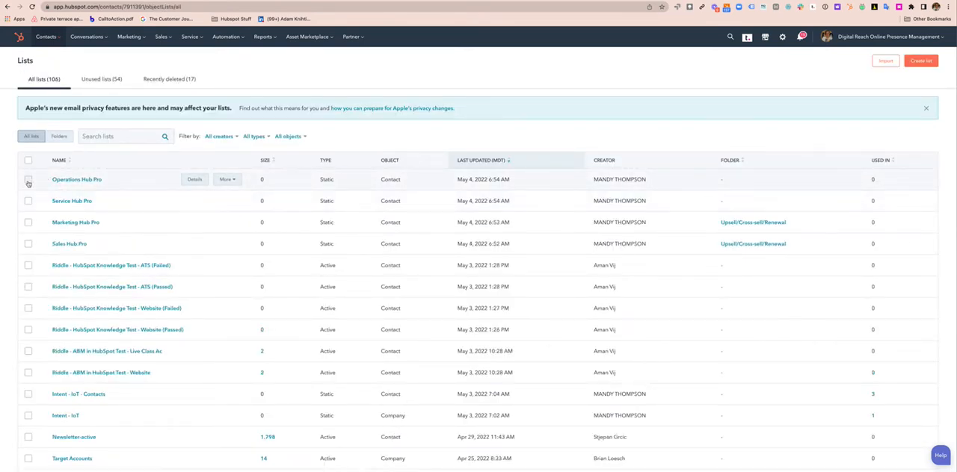
Move the Operations Hub Pro and Service Hub Pro lists together into the Upsell/Cross-sell/Renewal folder
{"action": "left_click", "coordinate": [28, 181]}
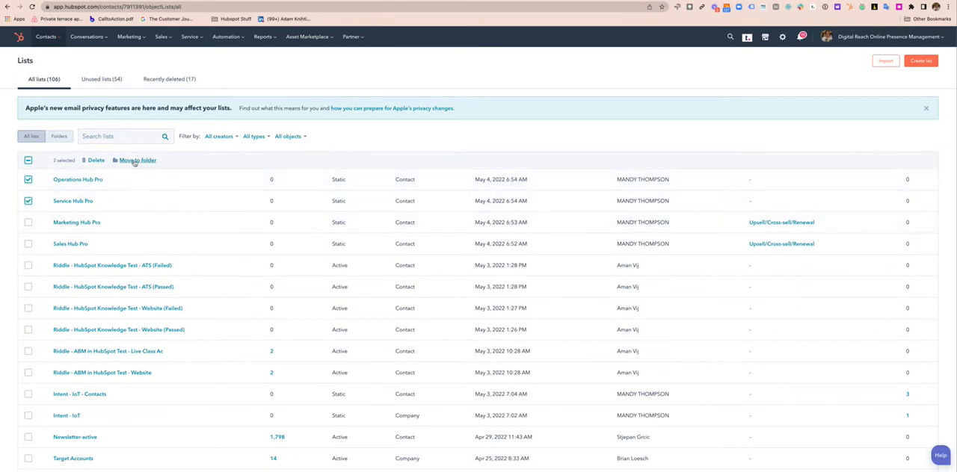
{"action": "left_click", "coordinate": [134, 160]}
{"action": "left_click", "coordinate": [441, 221]}
{"action": "left_click", "coordinate": [422, 246]}
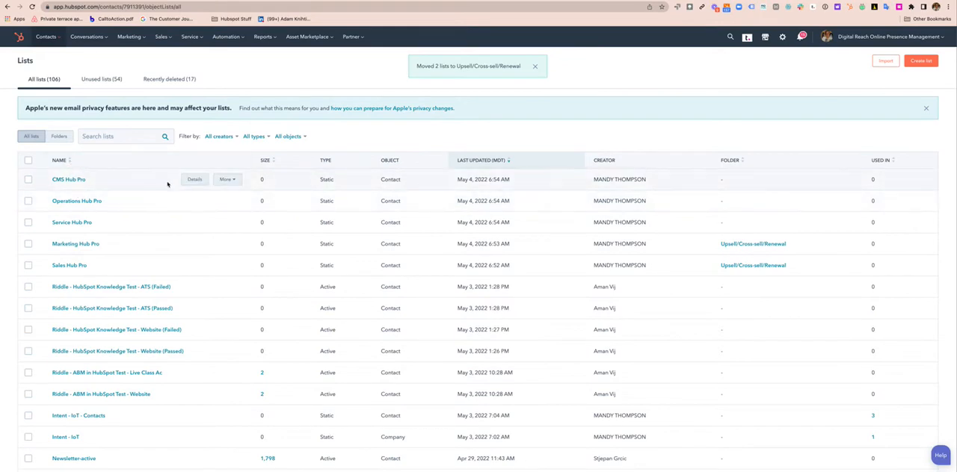
Move the CMS Hub Pro list into the Upsell/Cross-sell/Renewal folder
{"action": "left_click", "coordinate": [226, 179]}
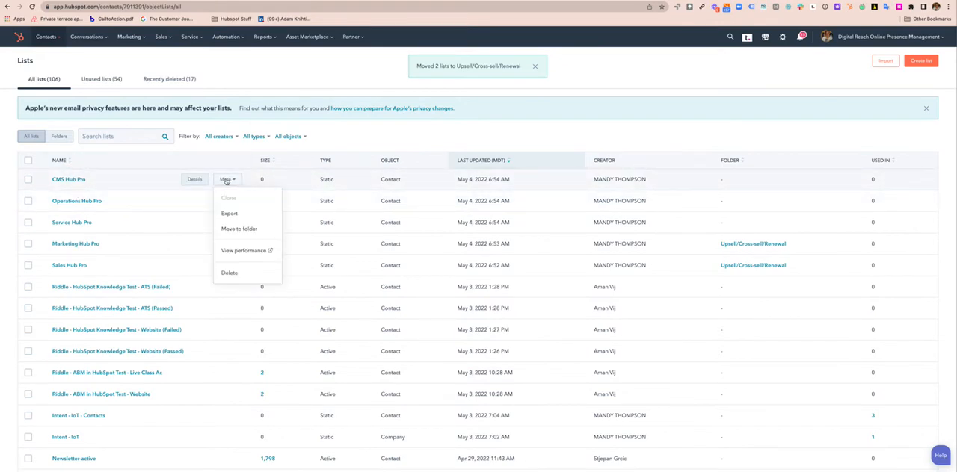
{"action": "left_click", "coordinate": [232, 229]}
{"action": "left_click", "coordinate": [433, 221]}
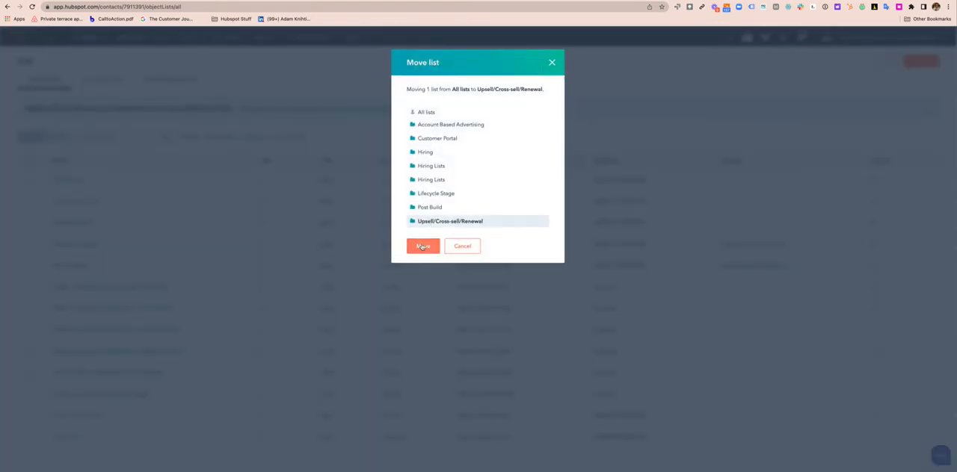
{"action": "left_click", "coordinate": [422, 246]}
Create and save a static contact-based list named "MHP Onboarding" without filters, and return to the lists overview
{"action": "left_click", "coordinate": [925, 65]}
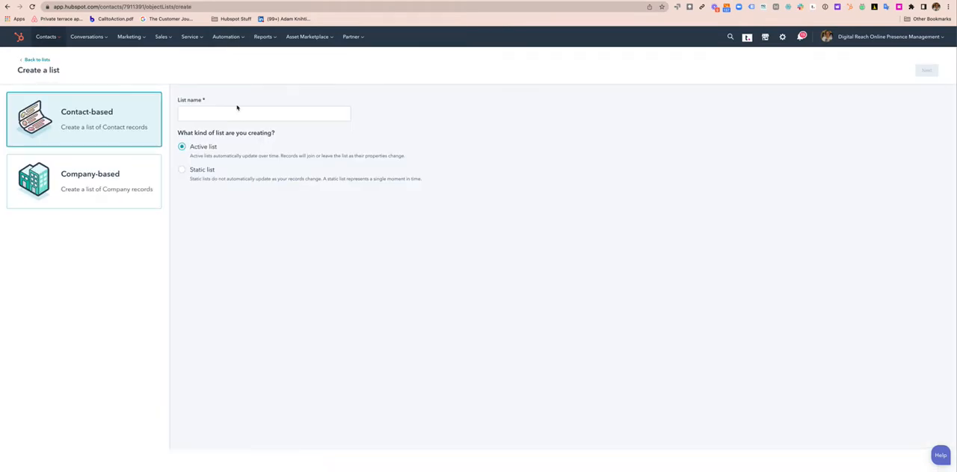
{"action": "left_click", "coordinate": [183, 172]}
{"action": "left_click", "coordinate": [250, 115]}
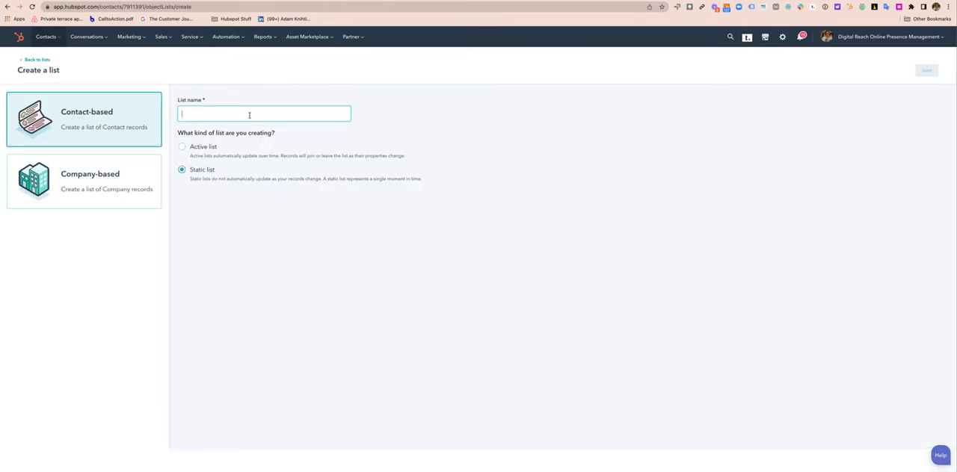
{"action": "type", "text": "MHP O"}
{"action": "key", "text": "BackSpace"}
{"action": "type", "text": "specific features, use cases, timelines, etc."}
{"action": "key", "text": "super+z"}
{"action": "type", "text": "Onboarding"}
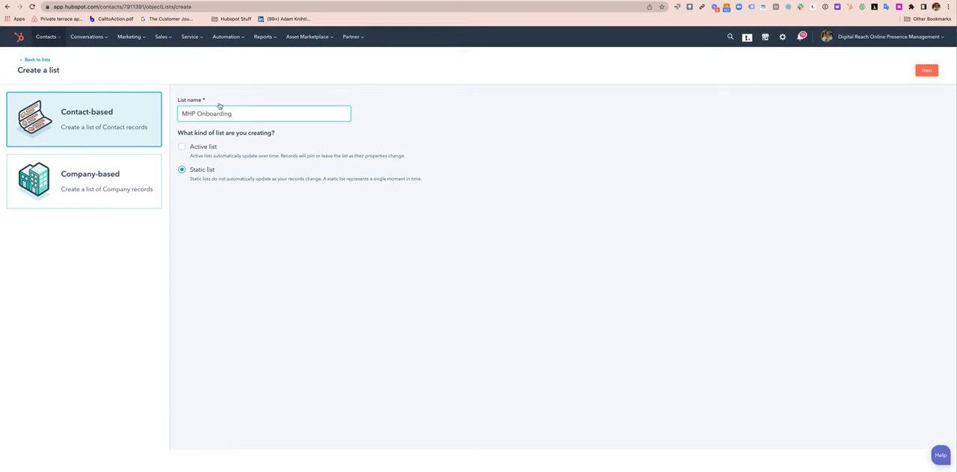
{"action": "left_click_drag", "start_coordinate": [197, 114], "coordinate": [239, 115]}
{"action": "left_click", "coordinate": [567, 185]}
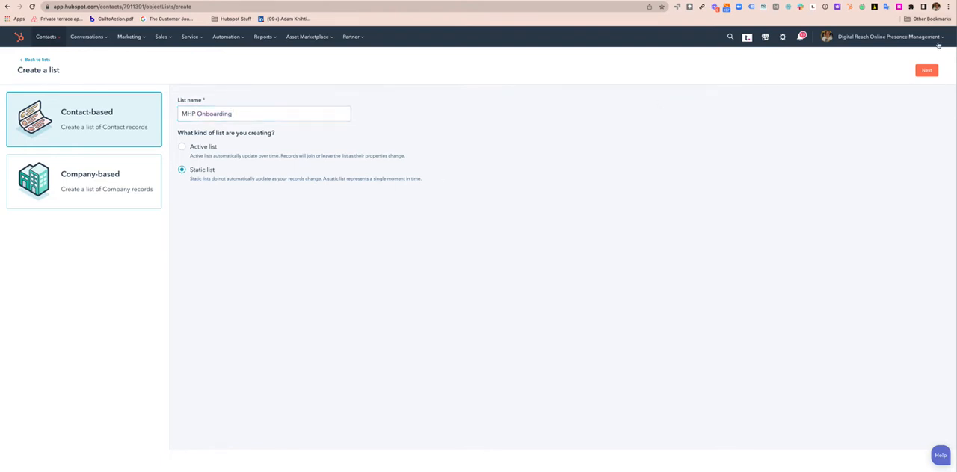
{"action": "left_click", "coordinate": [926, 70]}
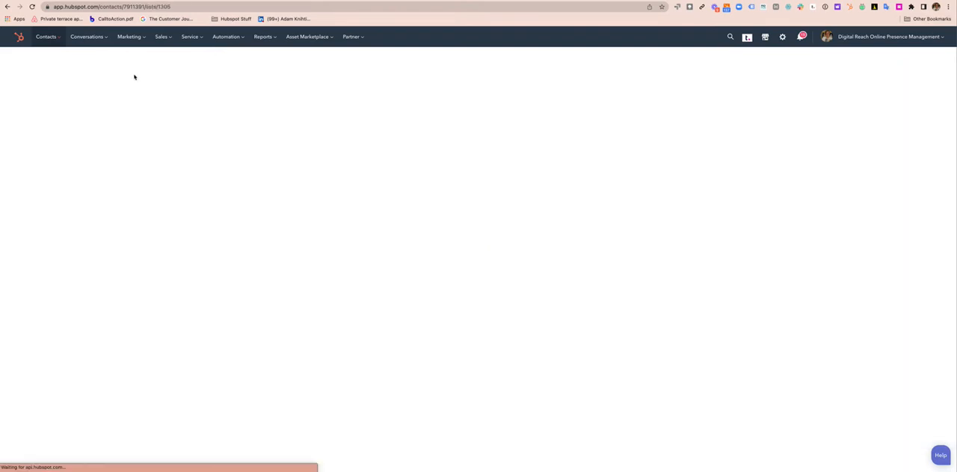
{"action": "left_click", "coordinate": [29, 59]}
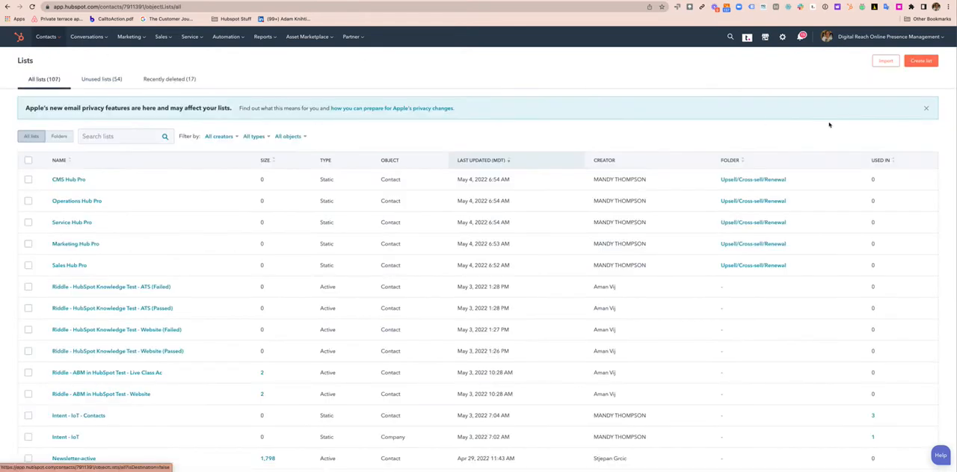
Create and save a static contact-based list named "SHP Onboarding" without filters, and return to the lists overview
{"action": "left_click", "coordinate": [919, 61]}
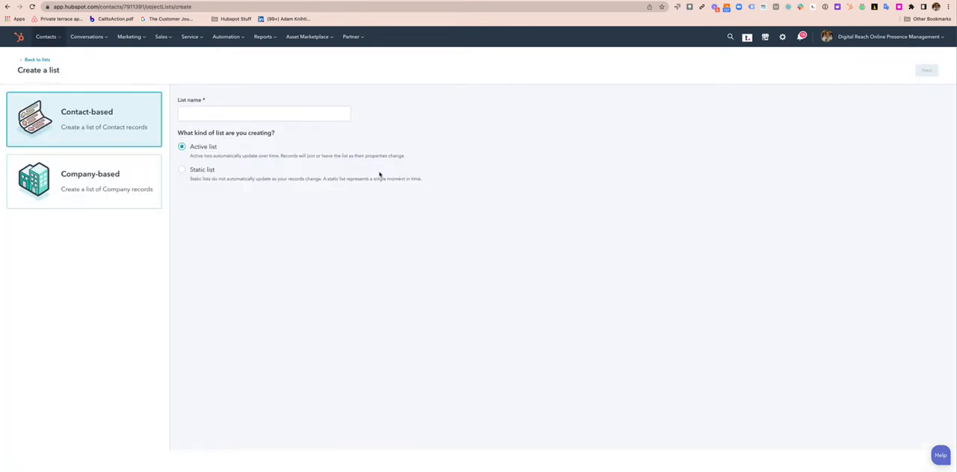
{"action": "left_click", "coordinate": [310, 114]}
{"action": "type", "text": "SHP"}
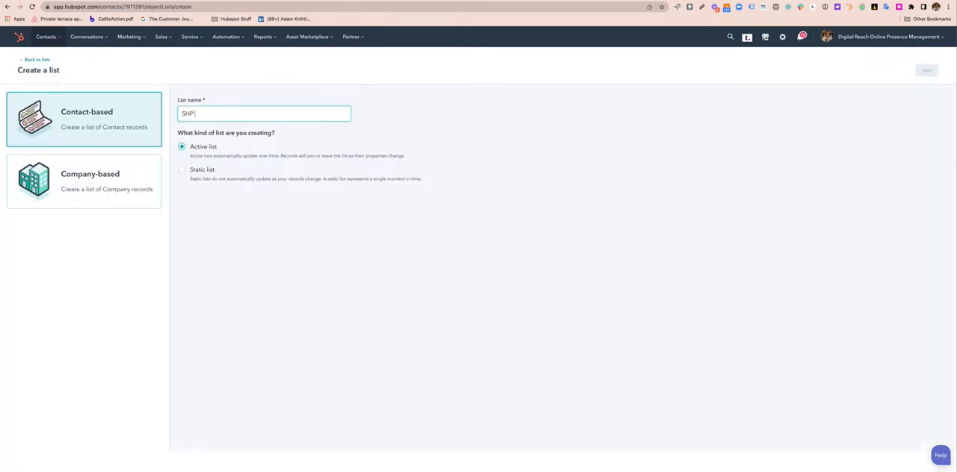
{"action": "type", "text": " Onboarding"}
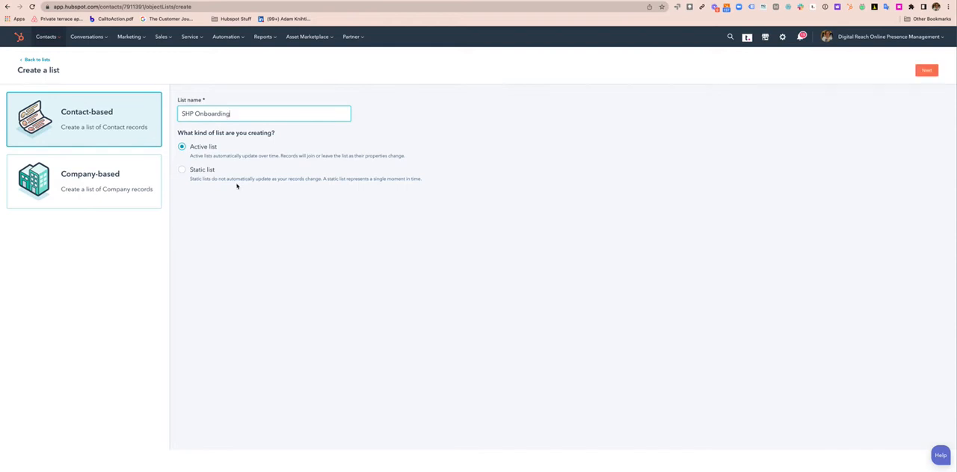
{"action": "left_click", "coordinate": [184, 170]}
{"action": "left_click", "coordinate": [927, 71]}
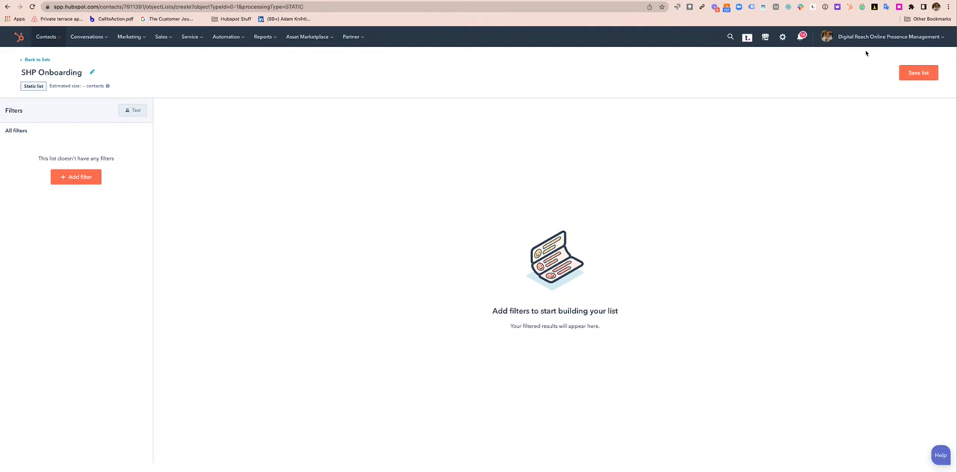
{"action": "left_click", "coordinate": [917, 73]}
{"action": "left_click", "coordinate": [42, 61]}
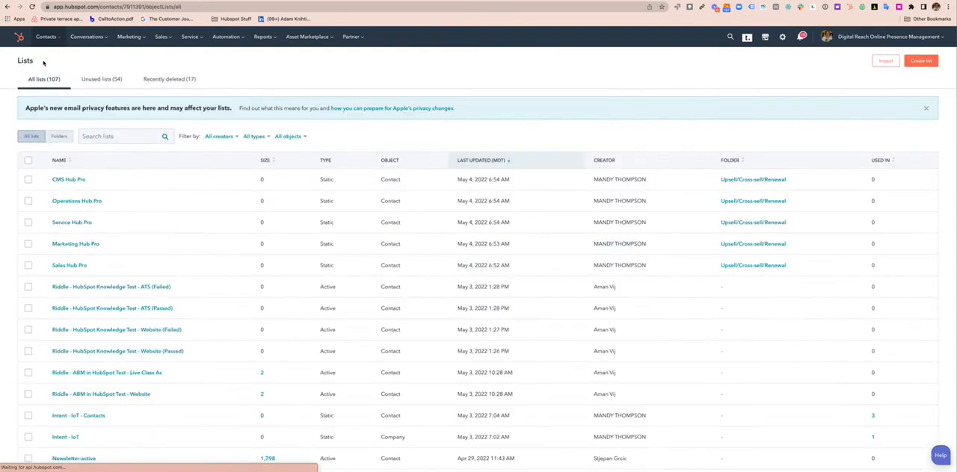
Create and save a static contact-based list named "SerHP Onboarding" without filters, and return to the lists overview
{"action": "left_click", "coordinate": [921, 61]}
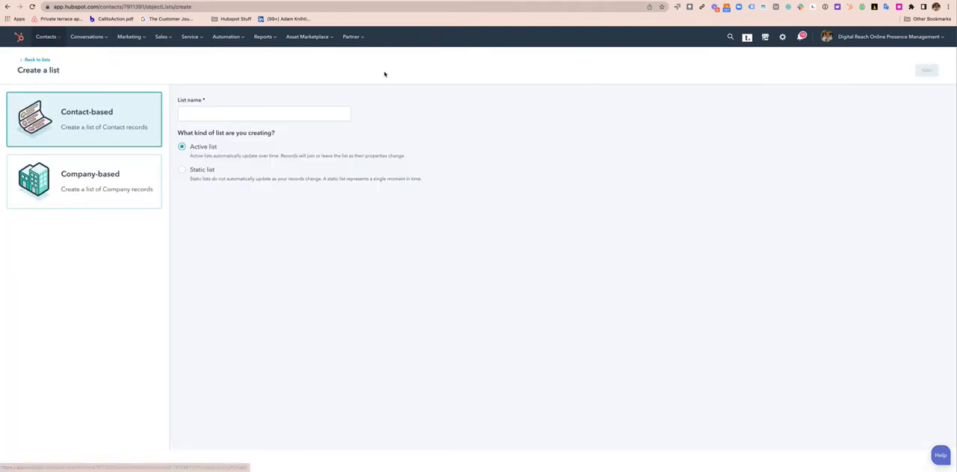
{"action": "left_click", "coordinate": [261, 113]}
{"action": "type", "text": "Ser"}
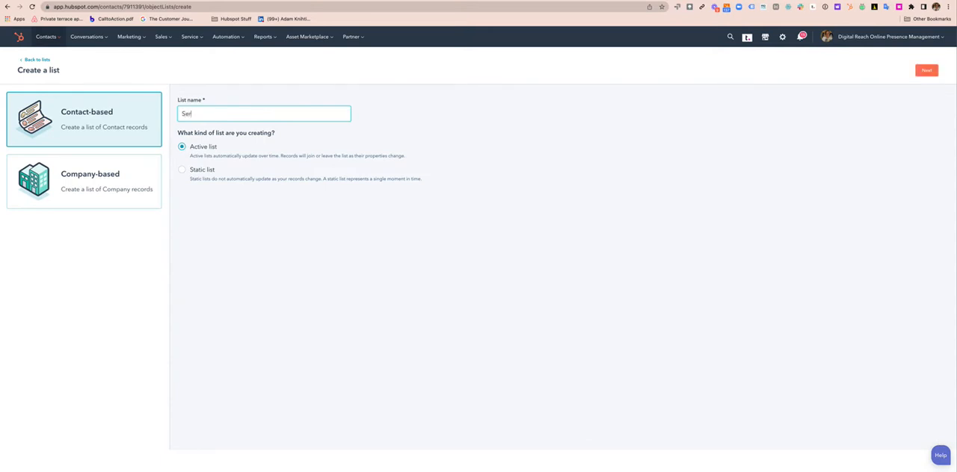
{"action": "type", "text": "HP Onboarding"}
{"action": "left_click", "coordinate": [180, 170]}
{"action": "left_click", "coordinate": [926, 70]}
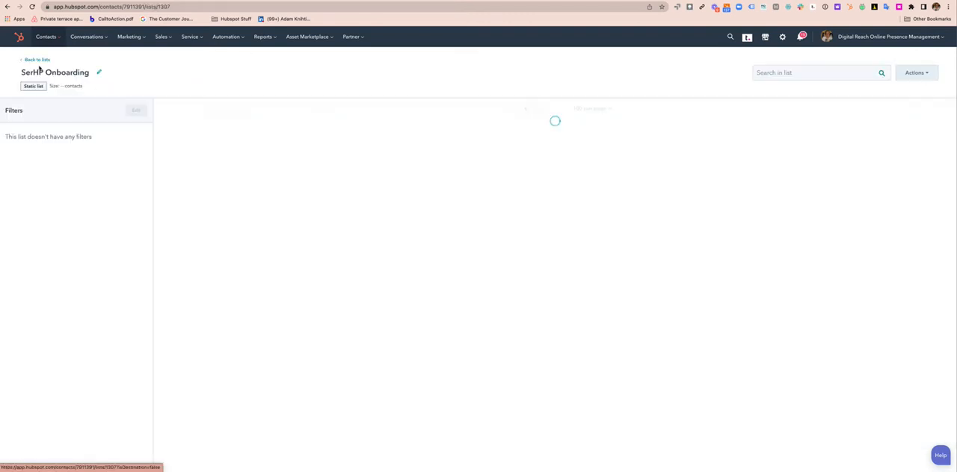
{"action": "left_click", "coordinate": [35, 60]}
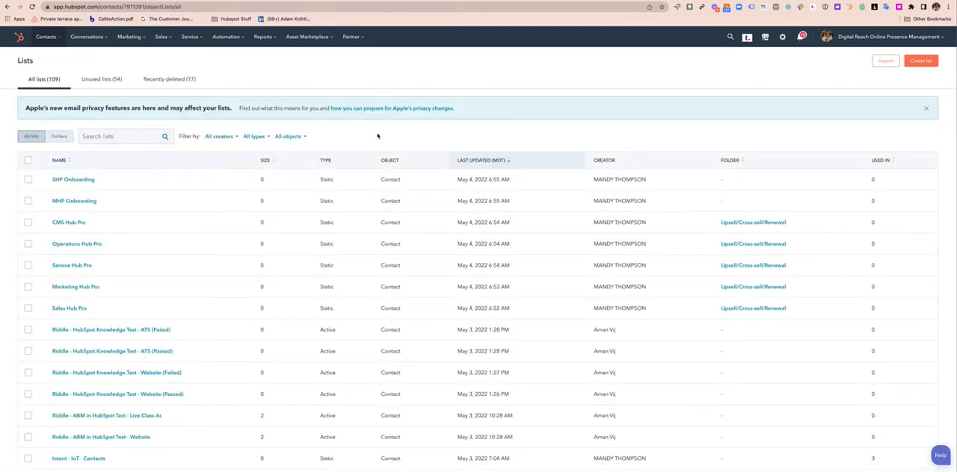
Create and save a static contact-based list named "CMSHP Onboarding" without filters, and return to the lists overview
{"action": "left_click", "coordinate": [923, 61]}
{"action": "left_click", "coordinate": [231, 110]}
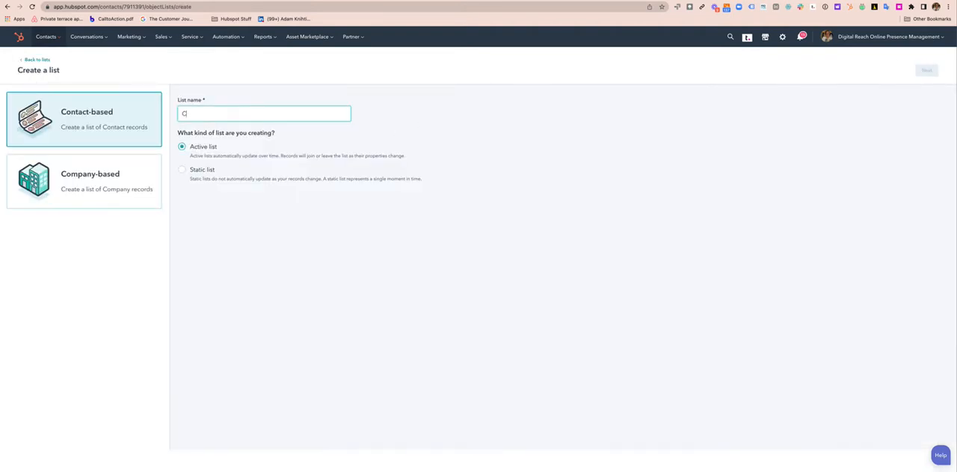
{"action": "type", "text": "CMSHP Onboarding"}
{"action": "left_click", "coordinate": [182, 170]}
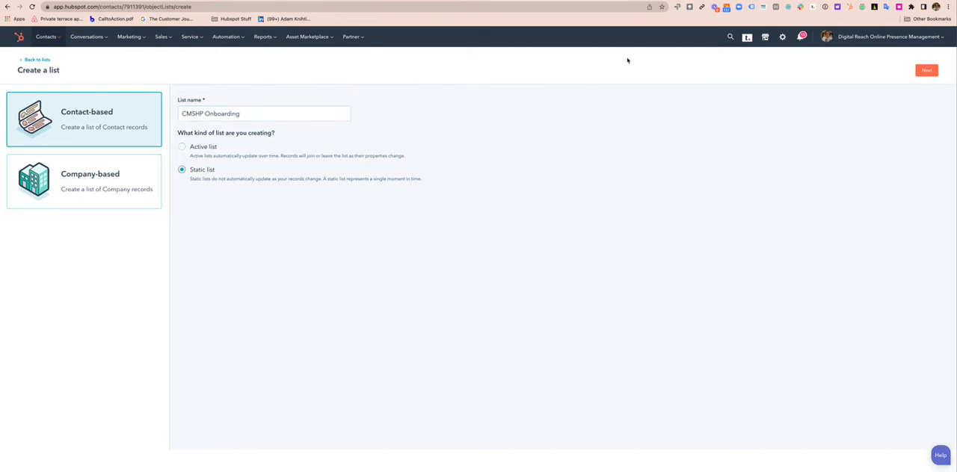
{"action": "left_click", "coordinate": [926, 70]}
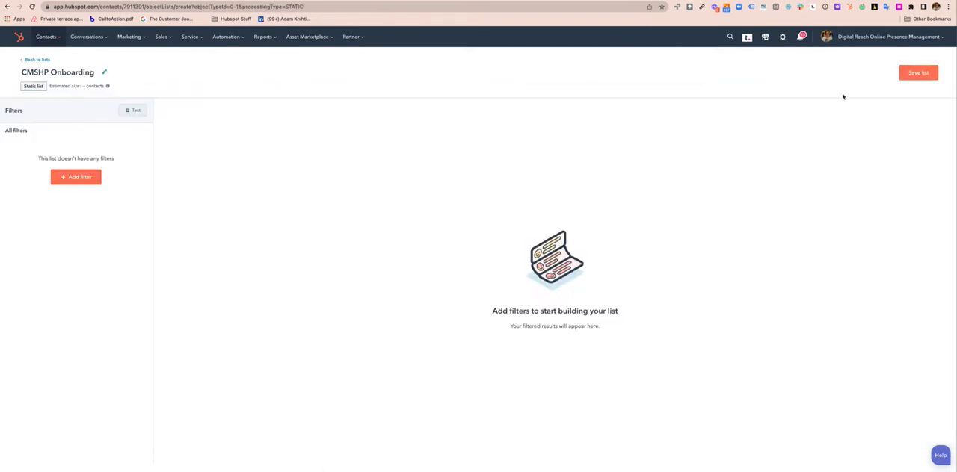
{"action": "left_click", "coordinate": [916, 72]}
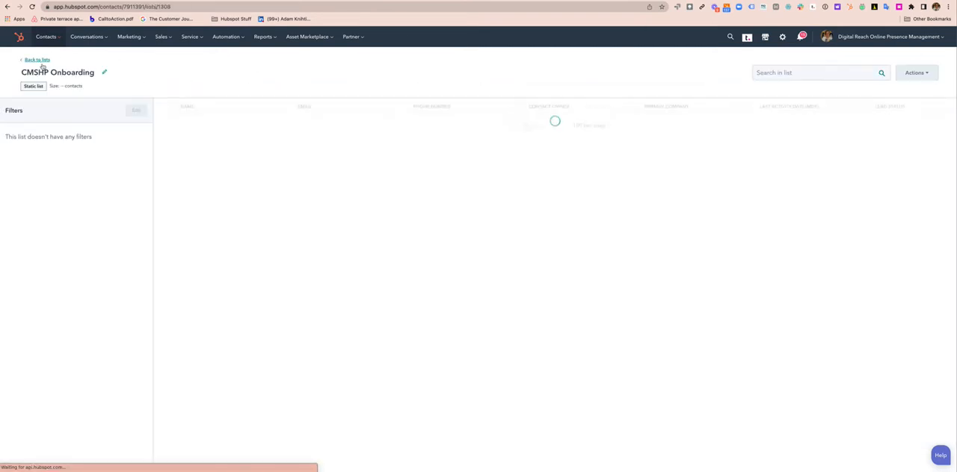
{"action": "left_click", "coordinate": [35, 60]}
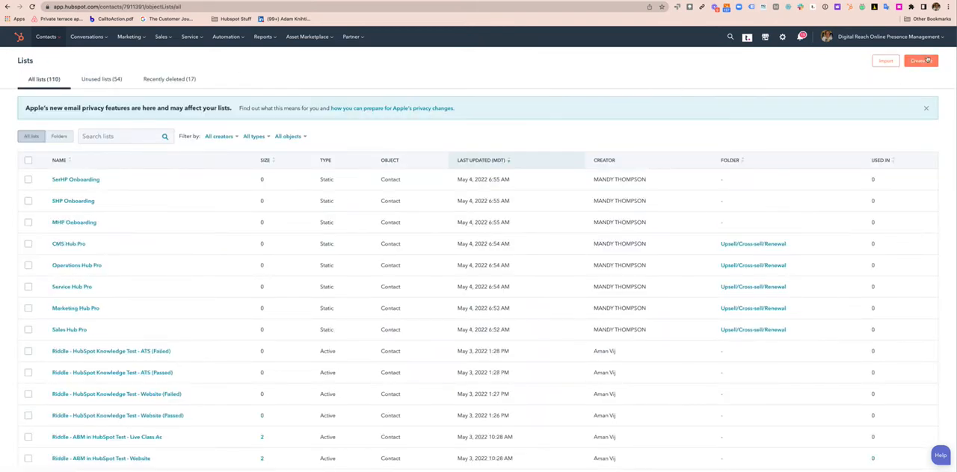
Create and save a static contact-based list named "OHP Onboarding" without filters, and return to the lists overview
{"action": "left_click", "coordinate": [921, 60]}
{"action": "left_click", "coordinate": [211, 114]}
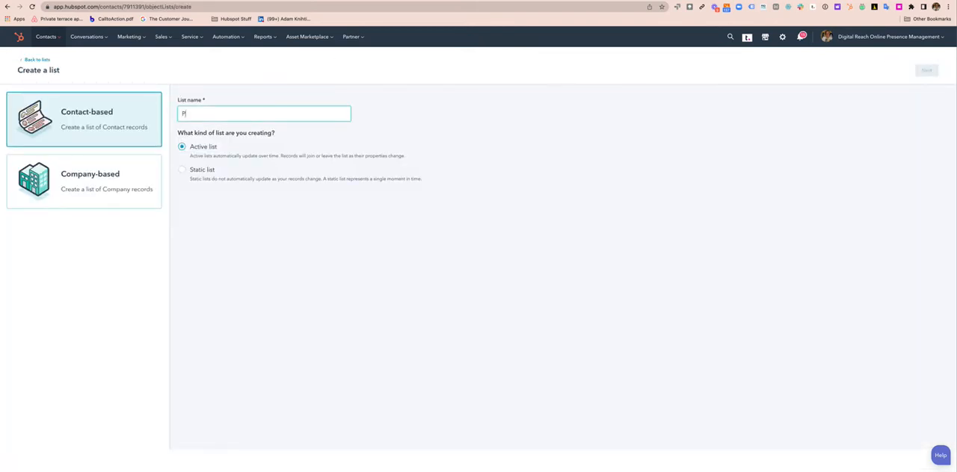
{"action": "type", "text": "OHP Onboarding"}
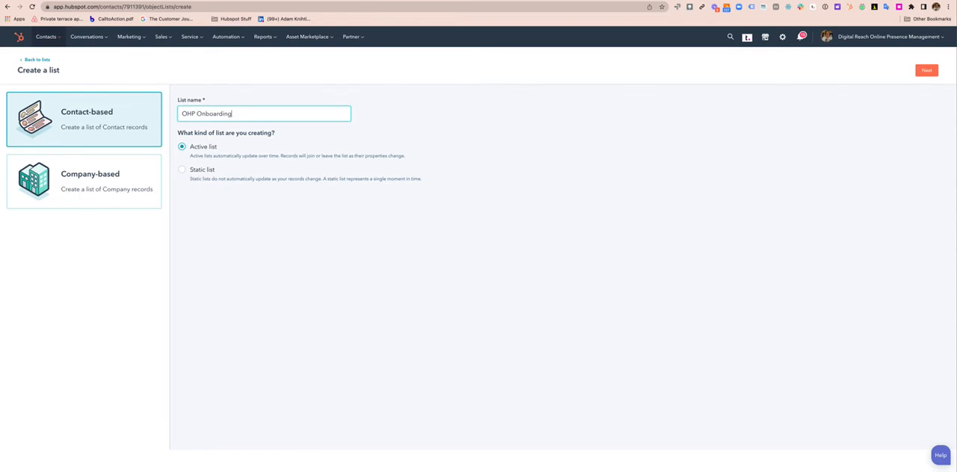
{"action": "left_click", "coordinate": [182, 171]}
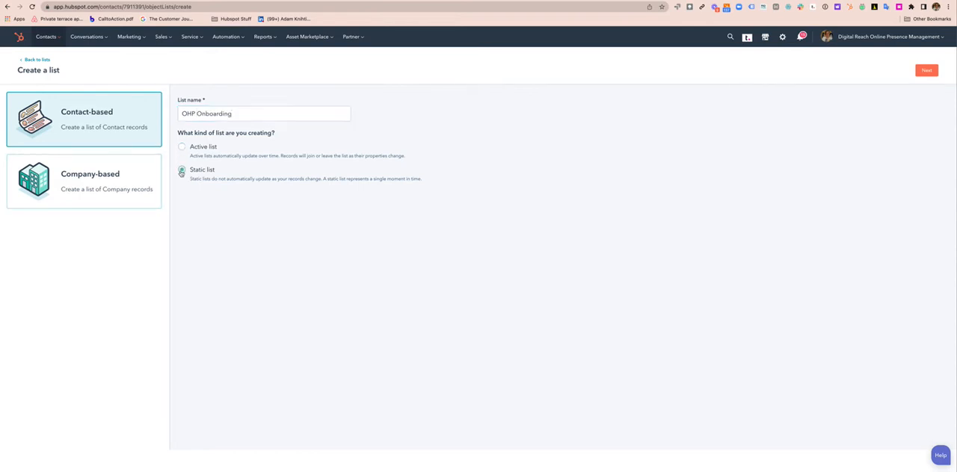
{"action": "left_click", "coordinate": [925, 72]}
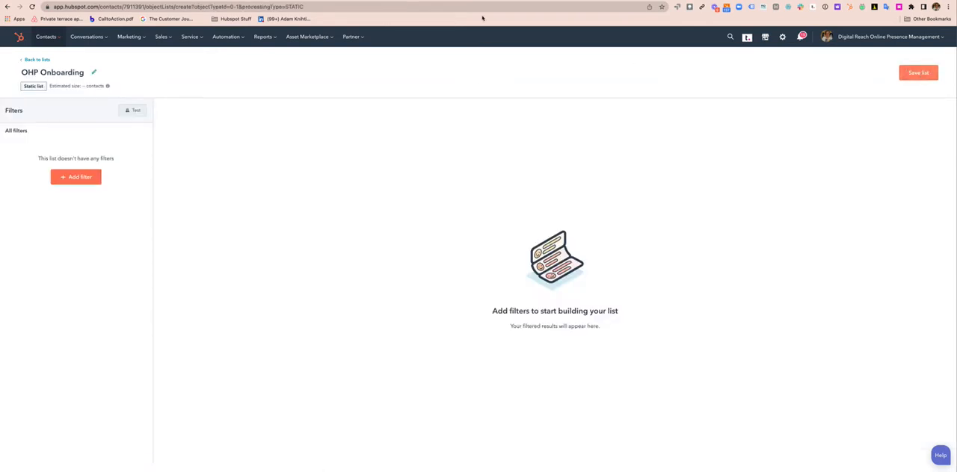
{"action": "left_click", "coordinate": [922, 73]}
{"action": "left_click", "coordinate": [30, 61]}
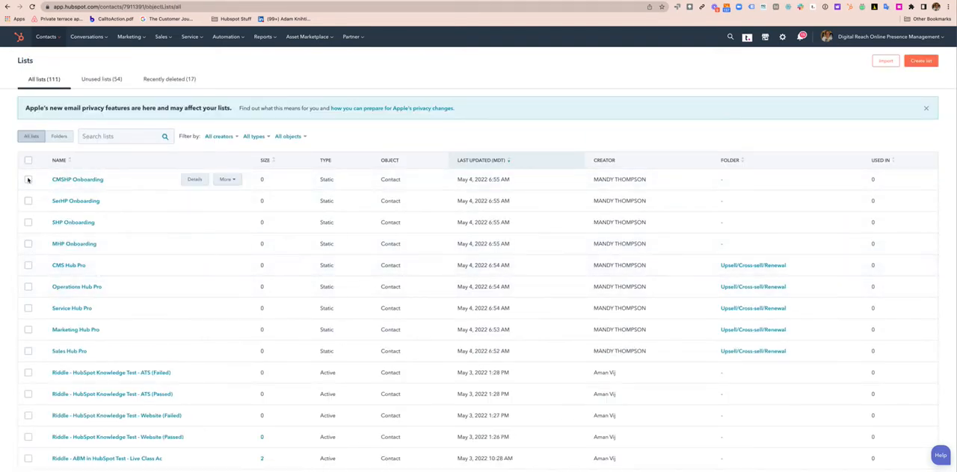
Move the CMSHP, SerHP, SHP and MHP Onboarding lists together into the Upsell/Cross-sell/Renewal folder
{"action": "left_click", "coordinate": [28, 181]}
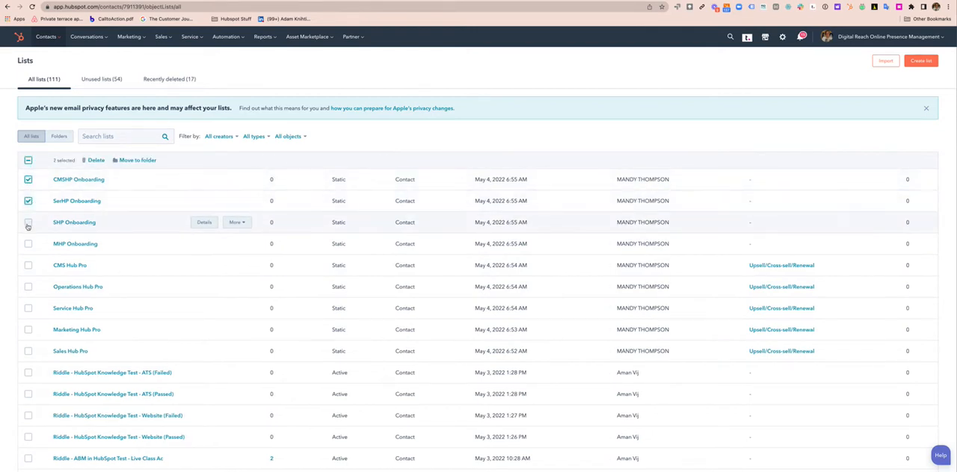
{"action": "left_click", "coordinate": [27, 223]}
{"action": "left_click", "coordinate": [28, 243]}
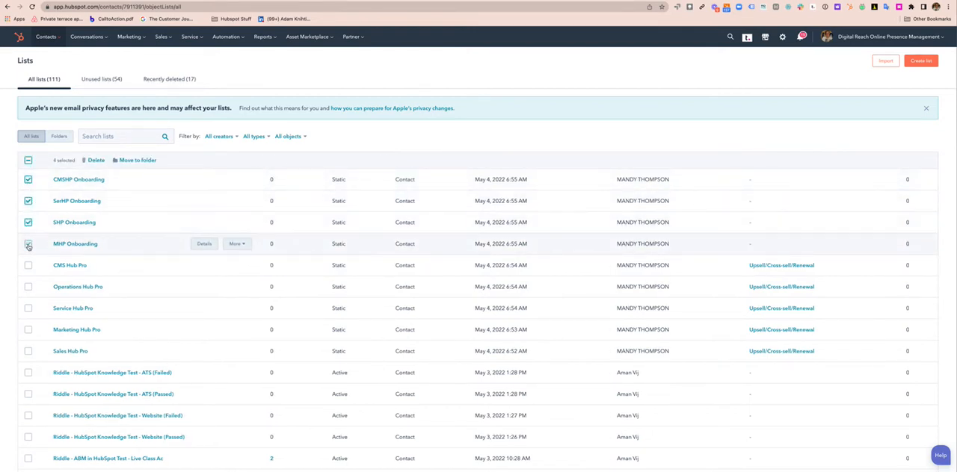
{"action": "left_click", "coordinate": [135, 160]}
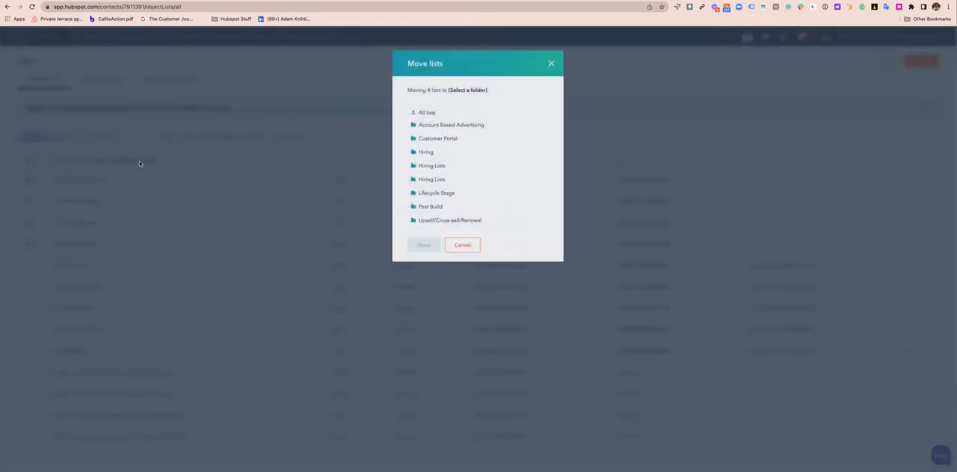
{"action": "left_click", "coordinate": [453, 221]}
{"action": "left_click", "coordinate": [422, 246]}
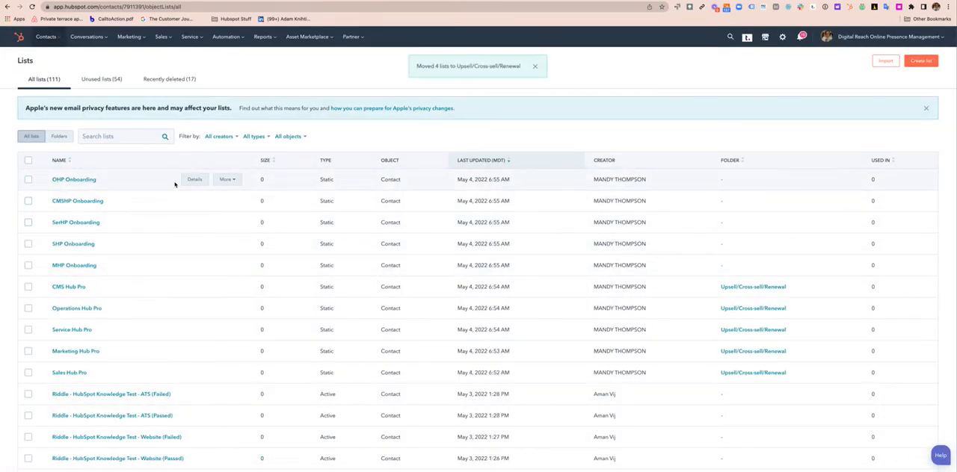
Move the OHP Onboarding list into the Upsell/Cross-sell/Renewal folder
{"action": "left_click", "coordinate": [224, 180]}
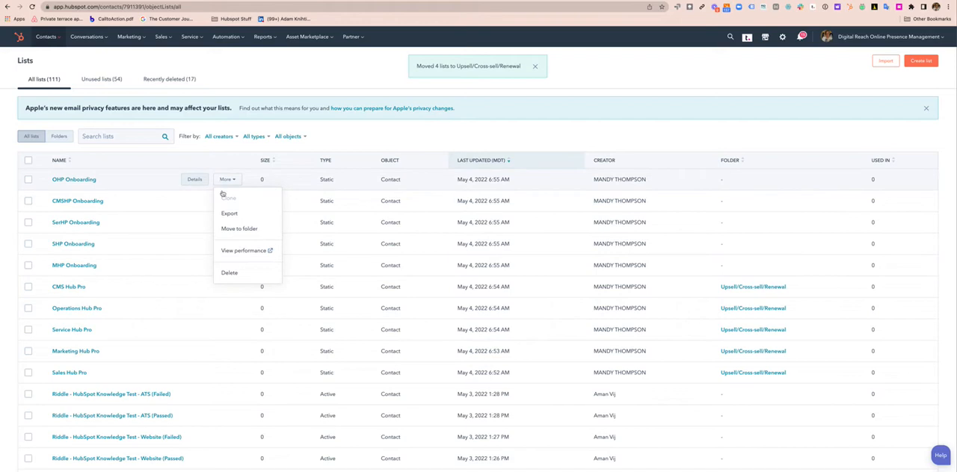
{"action": "left_click", "coordinate": [240, 228]}
{"action": "left_click", "coordinate": [426, 220]}
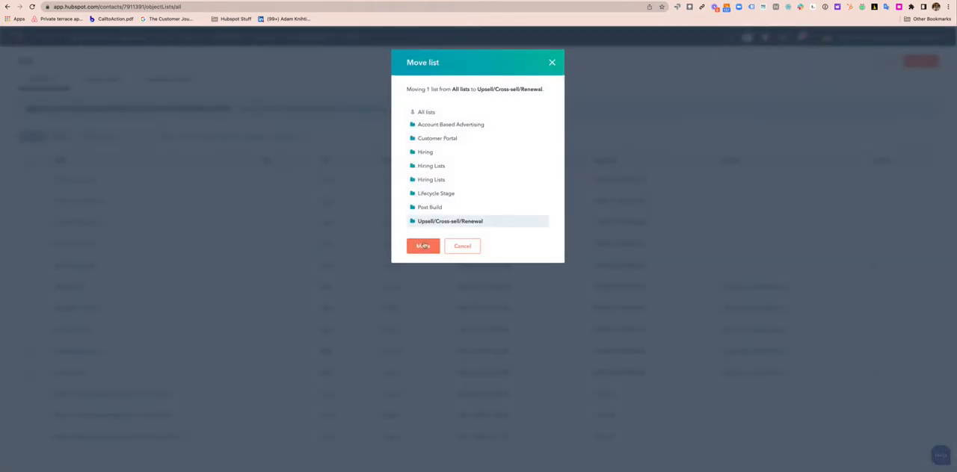
{"action": "left_click", "coordinate": [422, 246]}
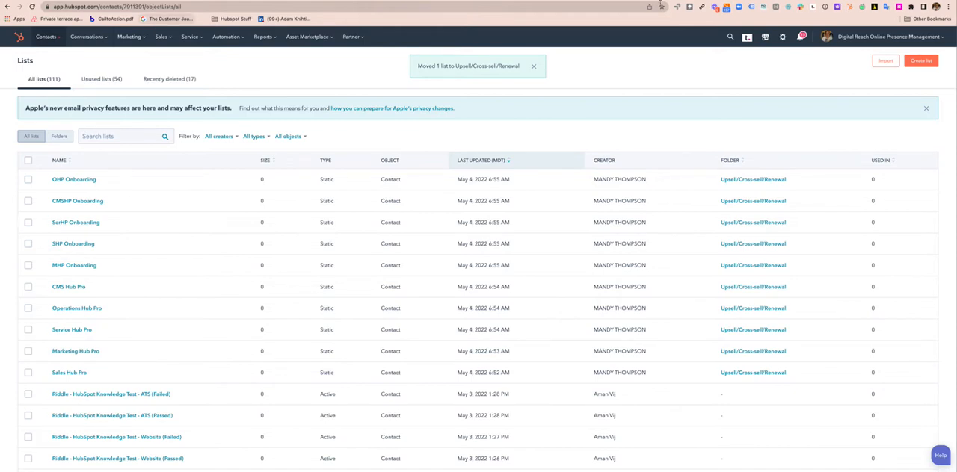
Open the pipeline configuration for the Deals object in the account settings
{"action": "left_click", "coordinate": [783, 37]}
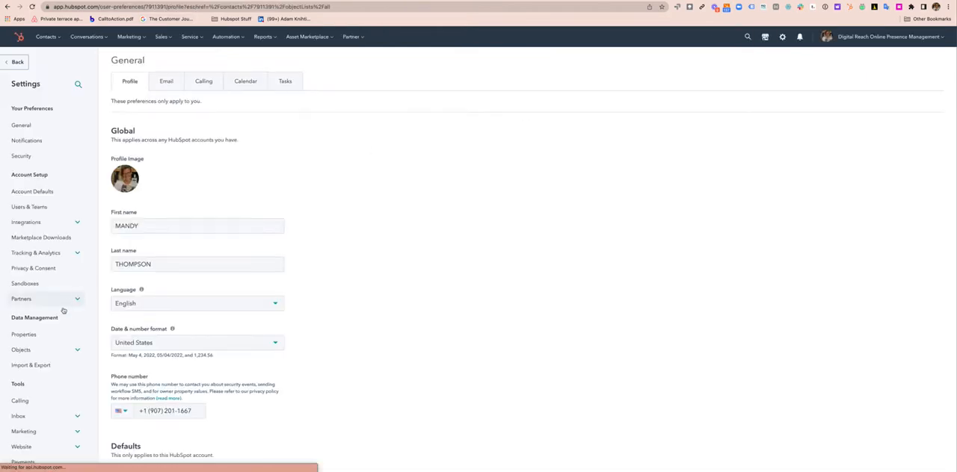
{"action": "scroll", "coordinate": [62, 316], "scroll_direction": "down", "scroll_amount": 1}
{"action": "left_click", "coordinate": [58, 329]}
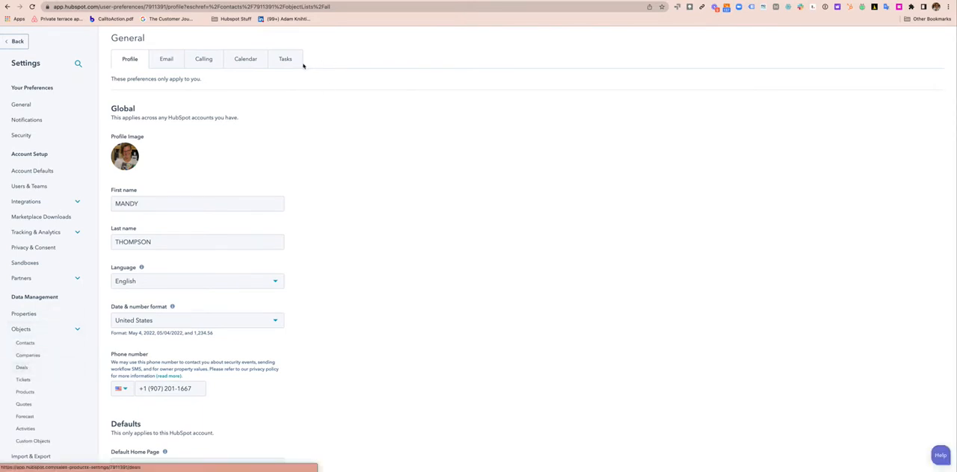
{"action": "left_click", "coordinate": [23, 368]}
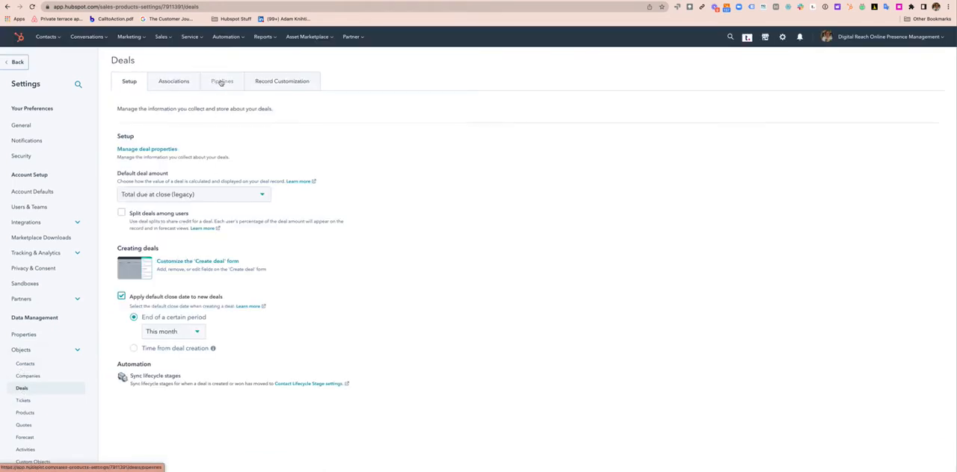
{"action": "left_click", "coordinate": [221, 81]}
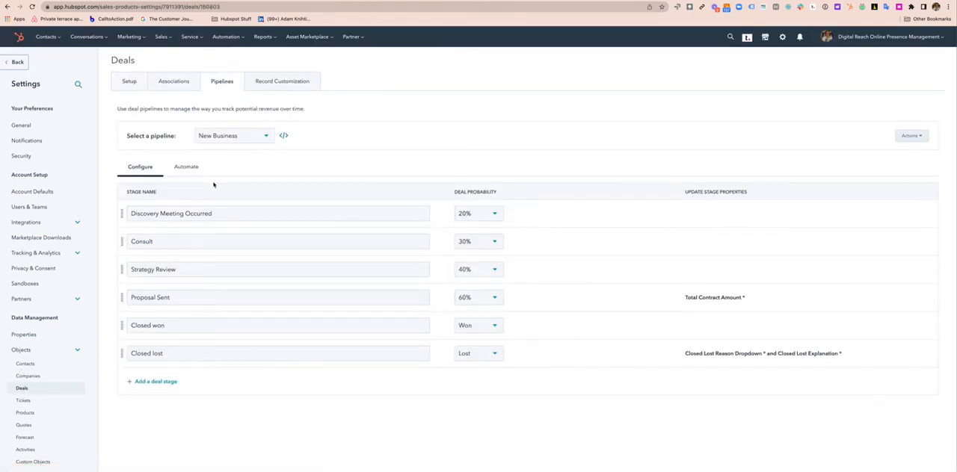
Review the stages, probabilities and required properties of the Crosssell/Upsell and Renewals deal pipelines
{"action": "left_click", "coordinate": [237, 136]}
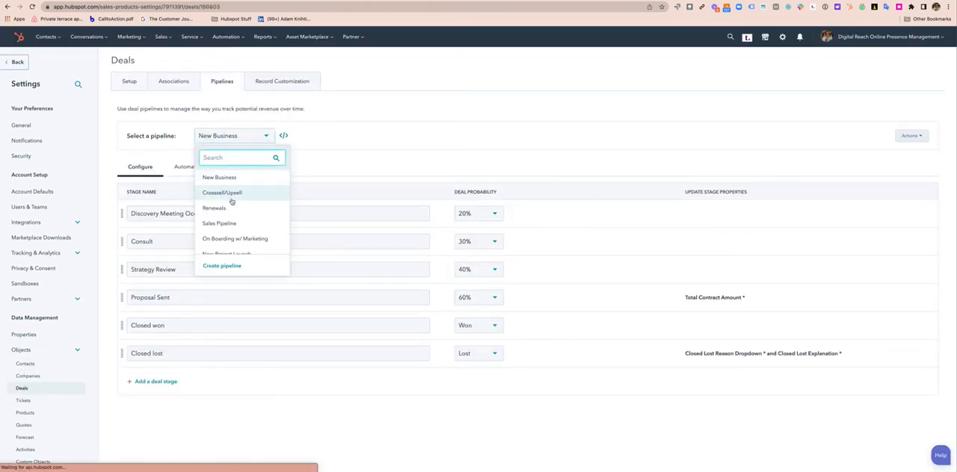
{"action": "left_click", "coordinate": [222, 193]}
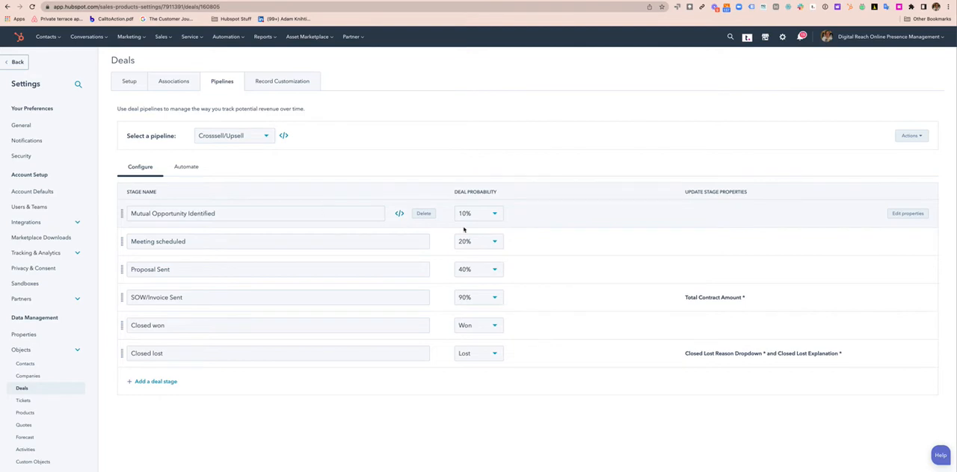
{"action": "left_click", "coordinate": [256, 135]}
{"action": "left_click", "coordinate": [240, 204]}
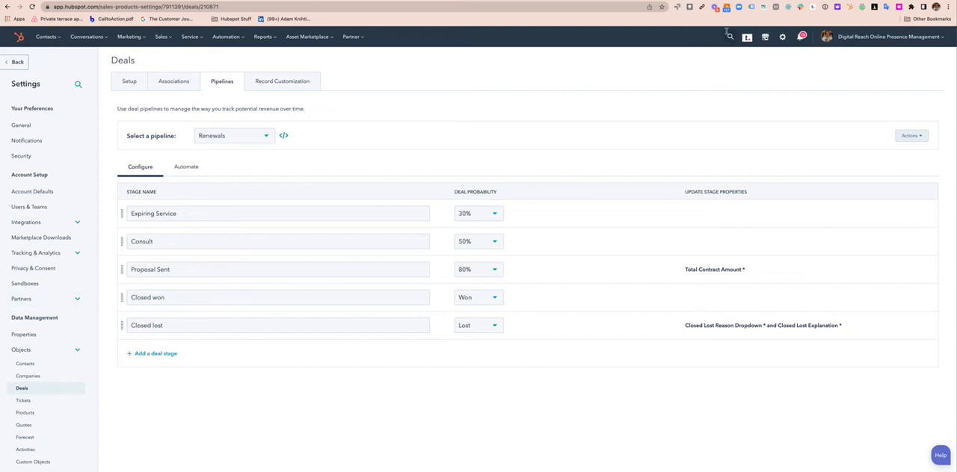
Start a new property for the HubSpot Account object in the HubSpot Contract Information group
{"action": "left_click", "coordinate": [33, 335]}
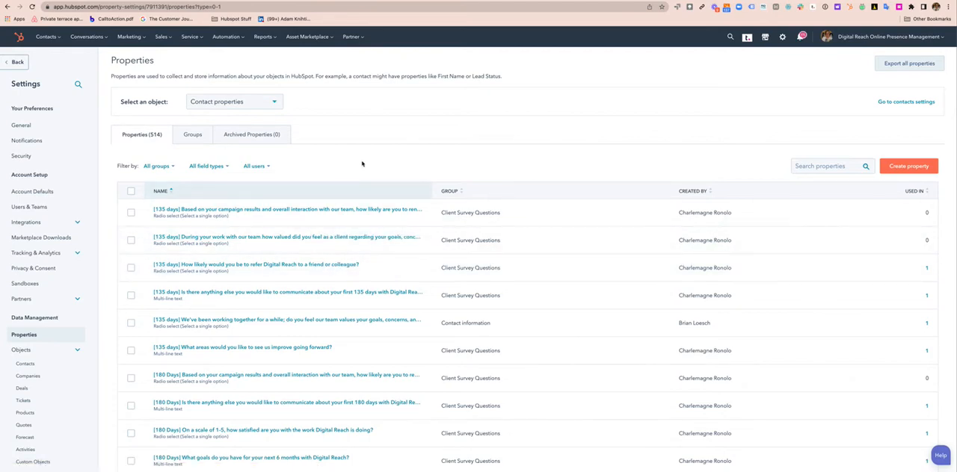
{"action": "scroll", "coordinate": [362, 164], "scroll_direction": "down", "scroll_amount": 1}
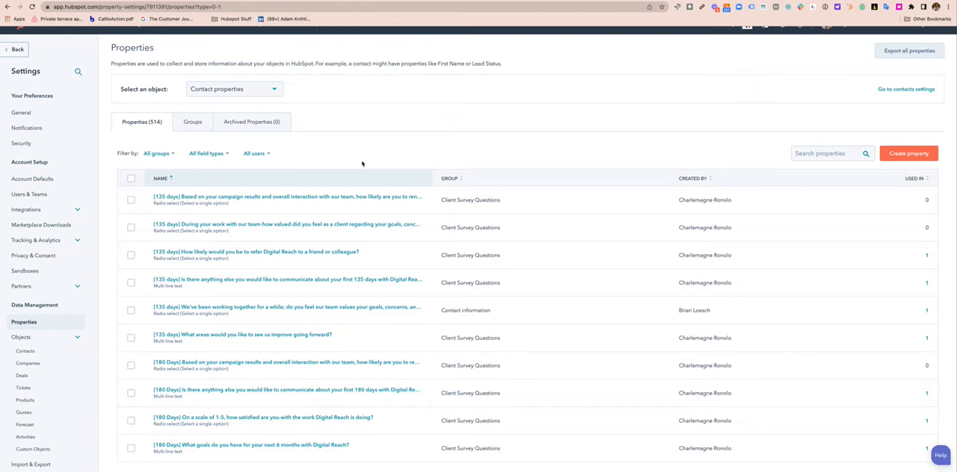
{"action": "left_click", "coordinate": [911, 154]}
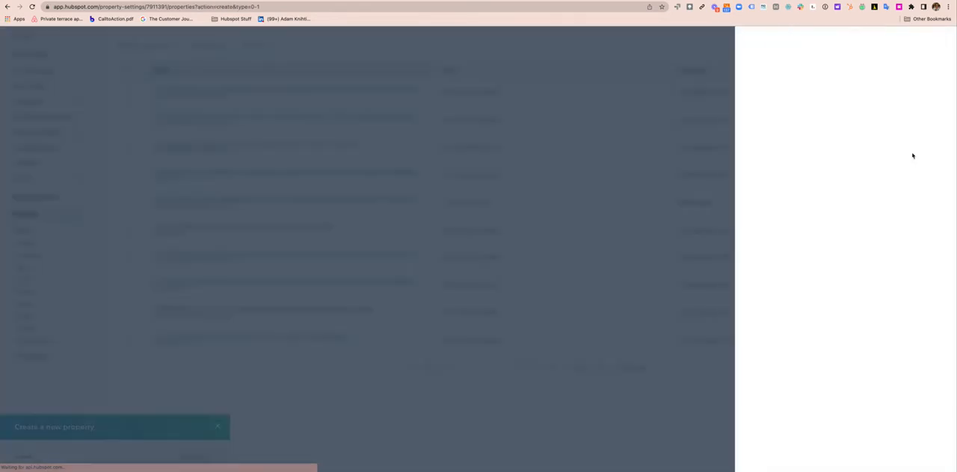
{"action": "left_click", "coordinate": [794, 112]}
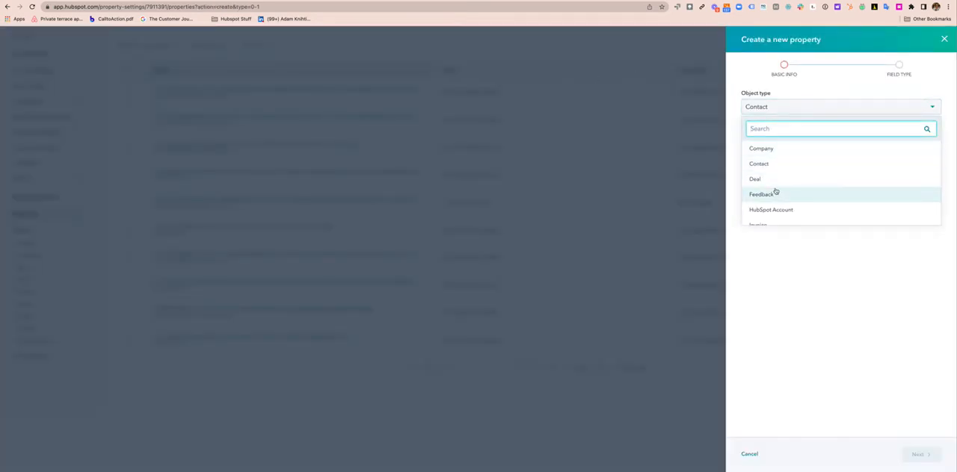
{"action": "scroll", "coordinate": [775, 192], "scroll_direction": "down", "scroll_amount": 3}
{"action": "left_click", "coordinate": [780, 156]}
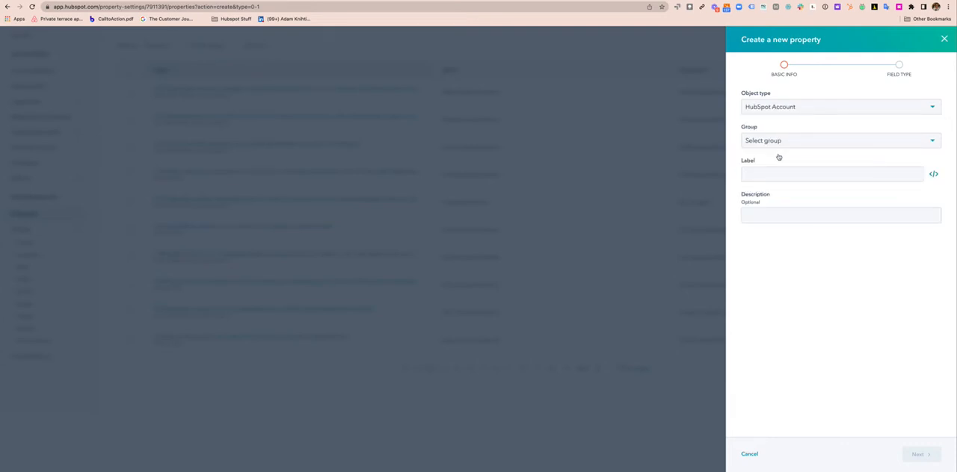
{"action": "left_click", "coordinate": [774, 143]}
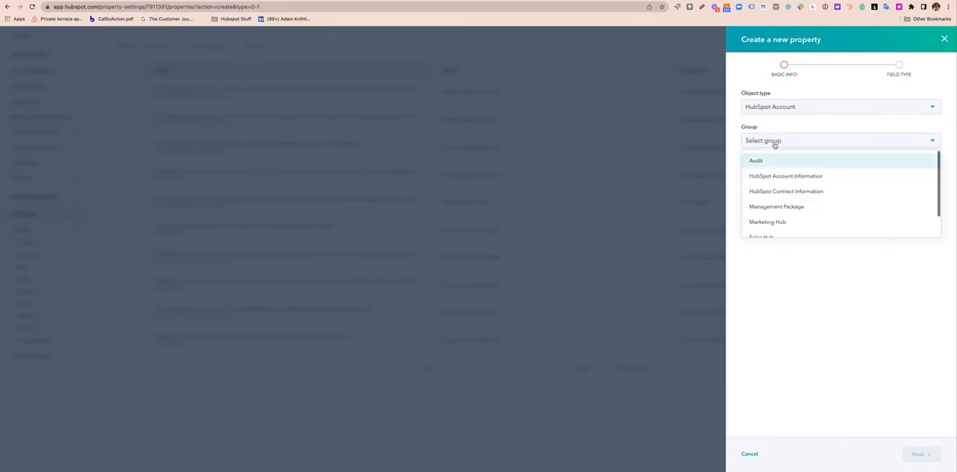
{"action": "left_click", "coordinate": [784, 192]}
Label the new property "Time Between Build Ending & Opportunity Engaging"
{"action": "left_click", "coordinate": [778, 175]}
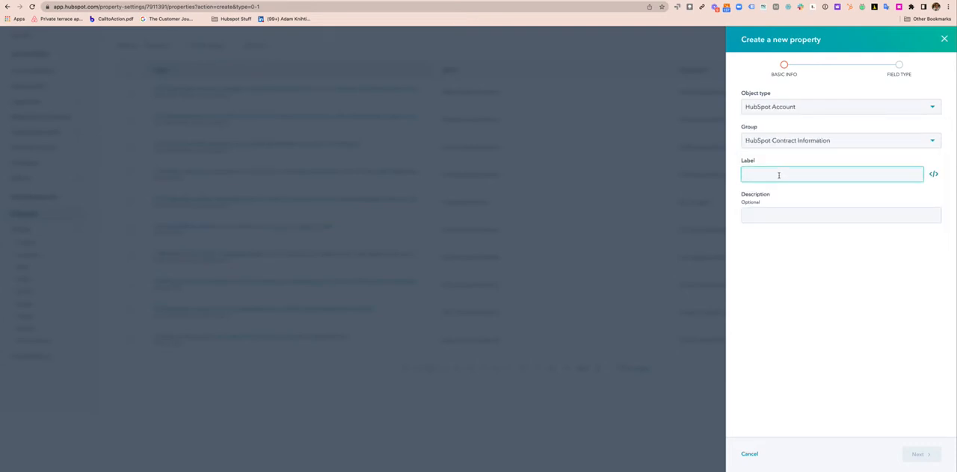
{"action": "type", "text": "Time Betwee"}
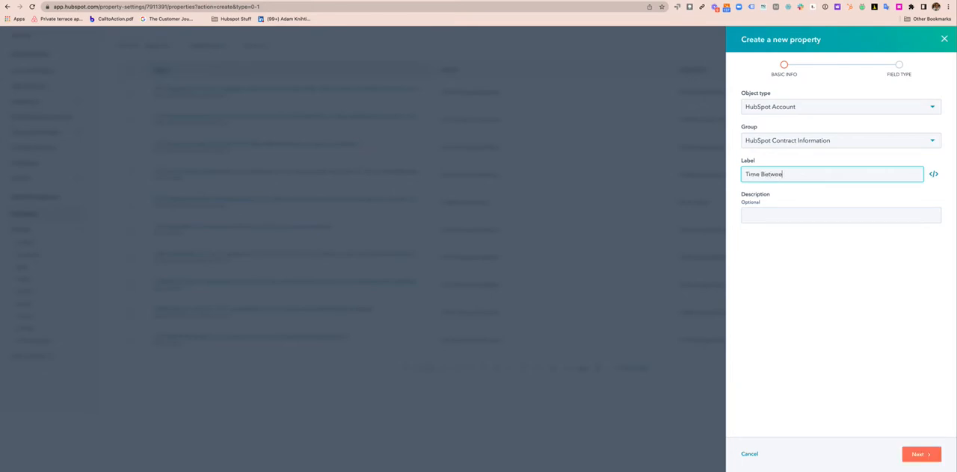
{"action": "type", "text": "n Build Ending & Opportunity Engaged"}
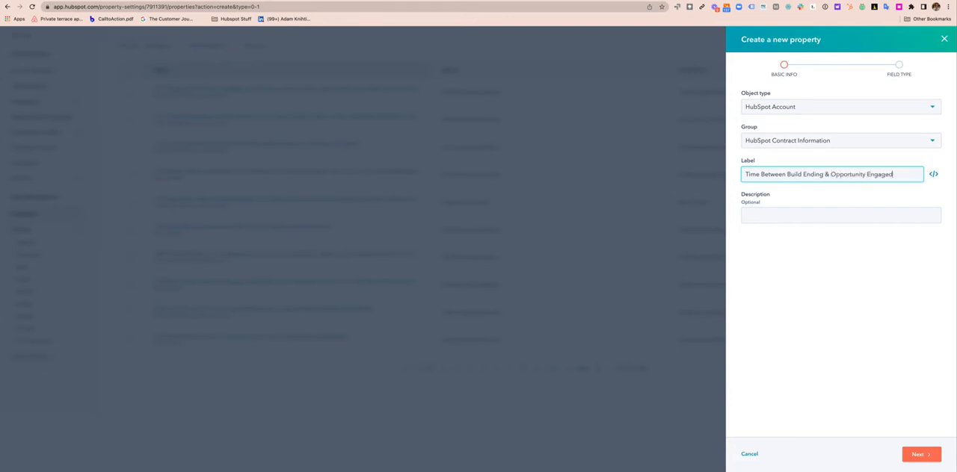
{"action": "double_click", "coordinate": [880, 174]}
{"action": "type", "text": "Engaging"}
Make the new property a Calculation field that uses the Time Between calculated property type
{"action": "left_click", "coordinate": [923, 454]}
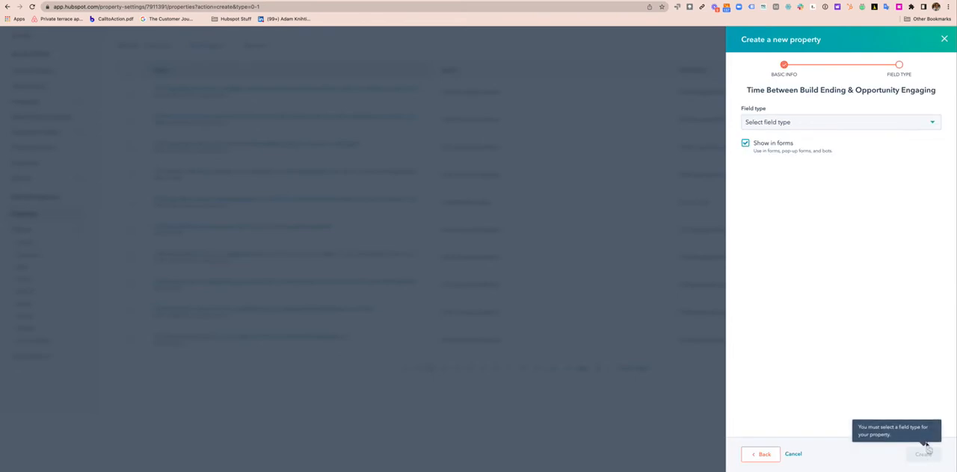
{"action": "left_click", "coordinate": [804, 124]}
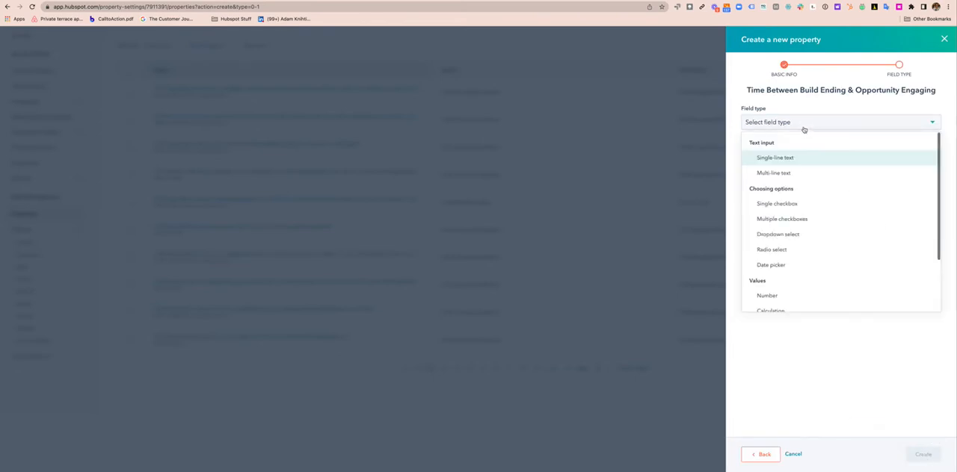
{"action": "scroll", "coordinate": [780, 280], "scroll_direction": "down", "scroll_amount": 1}
{"action": "left_click", "coordinate": [781, 278]}
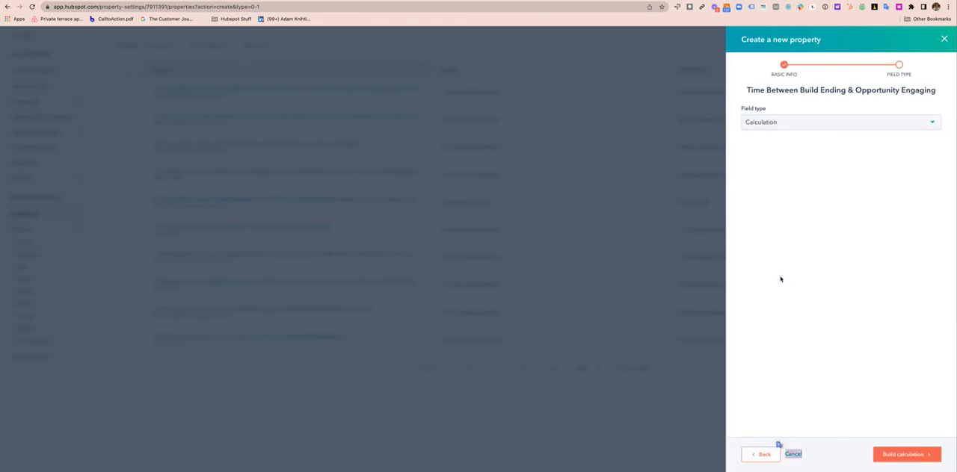
{"action": "left_click", "coordinate": [907, 454]}
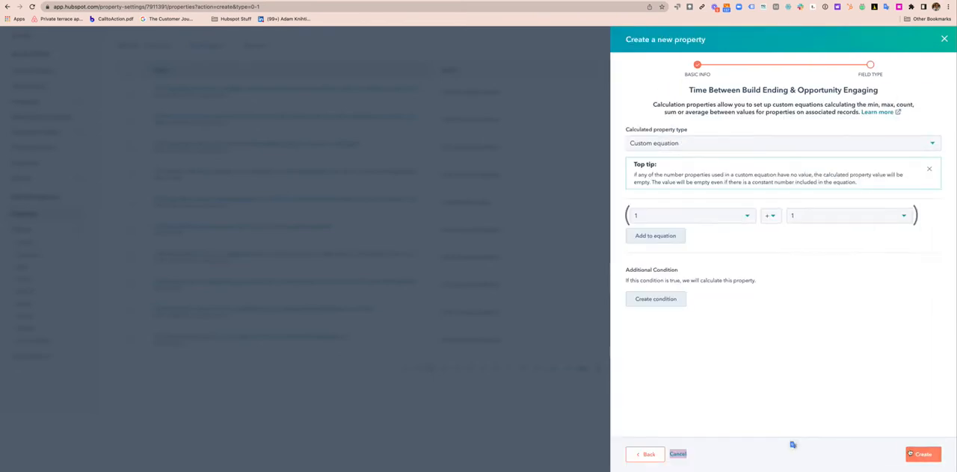
{"action": "left_click", "coordinate": [680, 143]}
{"action": "scroll", "coordinate": [680, 213], "scroll_direction": "down", "scroll_amount": 1}
{"action": "left_click", "coordinate": [675, 232]}
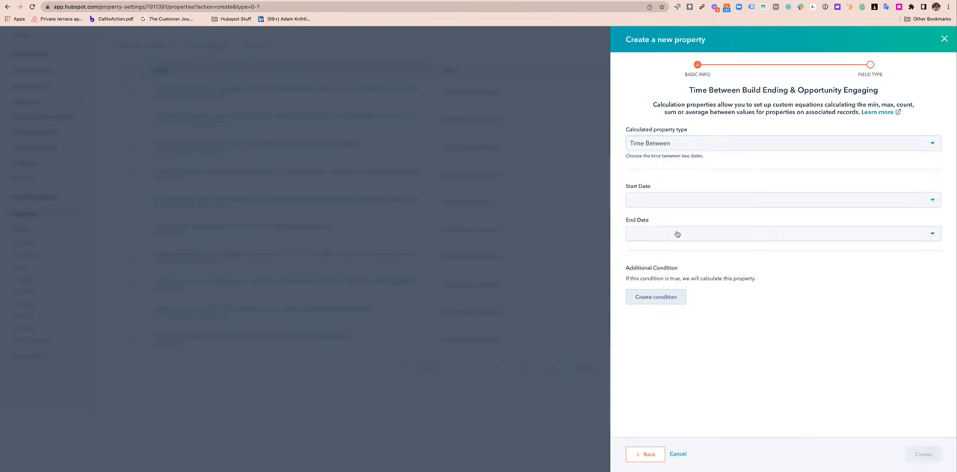
Calculate from Build end date to Date future services likely to engage, and create the property
{"action": "left_click", "coordinate": [678, 200]}
{"action": "type", "text": "bui"}
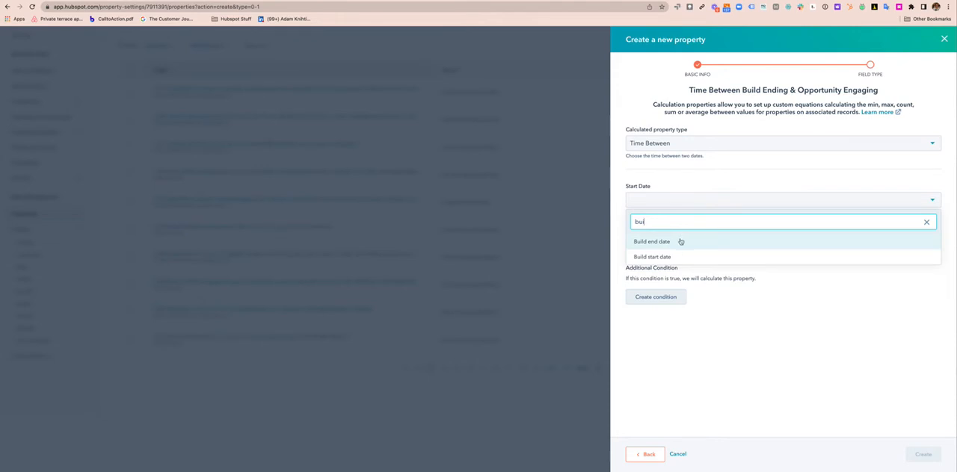
{"action": "left_click", "coordinate": [678, 242]}
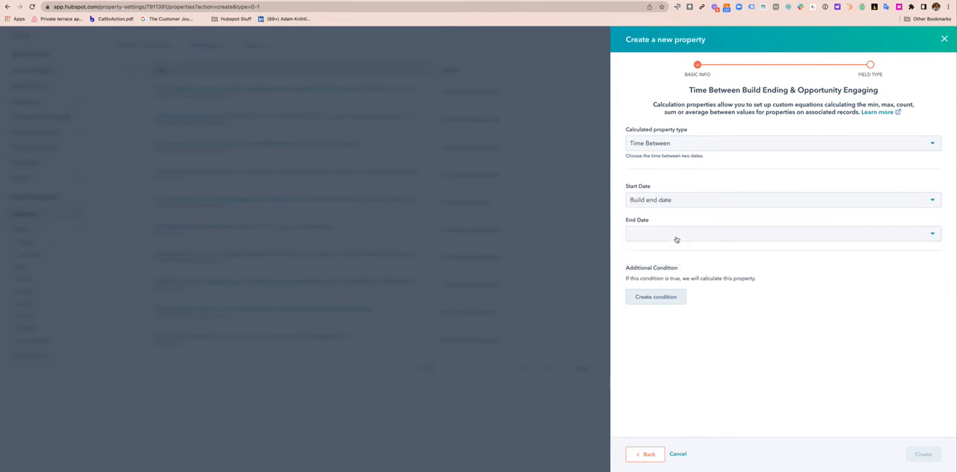
{"action": "left_click", "coordinate": [675, 236]}
{"action": "type", "text": "eng"}
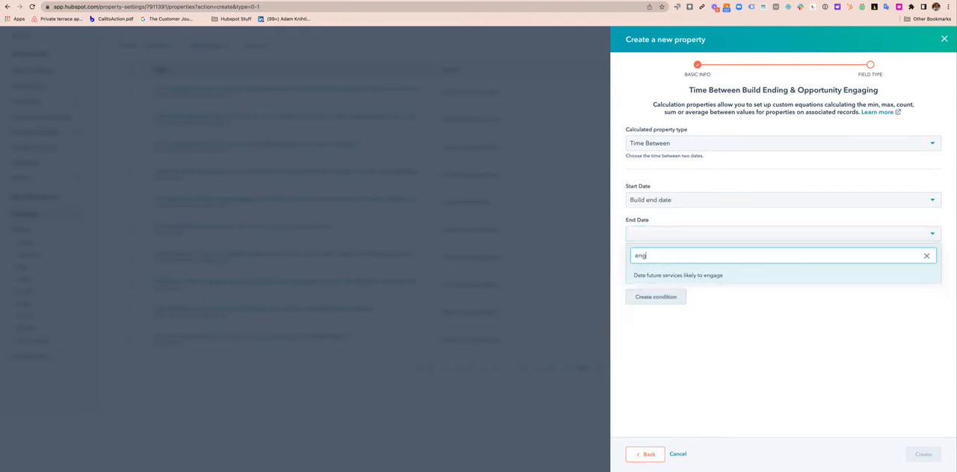
{"action": "left_click", "coordinate": [711, 275]}
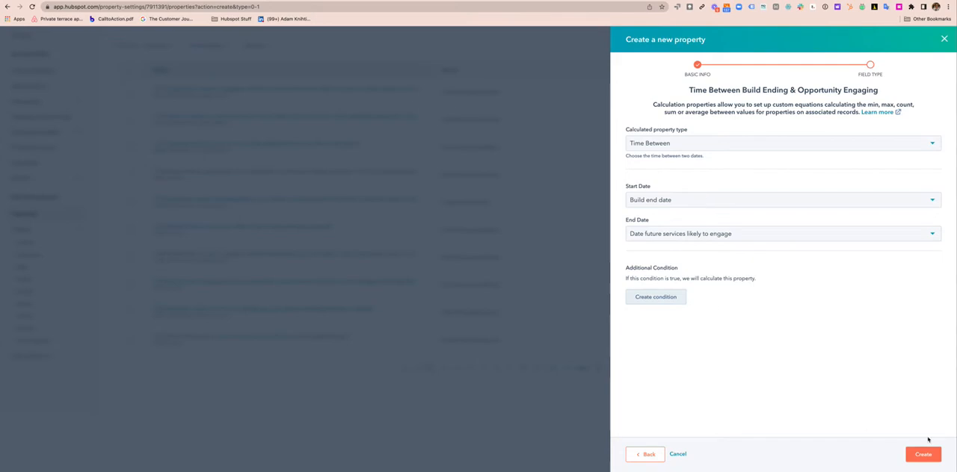
{"action": "left_click", "coordinate": [924, 455]}
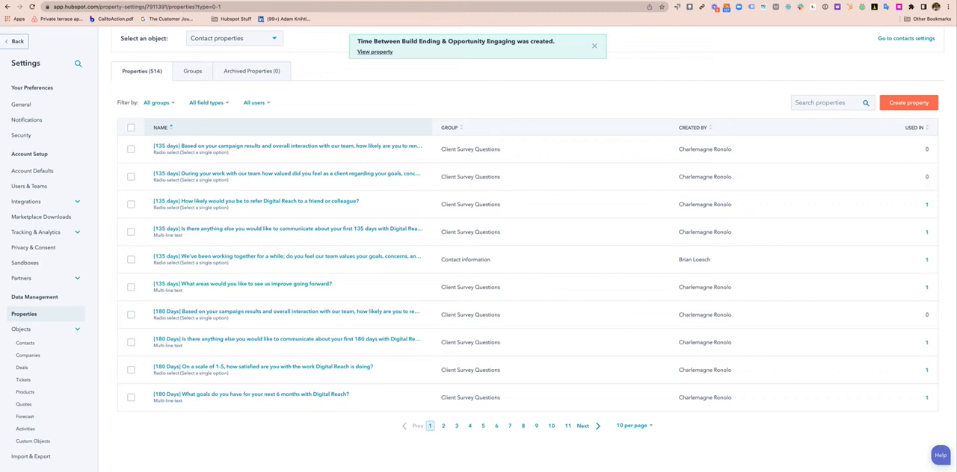
Leave the property settings and open the Upsell & Cross Sell Process folder in the automation workflows
{"action": "scroll", "coordinate": [355, 92], "scroll_direction": "up", "scroll_amount": 1}
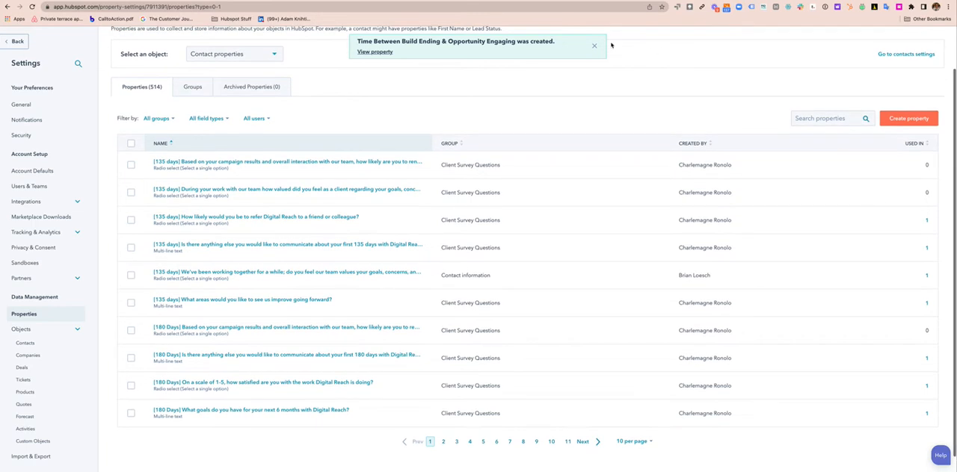
{"action": "scroll", "coordinate": [288, 167], "scroll_direction": "up", "scroll_amount": 3}
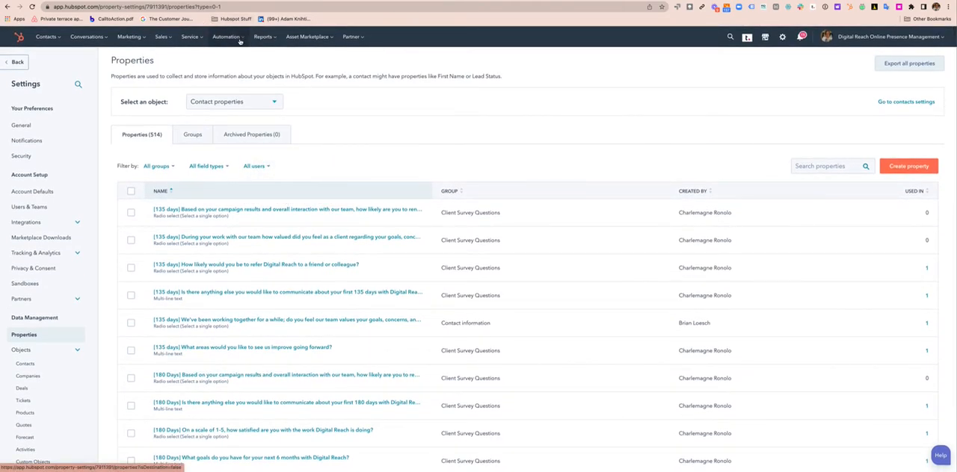
{"action": "mouse_move", "coordinate": [240, 42]}
{"action": "left_click", "coordinate": [239, 76]}
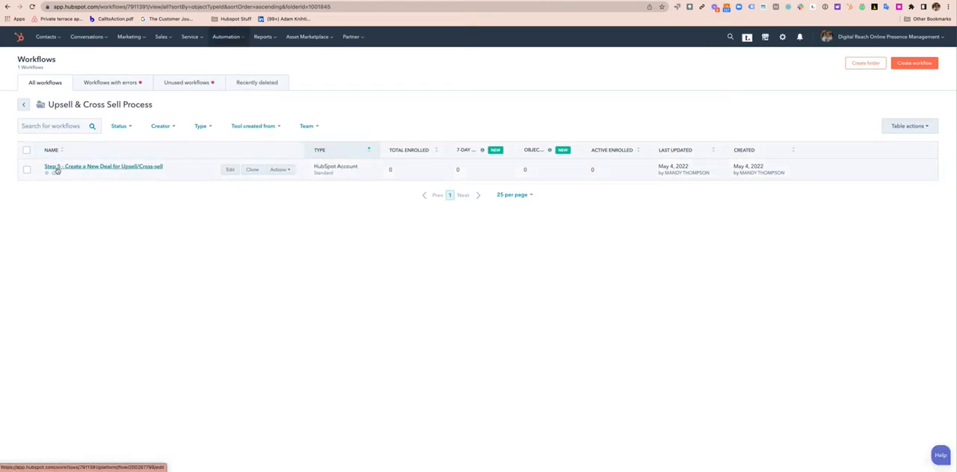
{"action": "left_click", "coordinate": [919, 64]}
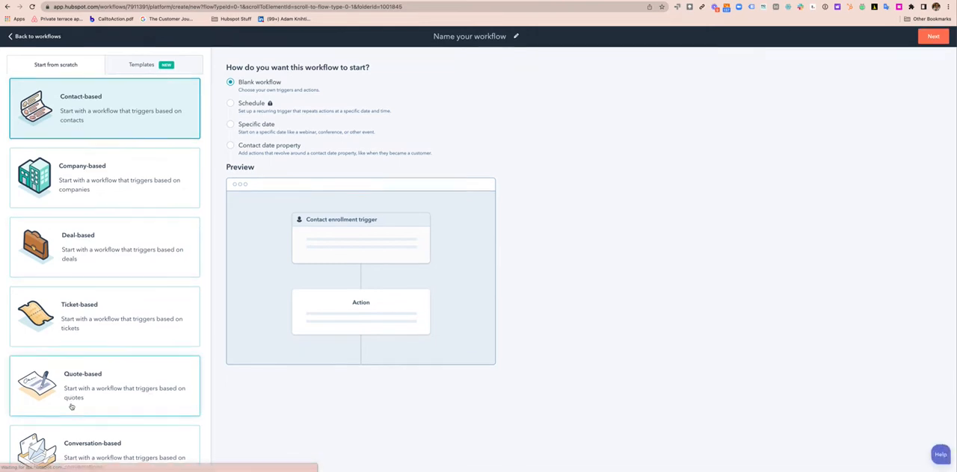
{"action": "scroll", "coordinate": [71, 406], "scroll_direction": "down", "scroll_amount": 5}
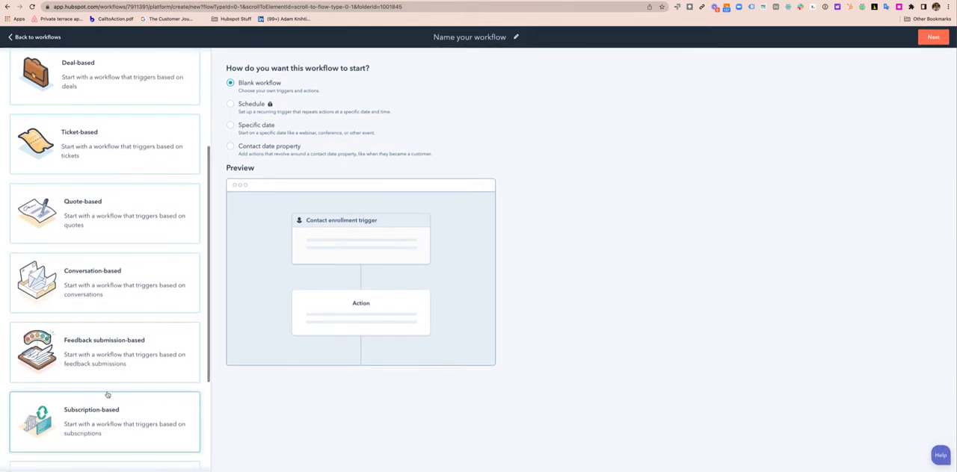
{"action": "scroll", "coordinate": [112, 381], "scroll_direction": "down", "scroll_amount": 3}
{"action": "left_click", "coordinate": [124, 343]}
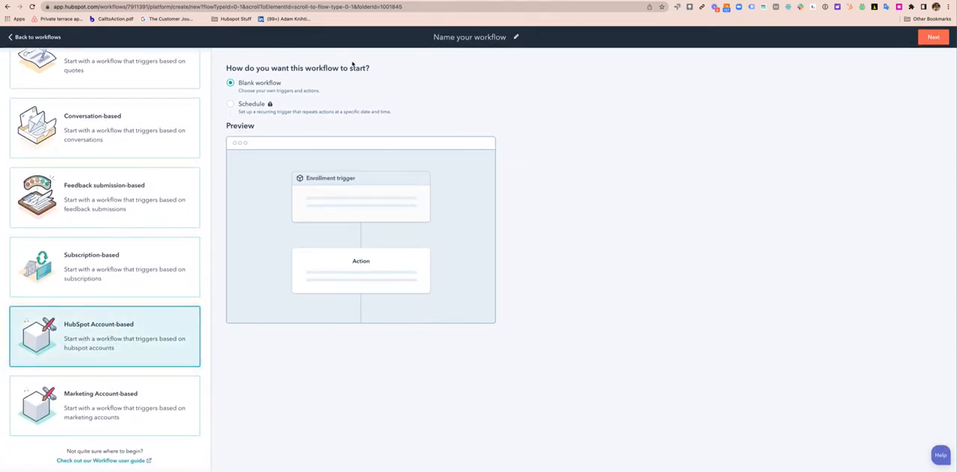
{"action": "left_click", "coordinate": [435, 37]}
{"action": "type", "text": "Step"}
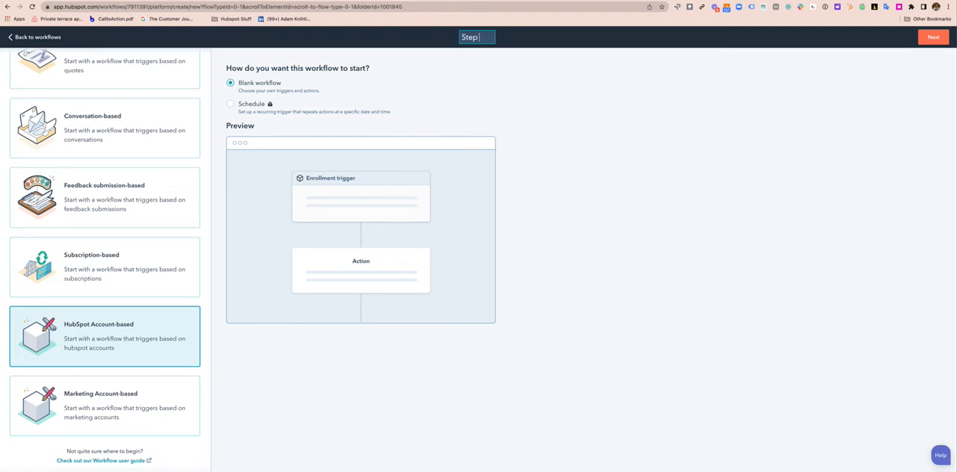
{"action": "type", "text": " 5"}
{"action": "left_click", "coordinate": [37, 36]}
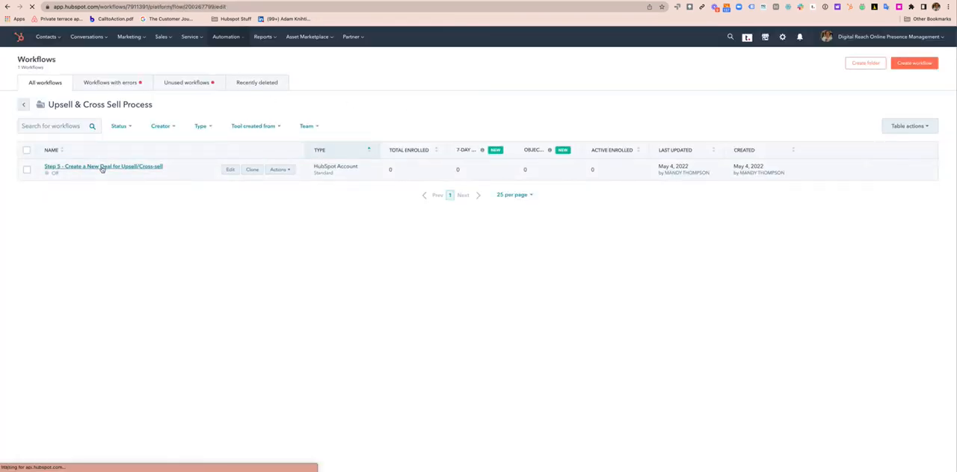
Open the "Step 5 - Create a New Deal for Upsell/Cross-sell" workflow and enroll HubSpot Accounts when Date future services likely to engage is known
{"action": "left_click", "coordinate": [102, 166]}
{"action": "left_click", "coordinate": [461, 126]}
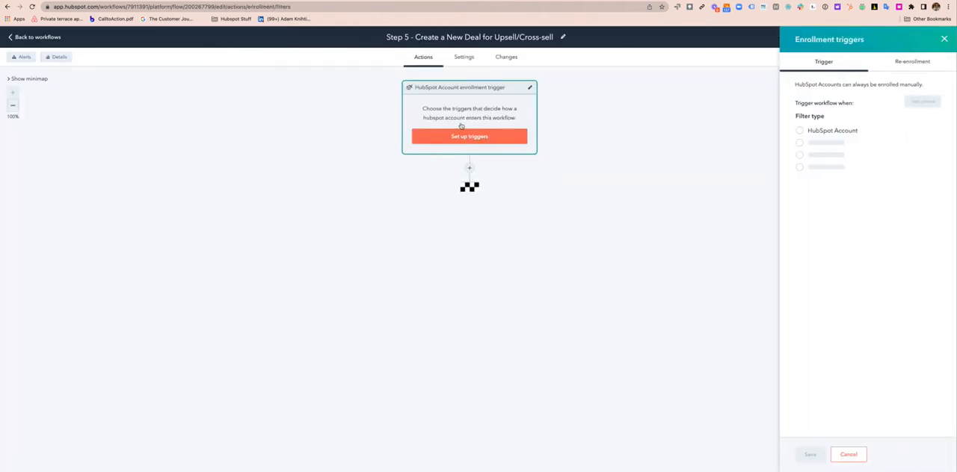
{"action": "left_click", "coordinate": [800, 131]}
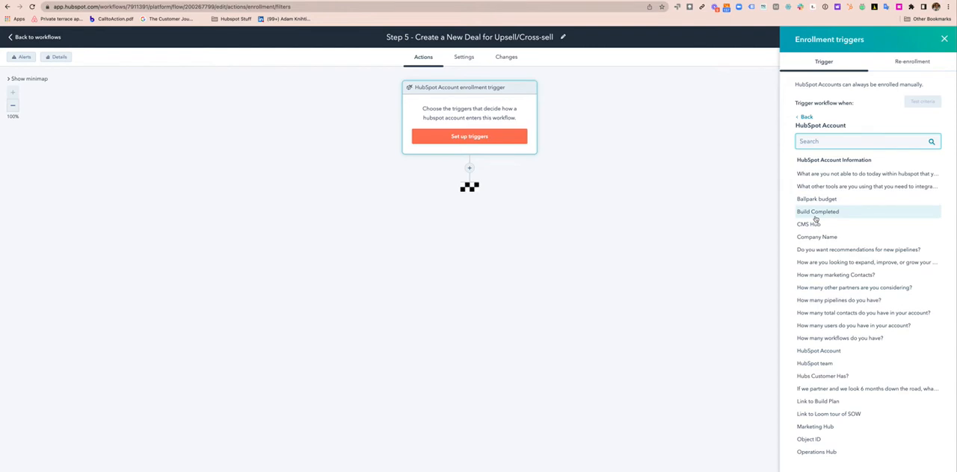
{"action": "type", "text": "eng"}
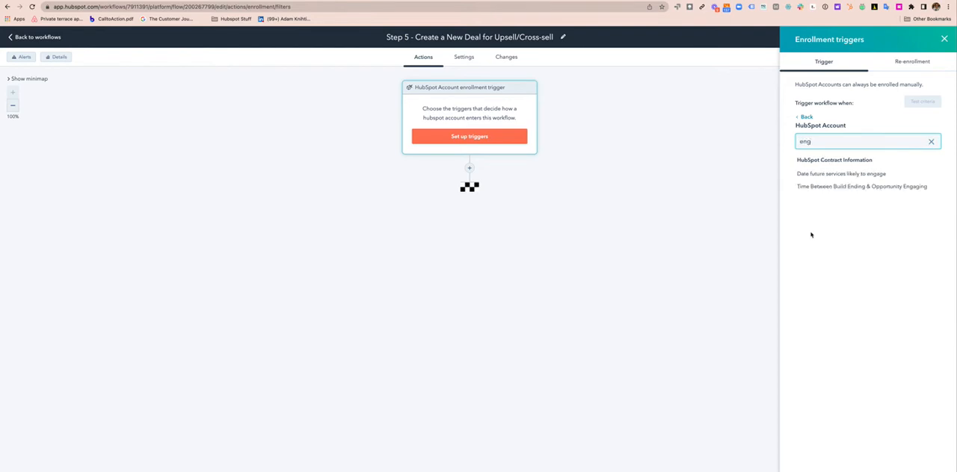
{"action": "left_click", "coordinate": [824, 173]}
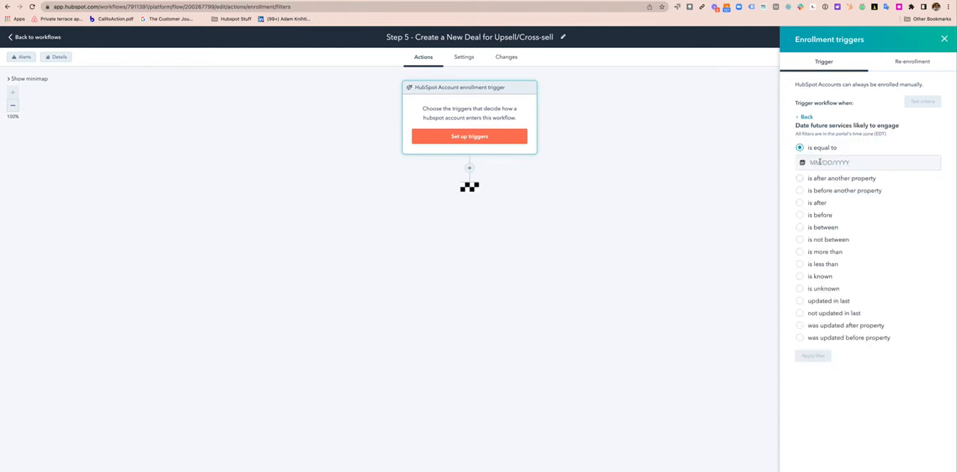
{"action": "left_click", "coordinate": [799, 277]}
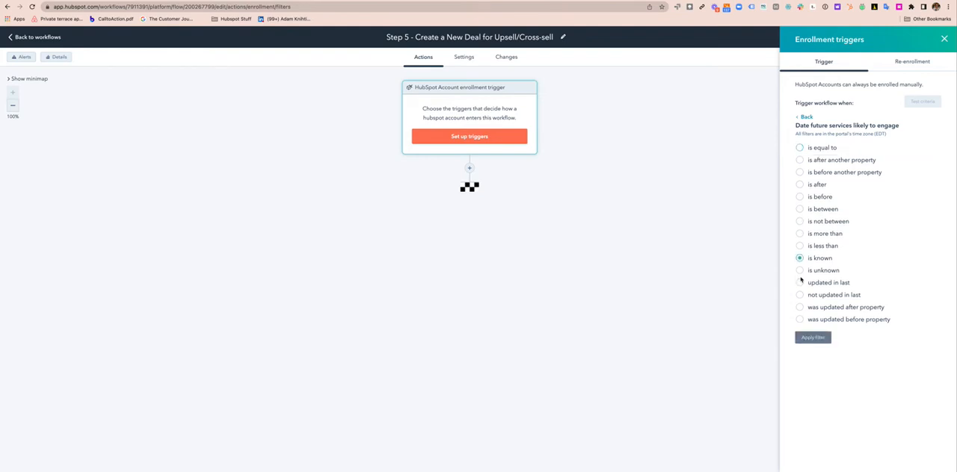
{"action": "left_click", "coordinate": [813, 337]}
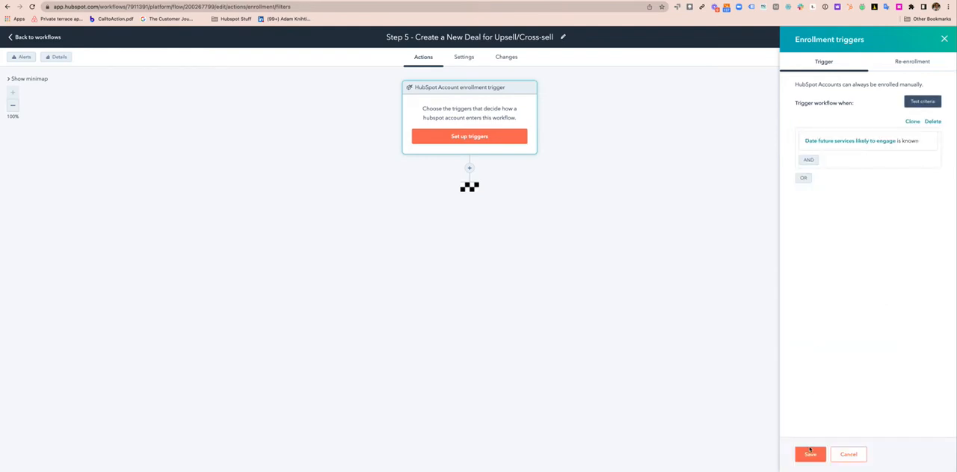
{"action": "left_click", "coordinate": [809, 452]}
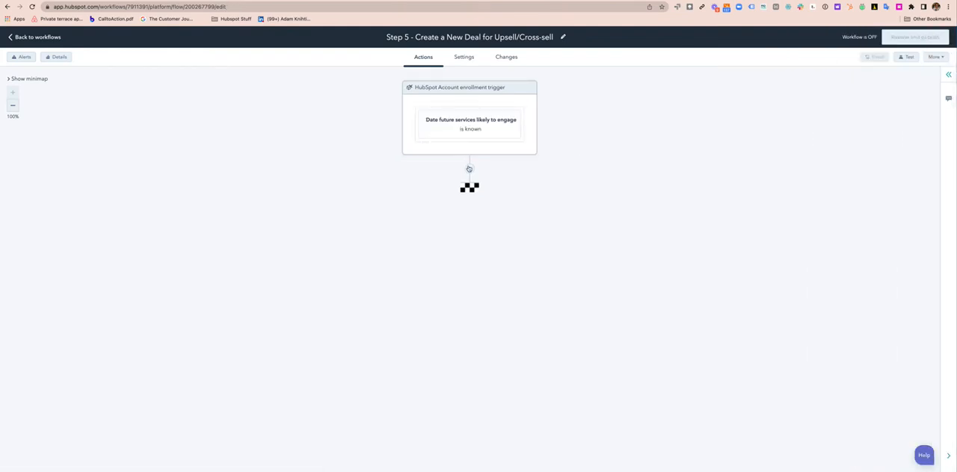
Add a 15-minute set-time delay directly after the enrollment trigger
{"action": "left_click", "coordinate": [468, 169]}
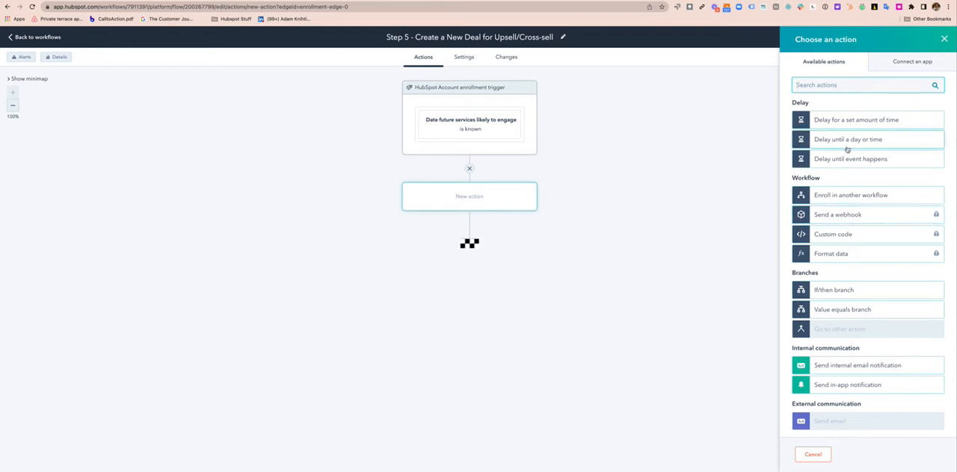
{"action": "left_click", "coordinate": [862, 119]}
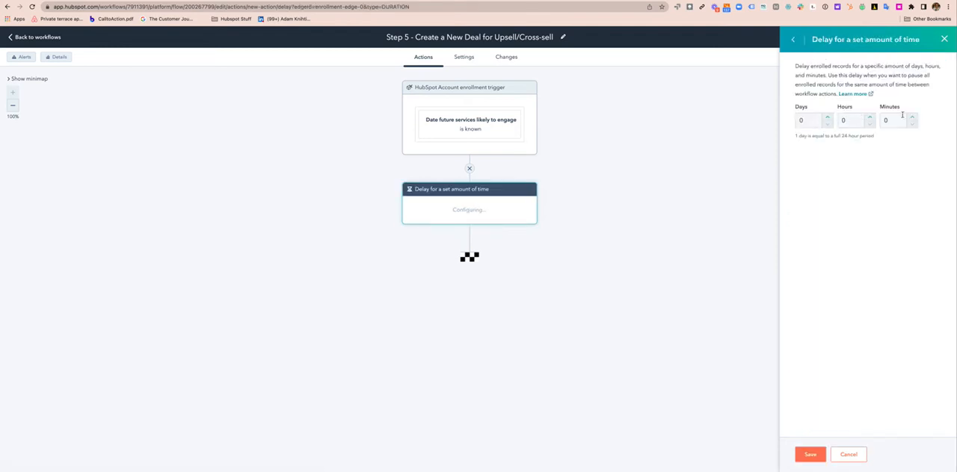
{"action": "left_click", "coordinate": [912, 116]}
{"action": "type", "text": "5"}
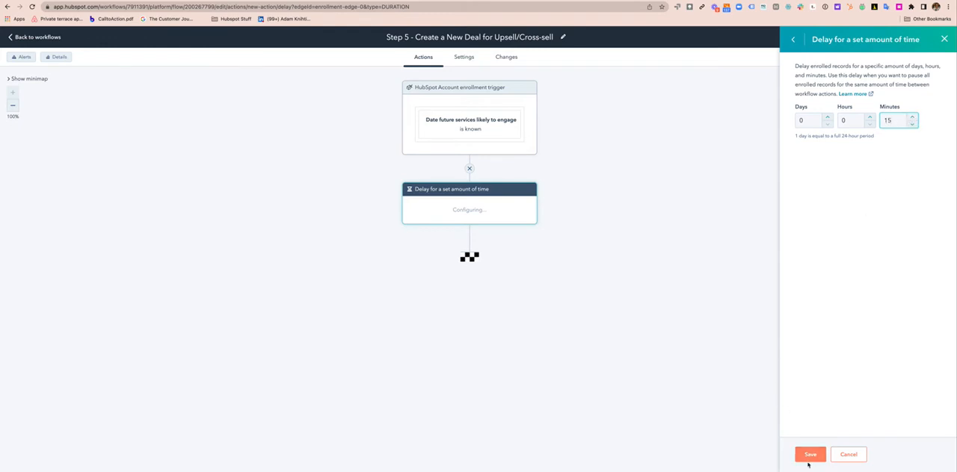
{"action": "left_click", "coordinate": [809, 454]}
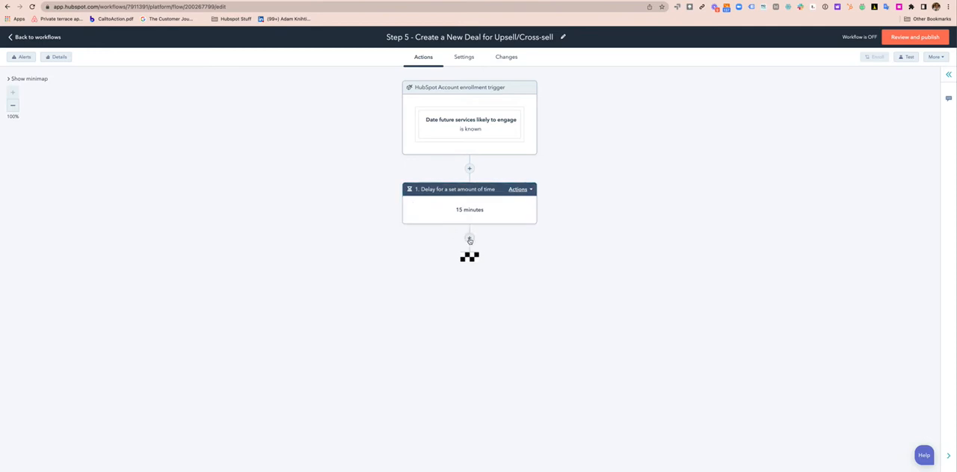
Add a Create record action after the delay, with Deal as the record type
{"action": "left_click", "coordinate": [470, 239]}
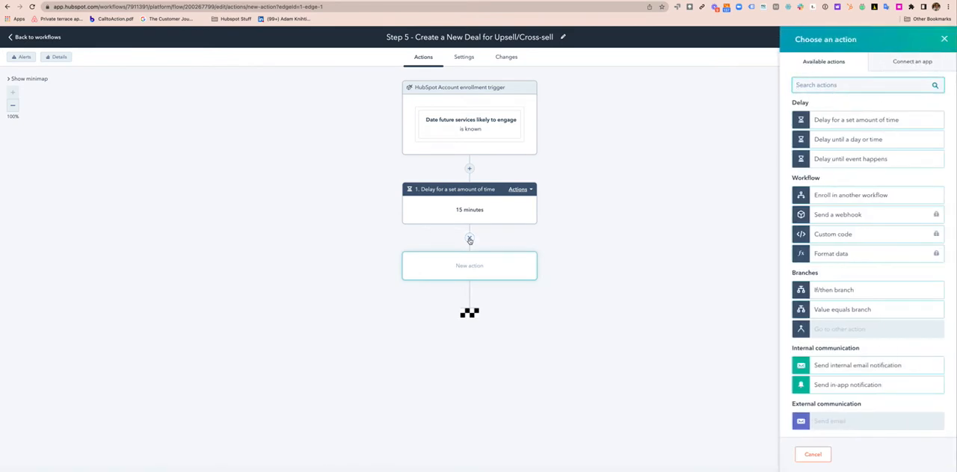
{"action": "scroll", "coordinate": [860, 335], "scroll_direction": "down", "scroll_amount": 5}
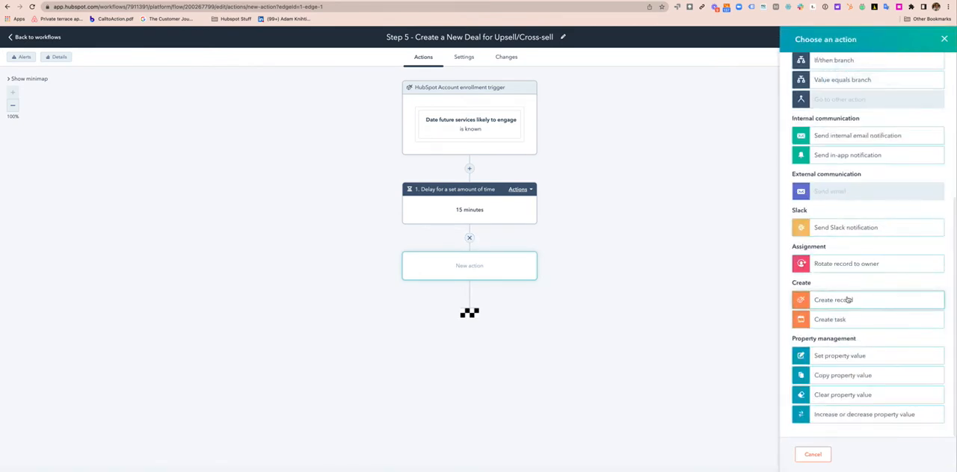
{"action": "left_click", "coordinate": [848, 299]}
{"action": "left_click", "coordinate": [843, 89]}
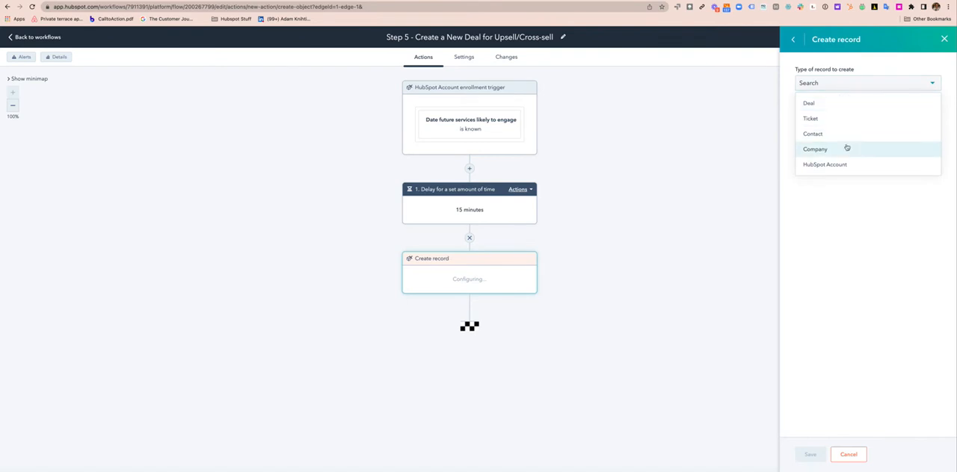
{"action": "left_click", "coordinate": [844, 102]}
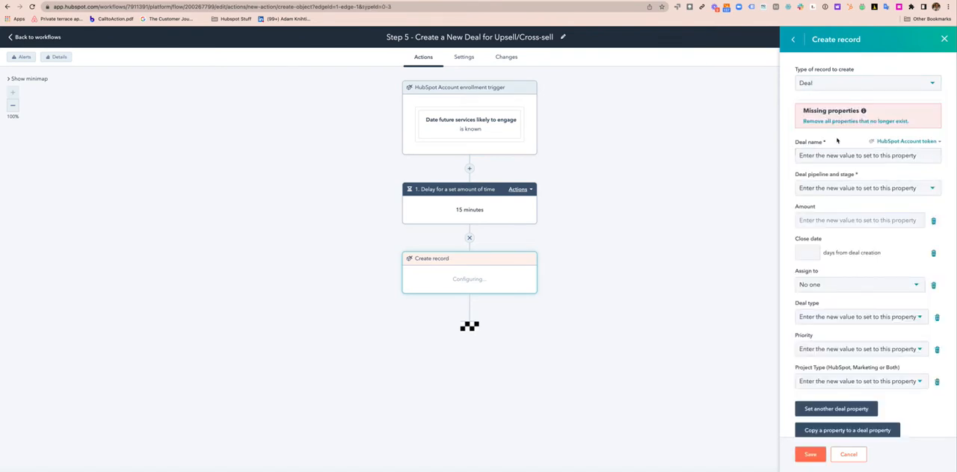
Copy the HubSpot Account property Date future services likely to close to the new deal's Close date
{"action": "scroll", "coordinate": [841, 351], "scroll_direction": "down", "scroll_amount": 1}
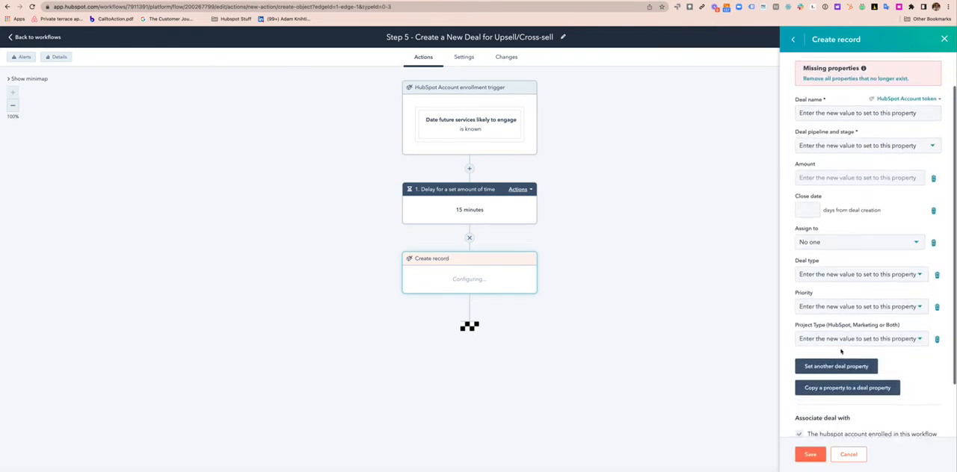
{"action": "left_click", "coordinate": [846, 388]}
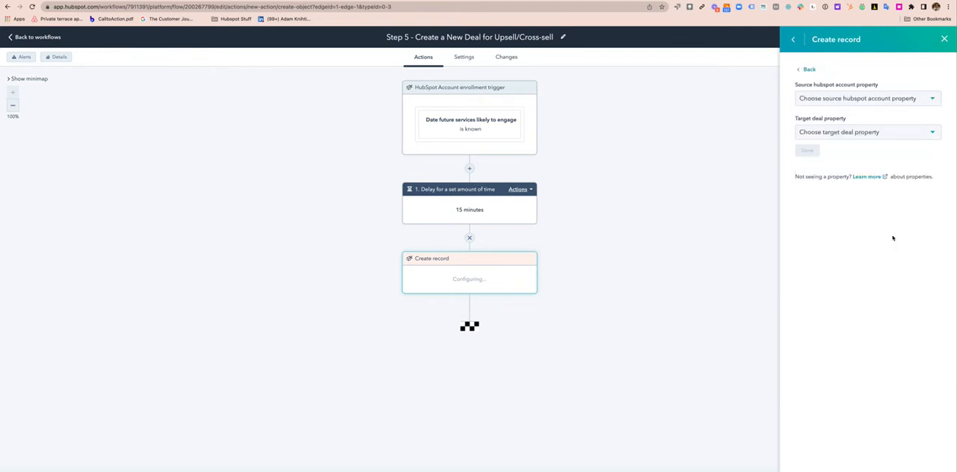
{"action": "left_click", "coordinate": [854, 100]}
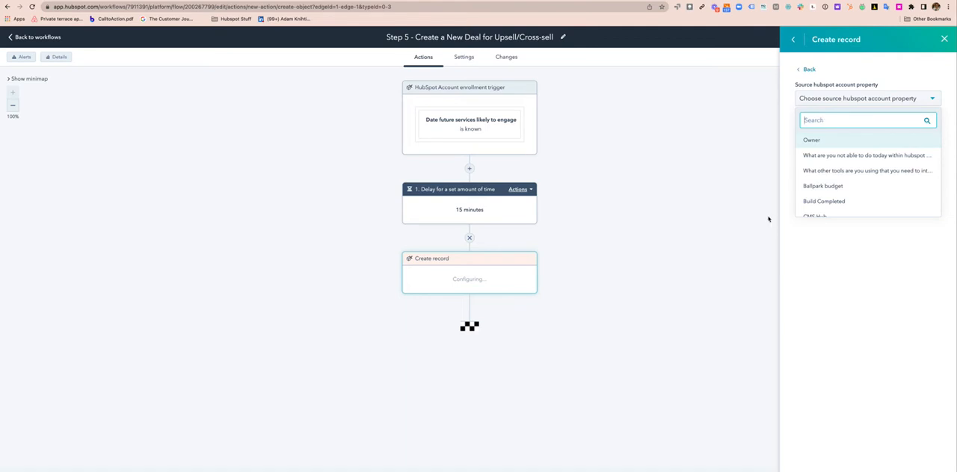
{"action": "type", "text": "close"}
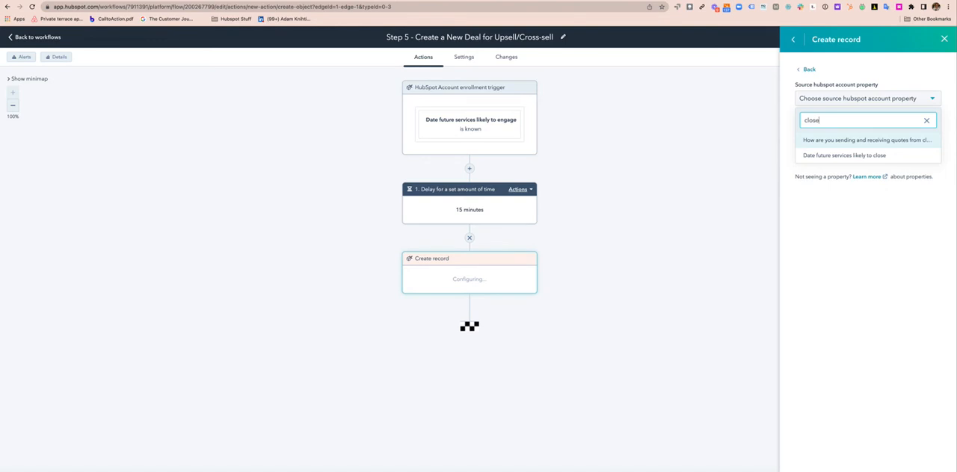
{"action": "left_click", "coordinate": [850, 157]}
{"action": "left_click", "coordinate": [850, 138]}
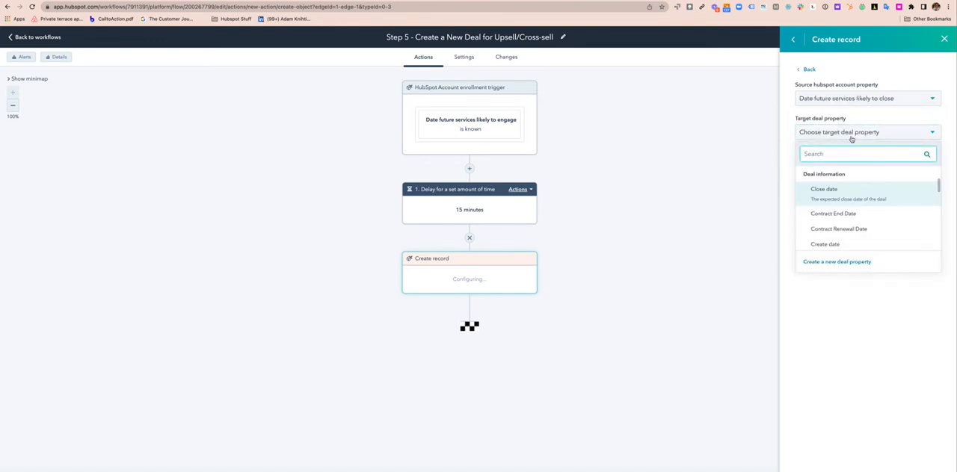
{"action": "left_click", "coordinate": [855, 190]}
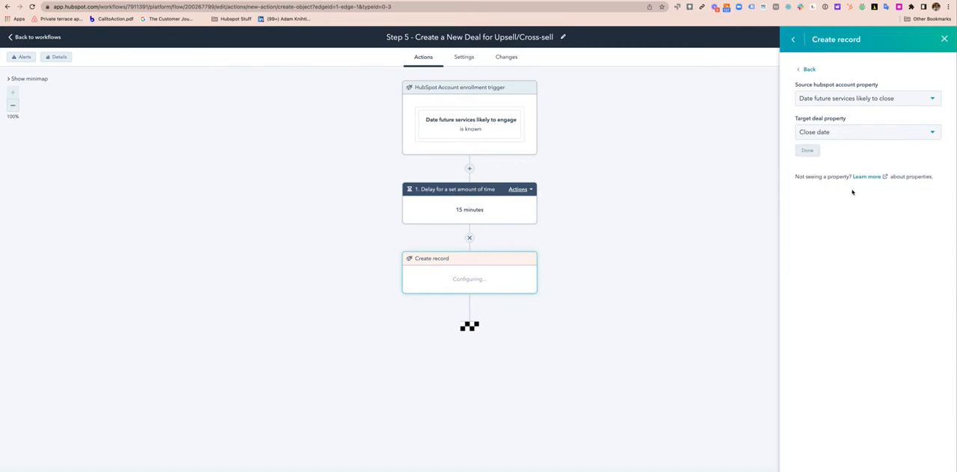
{"action": "left_click", "coordinate": [807, 151]}
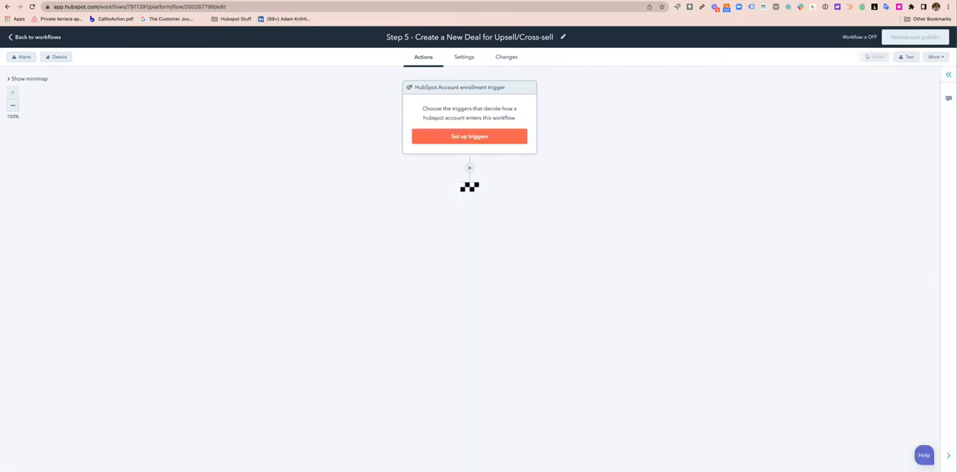
Leave the workflow editor and open the property settings
{"action": "left_click", "coordinate": [37, 37]}
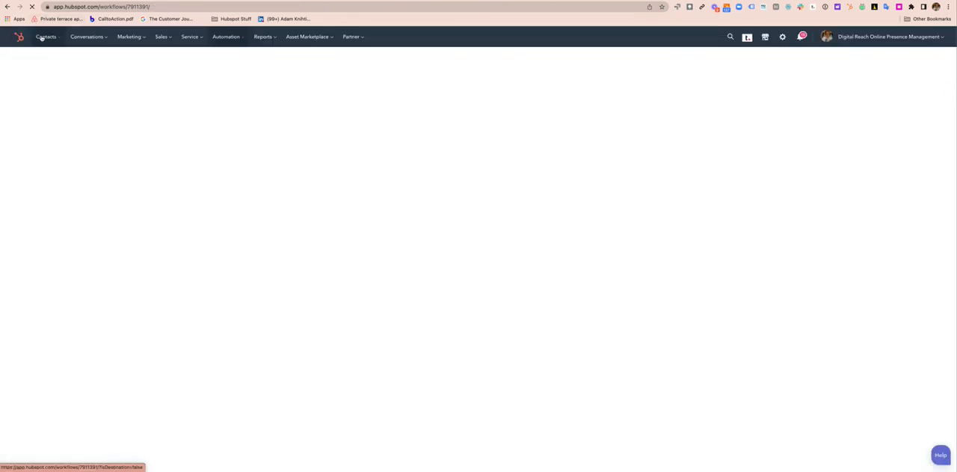
{"action": "left_click", "coordinate": [783, 37]}
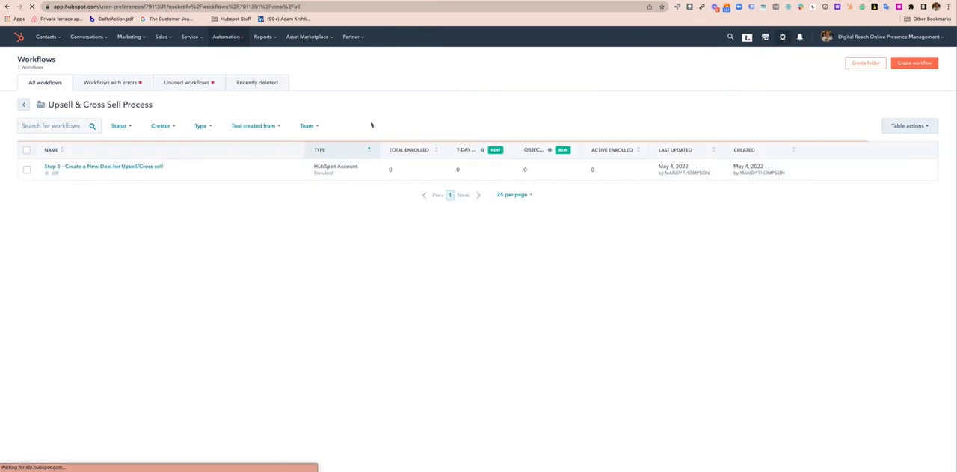
{"action": "scroll", "coordinate": [45, 348], "scroll_direction": "down", "scroll_amount": 1}
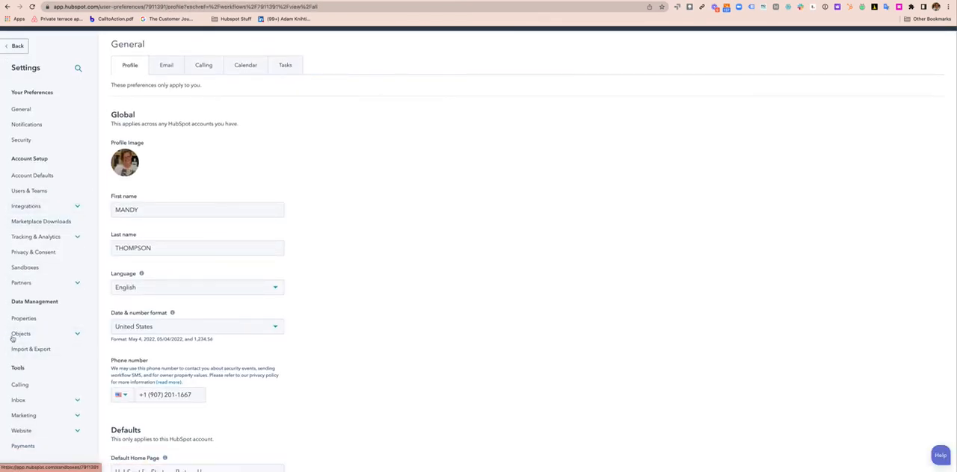
{"action": "left_click", "coordinate": [34, 320]}
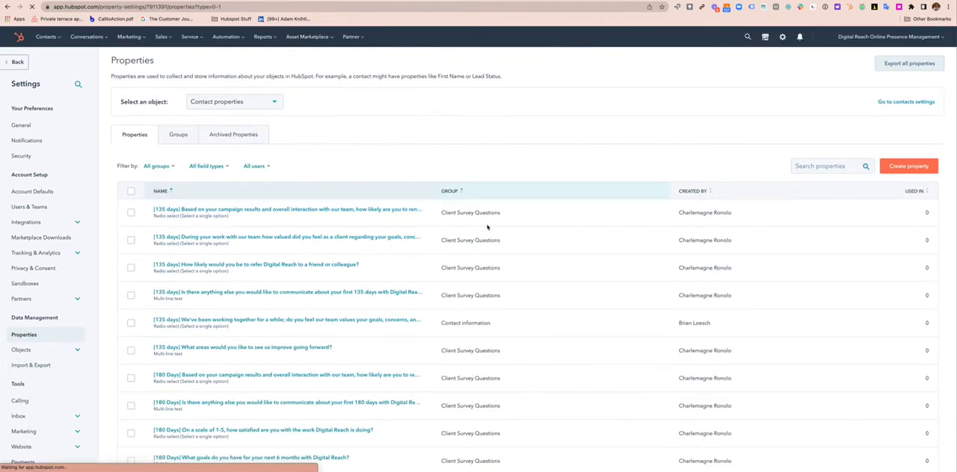
Start a new HubSpot Account property labelled "Estimated Future Project Amount" in the HubSpot Contract Information group
{"action": "left_click", "coordinate": [823, 166]}
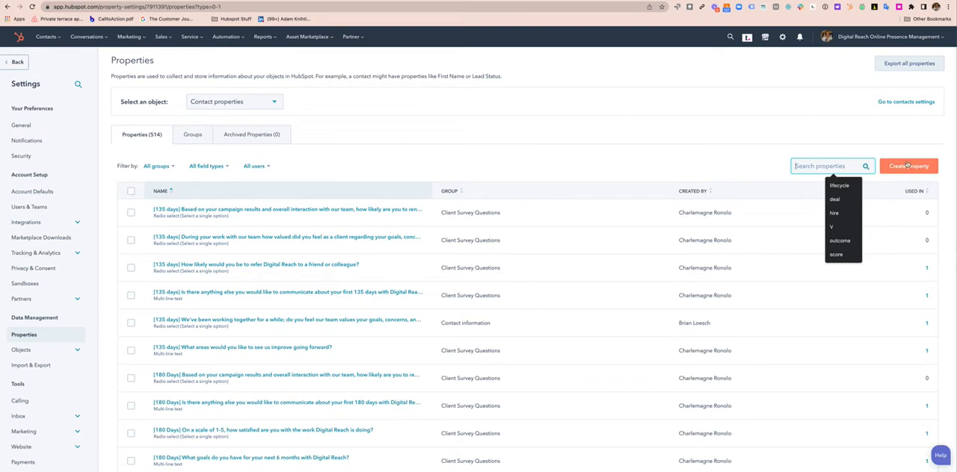
{"action": "left_click", "coordinate": [908, 166]}
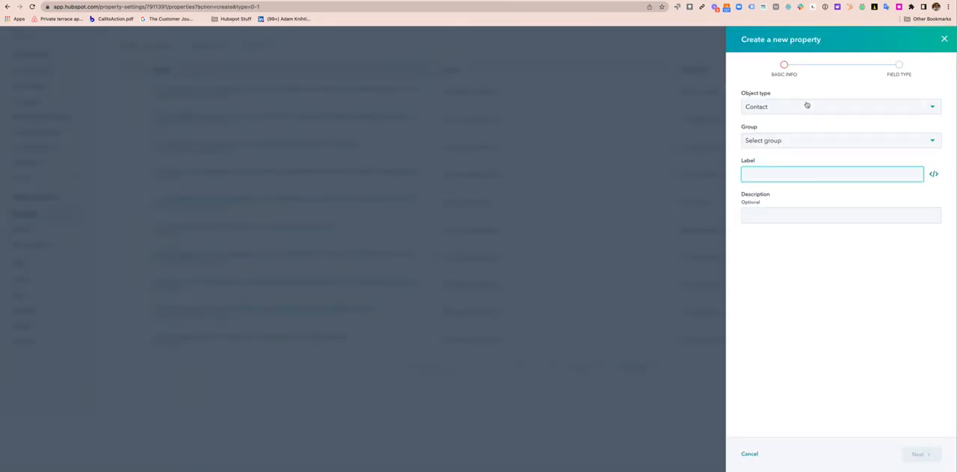
{"action": "left_click", "coordinate": [807, 106]}
{"action": "left_click", "coordinate": [795, 210]}
{"action": "left_click", "coordinate": [795, 143]}
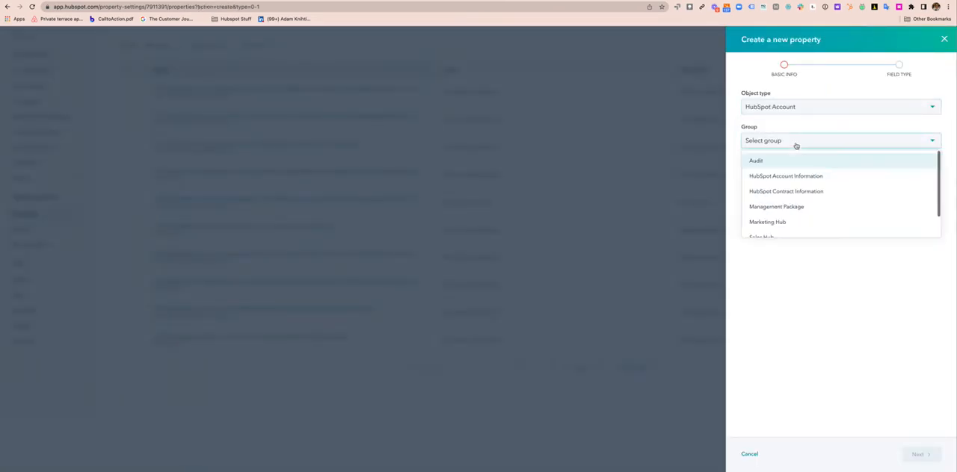
{"action": "left_click", "coordinate": [789, 191]}
{"action": "left_click", "coordinate": [782, 172]}
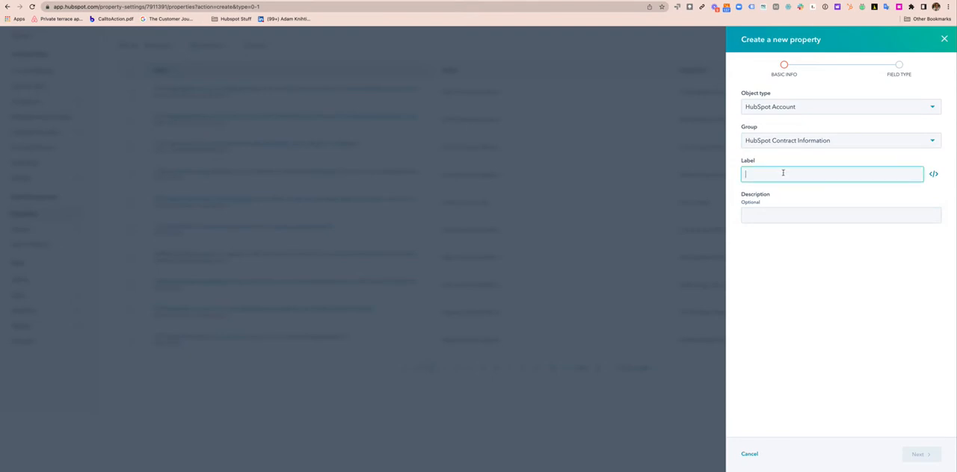
{"action": "type", "text": "Estimated "}
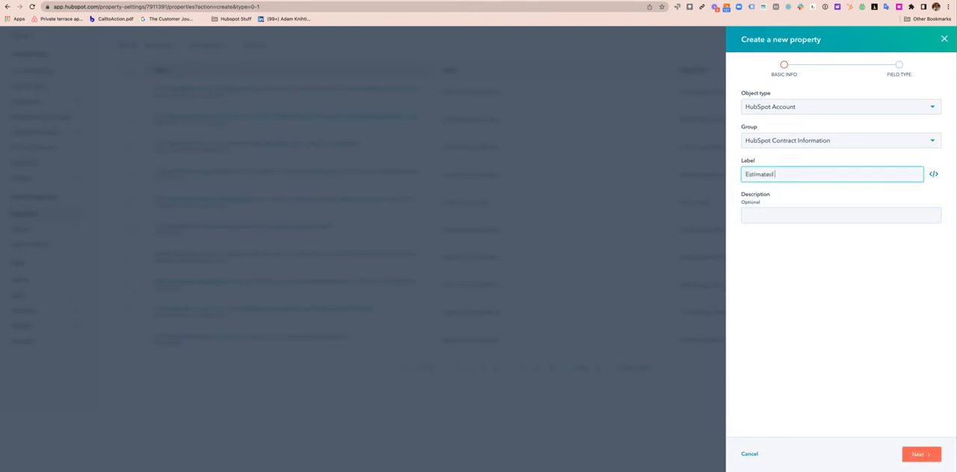
{"action": "type", "text": "Future Project Amount"}
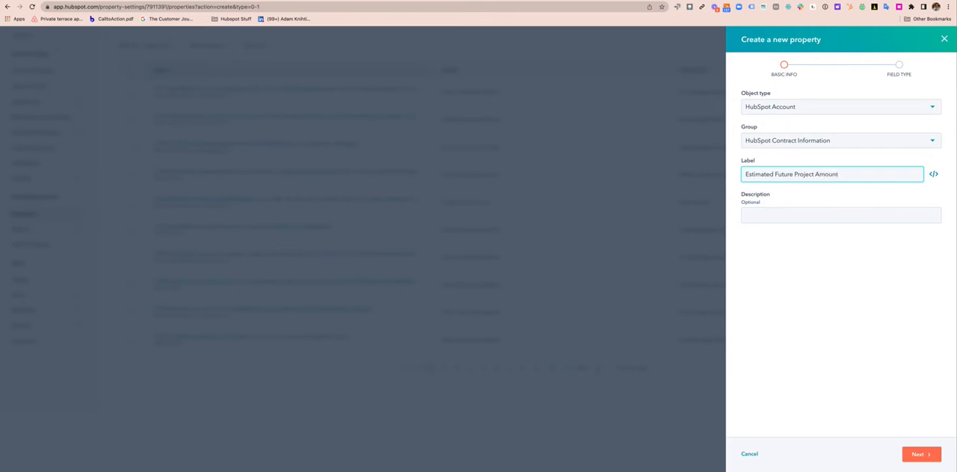
Set the new property's field type to Number and create the property
{"action": "left_click", "coordinate": [919, 455]}
{"action": "left_click", "coordinate": [793, 123]}
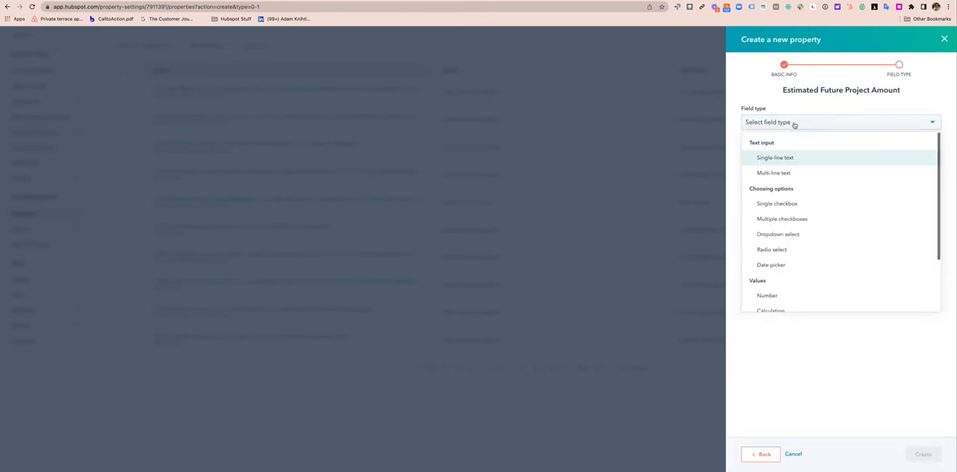
{"action": "scroll", "coordinate": [781, 254], "scroll_direction": "down", "scroll_amount": 1}
{"action": "left_click", "coordinate": [783, 268]}
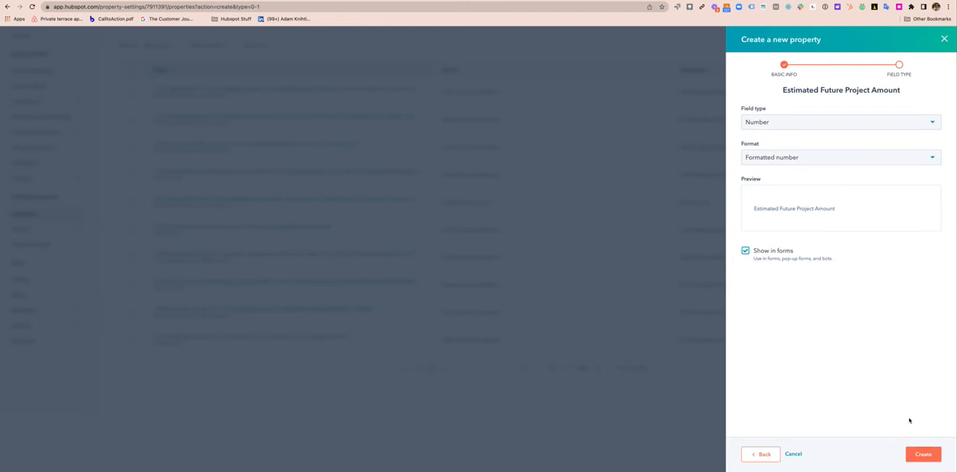
{"action": "left_click", "coordinate": [922, 455]}
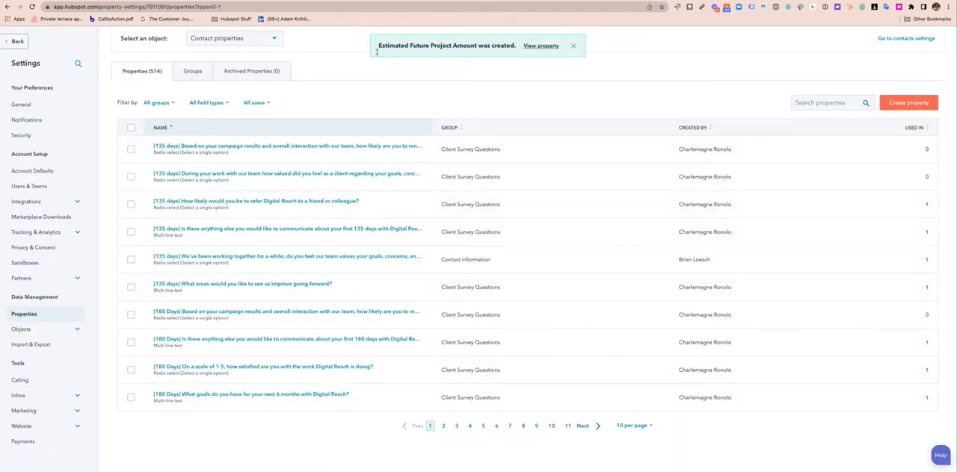
Show the HubSpot Account property groups, then open the record customization settings for HubSpot Accounts
{"action": "scroll", "coordinate": [244, 77], "scroll_direction": "up", "scroll_amount": 2}
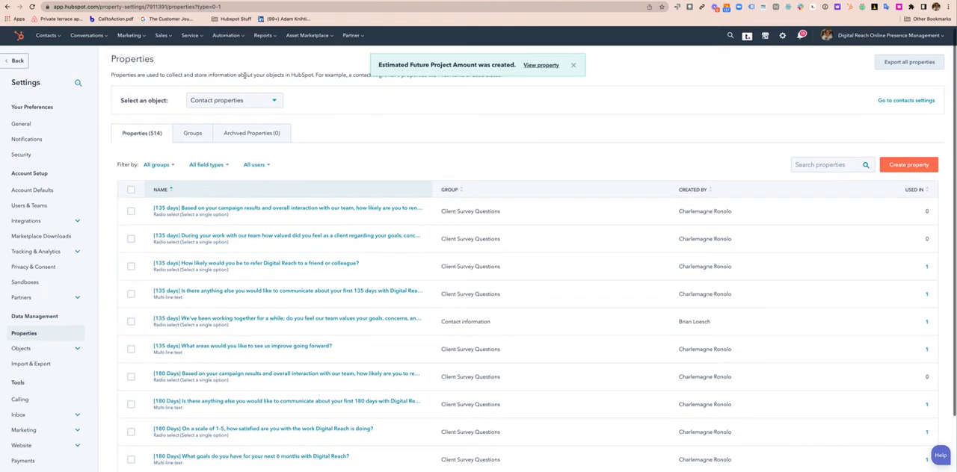
{"action": "left_click", "coordinate": [200, 136]}
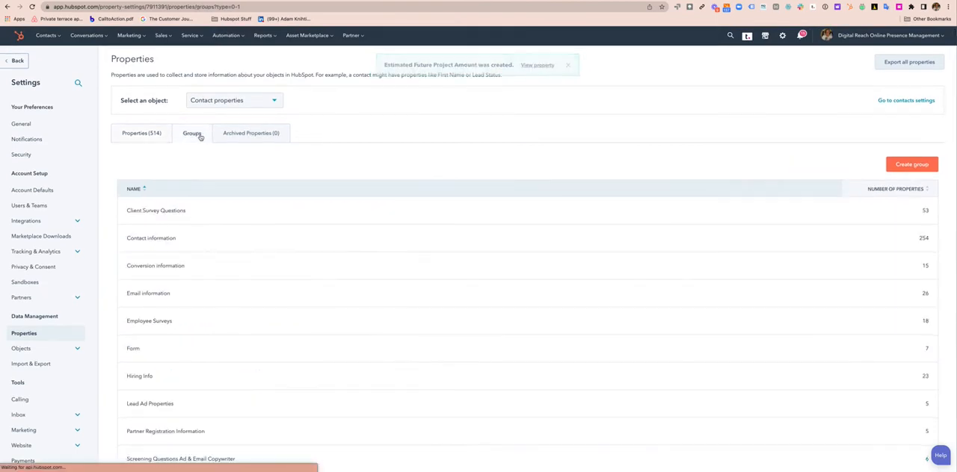
{"action": "left_click", "coordinate": [231, 102]}
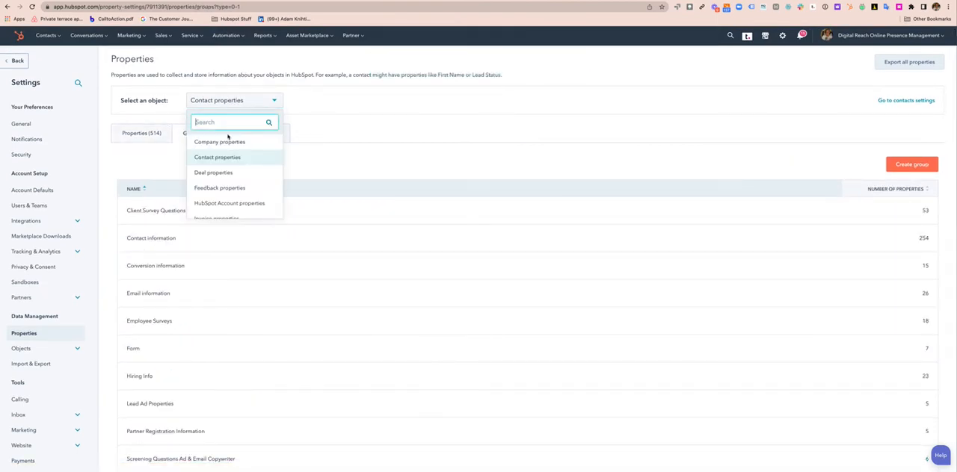
{"action": "left_click", "coordinate": [226, 203]}
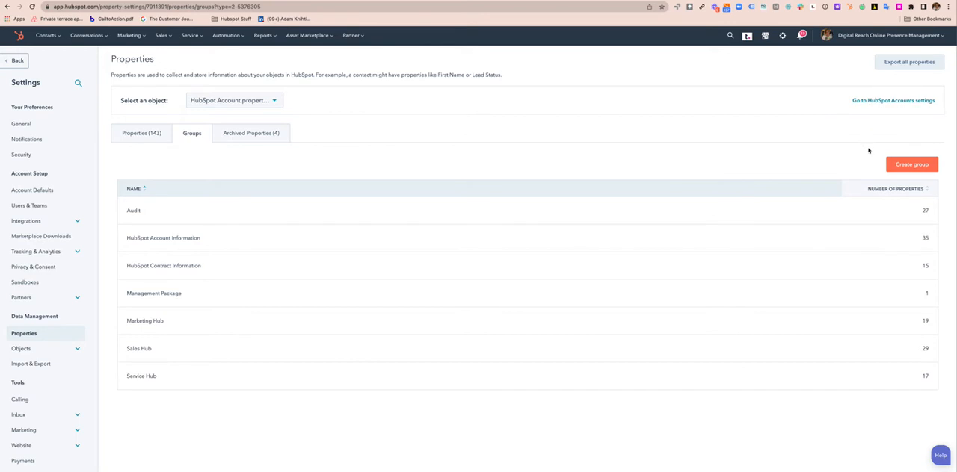
{"action": "left_click", "coordinate": [902, 102]}
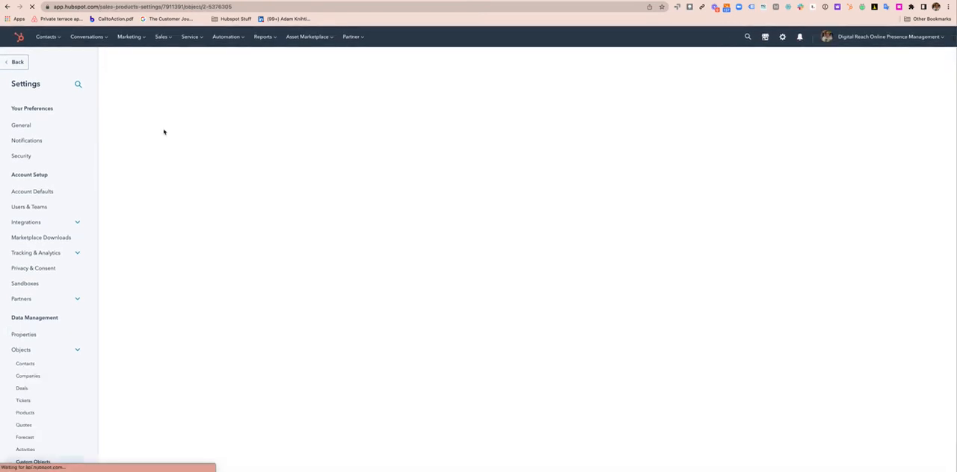
{"action": "left_click", "coordinate": [288, 90]}
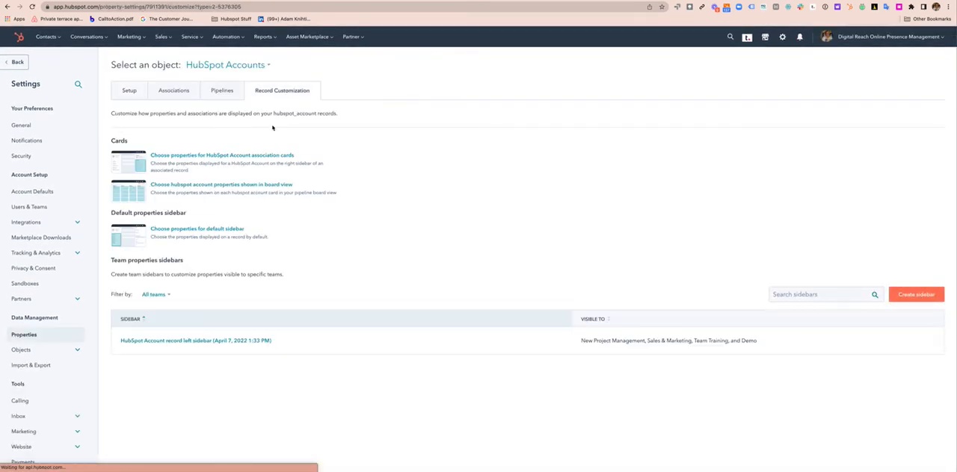
{"action": "scroll", "coordinate": [425, 230], "scroll_direction": "down", "scroll_amount": 1}
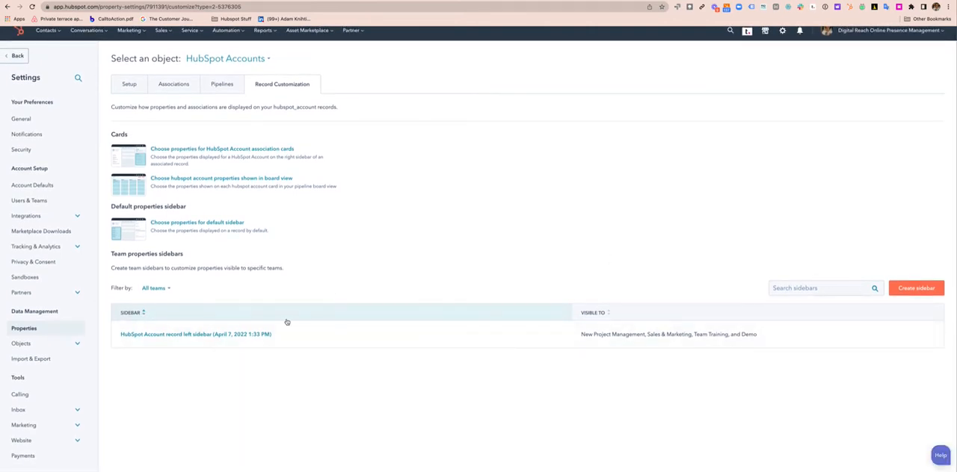
{"action": "mouse_move", "coordinate": [206, 335]}
{"action": "left_click", "coordinate": [552, 335]}
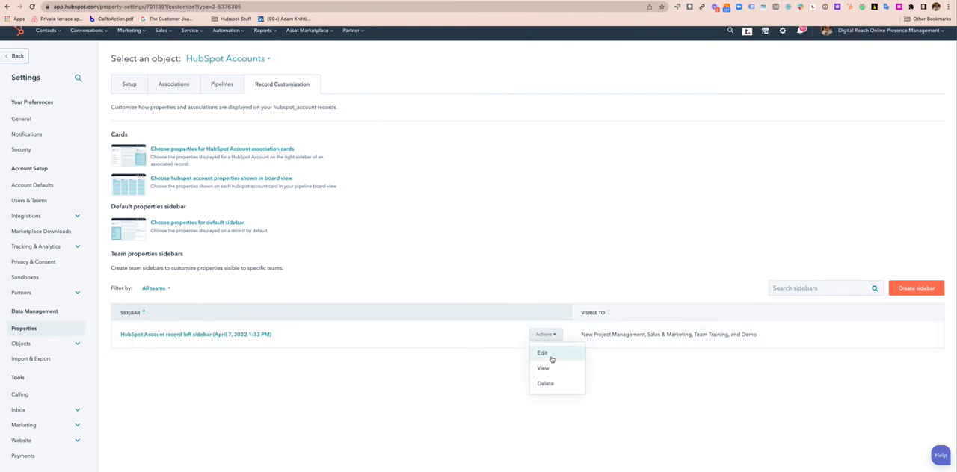
{"action": "left_click", "coordinate": [916, 289]}
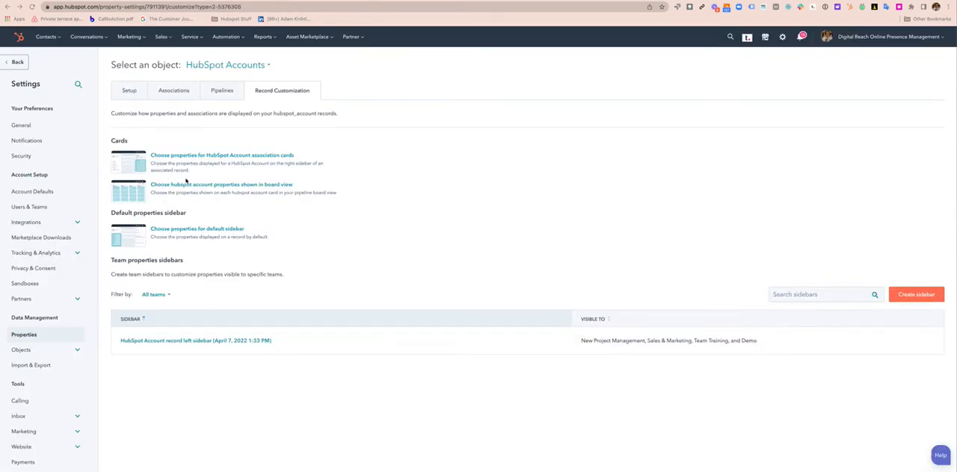
Open the default HubSpot Account properties sidebar for editing and expand the HubSpot Contract Information property group
{"action": "left_click", "coordinate": [201, 230]}
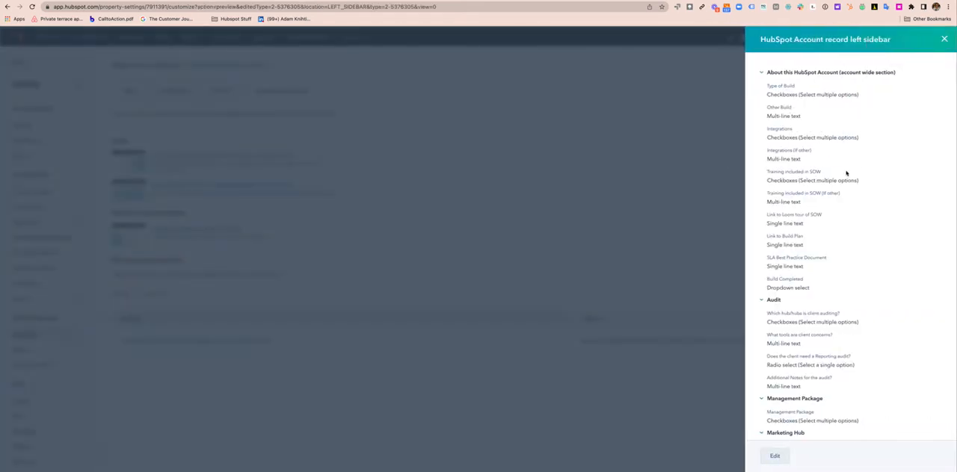
{"action": "left_click", "coordinate": [776, 457]}
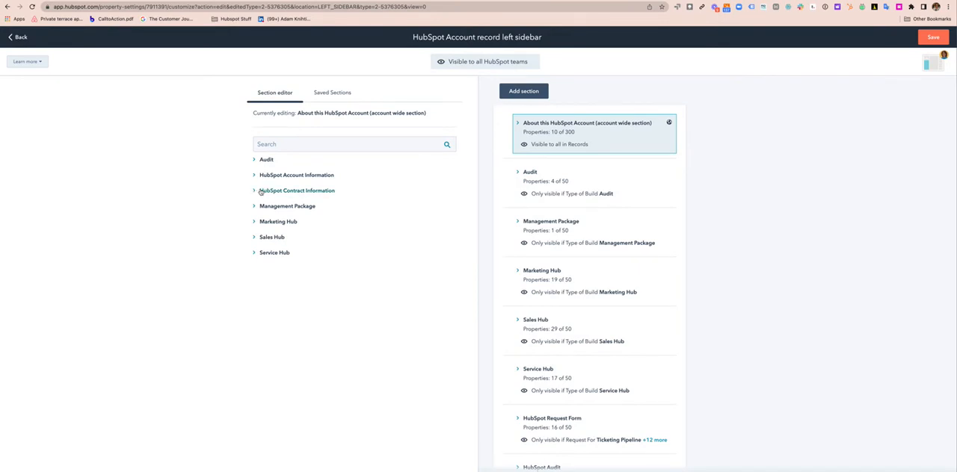
{"action": "left_click", "coordinate": [255, 191]}
Add a sidebar section named "HubSpot Contract Information"
{"action": "left_click", "coordinate": [543, 91]}
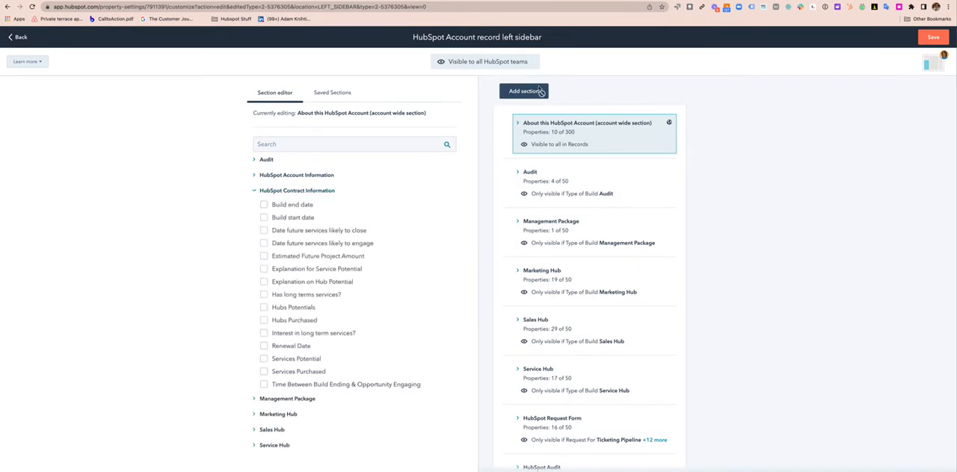
{"action": "type", "text": "HubS"}
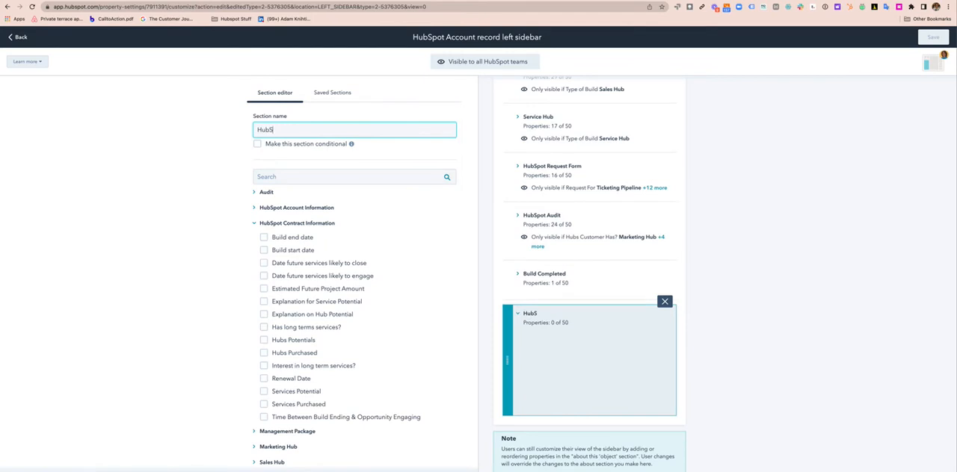
{"action": "type", "text": "pto"}
{"action": "key", "text": "BackSpace"}
{"action": "type", "text": "ot Co"}
{"action": "type", "text": "ntract INfor"}
{"action": "type", "text": "formation"}
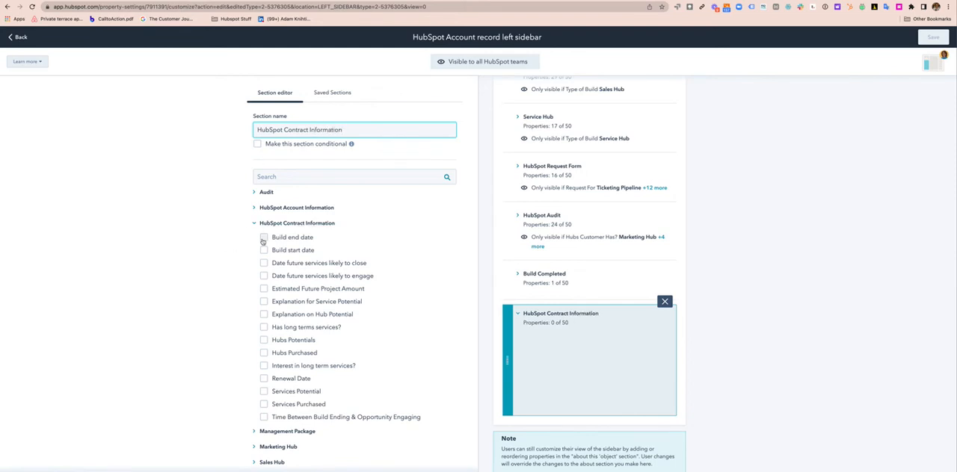
Add every property in the HubSpot Contract Information group, from Build end date through Time Between Build Ending & Opportunity Engaging, to the new section
{"action": "left_click", "coordinate": [263, 237]}
{"action": "left_click", "coordinate": [263, 250]}
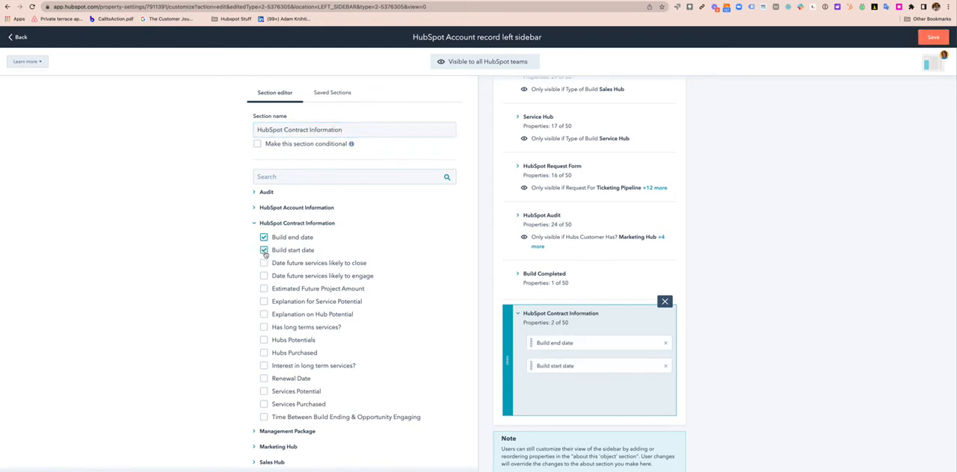
{"action": "left_click", "coordinate": [263, 263]}
{"action": "left_click", "coordinate": [263, 276]}
{"action": "left_click", "coordinate": [263, 289]}
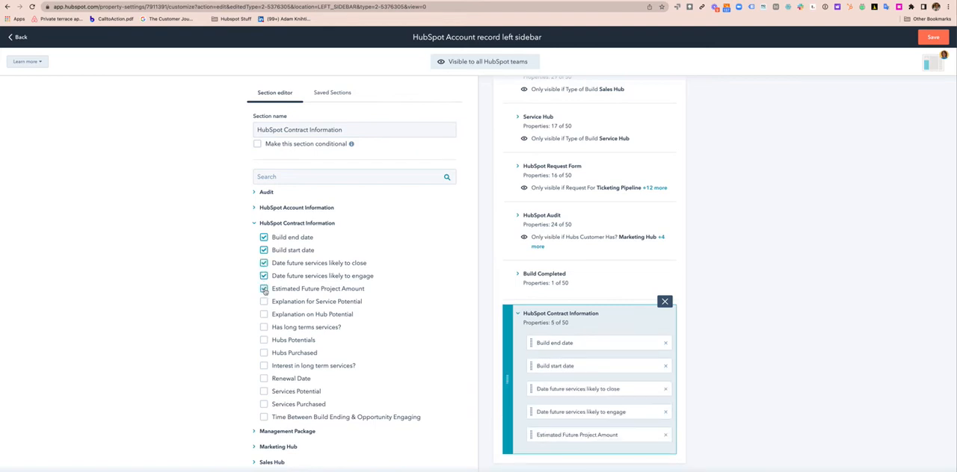
{"action": "left_click", "coordinate": [263, 301]}
{"action": "left_click", "coordinate": [264, 314]}
{"action": "left_click", "coordinate": [263, 328]}
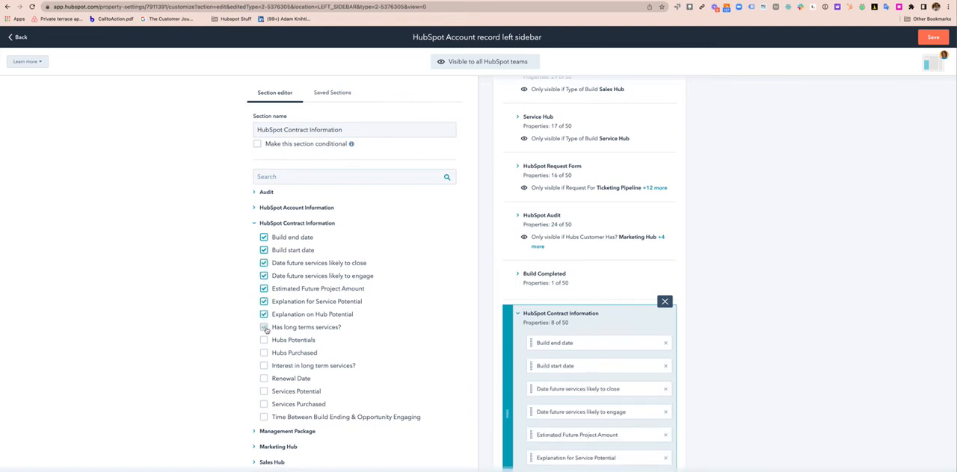
{"action": "left_click", "coordinate": [263, 340]}
{"action": "left_click", "coordinate": [263, 353]}
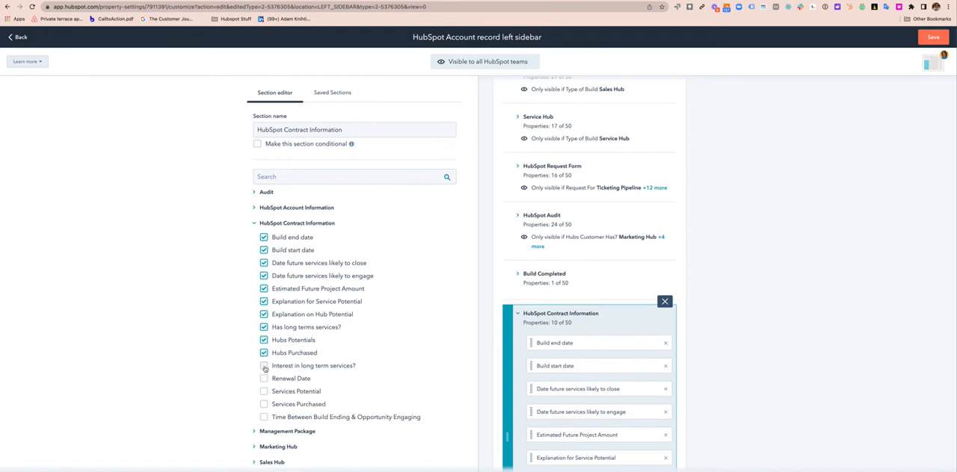
{"action": "left_click", "coordinate": [263, 366]}
{"action": "left_click", "coordinate": [263, 379]}
{"action": "left_click", "coordinate": [263, 391]}
{"action": "left_click", "coordinate": [264, 404]}
{"action": "left_click", "coordinate": [263, 417]}
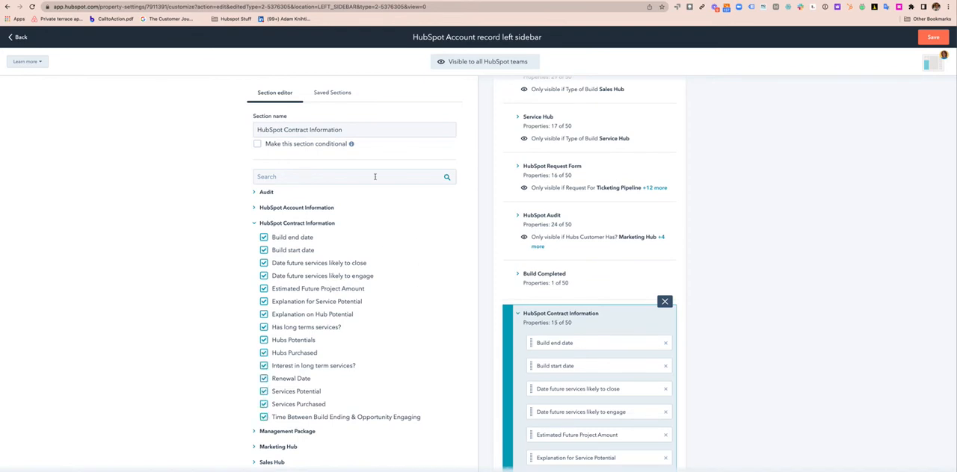
{"action": "left_click", "coordinate": [257, 143]}
{"action": "left_click", "coordinate": [298, 171]}
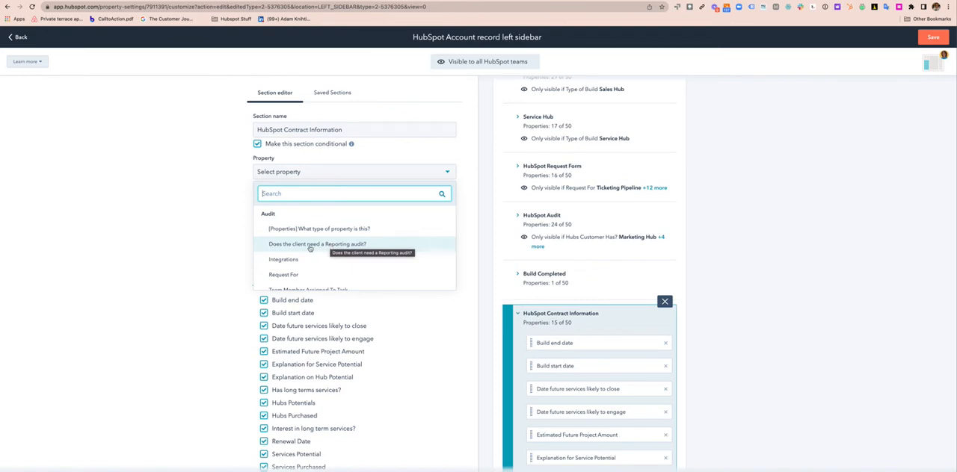
{"action": "left_click", "coordinate": [259, 146]}
{"action": "left_click", "coordinate": [258, 146]}
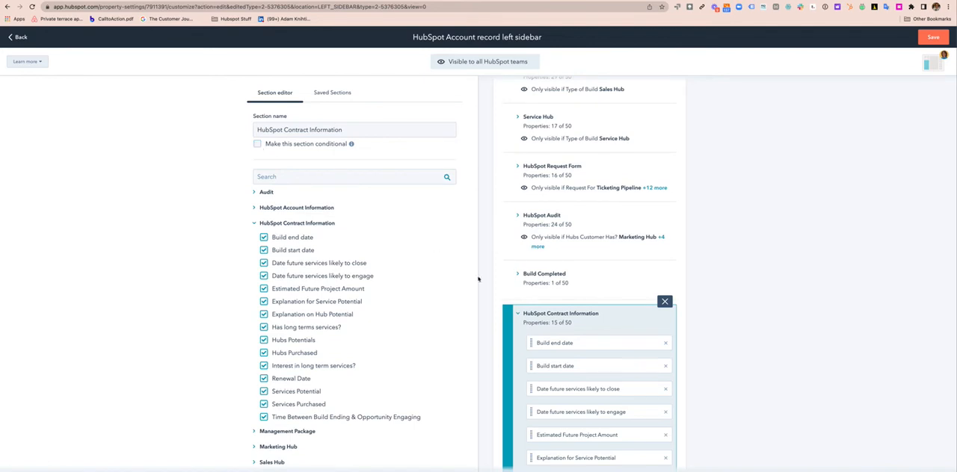
Move the HubSpot Contract Information section up to directly below Management Package and collapse it
{"action": "scroll", "coordinate": [509, 336], "scroll_direction": "down", "scroll_amount": 2}
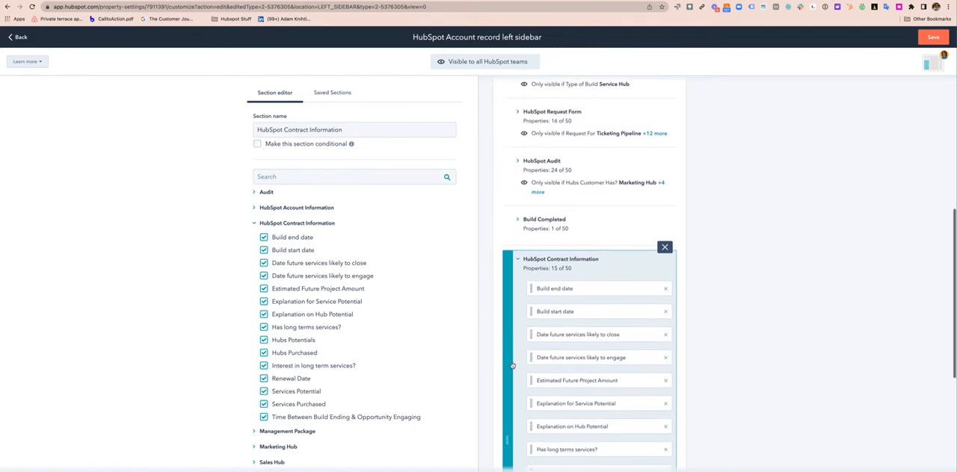
{"action": "left_click_drag", "start_coordinate": [509, 369], "coordinate": [512, 174]}
{"action": "scroll", "coordinate": [516, 199], "scroll_direction": "up", "scroll_amount": 4}
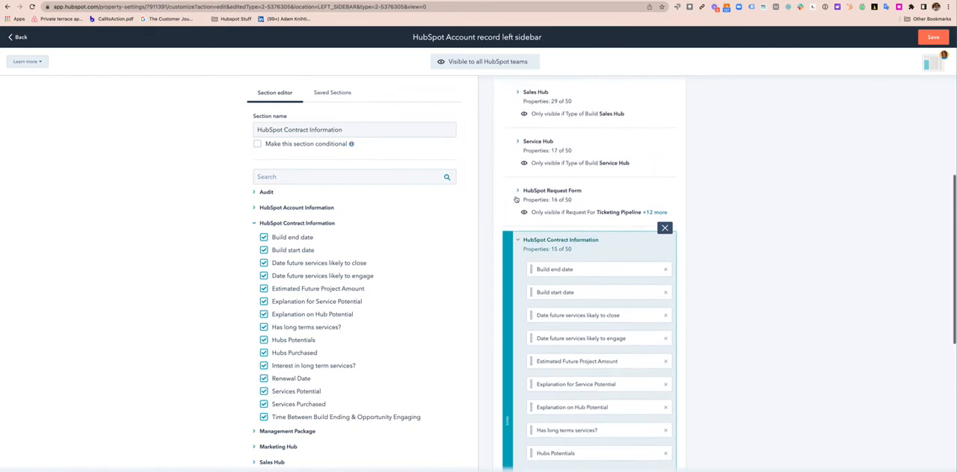
{"action": "left_click_drag", "start_coordinate": [506, 315], "coordinate": [514, 97]}
{"action": "scroll", "coordinate": [514, 143], "scroll_direction": "up", "scroll_amount": 2}
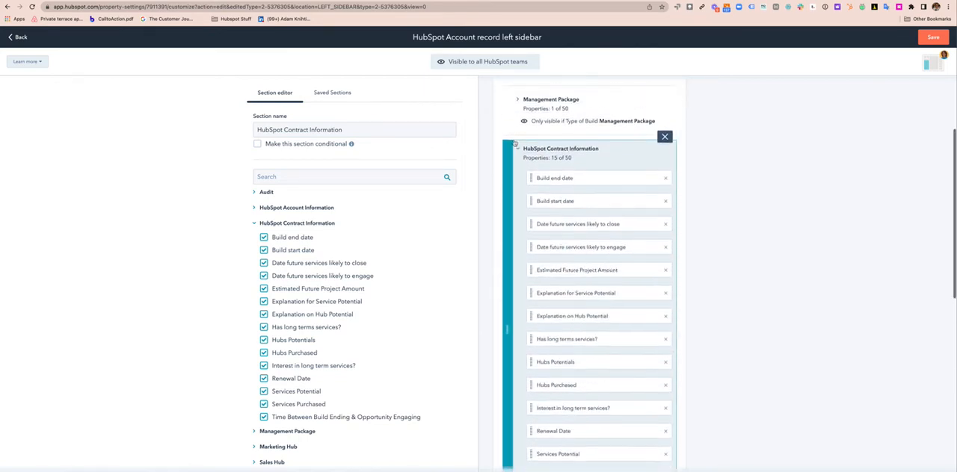
{"action": "scroll", "coordinate": [514, 143], "scroll_direction": "up", "scroll_amount": 1}
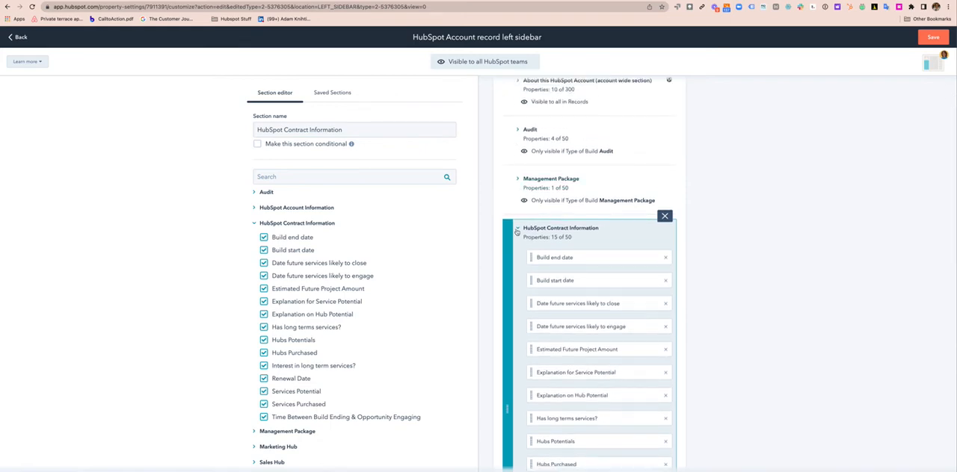
{"action": "left_click", "coordinate": [516, 232]}
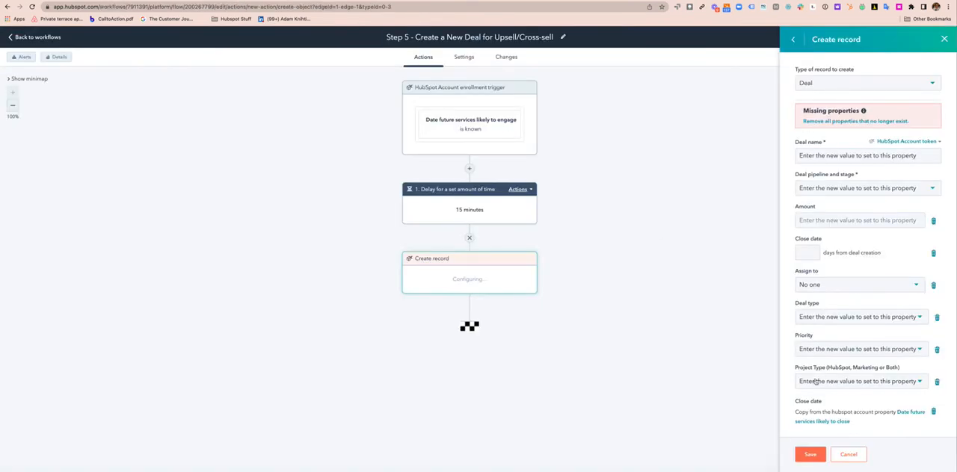
In the workflow's create-deal action, associate the deal with companies associated to the enrolled HubSpot account
{"action": "scroll", "coordinate": [854, 373], "scroll_direction": "down", "scroll_amount": 4}
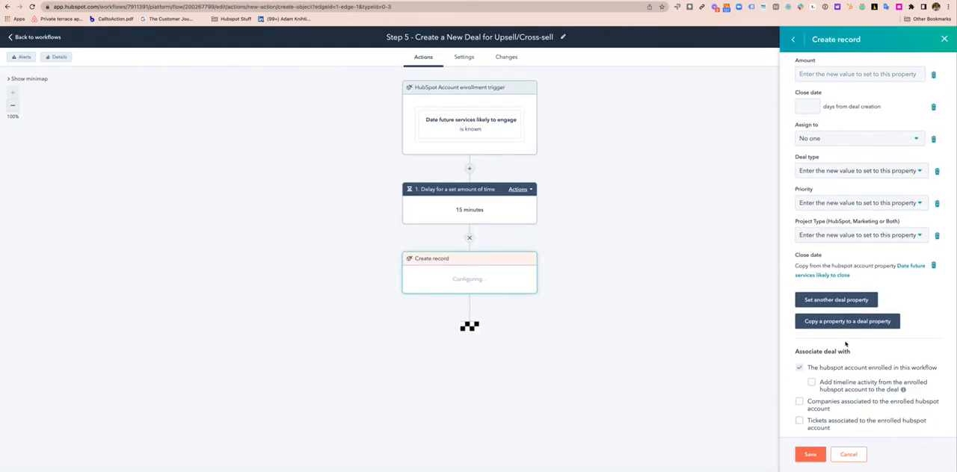
{"action": "scroll", "coordinate": [838, 263], "scroll_direction": "up", "scroll_amount": 5}
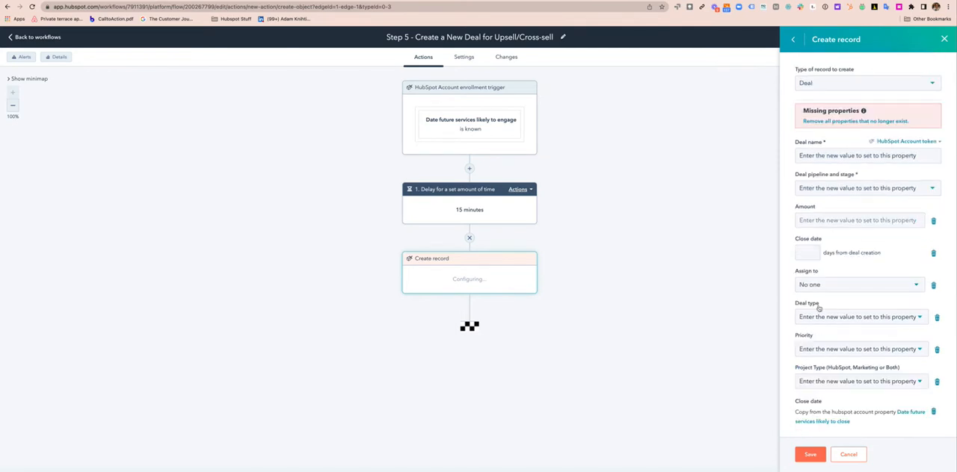
{"action": "scroll", "coordinate": [818, 307], "scroll_direction": "down", "scroll_amount": 1}
{"action": "scroll", "coordinate": [818, 308], "scroll_direction": "down", "scroll_amount": 1}
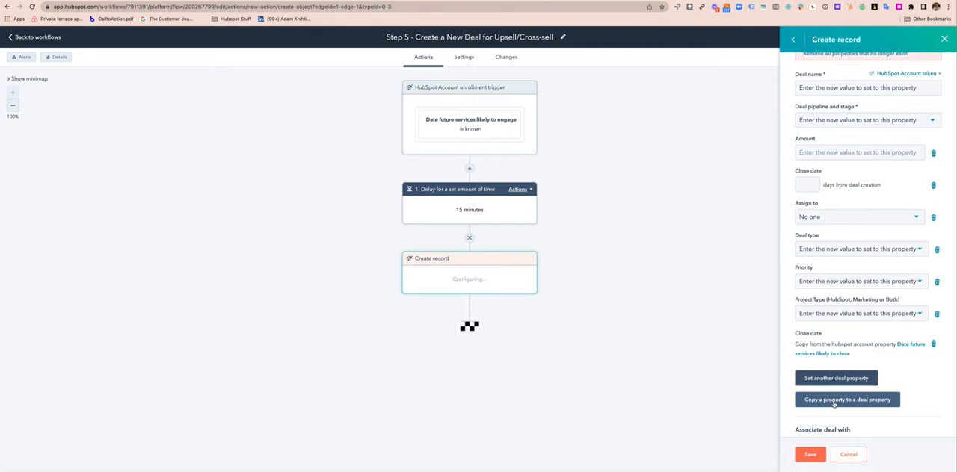
{"action": "scroll", "coordinate": [833, 403], "scroll_direction": "down", "scroll_amount": 1}
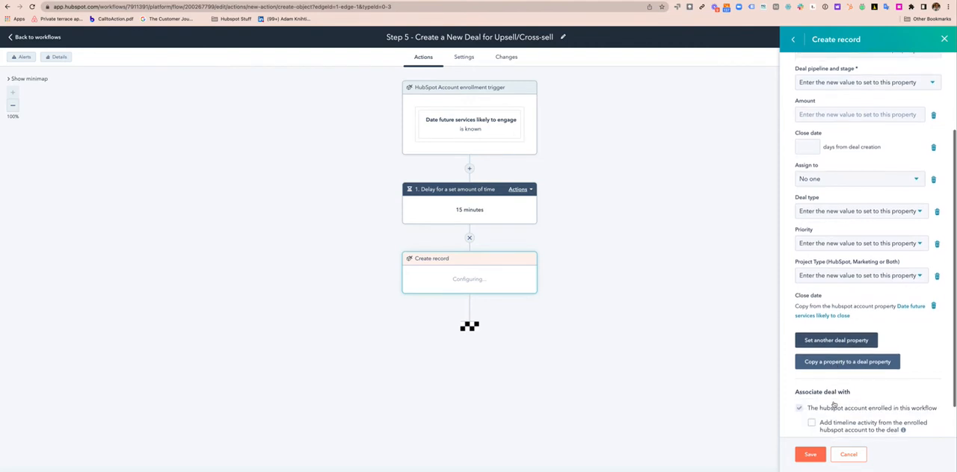
{"action": "scroll", "coordinate": [825, 401], "scroll_direction": "down", "scroll_amount": 1}
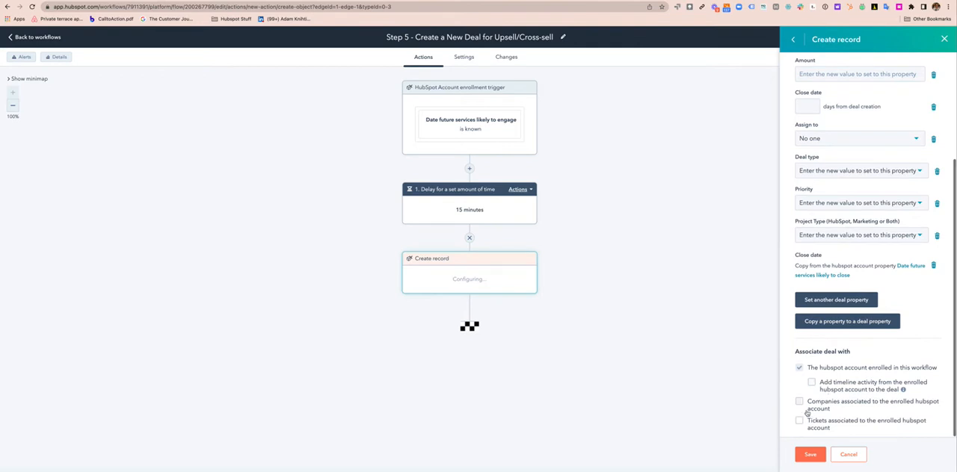
{"action": "left_click", "coordinate": [800, 403]}
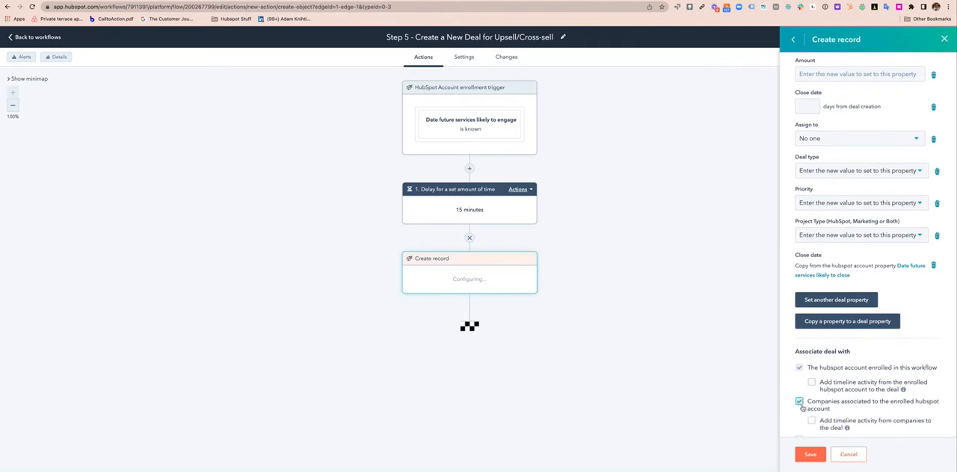
{"action": "left_click", "coordinate": [835, 323]}
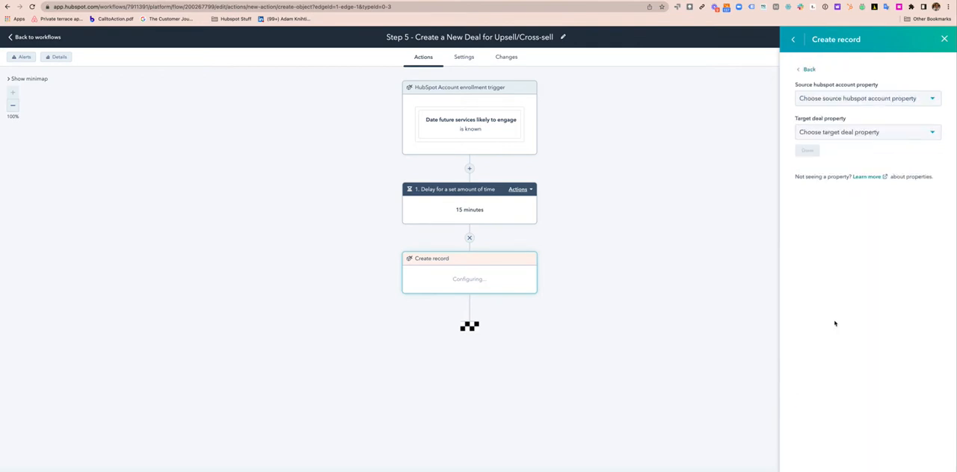
{"action": "left_click", "coordinate": [830, 98]}
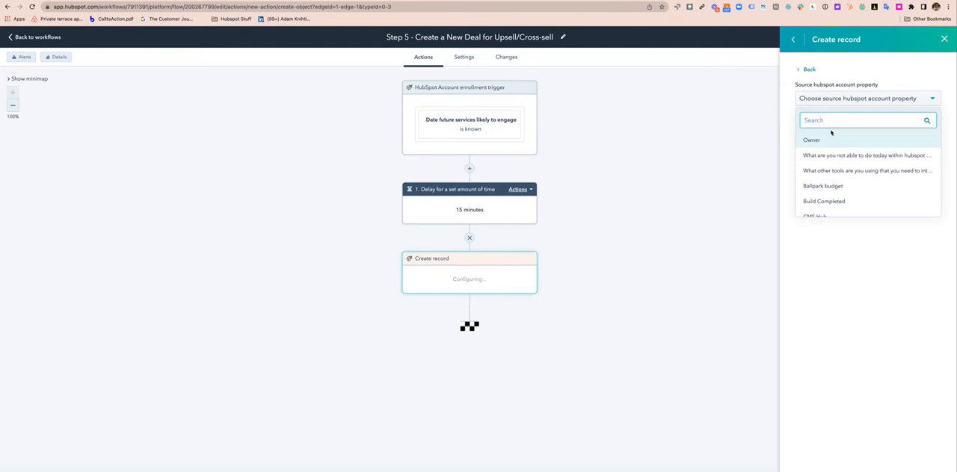
{"action": "type", "text": "clos"}
{"action": "left_click", "coordinate": [856, 157]}
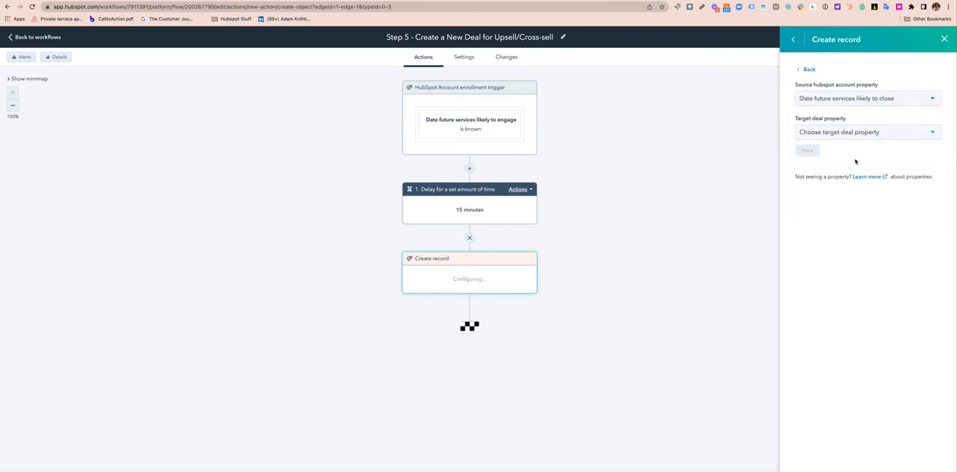
{"action": "left_click", "coordinate": [837, 135]}
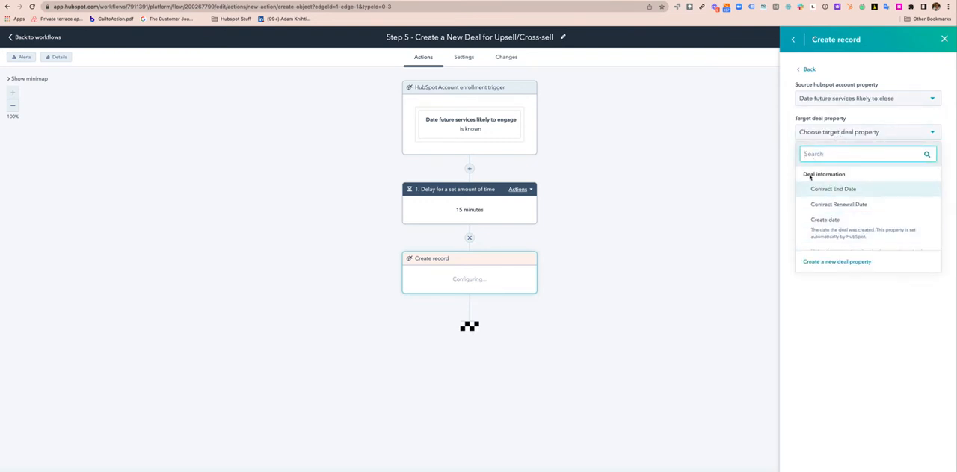
{"action": "scroll", "coordinate": [845, 216], "scroll_direction": "down", "scroll_amount": 1}
{"action": "scroll", "coordinate": [846, 216], "scroll_direction": "up", "scroll_amount": 3}
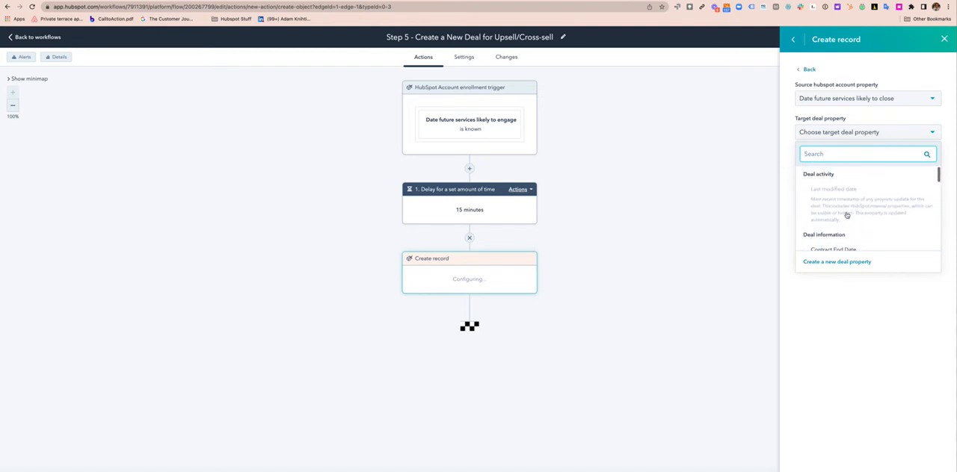
{"action": "left_click", "coordinate": [807, 69]}
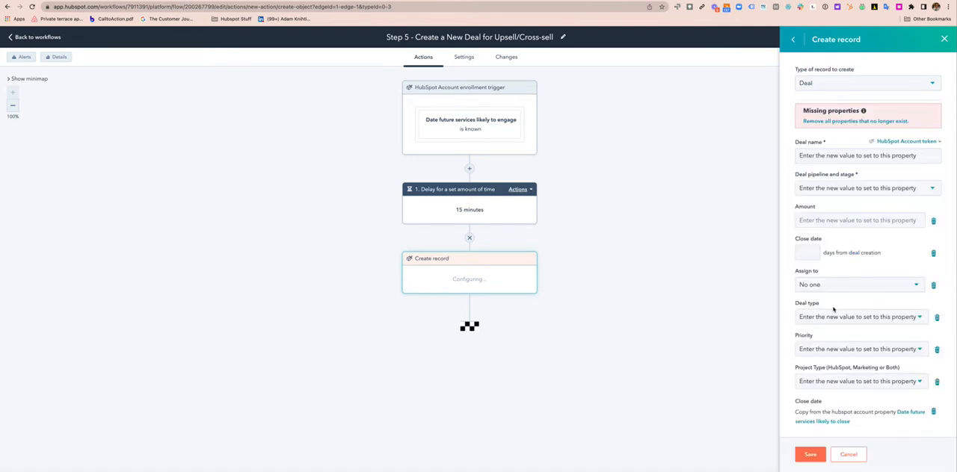
Set the new deal's pipeline and stage to Mutual Opportunity Identified (Crosssell/Upsell)
{"action": "left_click", "coordinate": [818, 220]}
{"action": "scroll", "coordinate": [859, 222], "scroll_direction": "down", "scroll_amount": 1}
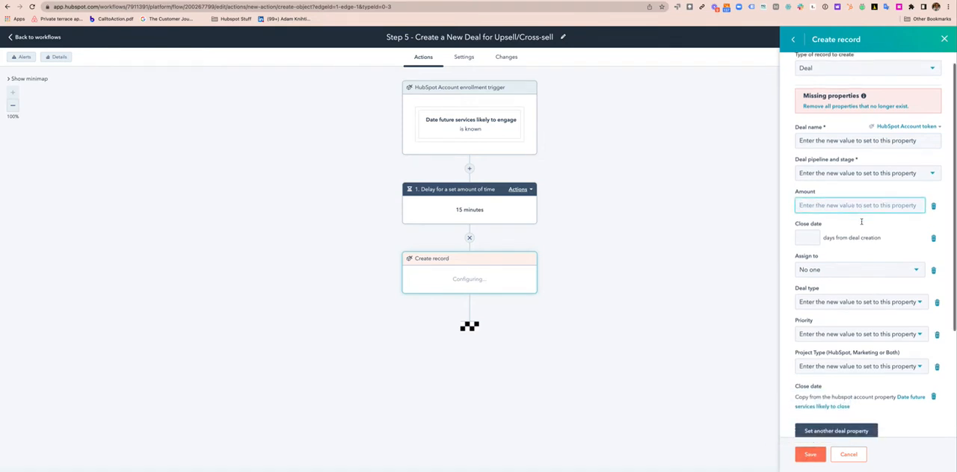
{"action": "left_click", "coordinate": [845, 174]}
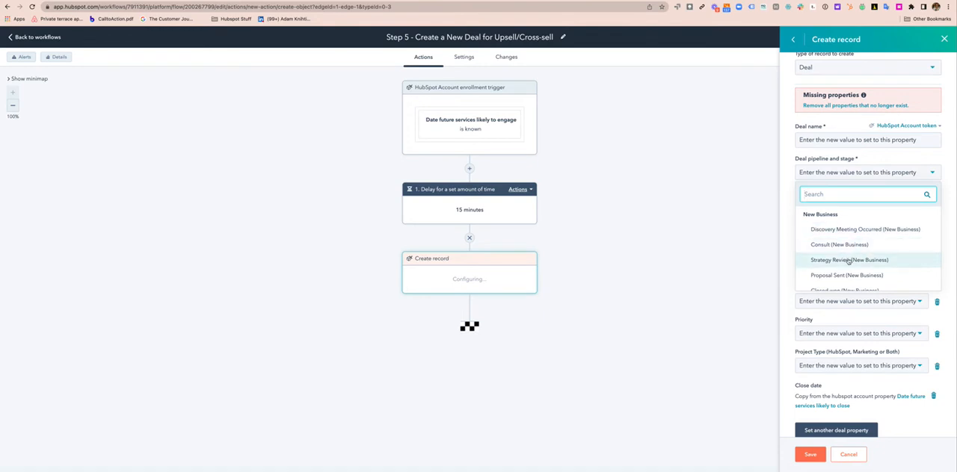
{"action": "scroll", "coordinate": [849, 260], "scroll_direction": "down", "scroll_amount": 1}
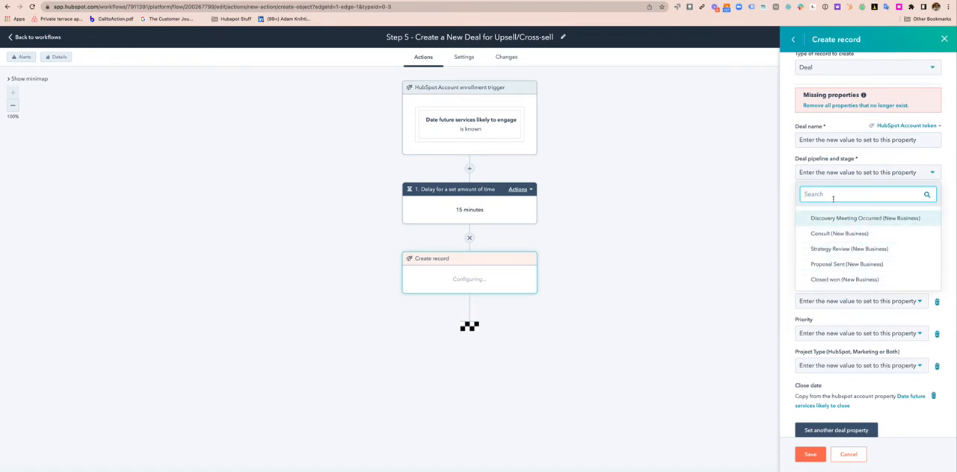
{"action": "type", "text": "cr"}
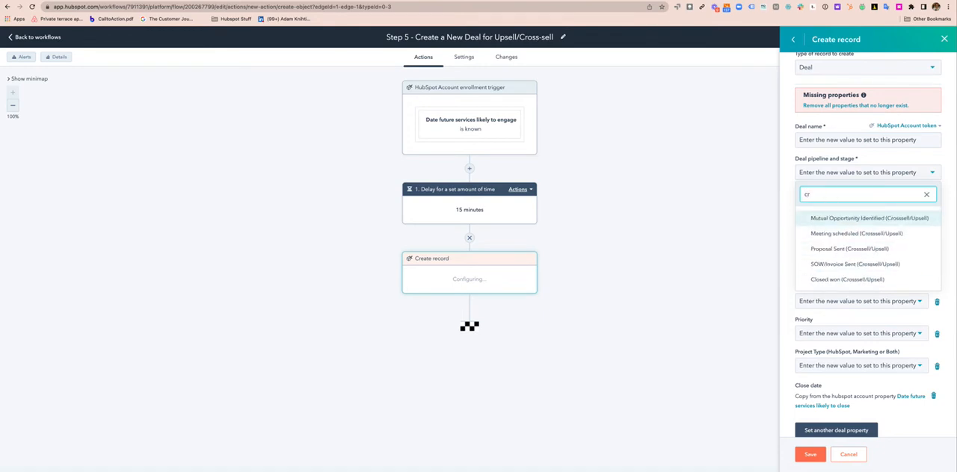
{"action": "left_click", "coordinate": [841, 219]}
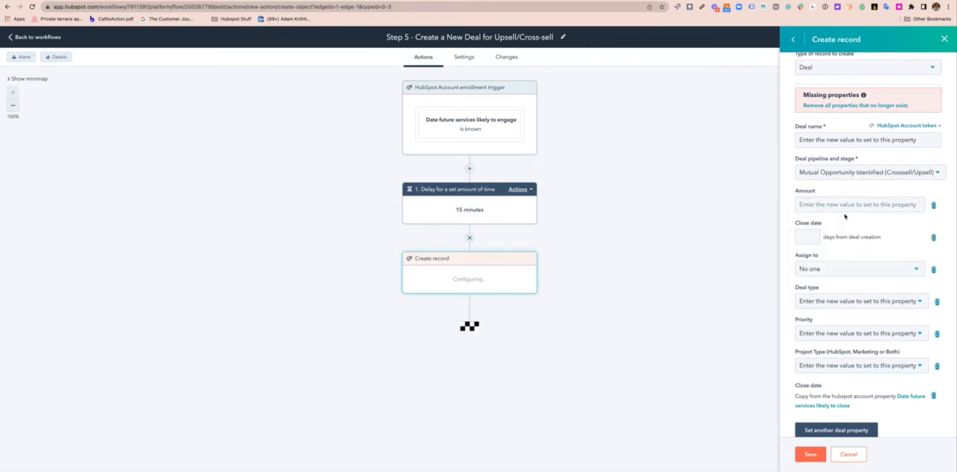
Name the deal "Future Opportunity" followed by the HubSpot Account's Company Name personalization token
{"action": "left_click", "coordinate": [848, 141]}
{"action": "scroll", "coordinate": [816, 139], "scroll_direction": "up", "scroll_amount": 1}
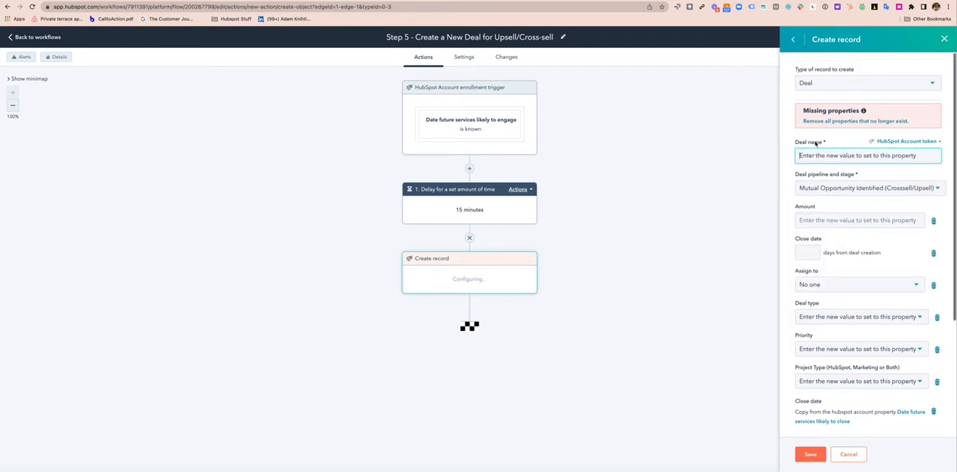
{"action": "type", "text": "Future Opportunity"}
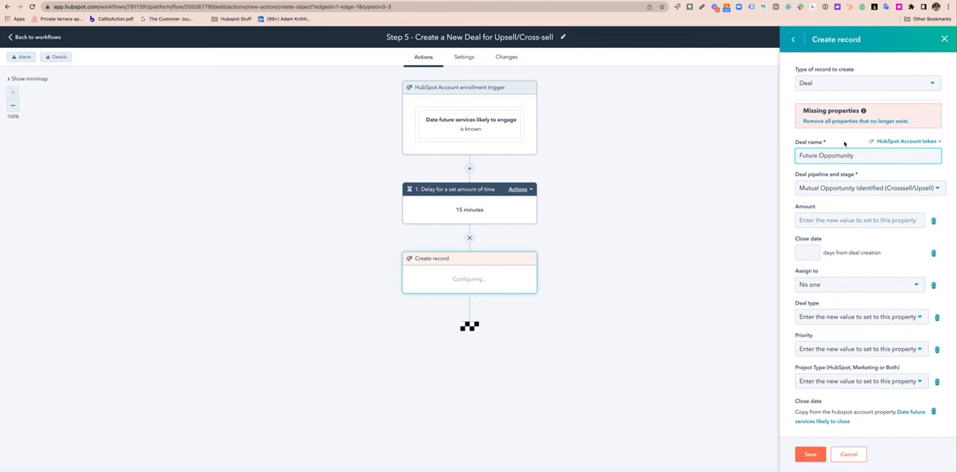
{"action": "left_click", "coordinate": [903, 141]}
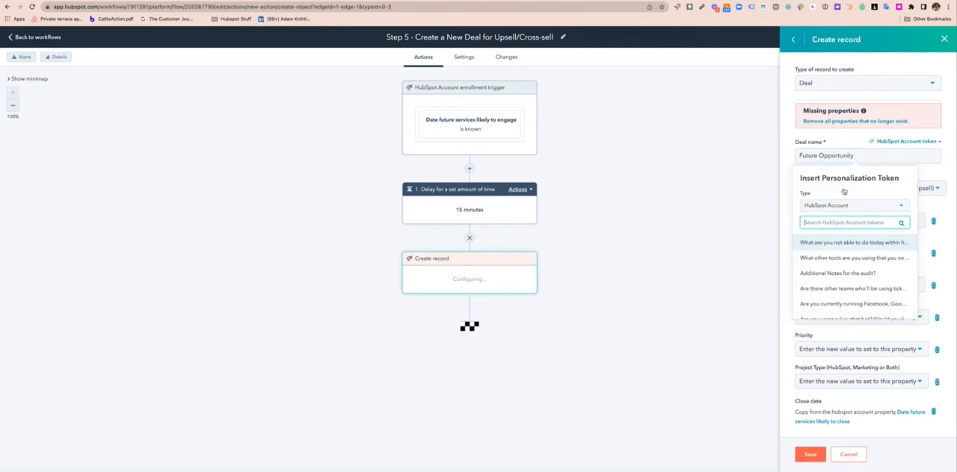
{"action": "type", "text": "comp"}
{"action": "left_click", "coordinate": [846, 246]}
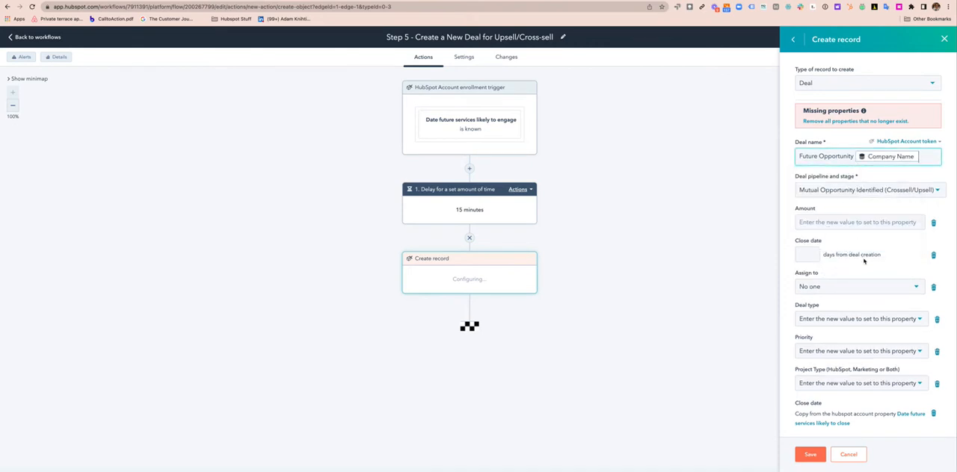
{"action": "left_click", "coordinate": [864, 261]}
Set the new deal's type to New Business and assign it to the HubSpot Account's existing owner, using the Owner property
{"action": "scroll", "coordinate": [864, 262], "scroll_direction": "down", "scroll_amount": 3}
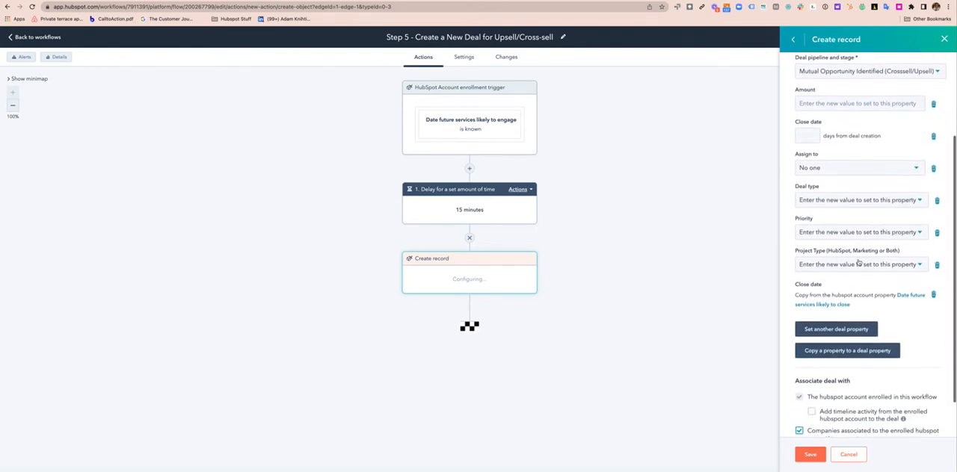
{"action": "left_click", "coordinate": [843, 201]}
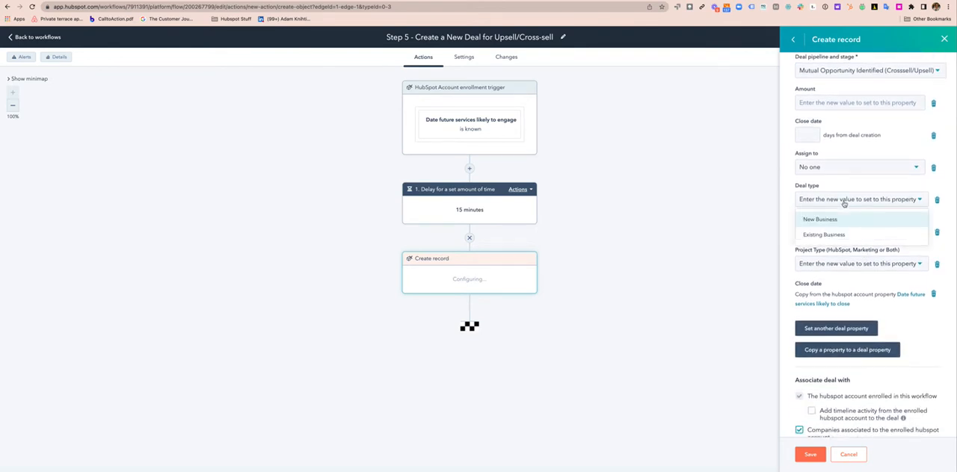
{"action": "left_click", "coordinate": [836, 219]}
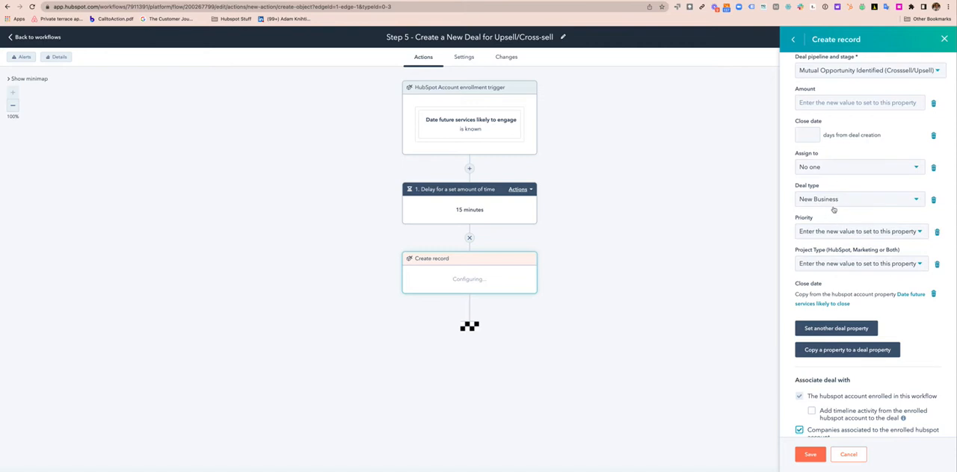
{"action": "left_click", "coordinate": [843, 168]}
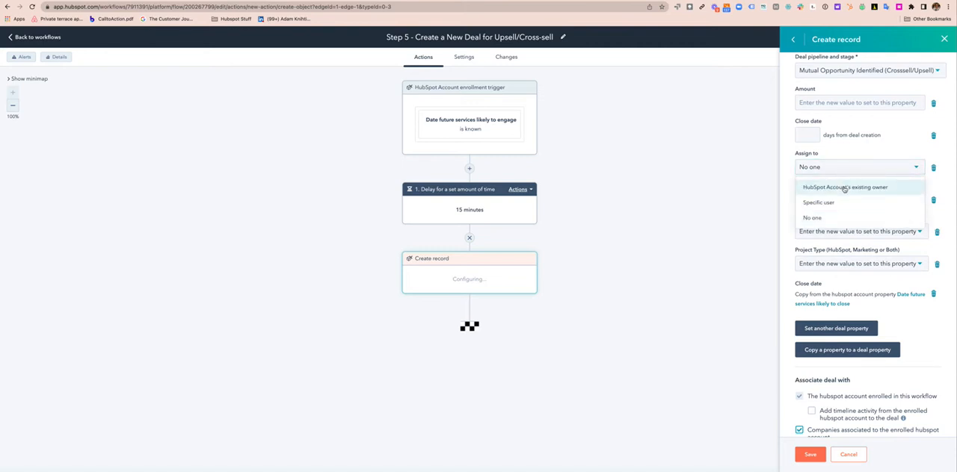
{"action": "left_click", "coordinate": [845, 189]}
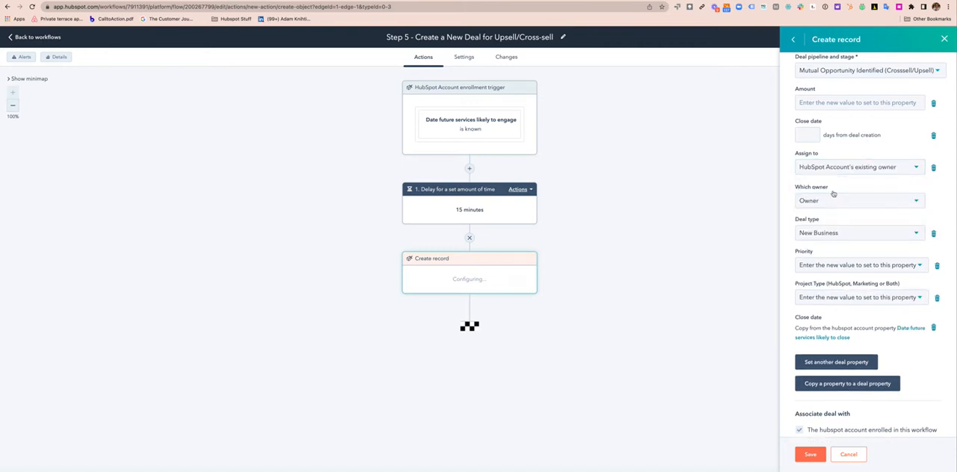
{"action": "left_click", "coordinate": [832, 205]}
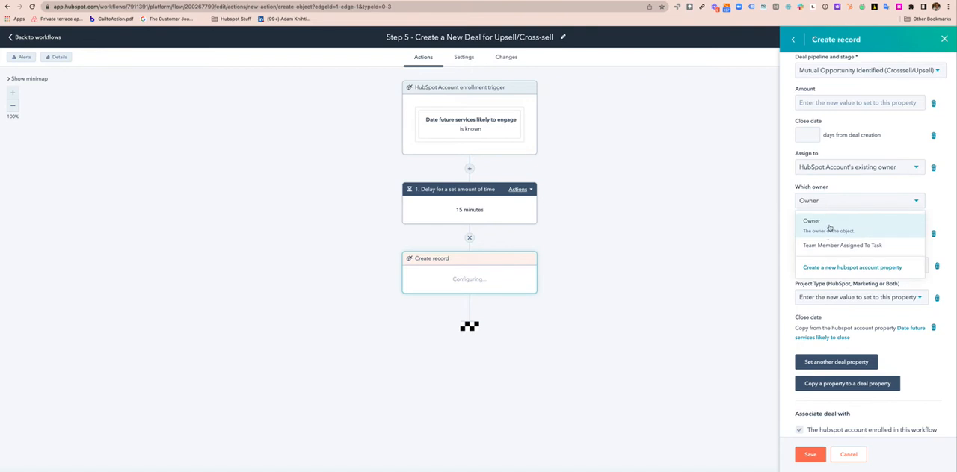
{"action": "left_click", "coordinate": [828, 227]}
Set the deal's priority to Medium and project type to HubSpot Only, and save the create-record action
{"action": "scroll", "coordinate": [832, 278], "scroll_direction": "down", "scroll_amount": 1}
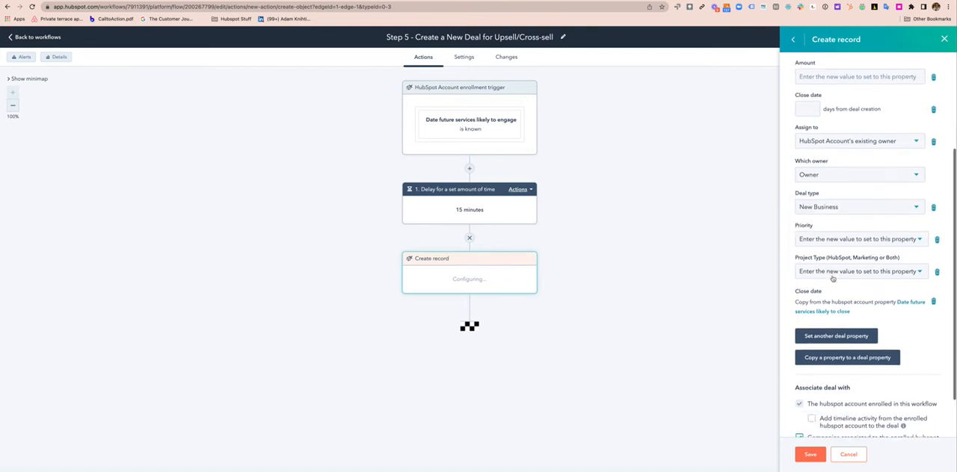
{"action": "left_click", "coordinate": [828, 245]}
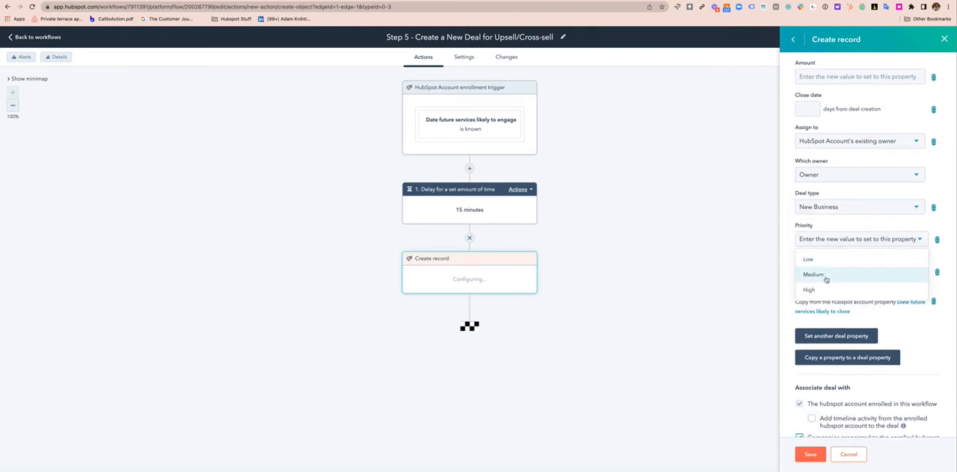
{"action": "left_click", "coordinate": [823, 275]}
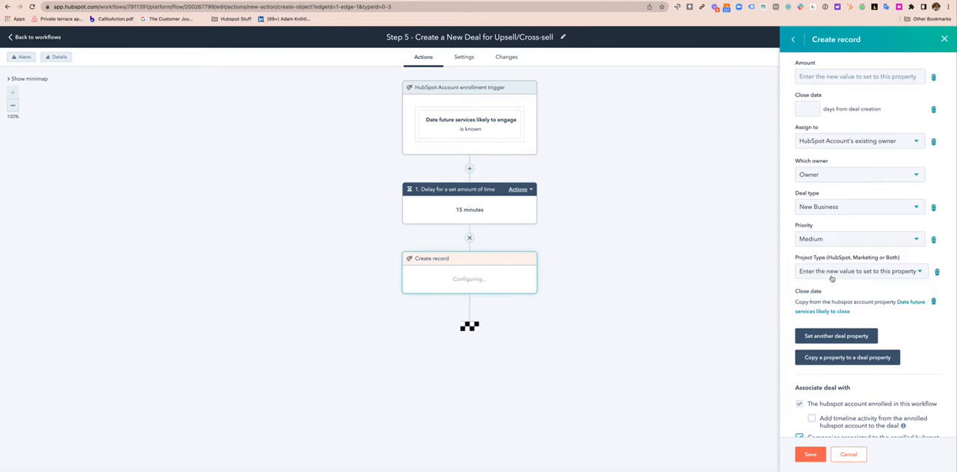
{"action": "left_click", "coordinate": [831, 273]}
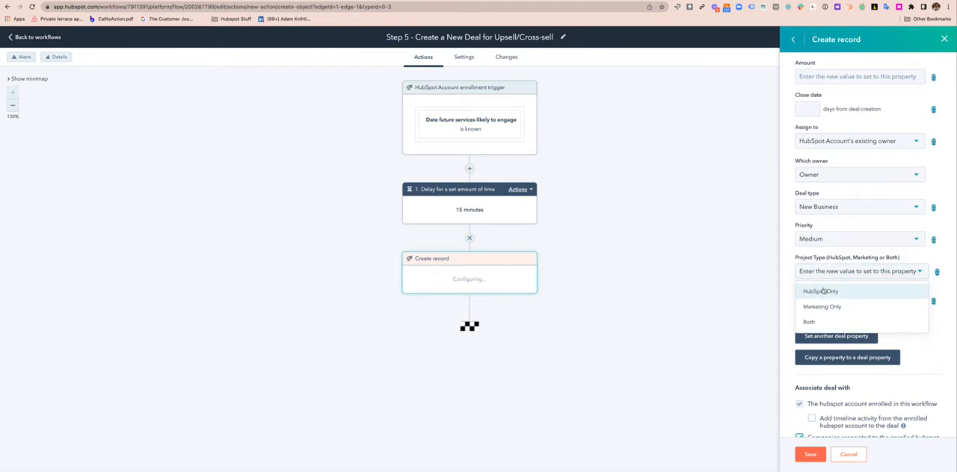
{"action": "left_click", "coordinate": [822, 292]}
{"action": "left_click", "coordinate": [810, 455]}
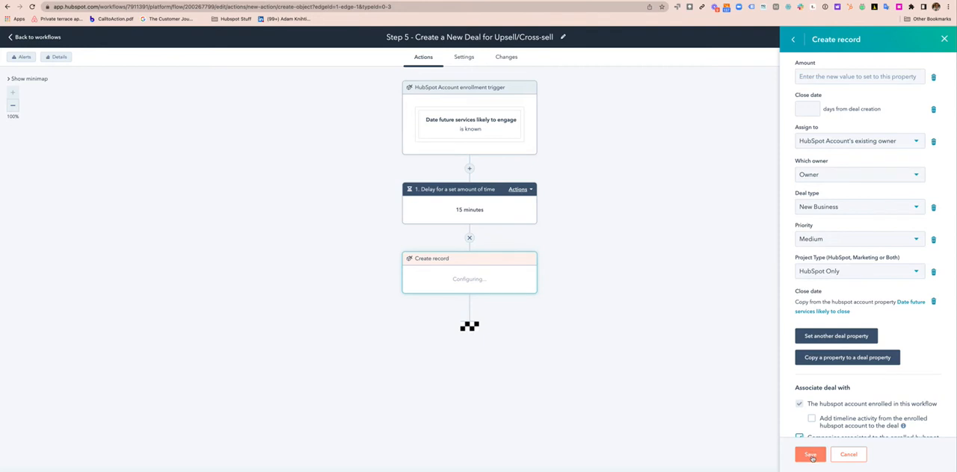
{"action": "left_click", "coordinate": [813, 458]}
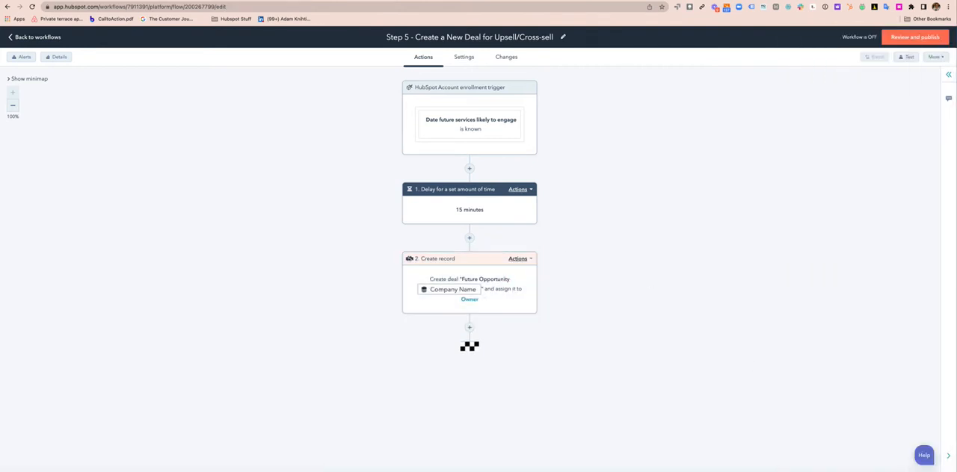
Reload the workflow and, in the create-record action, copy the account property Estimated Future Project Amount to the deal's Amount property
{"action": "left_click", "coordinate": [32, 7]}
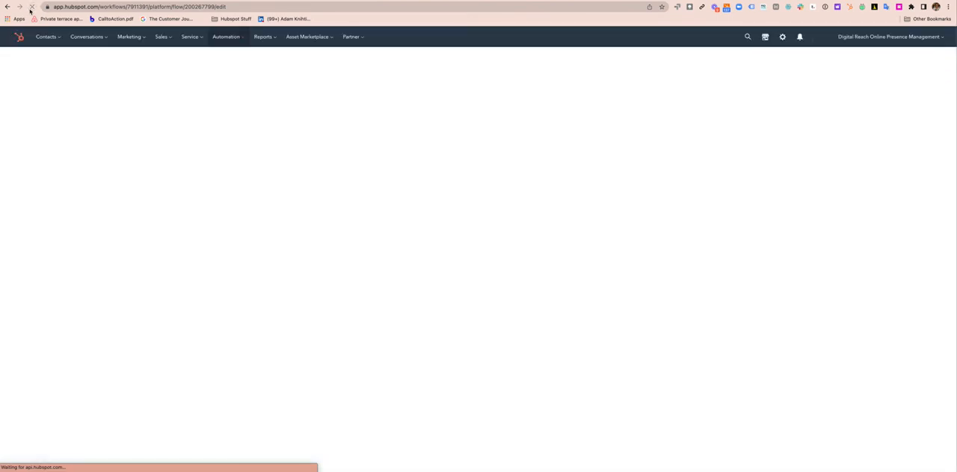
{"action": "left_click", "coordinate": [505, 280]}
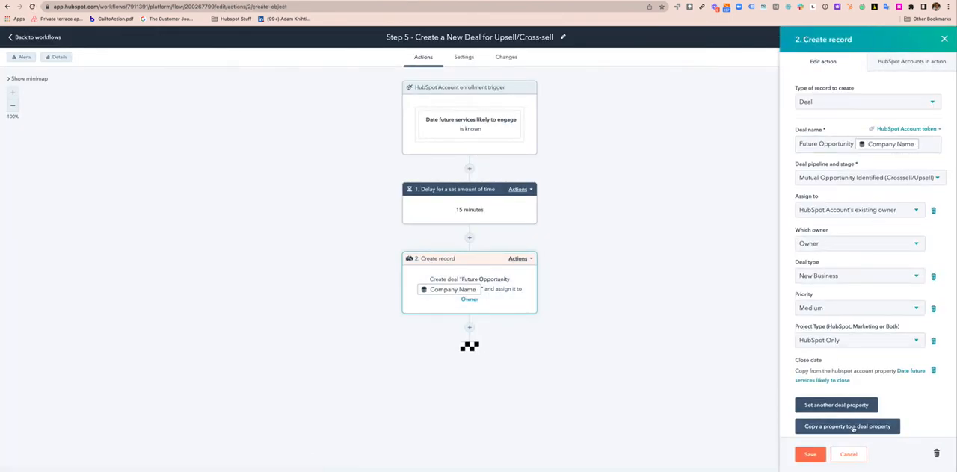
{"action": "left_click", "coordinate": [853, 429]}
{"action": "left_click", "coordinate": [826, 117]}
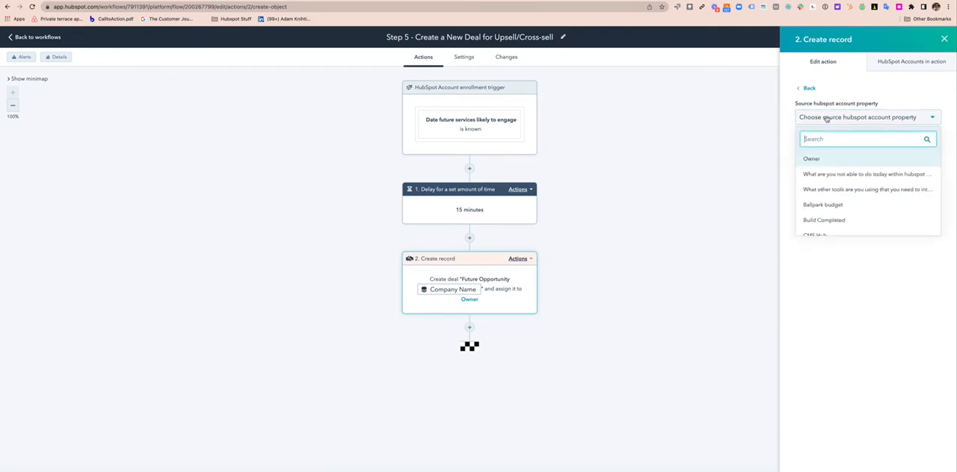
{"action": "type", "text": "amoun"}
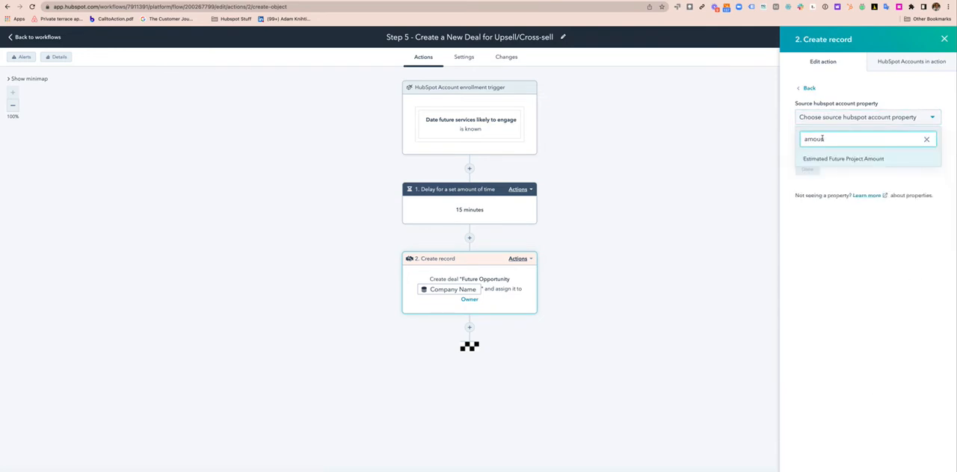
{"action": "left_click", "coordinate": [829, 159]}
{"action": "left_click", "coordinate": [836, 151]}
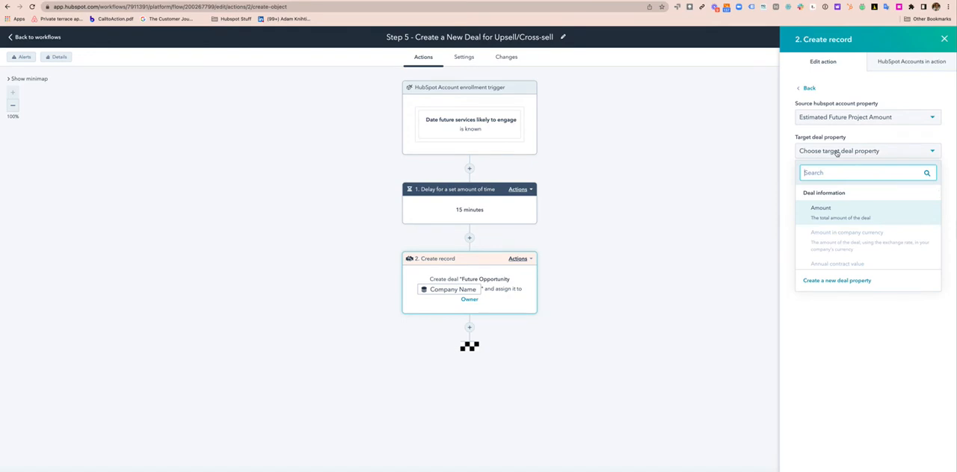
{"action": "left_click", "coordinate": [830, 214]}
{"action": "left_click", "coordinate": [809, 171]}
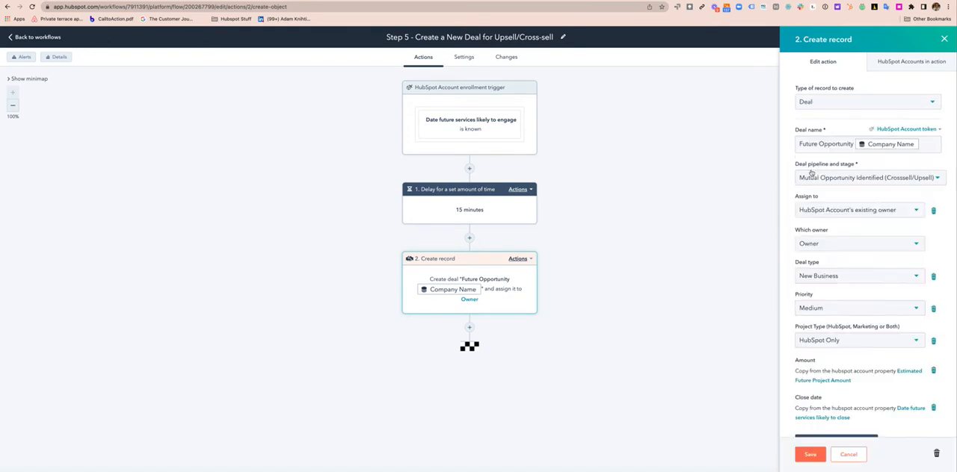
{"action": "scroll", "coordinate": [851, 368], "scroll_direction": "down", "scroll_amount": 5}
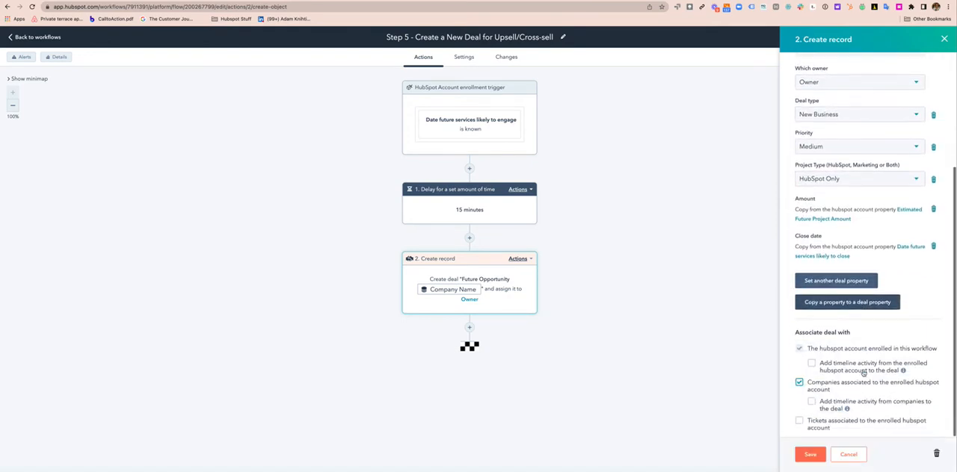
{"action": "left_click", "coordinate": [833, 306]}
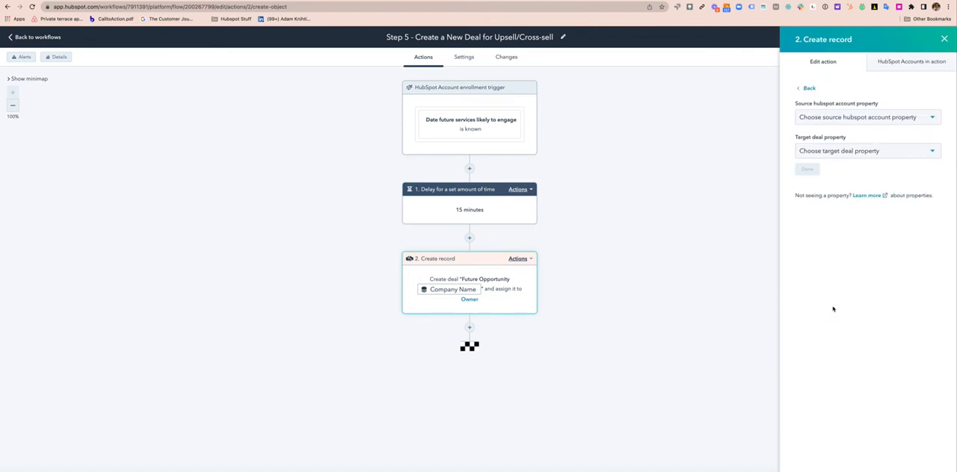
{"action": "left_click", "coordinate": [834, 118]}
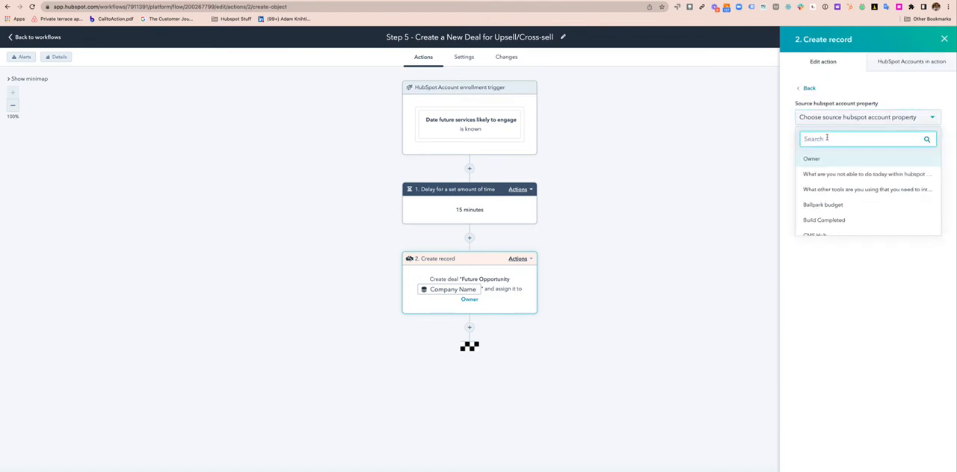
{"action": "type", "text": "ser"}
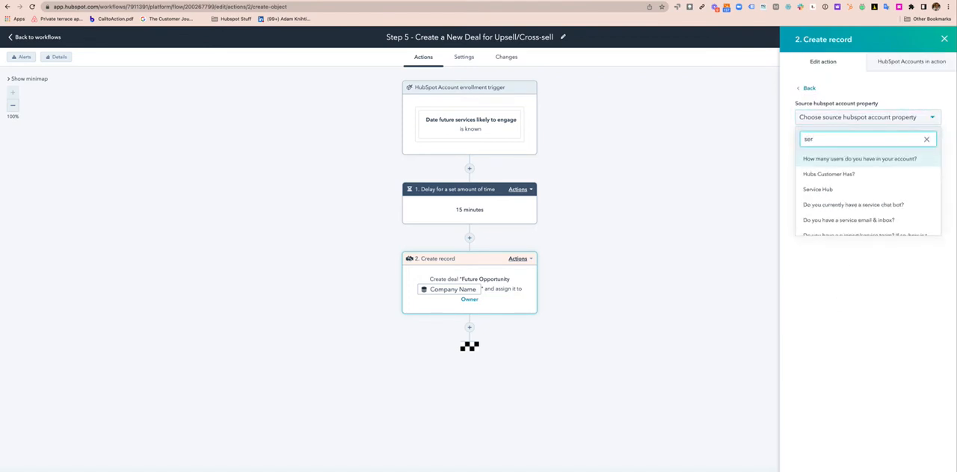
{"action": "type", "text": "vi"}
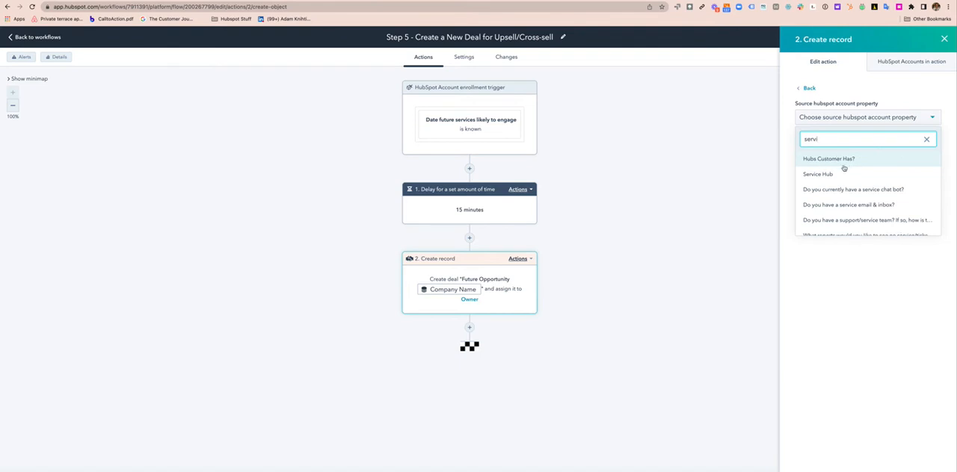
{"action": "scroll", "coordinate": [841, 193], "scroll_direction": "down", "scroll_amount": 3}
{"action": "scroll", "coordinate": [841, 193], "scroll_direction": "down", "scroll_amount": 4}
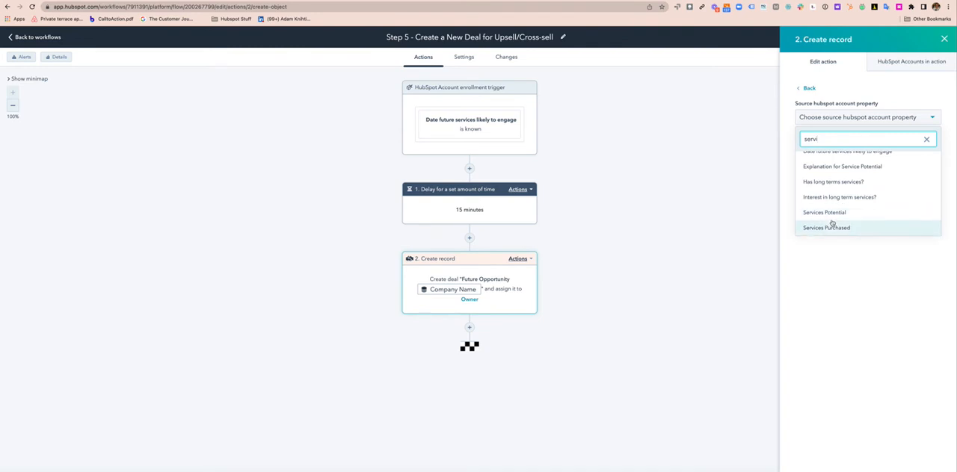
{"action": "left_click", "coordinate": [830, 213]}
{"action": "left_click", "coordinate": [844, 151]}
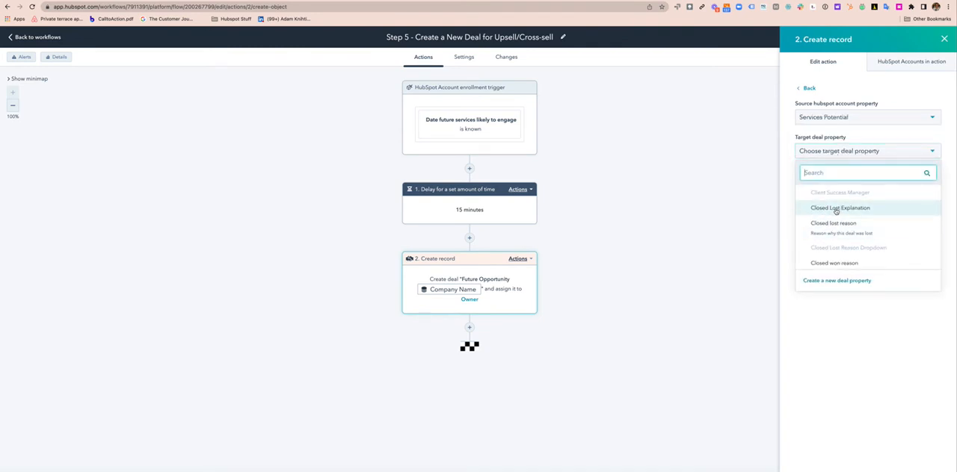
{"action": "left_click", "coordinate": [804, 88]}
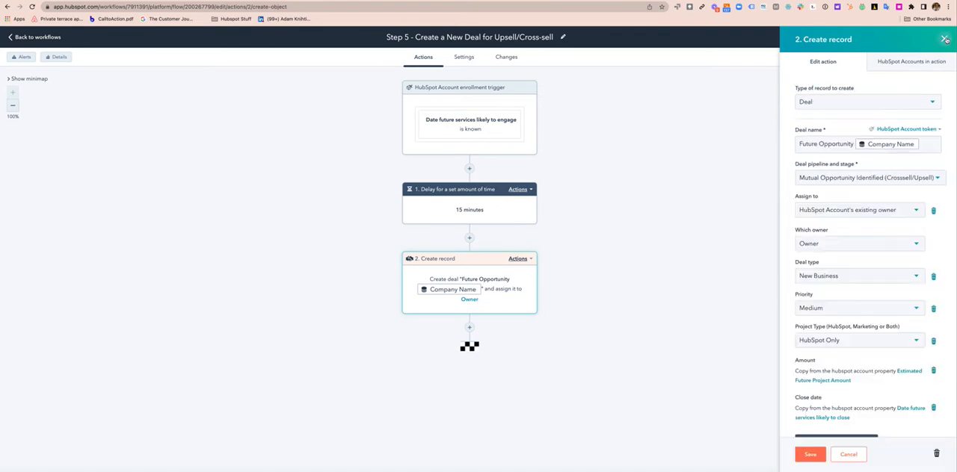
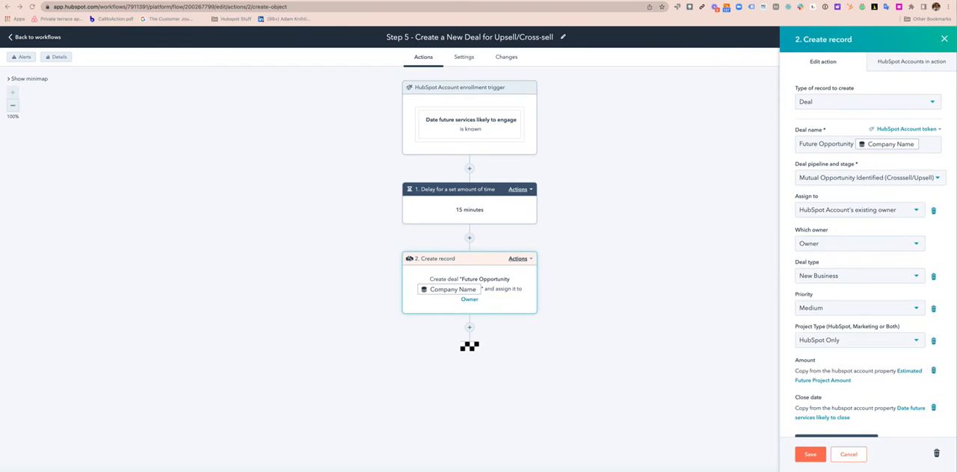
Save the create-record action with the copied Amount and Close date properties
{"action": "left_click", "coordinate": [811, 457]}
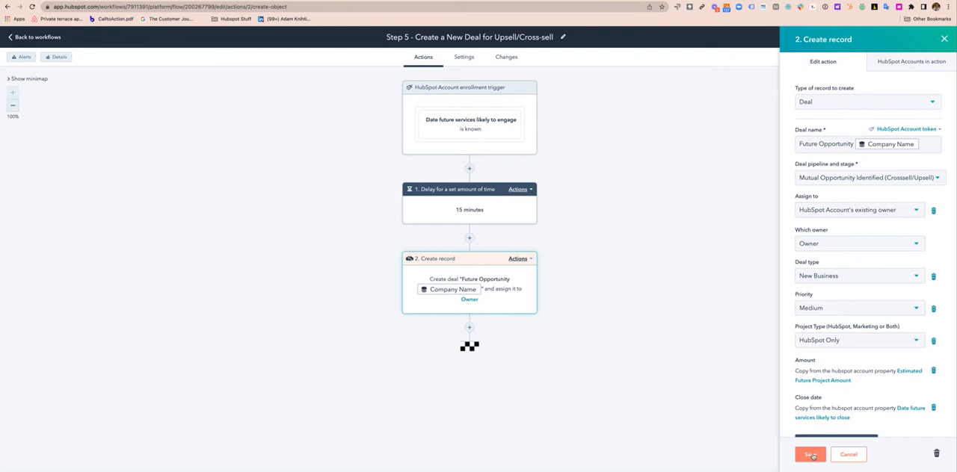
{"action": "left_click", "coordinate": [811, 457]}
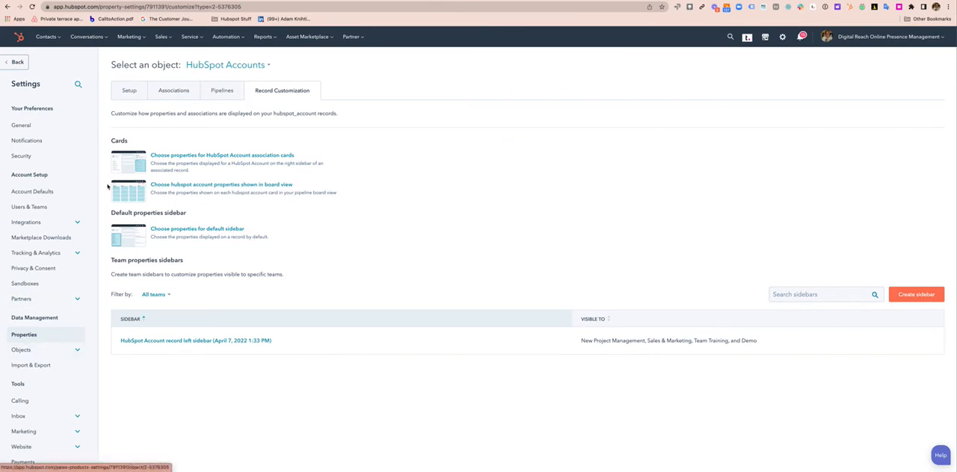
List the HubSpot Account properties in the property settings and search them for "potenti"
{"action": "left_click", "coordinate": [24, 336]}
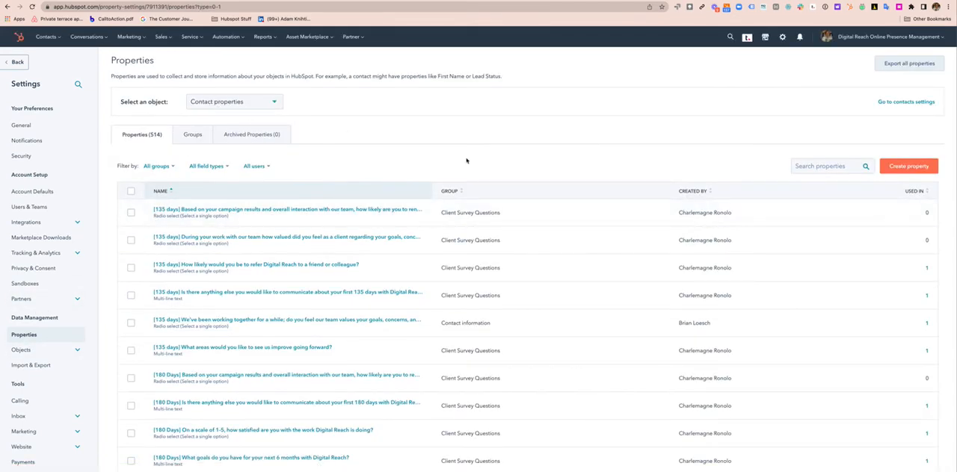
{"action": "left_click", "coordinate": [243, 105]}
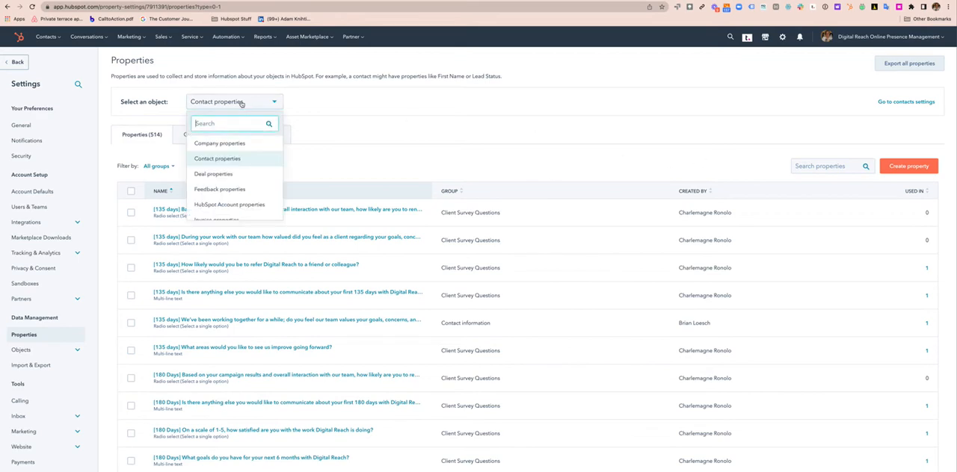
{"action": "left_click", "coordinate": [233, 204]}
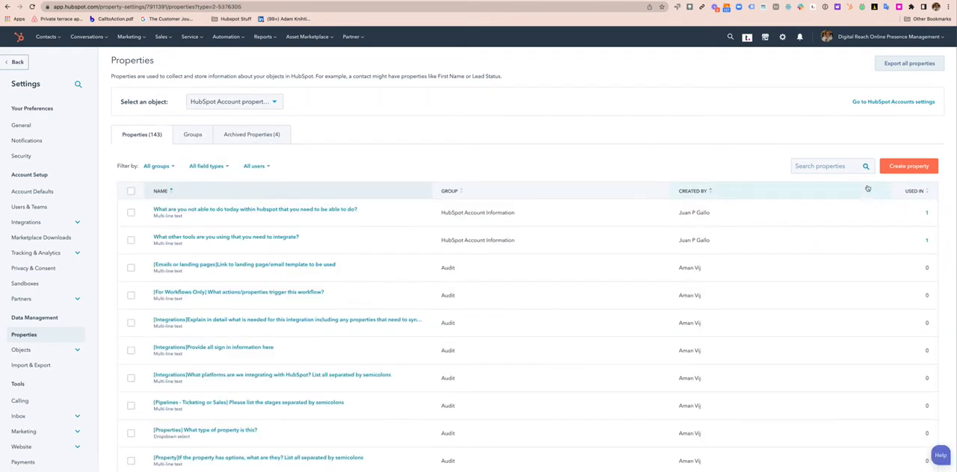
{"action": "left_click", "coordinate": [816, 166]}
{"action": "type", "text": "servic"}
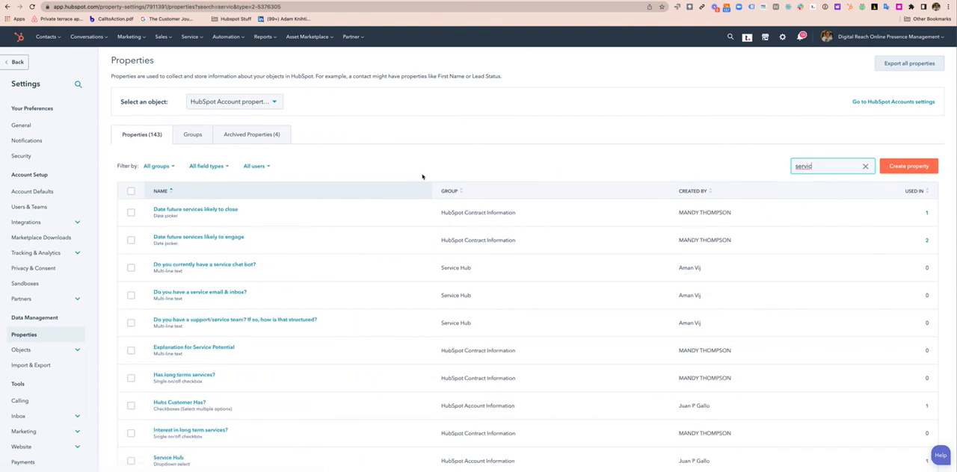
{"action": "type", "text": "e pot"}
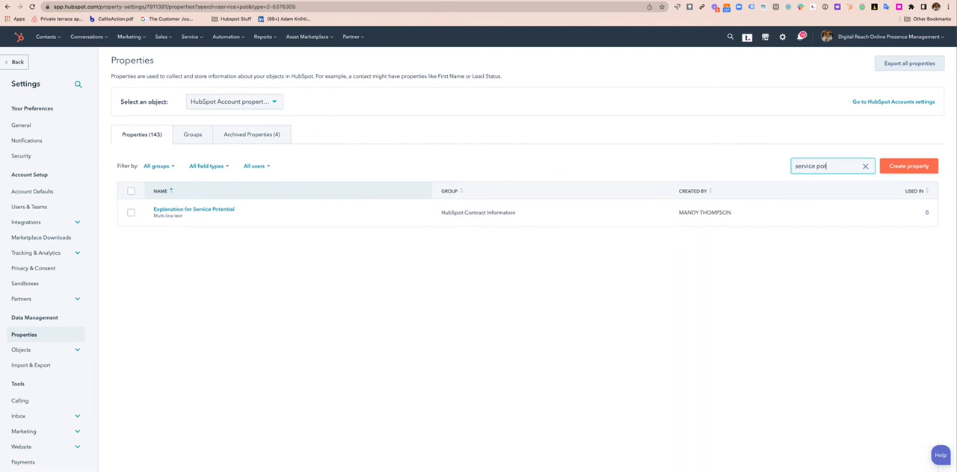
{"action": "type", "text": "en"}
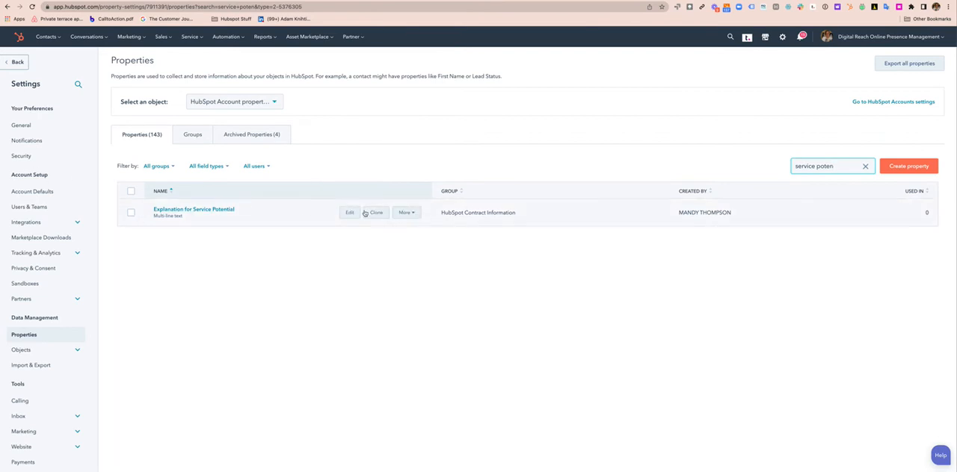
{"action": "key", "text": "BackSpace"}
{"action": "key", "text": "BackSpace"}
{"action": "key", "text": "BackSpace"}
{"action": "key", "text": "BackSpace"}
{"action": "key", "text": "BackSpace"}
{"action": "key", "text": "BackSpace"}
{"action": "key", "text": "BackSpace"}
{"action": "key", "text": "BackSpace"}
{"action": "key", "text": "BackSpace"}
{"action": "type", "text": "poten"}
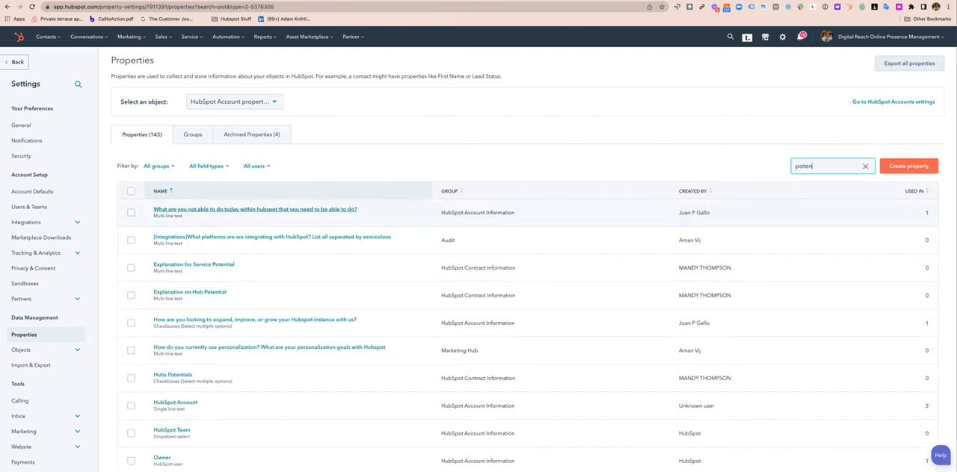
{"action": "type", "text": "ti"}
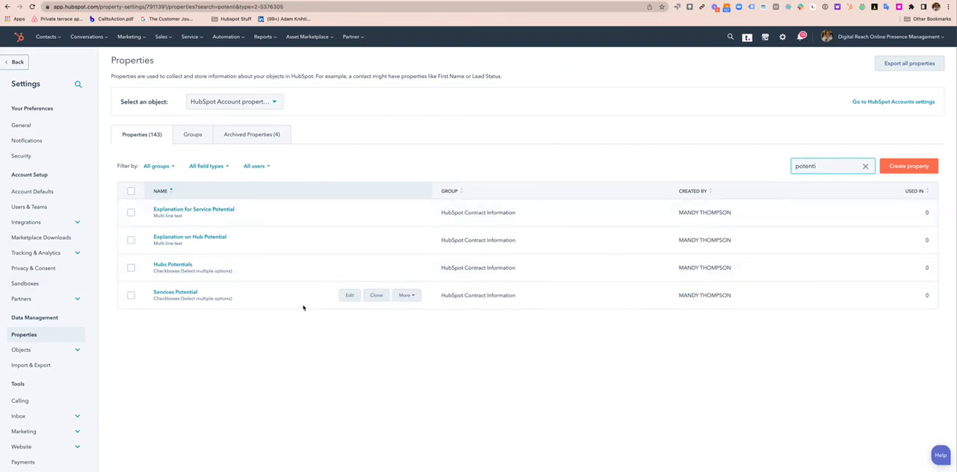
Clone the Services Potential property to the Deal object in the Deal information group, labelled "Services Potential"
{"action": "left_click", "coordinate": [376, 295]}
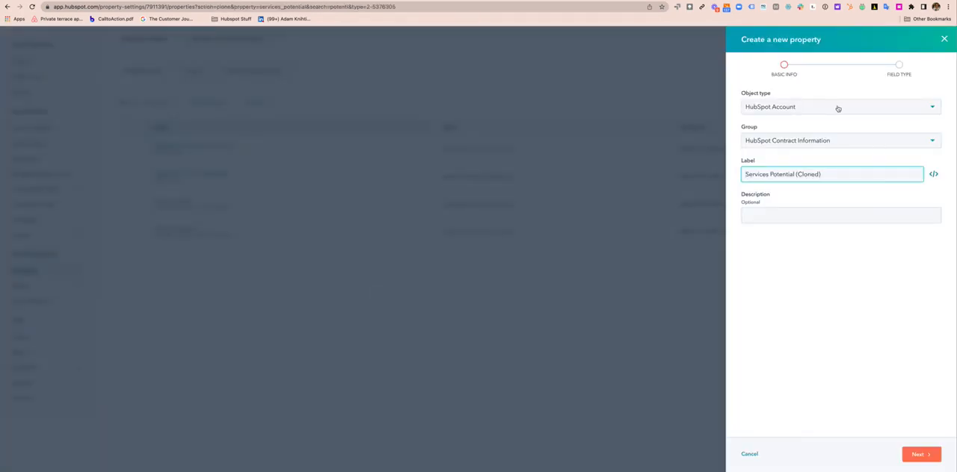
{"action": "left_click", "coordinate": [837, 109]}
{"action": "scroll", "coordinate": [790, 177], "scroll_direction": "up", "scroll_amount": 2}
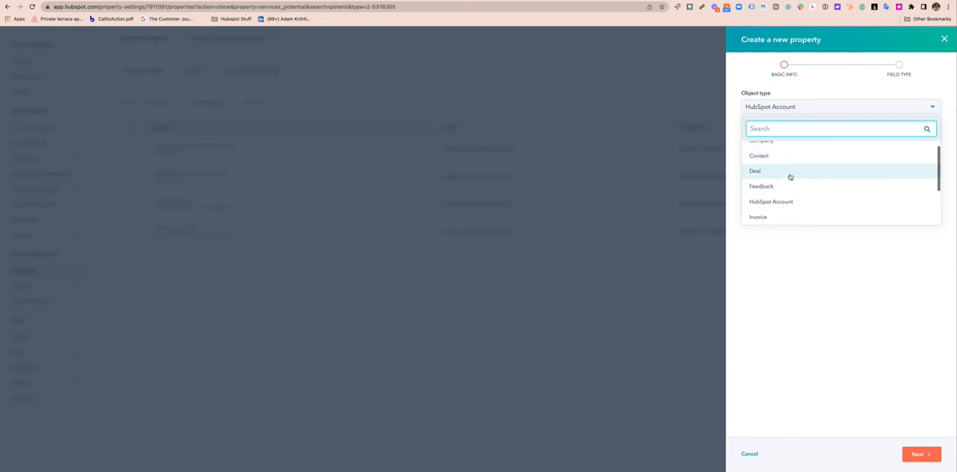
{"action": "left_click", "coordinate": [790, 175]}
{"action": "left_click", "coordinate": [795, 139]}
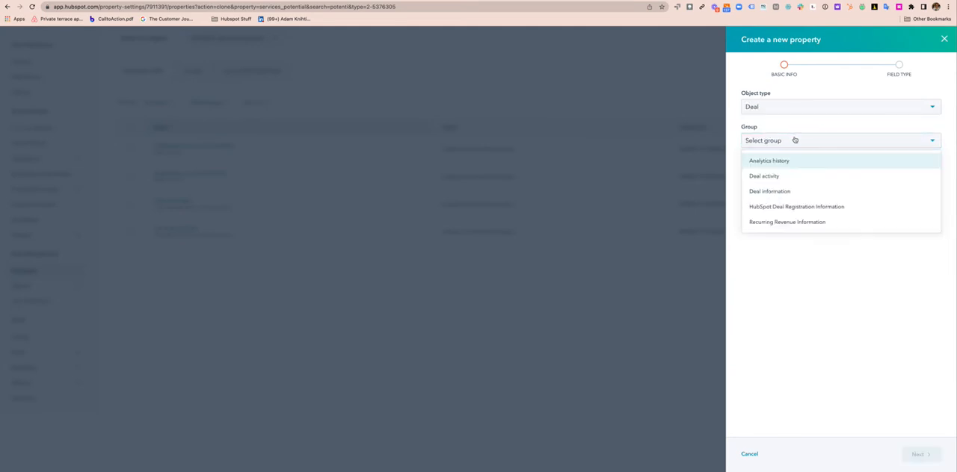
{"action": "left_click", "coordinate": [788, 192]}
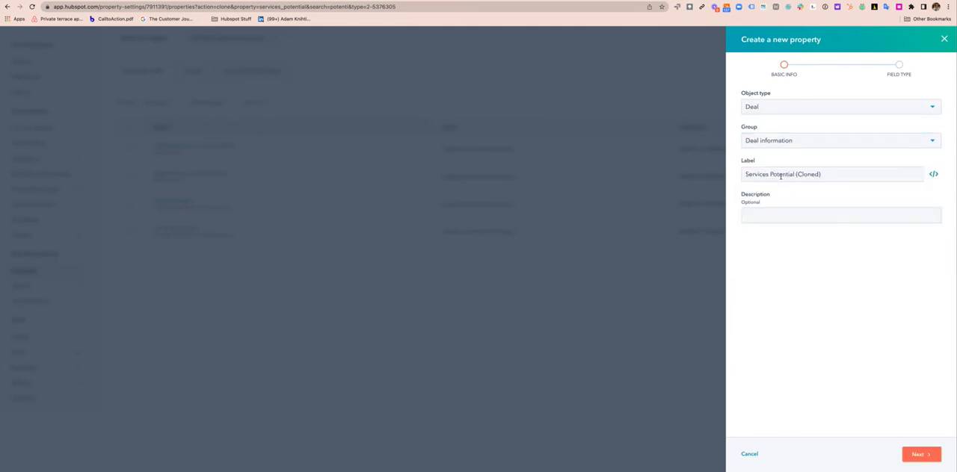
{"action": "left_click_drag", "start_coordinate": [822, 174], "coordinate": [796, 174]}
{"action": "key", "text": "BackSpace"}
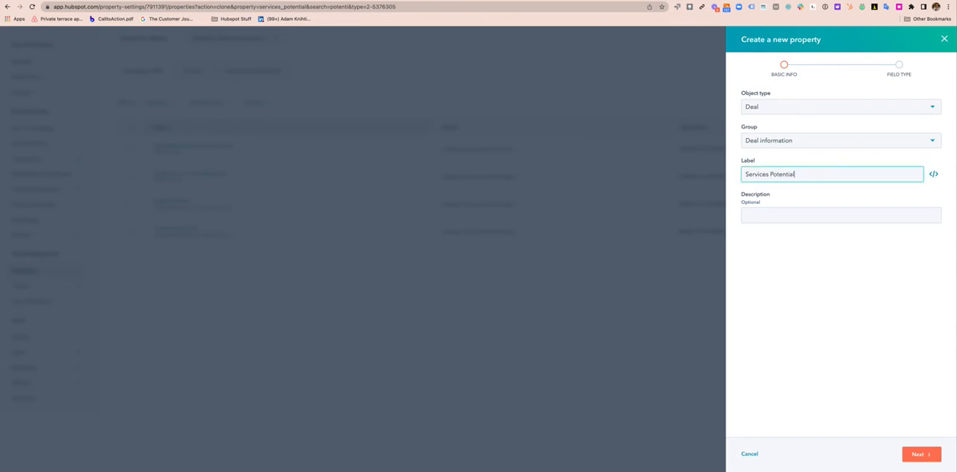
{"action": "left_click", "coordinate": [920, 459]}
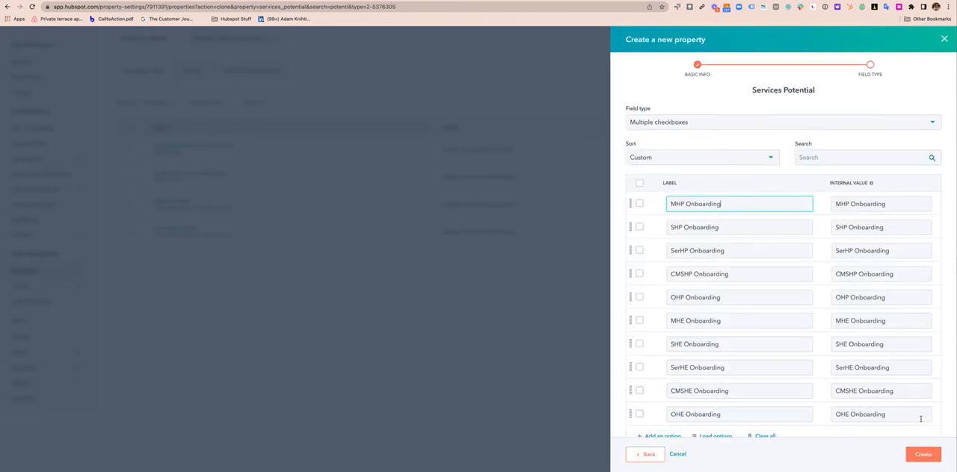
{"action": "left_click", "coordinate": [927, 455]}
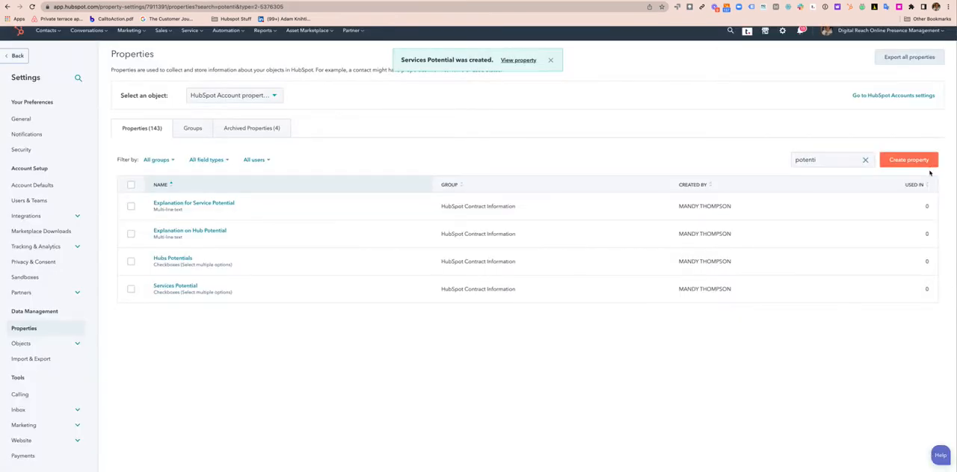
{"action": "left_click", "coordinate": [909, 160]}
{"action": "left_click", "coordinate": [781, 142]}
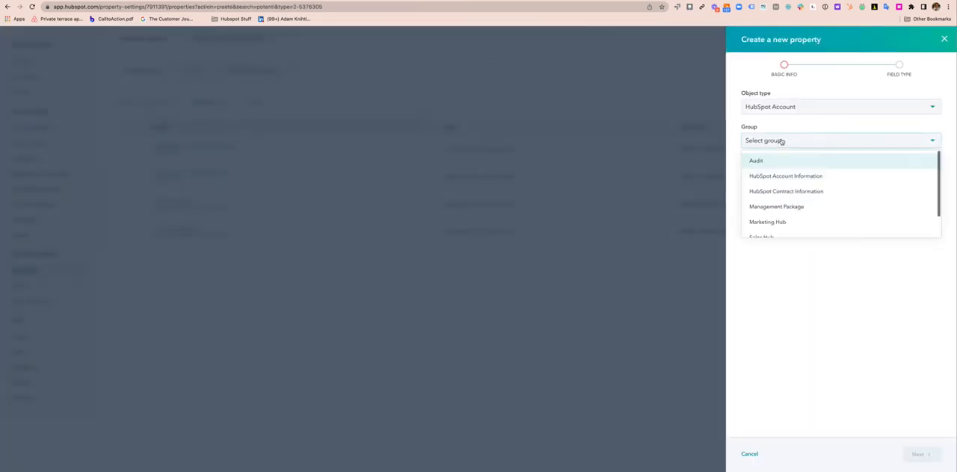
{"action": "left_click", "coordinate": [792, 111]}
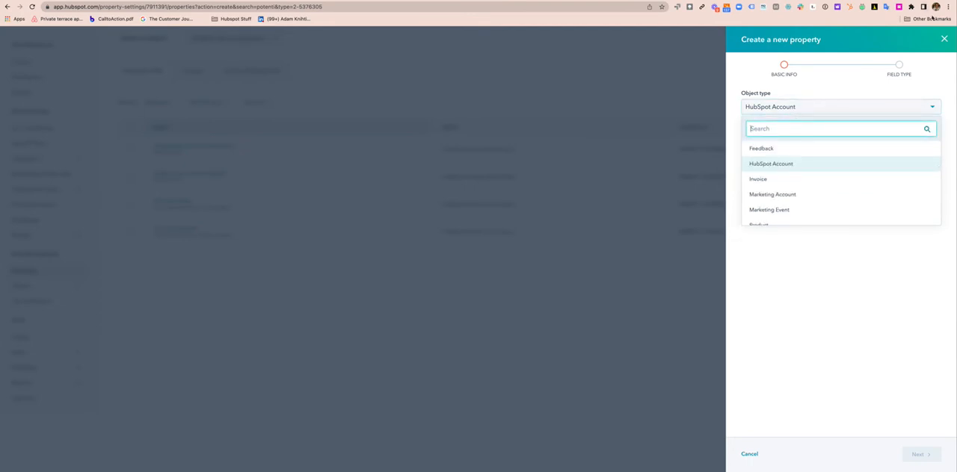
{"action": "left_click", "coordinate": [943, 39]}
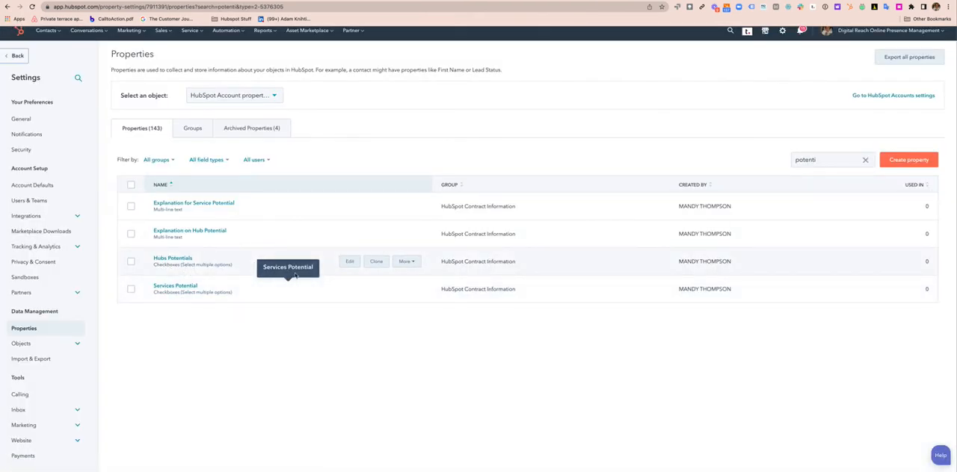
Clone the Hubs Potentials property to the Deal object in the Deal information group, labelled "Hubs Potentials"
{"action": "left_click", "coordinate": [377, 262]}
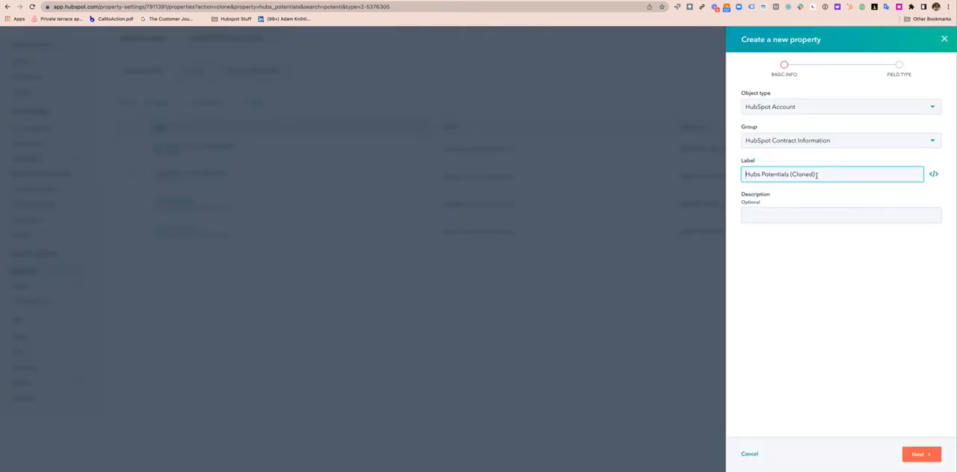
{"action": "left_click_drag", "start_coordinate": [816, 174], "coordinate": [789, 175]}
{"action": "key", "text": "BackSpace"}
{"action": "left_click", "coordinate": [791, 107]}
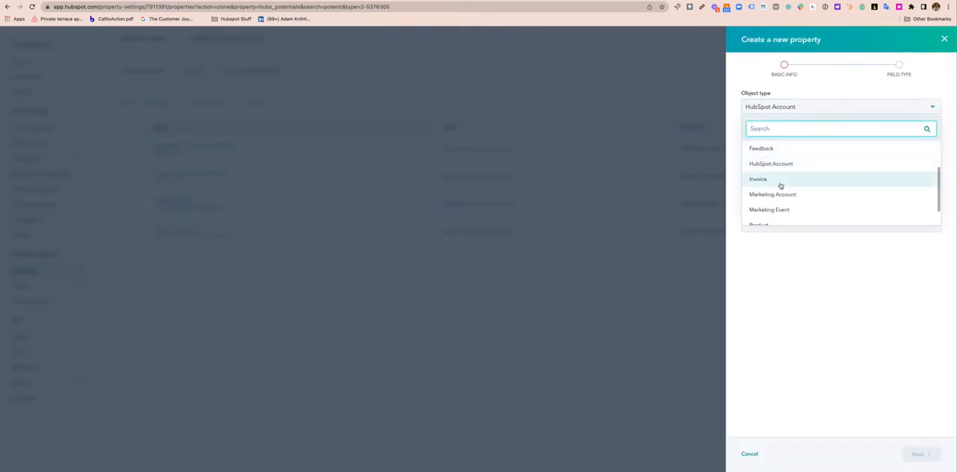
{"action": "scroll", "coordinate": [781, 186], "scroll_direction": "down", "scroll_amount": 2}
{"action": "scroll", "coordinate": [781, 186], "scroll_direction": "up", "scroll_amount": 2}
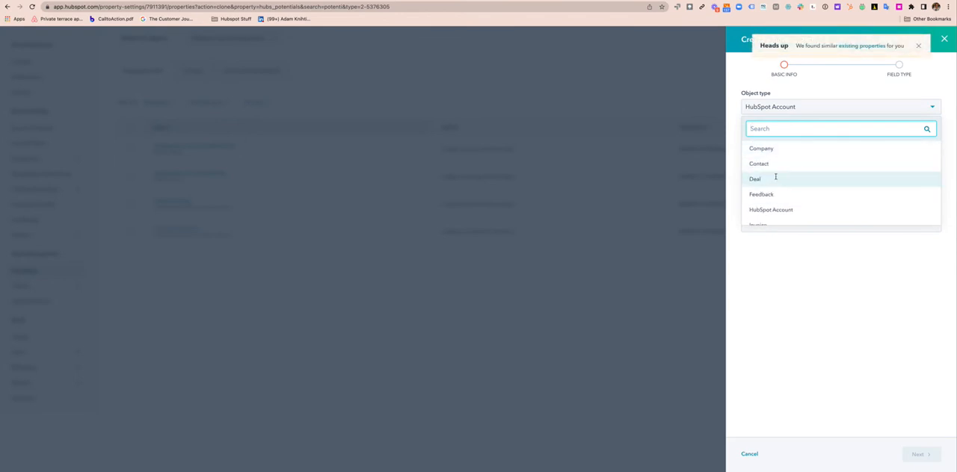
{"action": "left_click", "coordinate": [781, 176]}
{"action": "left_click", "coordinate": [785, 140]}
{"action": "left_click", "coordinate": [783, 192]}
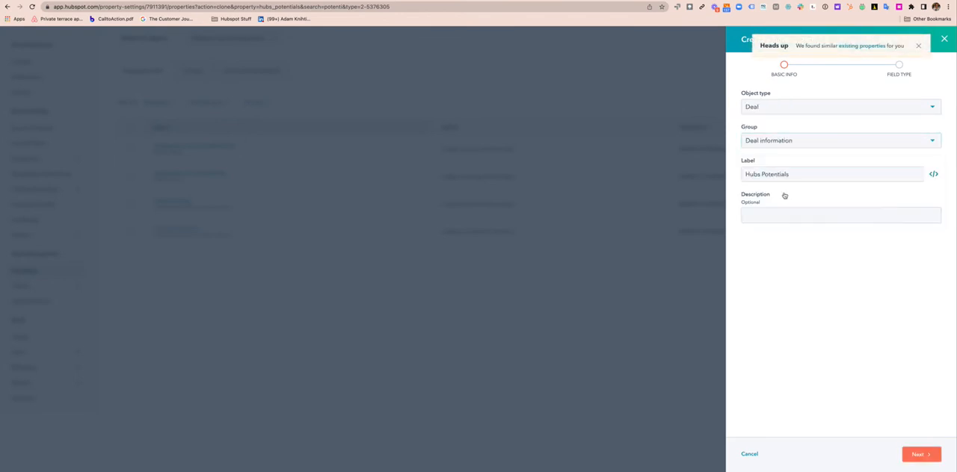
{"action": "left_click", "coordinate": [937, 456]}
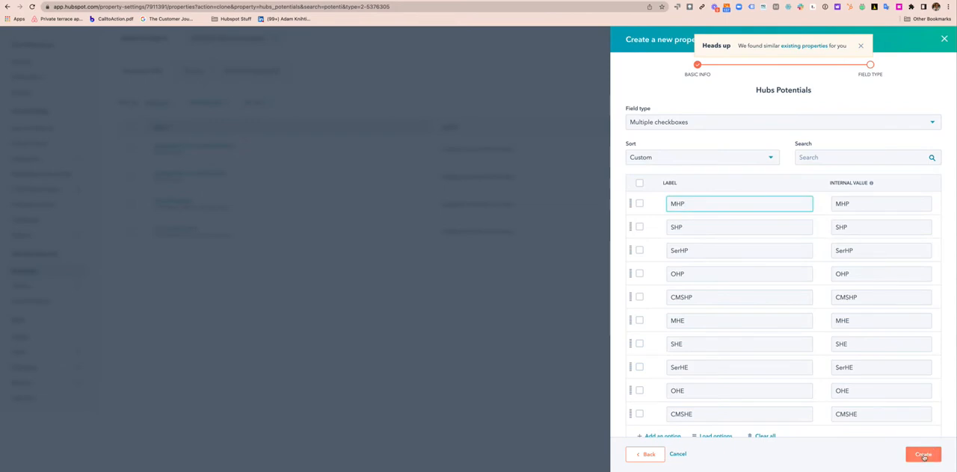
{"action": "left_click", "coordinate": [921, 455]}
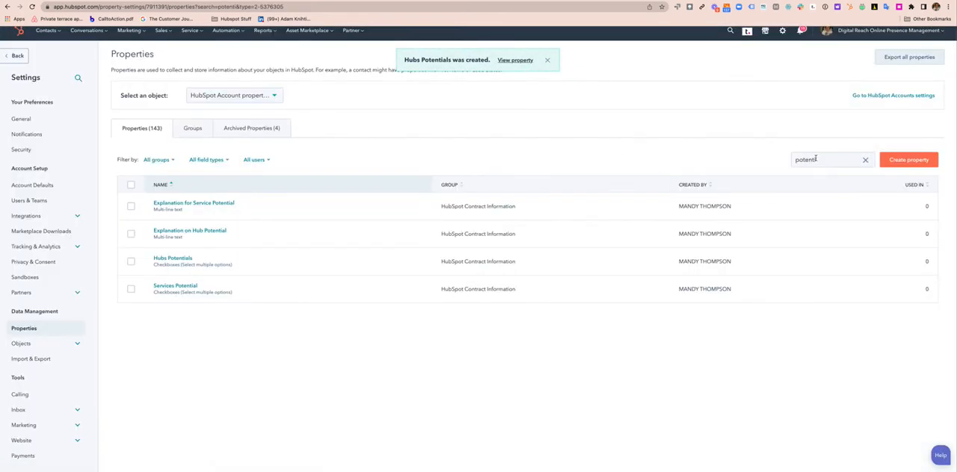
Search for "engage" and clone the date property to the Deal object's Deal information group, labelled "Date future services likely to engage"
{"action": "double_click", "coordinate": [816, 159]}
{"action": "type", "text": "engage"}
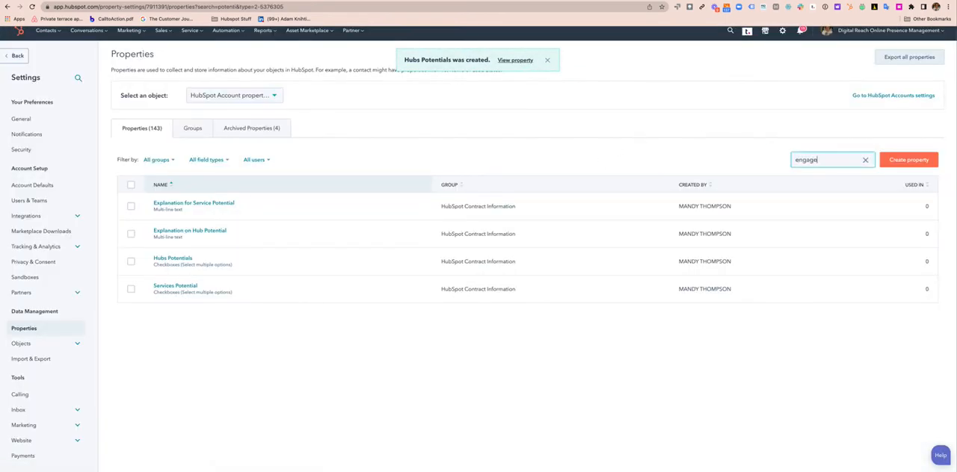
{"action": "left_click", "coordinate": [381, 206]}
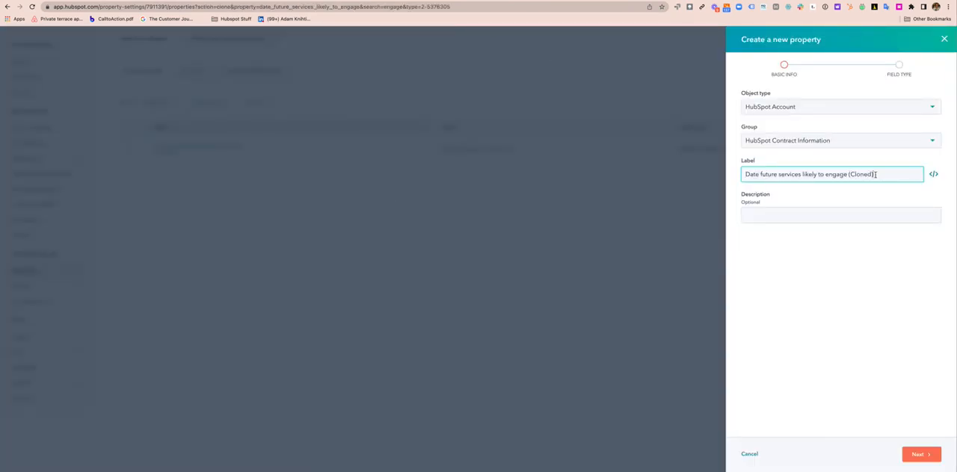
{"action": "left_click_drag", "start_coordinate": [875, 174], "coordinate": [848, 177]}
{"action": "key", "text": "BackSpace"}
{"action": "left_click", "coordinate": [814, 109]}
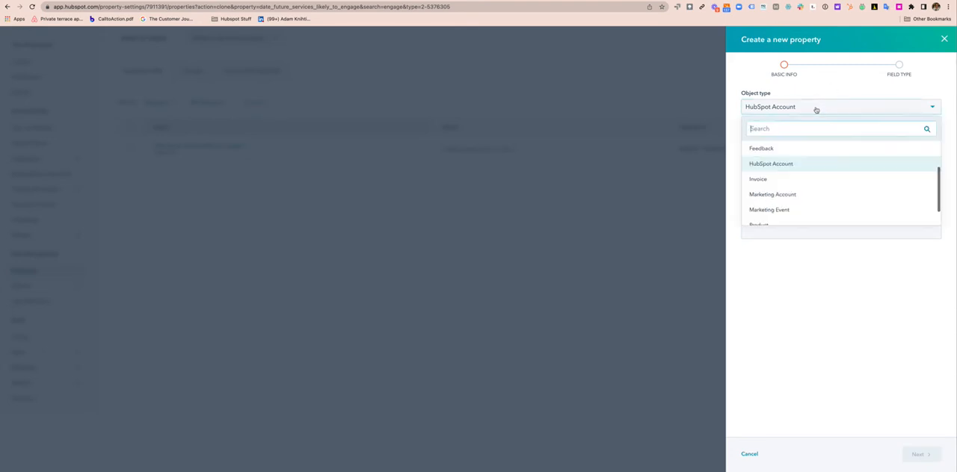
{"action": "scroll", "coordinate": [799, 172], "scroll_direction": "up", "scroll_amount": 3}
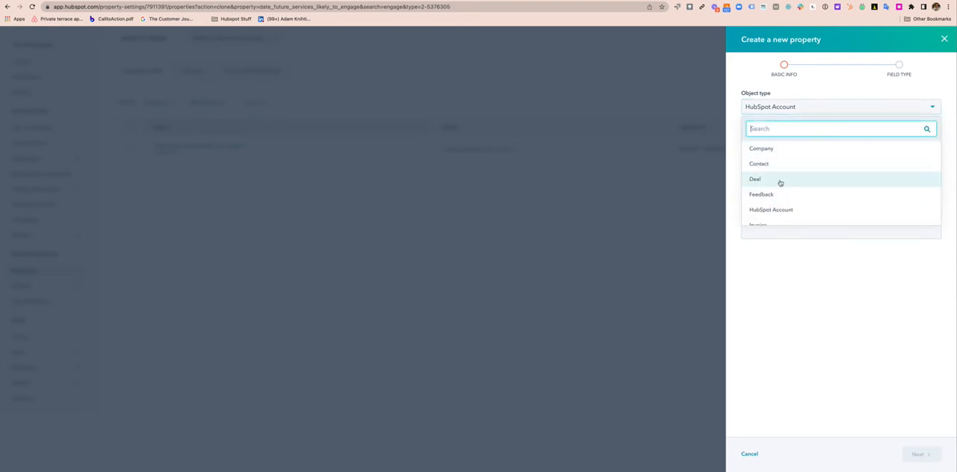
{"action": "left_click", "coordinate": [781, 179]}
{"action": "left_click", "coordinate": [790, 143]}
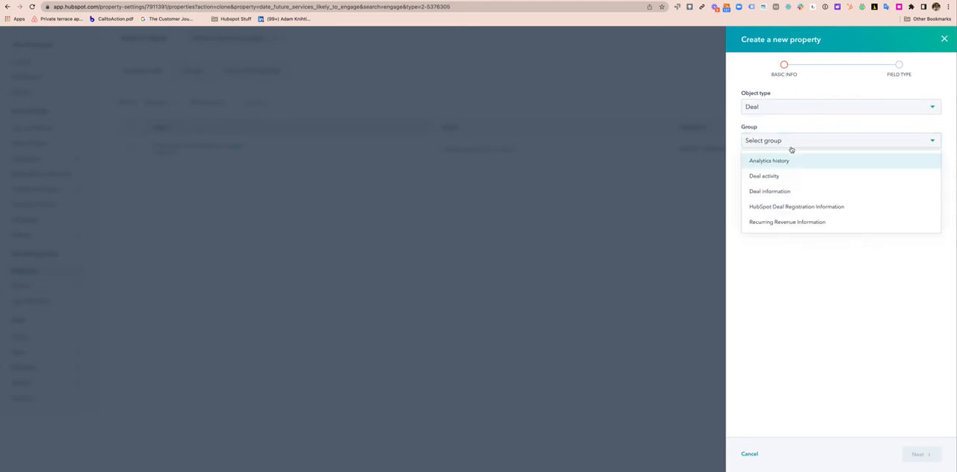
{"action": "left_click", "coordinate": [781, 193]}
{"action": "left_click", "coordinate": [918, 455]}
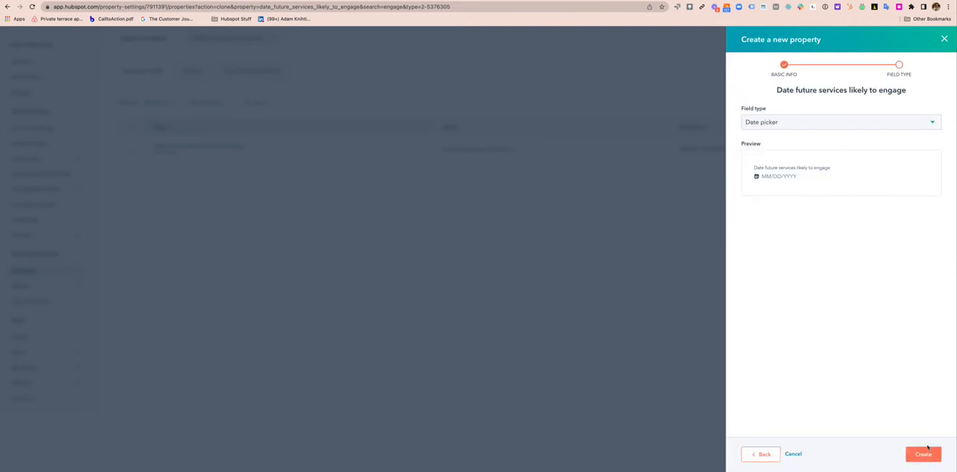
{"action": "left_click", "coordinate": [923, 454]}
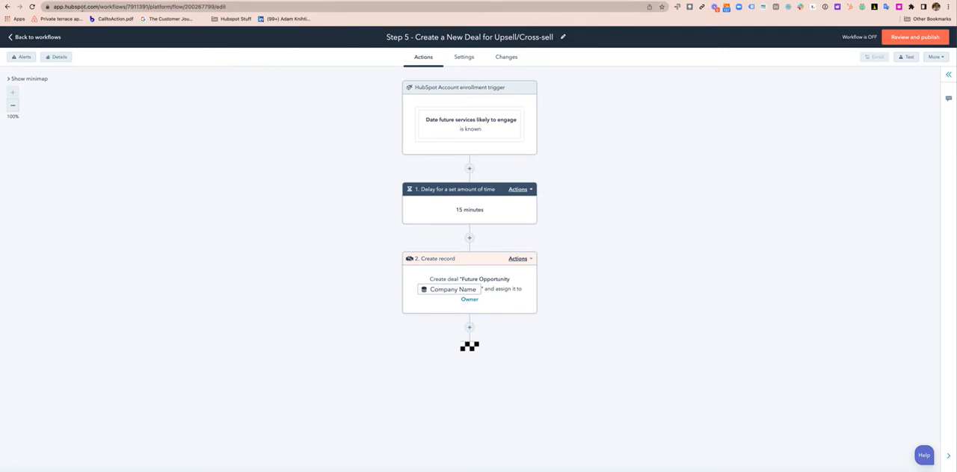
Reload the workflow and make its Create record action copy the HubSpot Account's Services Potential to the deal's Services Potential property
{"action": "left_click", "coordinate": [31, 7]}
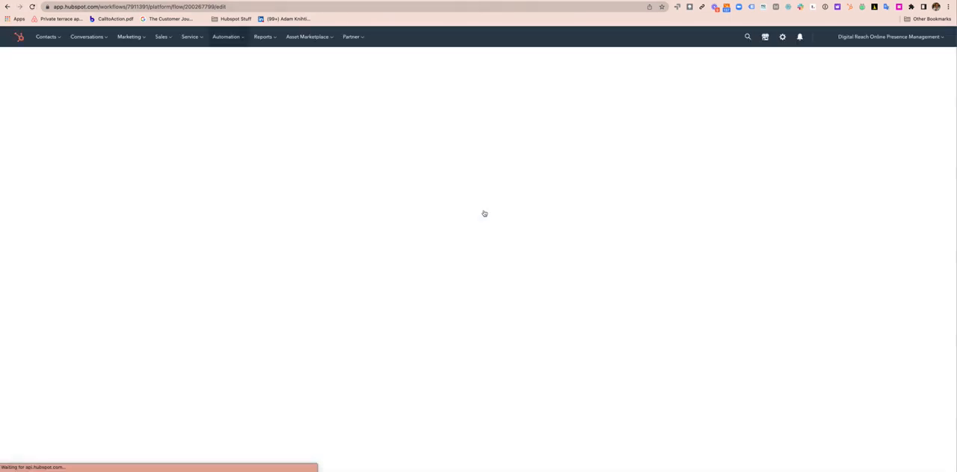
{"action": "left_click", "coordinate": [493, 279]}
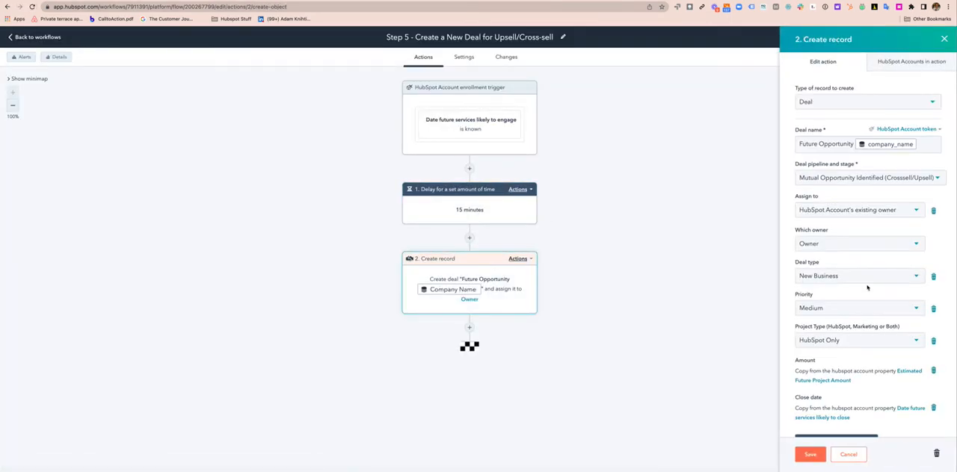
{"action": "scroll", "coordinate": [867, 288], "scroll_direction": "down", "scroll_amount": 3}
{"action": "scroll", "coordinate": [867, 288], "scroll_direction": "down", "scroll_amount": 1}
{"action": "left_click", "coordinate": [859, 303]}
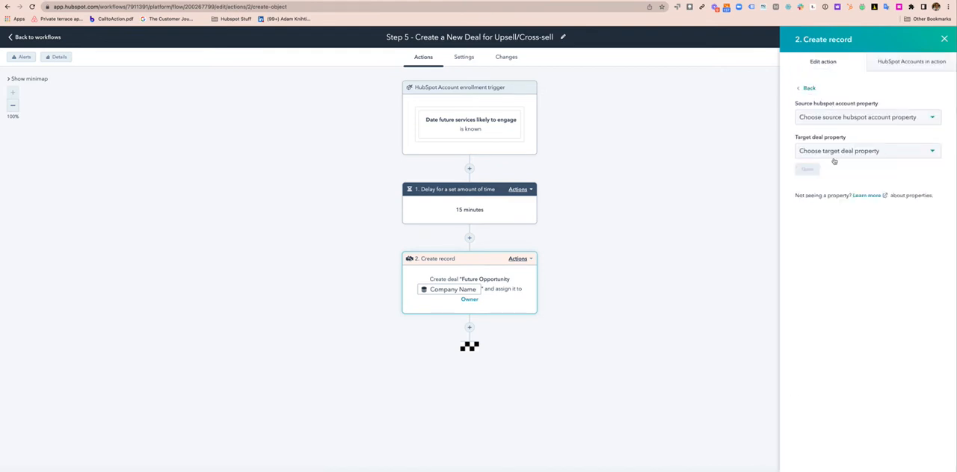
{"action": "left_click", "coordinate": [834, 118]}
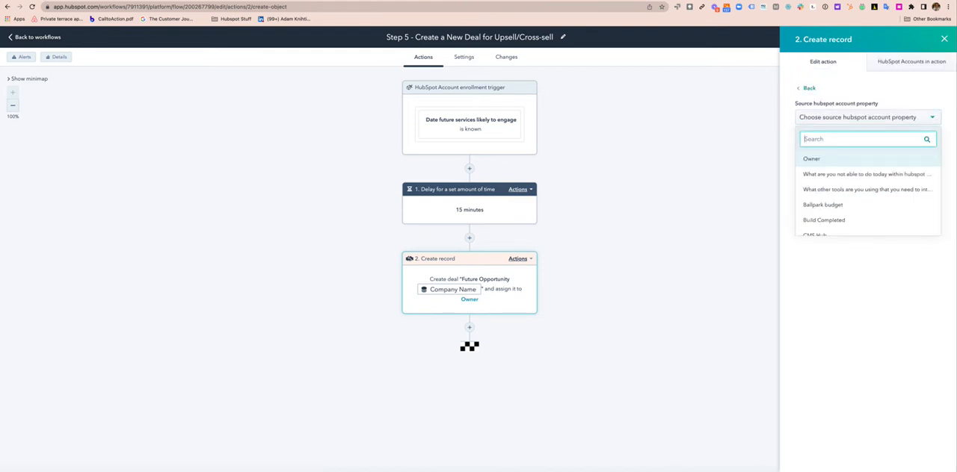
{"action": "type", "text": "poten"}
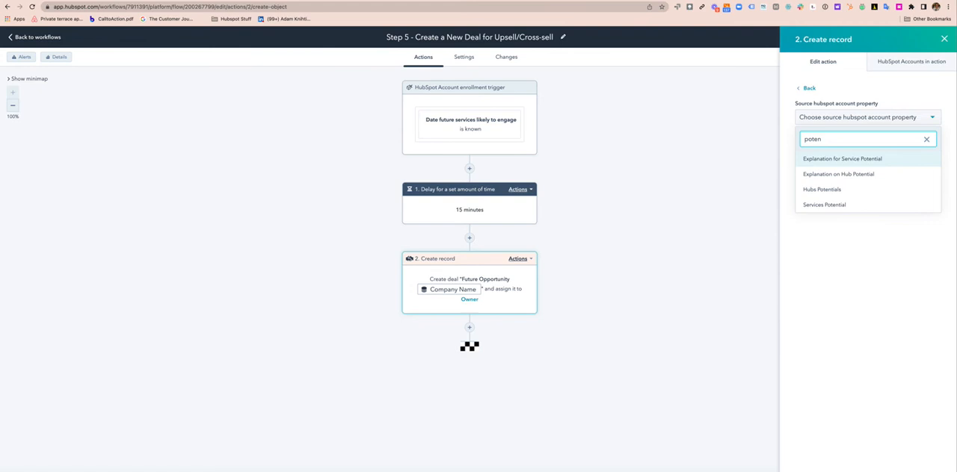
{"action": "left_click", "coordinate": [865, 207]}
{"action": "left_click", "coordinate": [848, 151]}
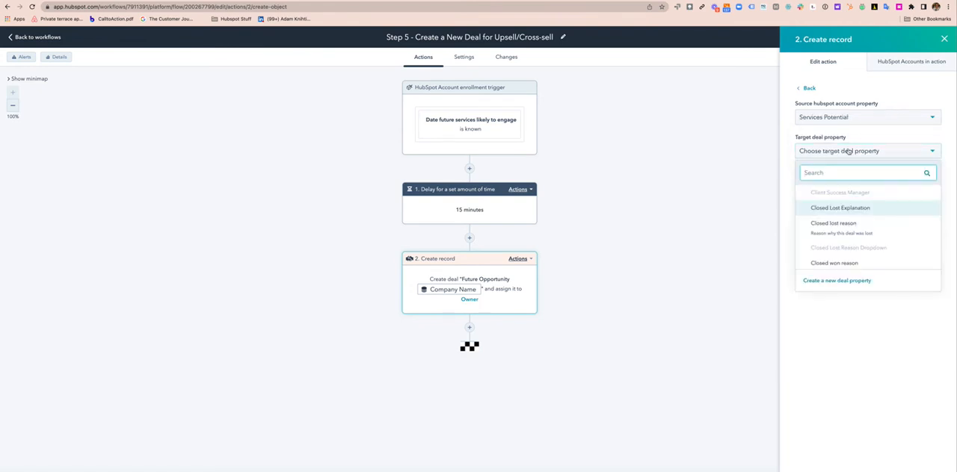
{"action": "type", "text": "serv"}
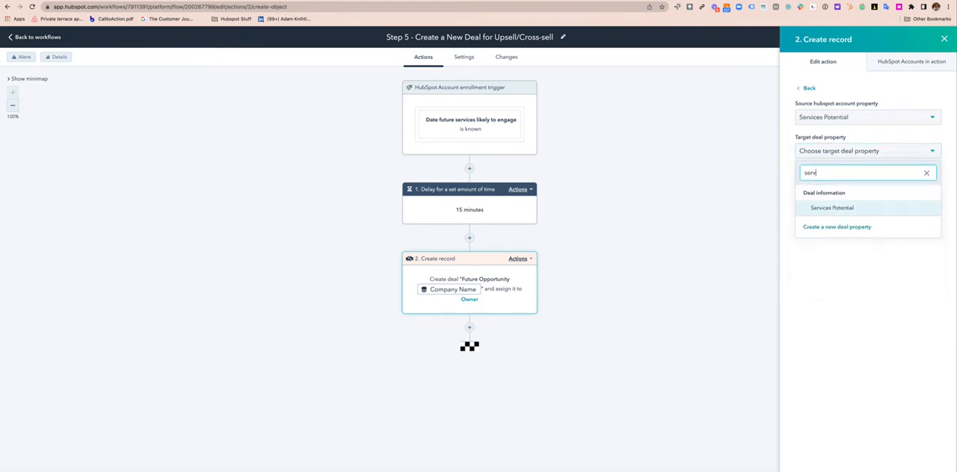
{"action": "left_click", "coordinate": [847, 207]}
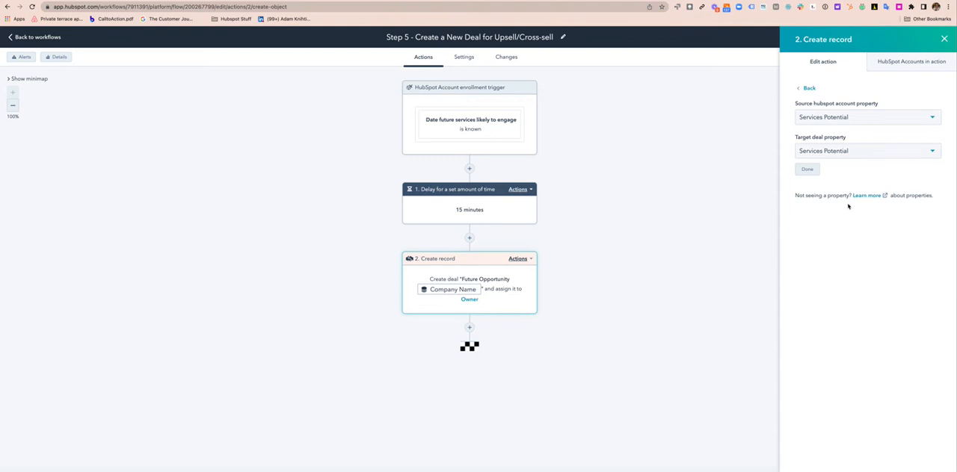
{"action": "left_click", "coordinate": [806, 168]}
Add another property copy to the deal action, from the HubSpot Account's Hubs Potentials to the deal's Hubs Potentials
{"action": "scroll", "coordinate": [846, 381], "scroll_direction": "down", "scroll_amount": 3}
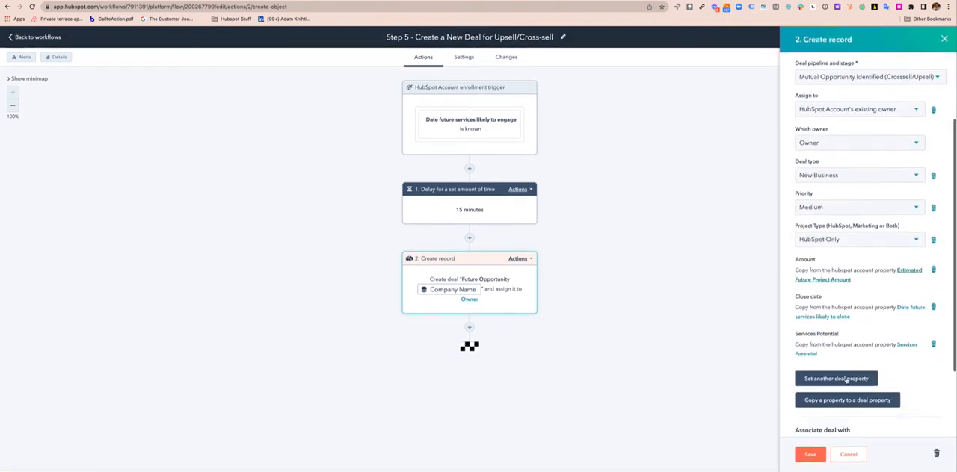
{"action": "left_click", "coordinate": [850, 393]}
{"action": "left_click", "coordinate": [832, 118]}
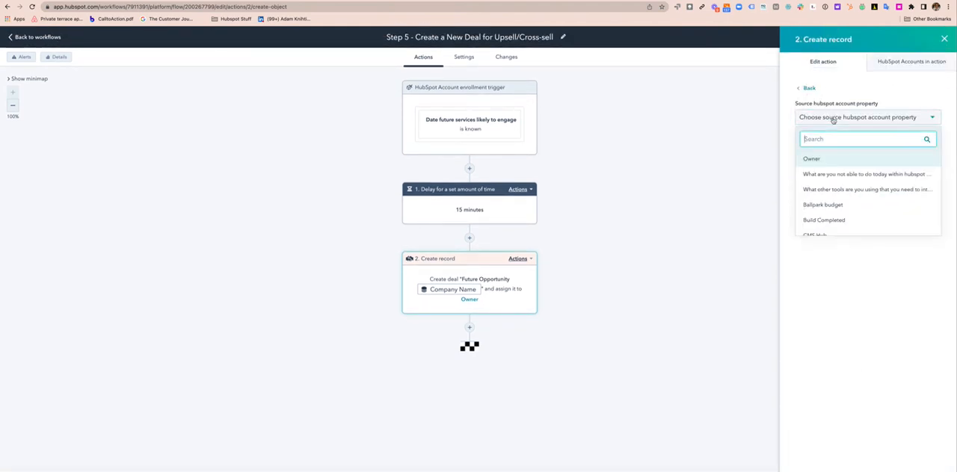
{"action": "type", "text": "poten"}
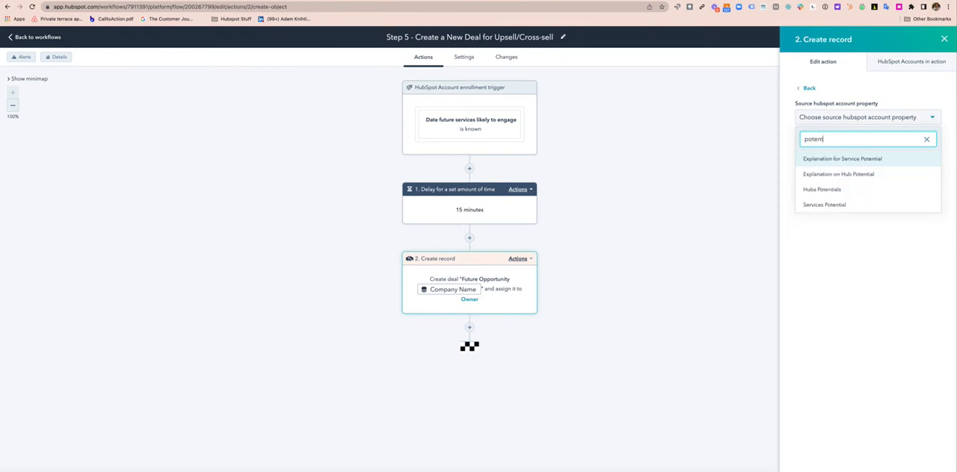
{"action": "type", "text": "t"}
{"action": "left_click", "coordinate": [843, 189]}
{"action": "left_click", "coordinate": [842, 152]}
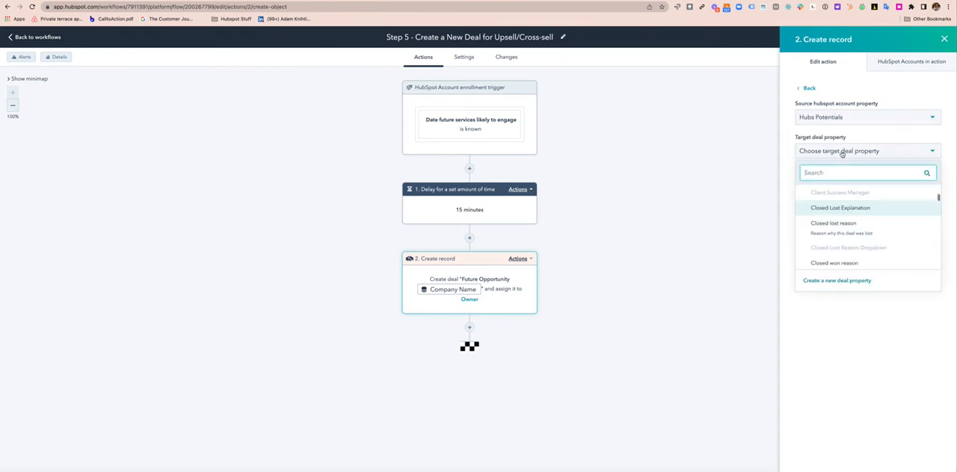
{"action": "type", "text": "hubs po"}
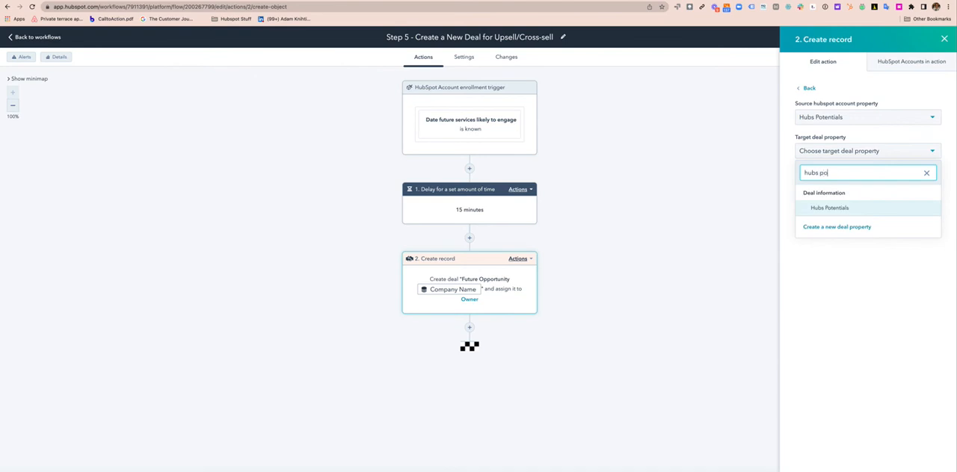
{"action": "left_click", "coordinate": [865, 209]}
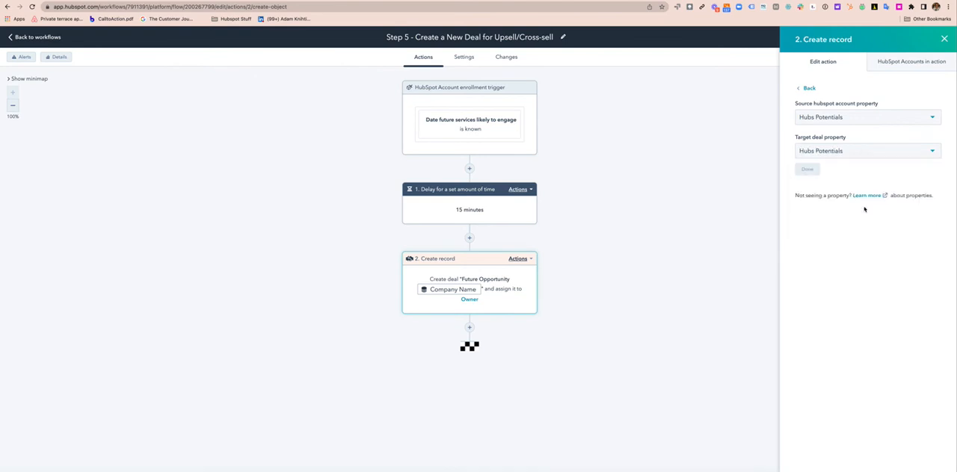
{"action": "left_click", "coordinate": [807, 169]}
Copy the HubSpot Account's "Date future services likely to engage" to the deal property of the same name and save the Create record action
{"action": "scroll", "coordinate": [853, 317], "scroll_direction": "down", "scroll_amount": 3}
{"action": "scroll", "coordinate": [853, 317], "scroll_direction": "down", "scroll_amount": 2}
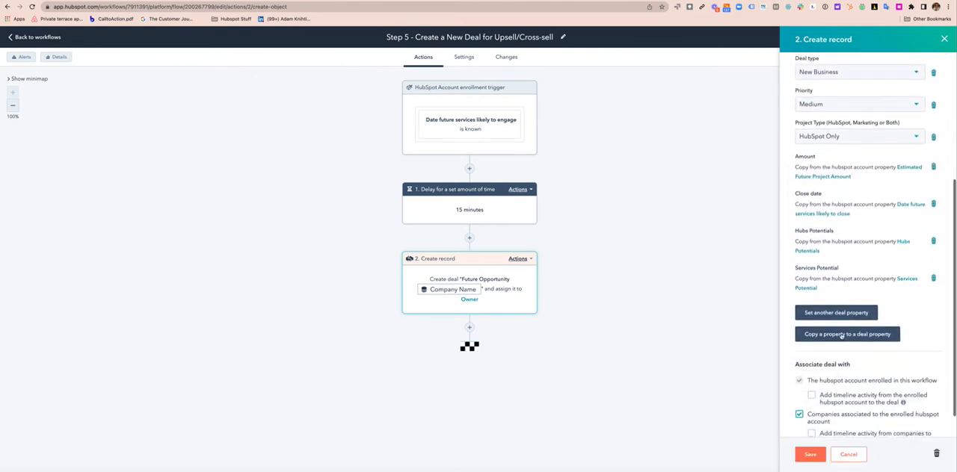
{"action": "left_click", "coordinate": [839, 334]}
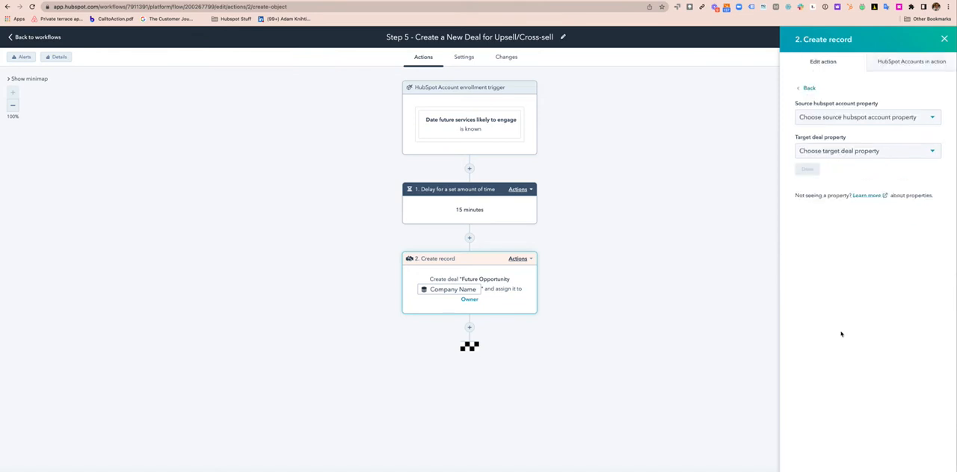
{"action": "left_click", "coordinate": [831, 119]}
{"action": "type", "text": "engage"}
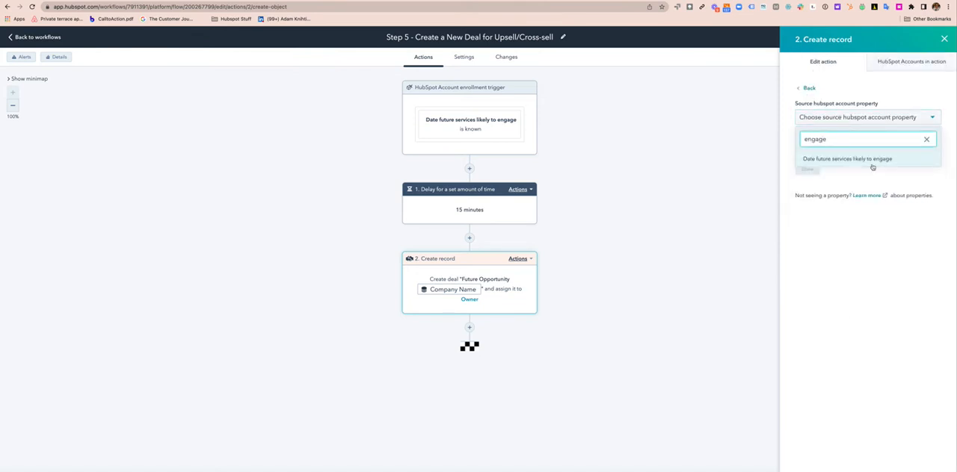
{"action": "left_click", "coordinate": [871, 160]}
{"action": "left_click", "coordinate": [862, 153]}
{"action": "type", "text": "eng"}
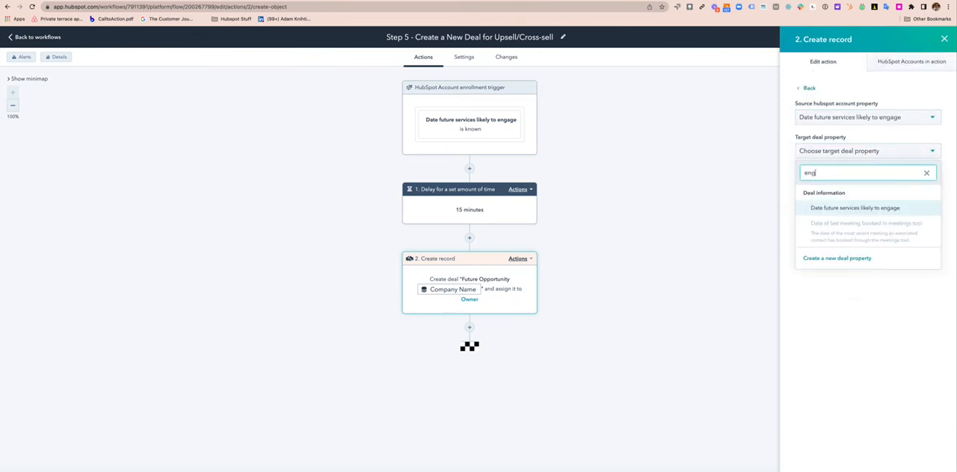
{"action": "type", "text": "age"}
{"action": "left_click", "coordinate": [858, 209]}
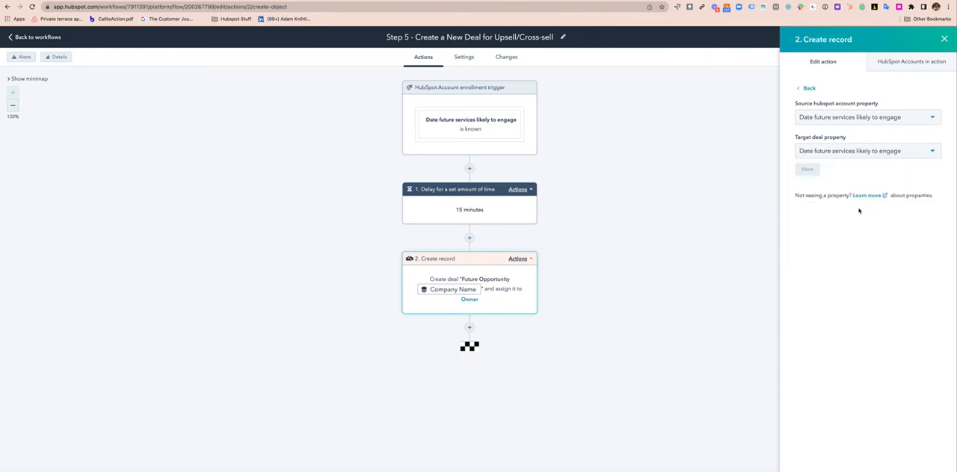
{"action": "left_click", "coordinate": [807, 169]}
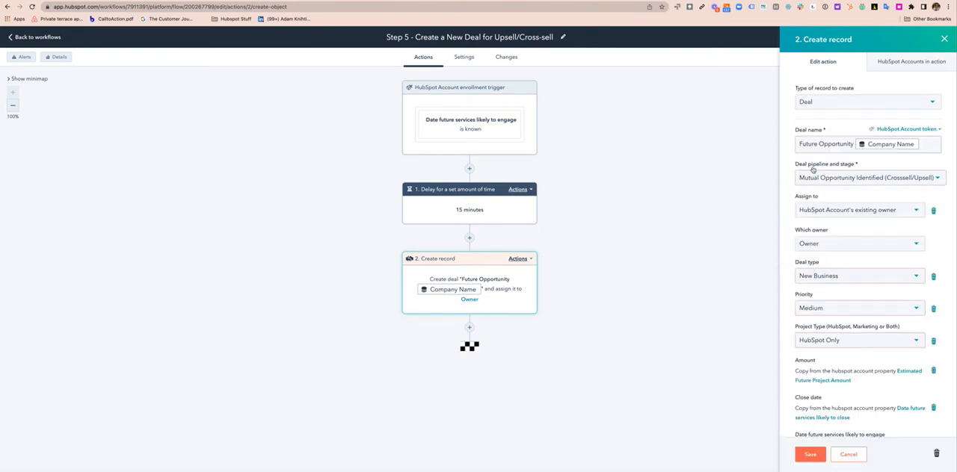
{"action": "left_click", "coordinate": [812, 455]}
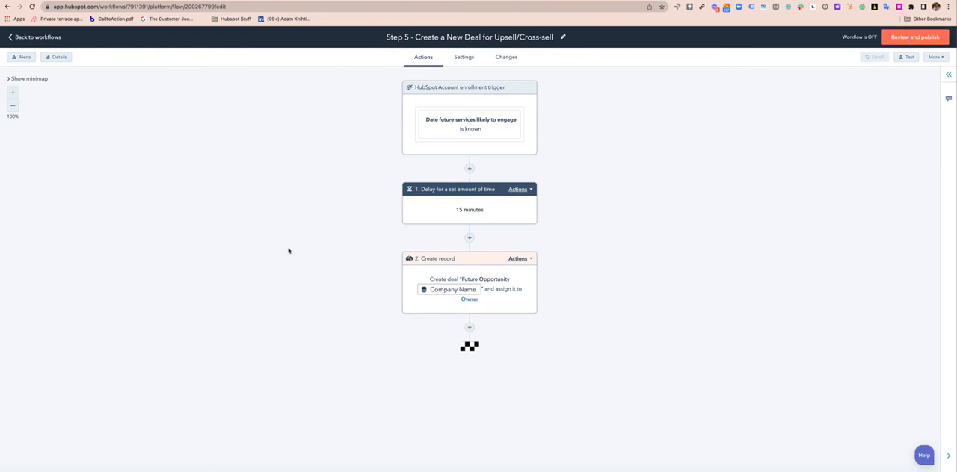
Start a new company-based blank workflow from the Upsell & Cross Sell Process folder
{"action": "left_click", "coordinate": [35, 36]}
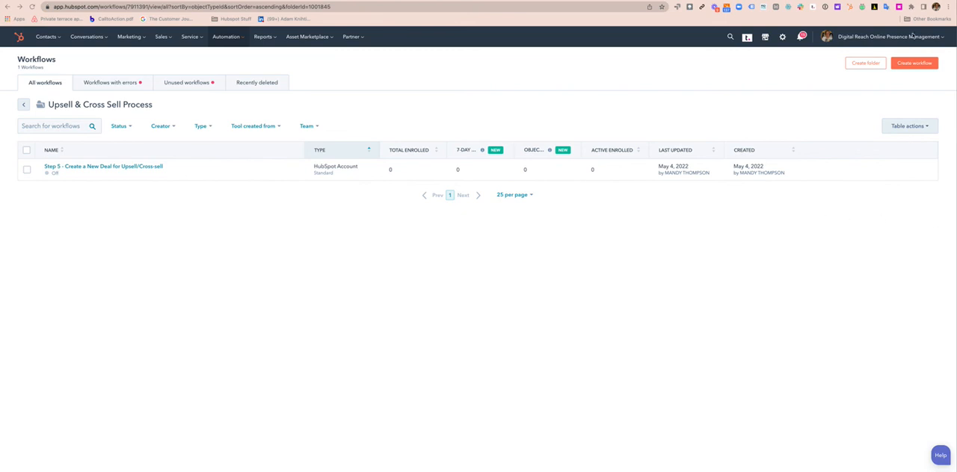
{"action": "left_click", "coordinate": [913, 64]}
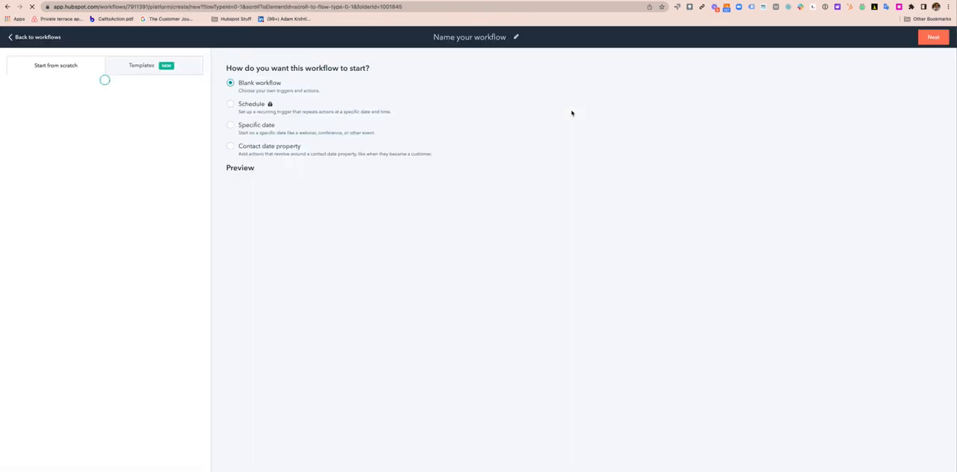
{"action": "left_click", "coordinate": [445, 39]}
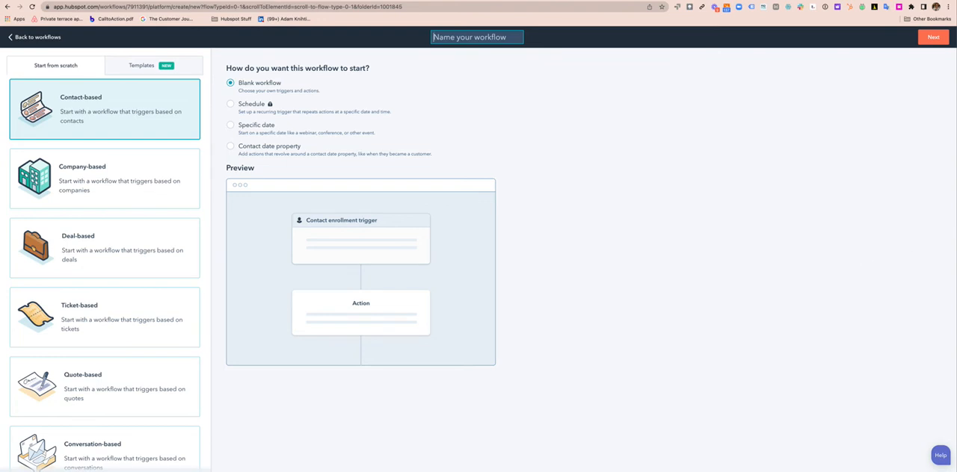
{"action": "left_click", "coordinate": [105, 179]}
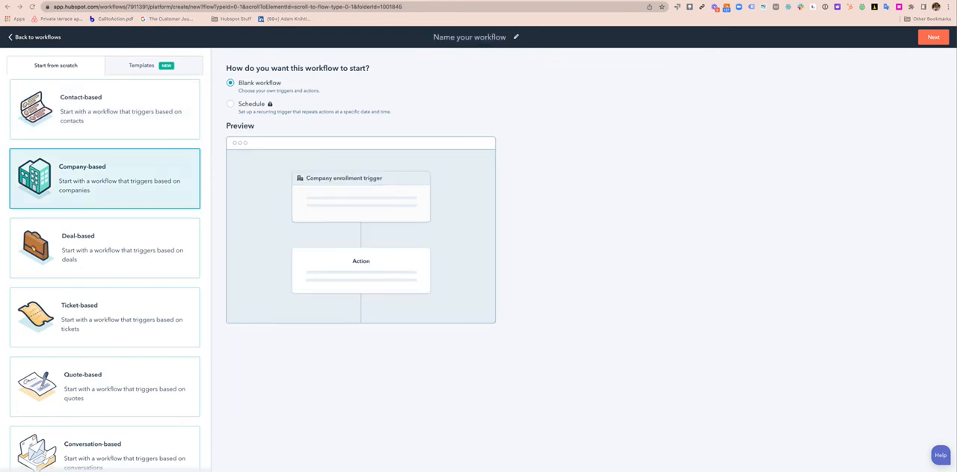
Name the new workflow "Step 6 - Notify Team of Upsell/Renewal Coming" and continue to its editor
{"action": "left_click", "coordinate": [443, 36]}
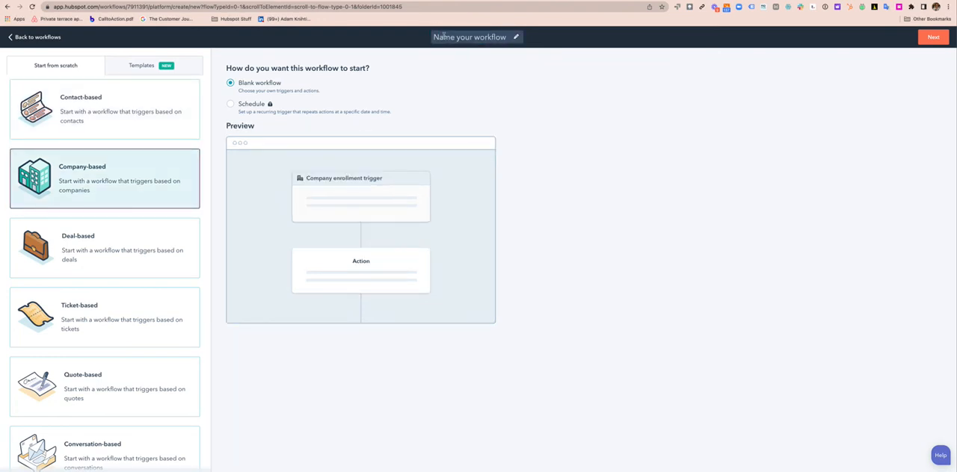
{"action": "left_click", "coordinate": [443, 36]}
{"action": "type", "text": "S"}
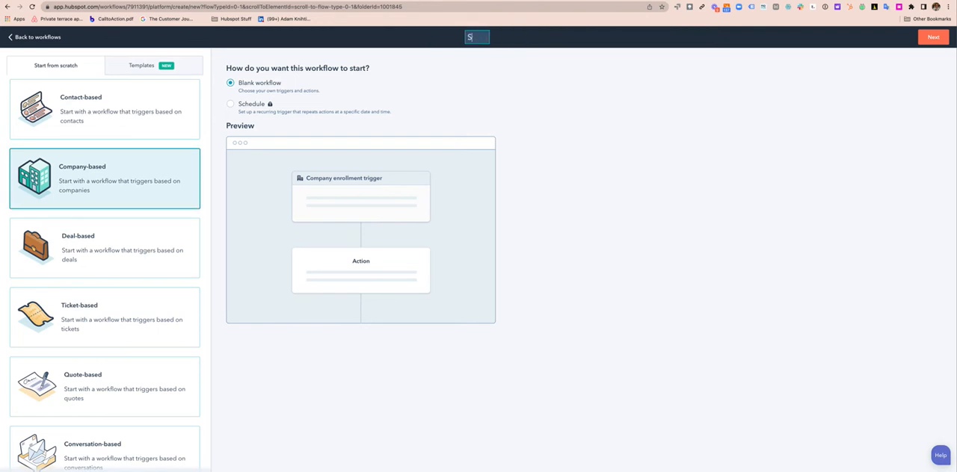
{"action": "type", "text": "tep 6 - Notify Team of"}
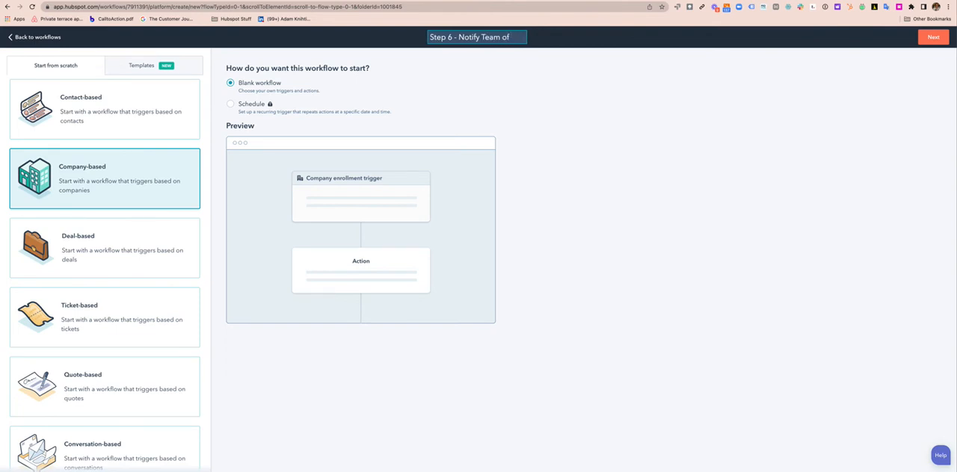
{"action": "type", "text": " Upsell/R"}
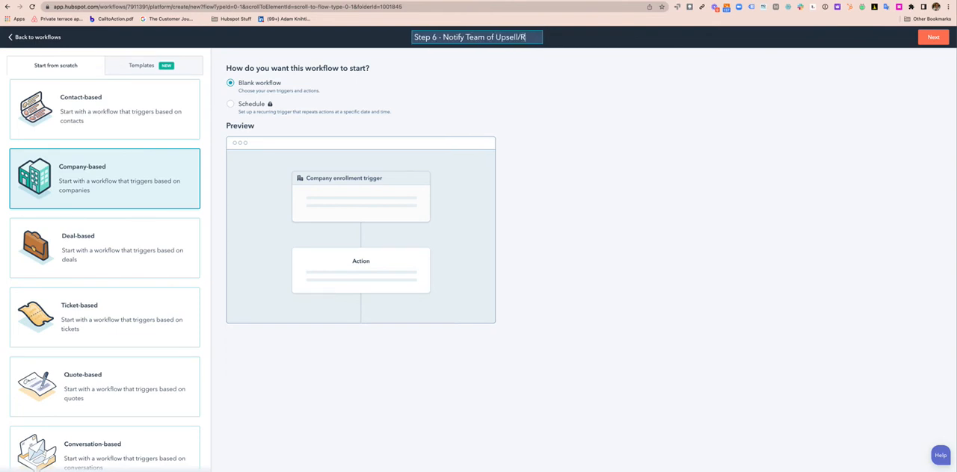
{"action": "type", "text": "enewal Coming"}
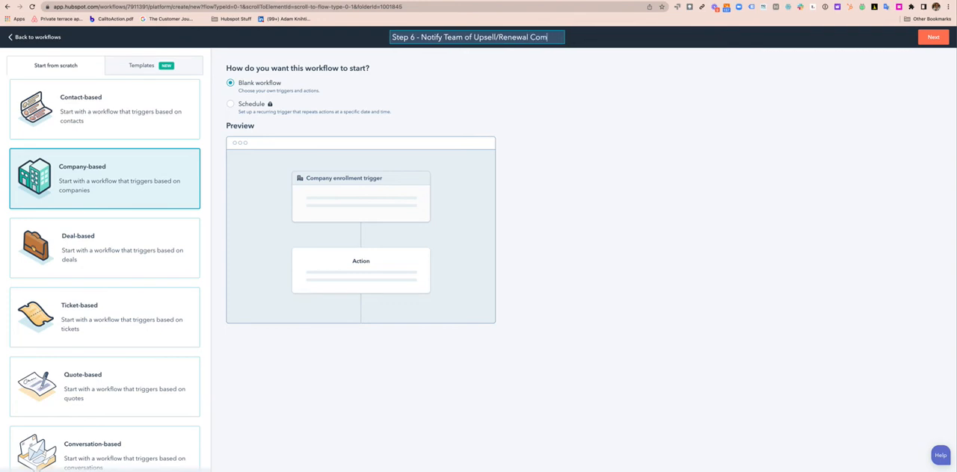
{"action": "left_click", "coordinate": [933, 38]}
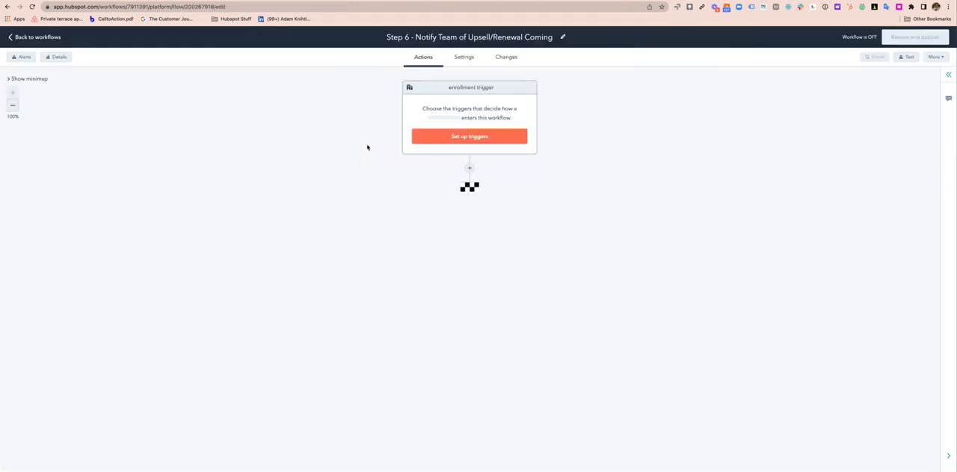
Start an enrollment trigger filtering on the associated HubSpot Account's "Date future services likely to engage" property
{"action": "left_click", "coordinate": [465, 133]}
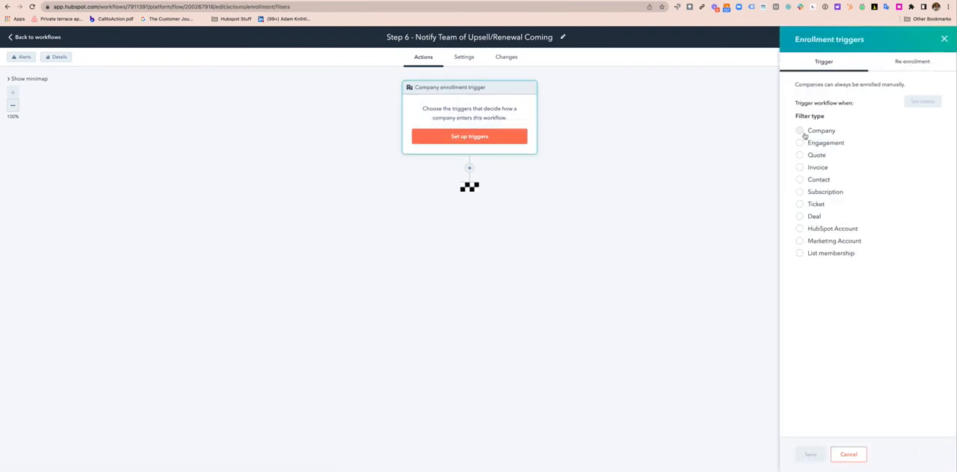
{"action": "left_click", "coordinate": [800, 229]}
{"action": "type", "text": "engag"}
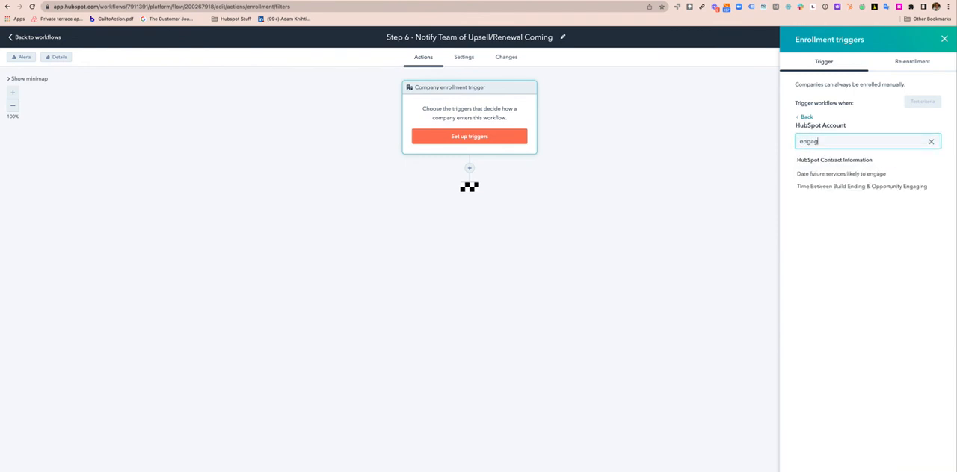
{"action": "type", "text": "e"}
{"action": "left_click", "coordinate": [829, 175]}
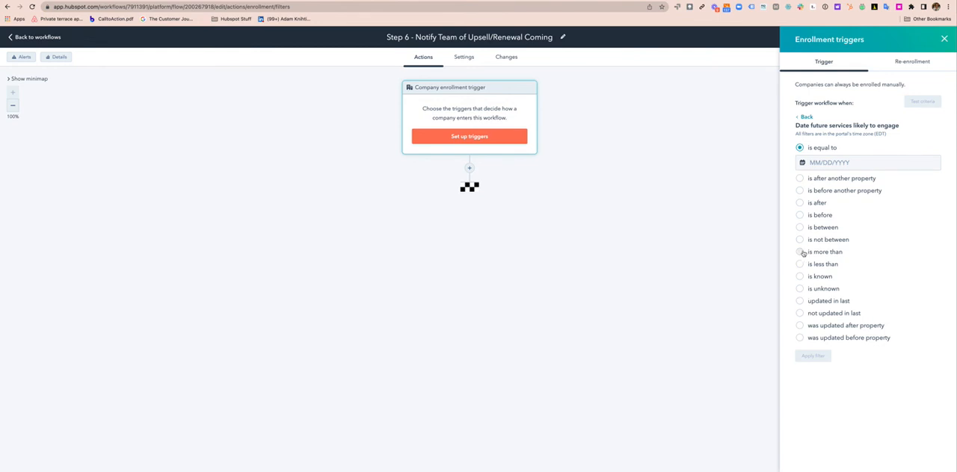
Set the trigger condition to is less than 60 days from now, apply the filter and save the enrollment trigger
{"action": "left_click", "coordinate": [799, 264]}
{"action": "type", "text": "1"}
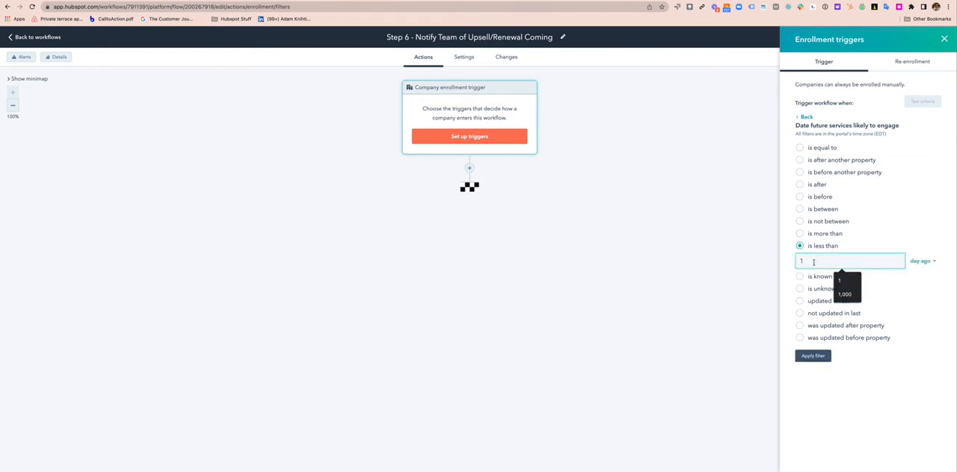
{"action": "type", "text": "60"}
{"action": "left_click", "coordinate": [921, 261]}
{"action": "left_click", "coordinate": [918, 296]}
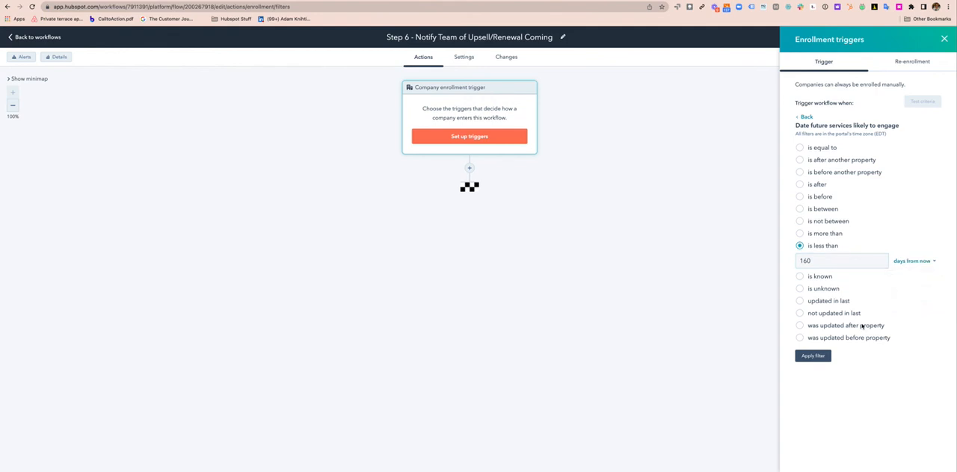
{"action": "left_click", "coordinate": [804, 260]}
{"action": "key", "text": "BackSpace"}
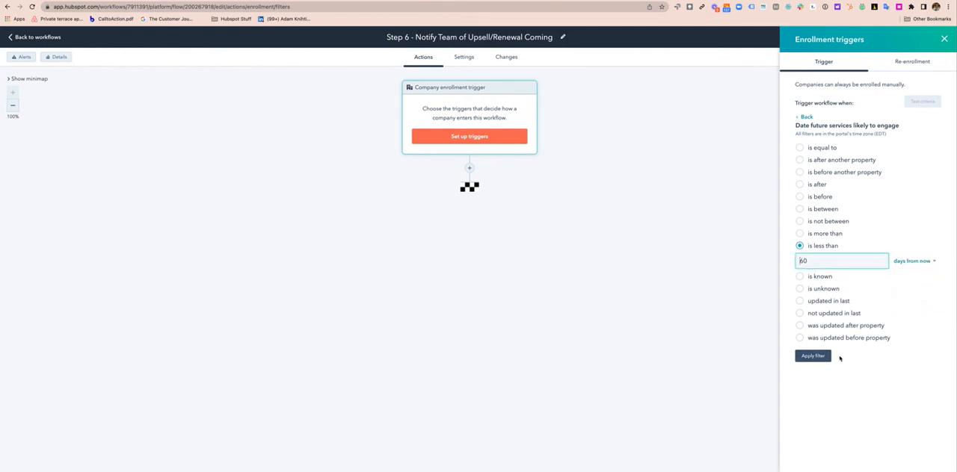
{"action": "left_click", "coordinate": [813, 357]}
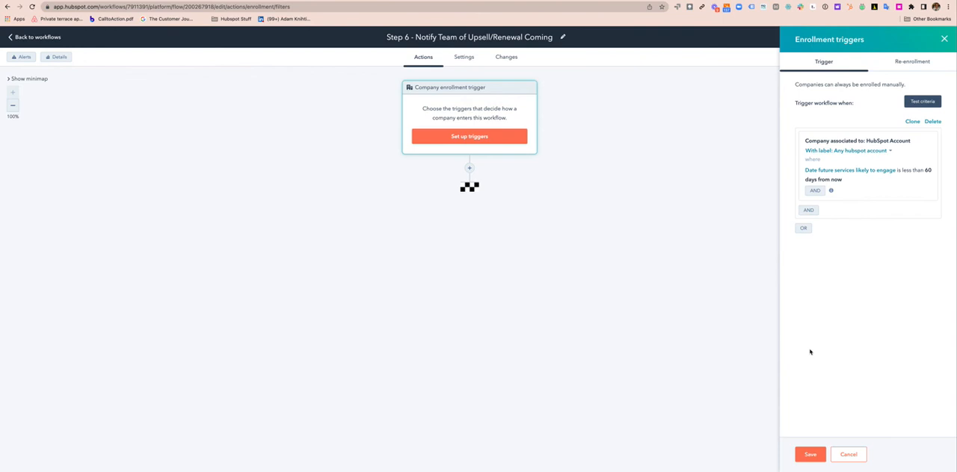
{"action": "left_click", "coordinate": [810, 454]}
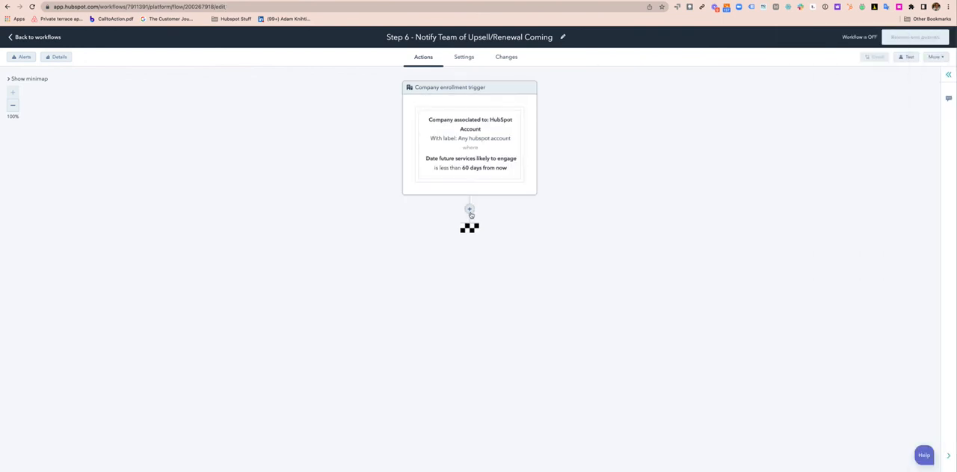
Add a Send in-app notification action directly after the enrollment trigger
{"action": "left_click", "coordinate": [470, 209]}
{"action": "scroll", "coordinate": [846, 349], "scroll_direction": "down", "scroll_amount": 2}
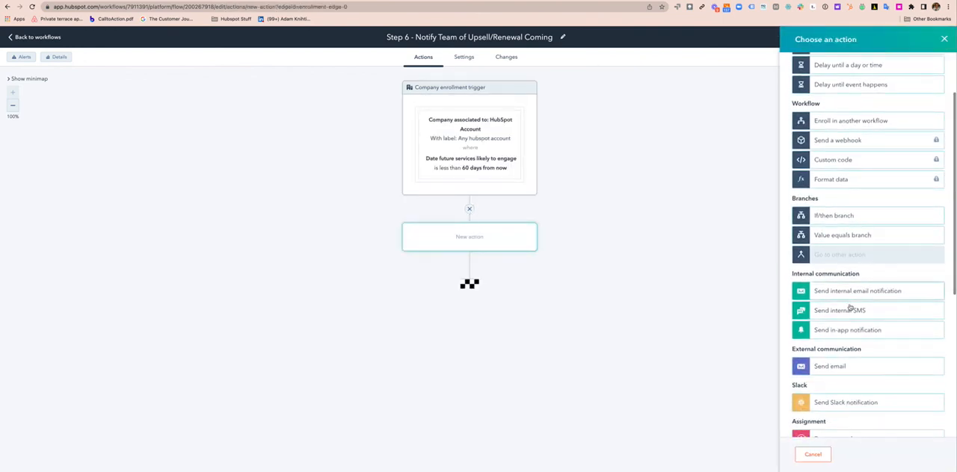
{"action": "left_click", "coordinate": [848, 331]}
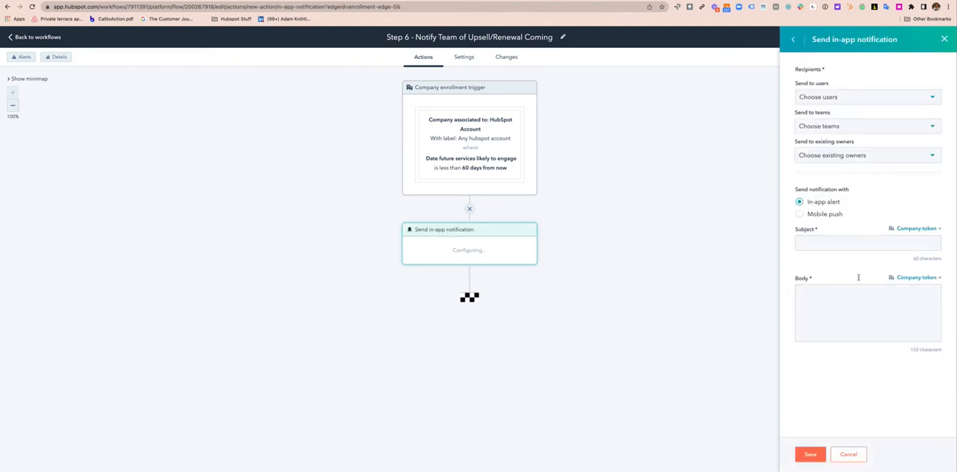
{"action": "left_click", "coordinate": [846, 126]}
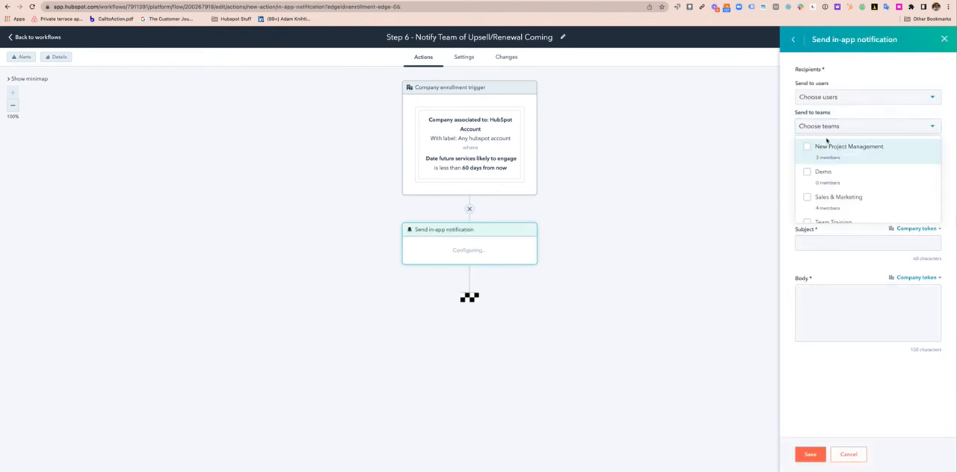
{"action": "scroll", "coordinate": [809, 160], "scroll_direction": "down", "scroll_amount": 1}
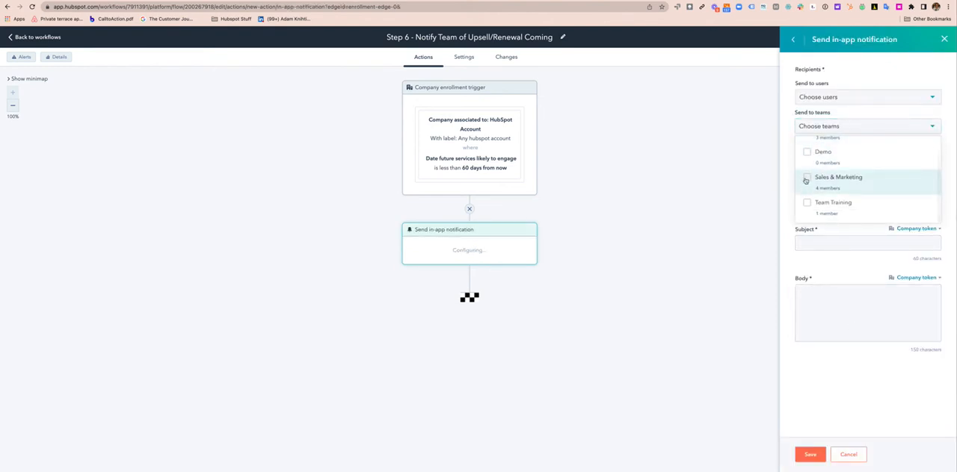
{"action": "left_click", "coordinate": [806, 177]}
{"action": "scroll", "coordinate": [807, 171], "scroll_direction": "up", "scroll_amount": 2}
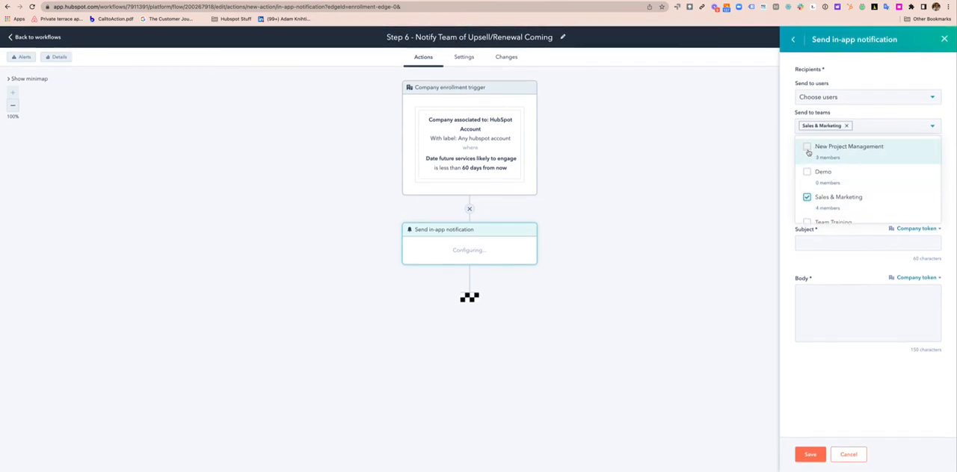
{"action": "left_click", "coordinate": [807, 149]}
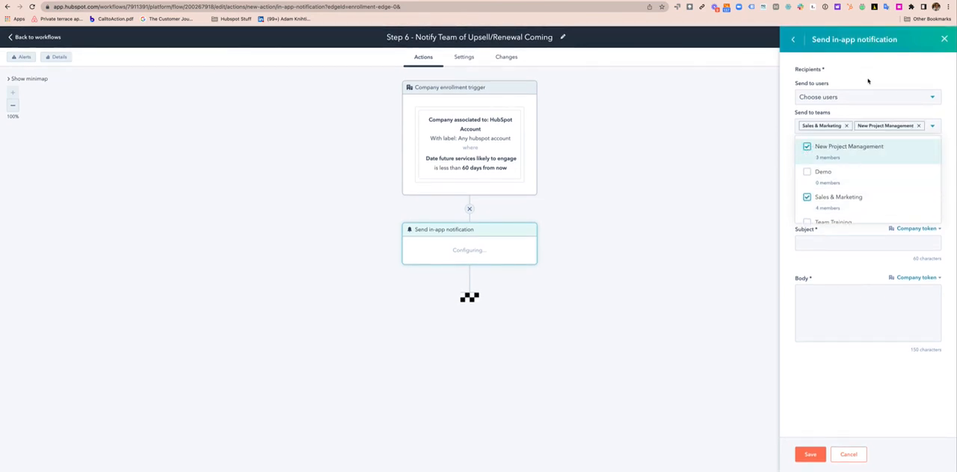
{"action": "left_click", "coordinate": [919, 126]}
{"action": "left_click", "coordinate": [846, 125]}
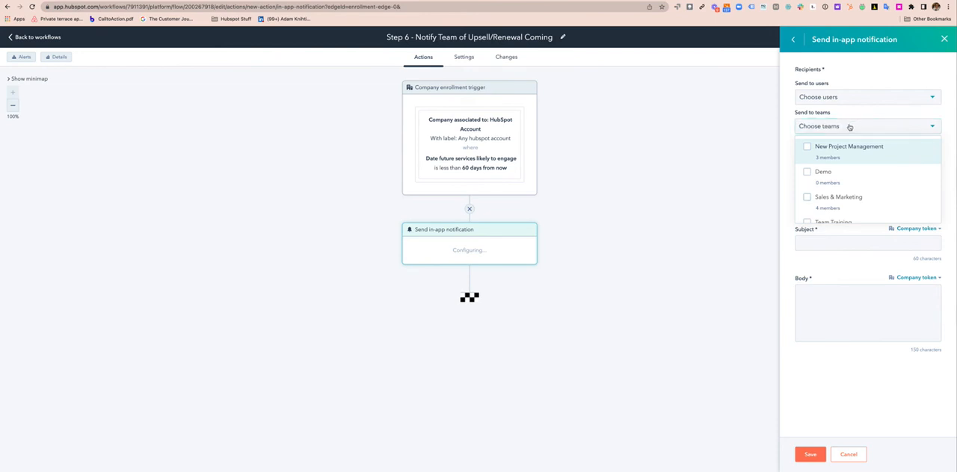
Search for two individual team members by name and add them as user recipients of the in-app notification
{"action": "left_click", "coordinate": [855, 99]}
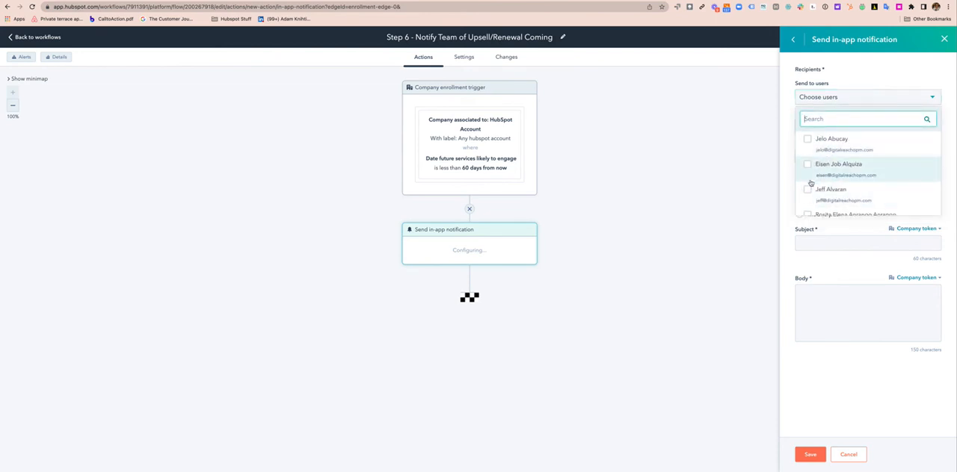
{"action": "type", "text": "josh"}
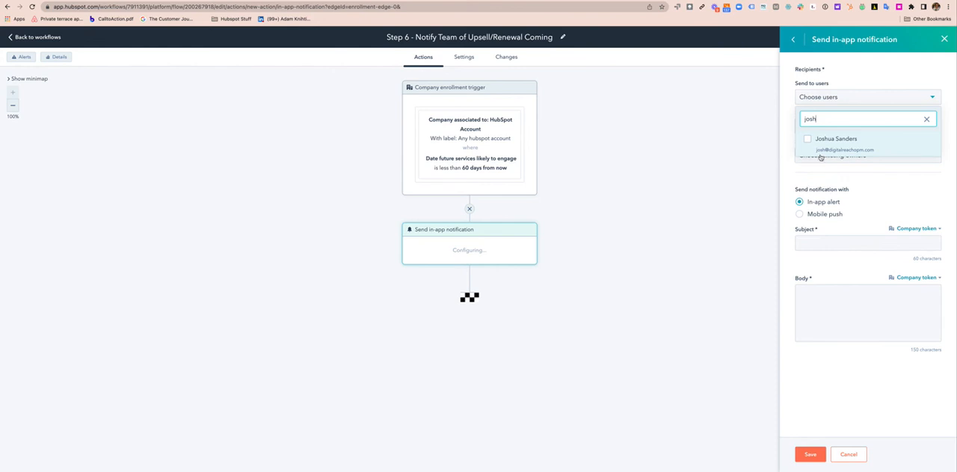
{"action": "left_click", "coordinate": [820, 146]}
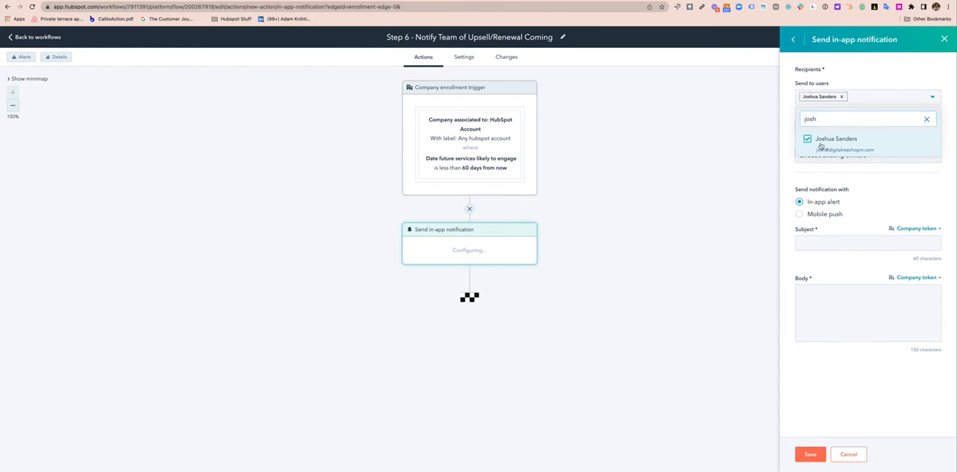
{"action": "double_click", "coordinate": [824, 119]}
{"action": "type", "text": "norie"}
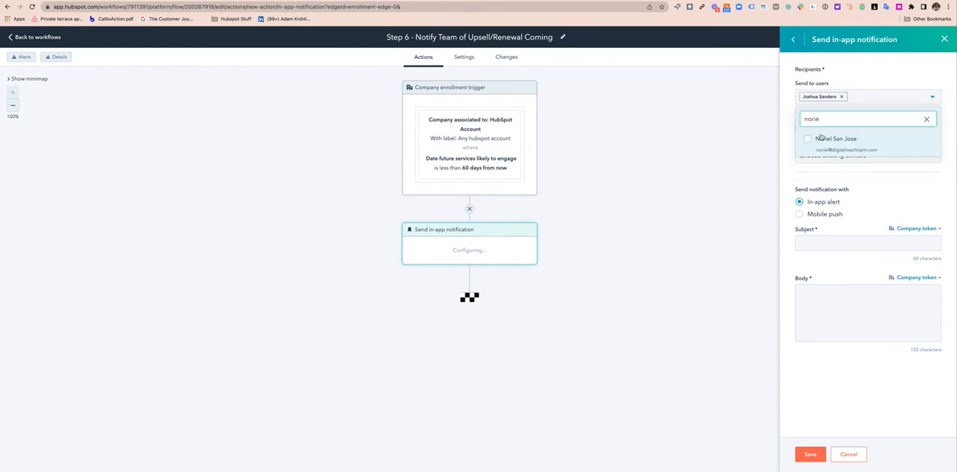
{"action": "left_click", "coordinate": [819, 138]}
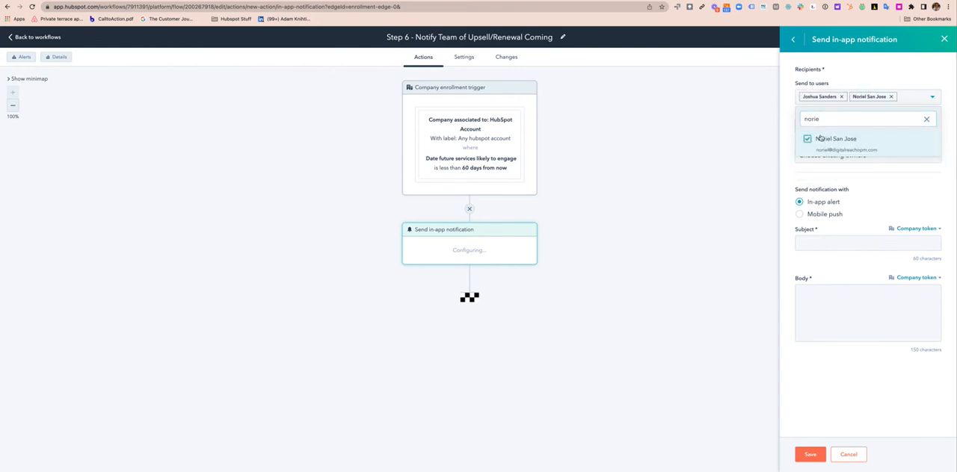
Add two more team members to the notification's user recipients, four in all
{"action": "left_click", "coordinate": [843, 120]}
{"action": "double_click", "coordinate": [843, 120]}
{"action": "type", "text": "doll"}
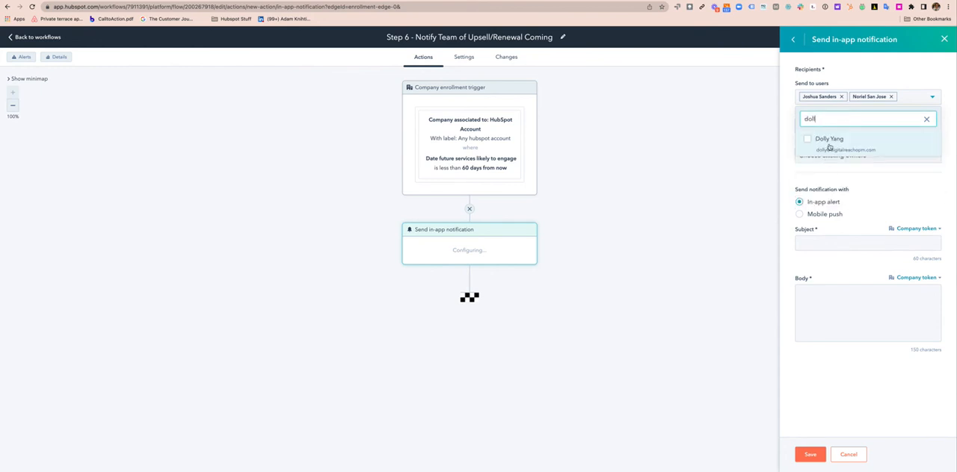
{"action": "left_click", "coordinate": [829, 142]}
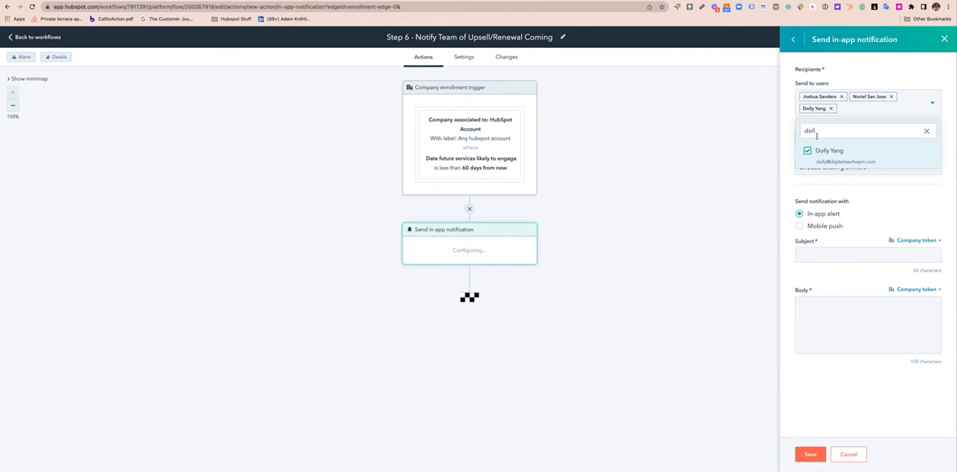
{"action": "double_click", "coordinate": [816, 135]}
{"action": "type", "text": "brian"}
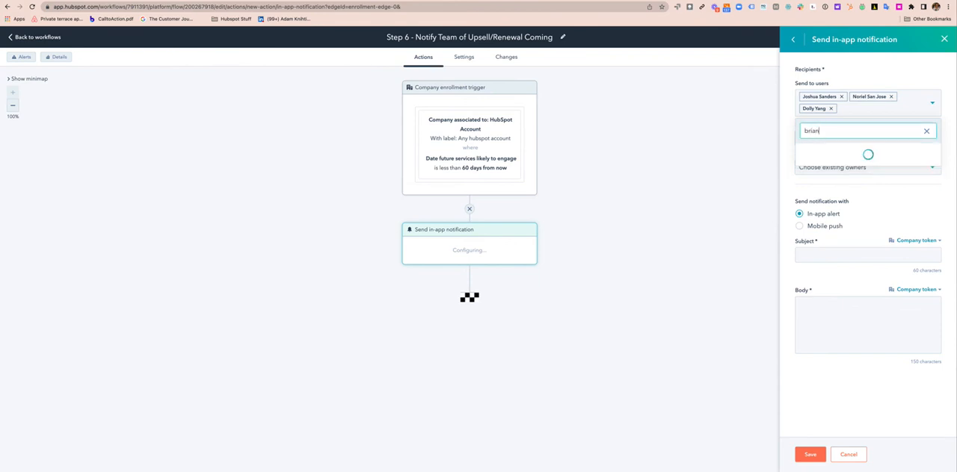
{"action": "left_click", "coordinate": [818, 153]}
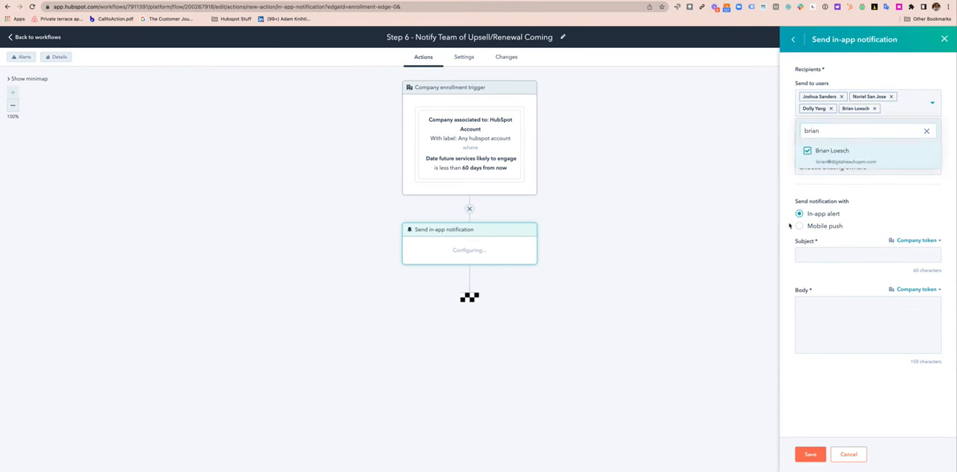
{"action": "left_click", "coordinate": [792, 198]}
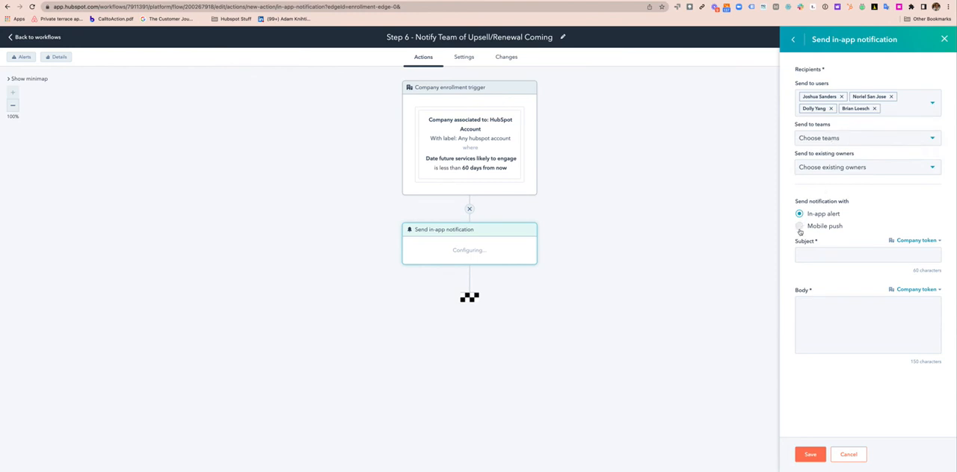
Enter "Future Opportunity Coming in 60 Days for" as the notification's subject
{"action": "left_click", "coordinate": [805, 254]}
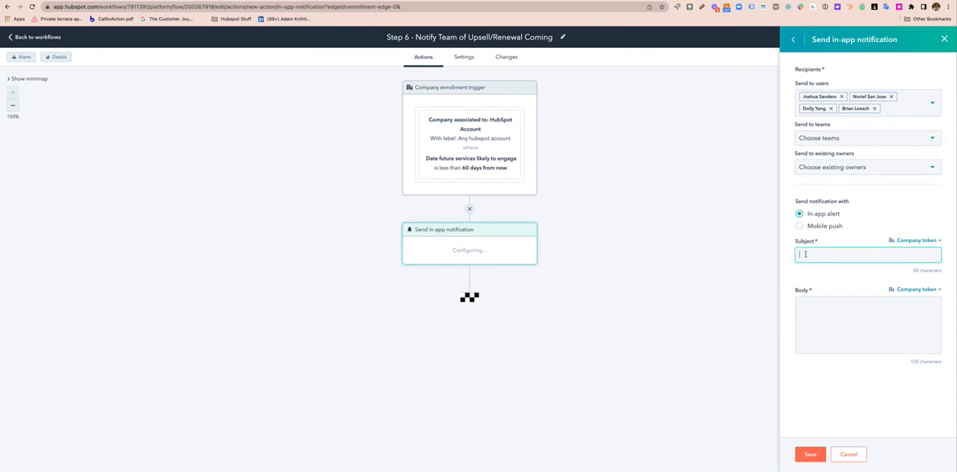
{"action": "type", "text": "Future Opportunity Coming in 60 Days"}
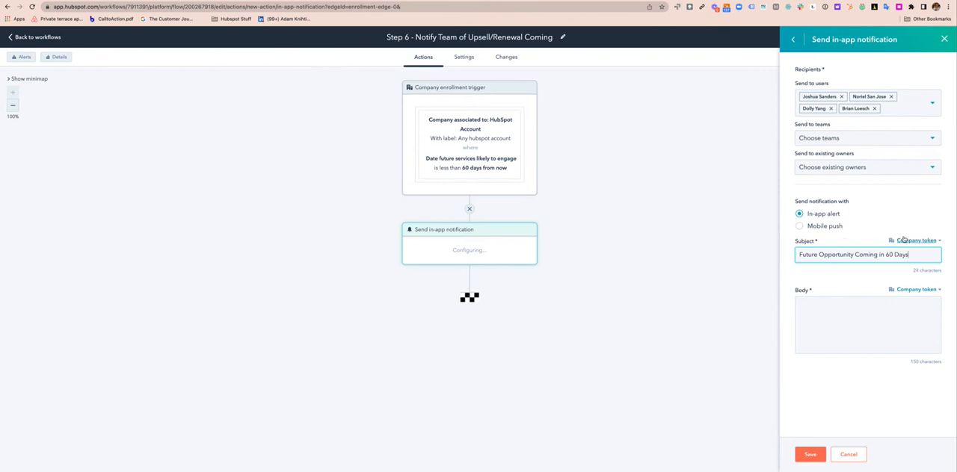
{"action": "type", "text": " for"}
Insert the primary company's Company name token at the end of the subject and save the notification action
{"action": "left_click", "coordinate": [915, 242]}
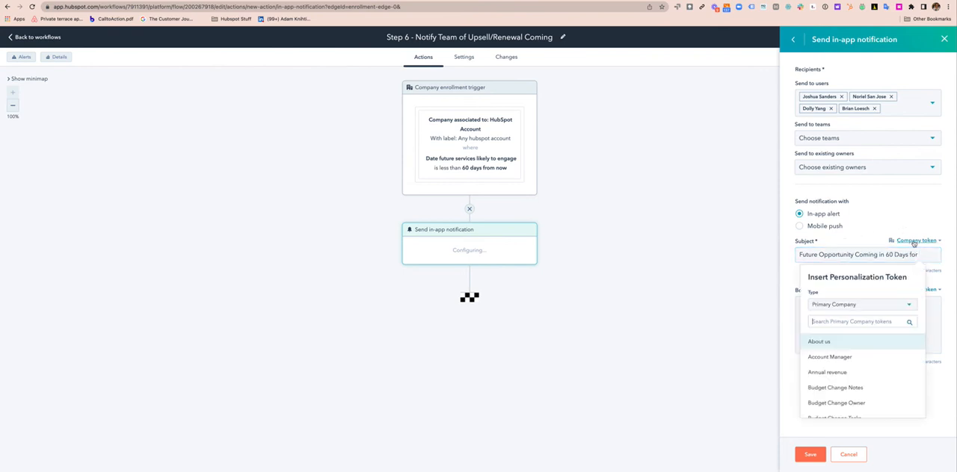
{"action": "type", "text": "company"}
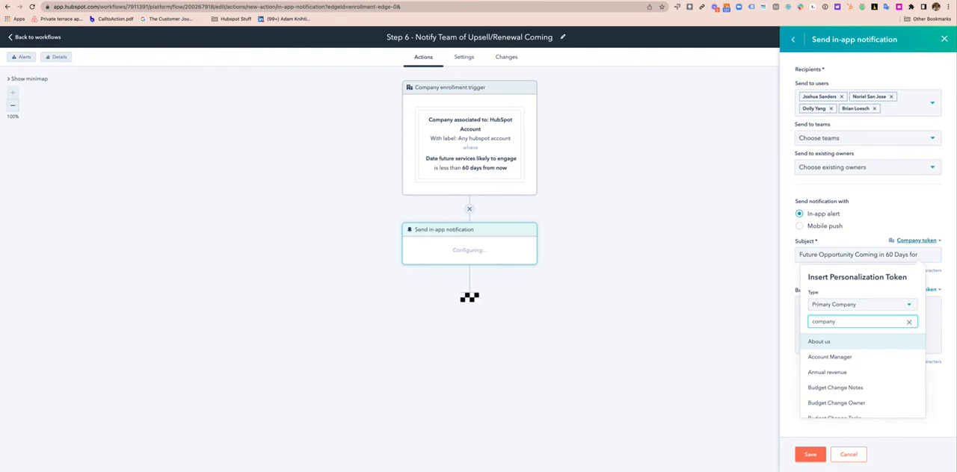
{"action": "type", "text": " name"}
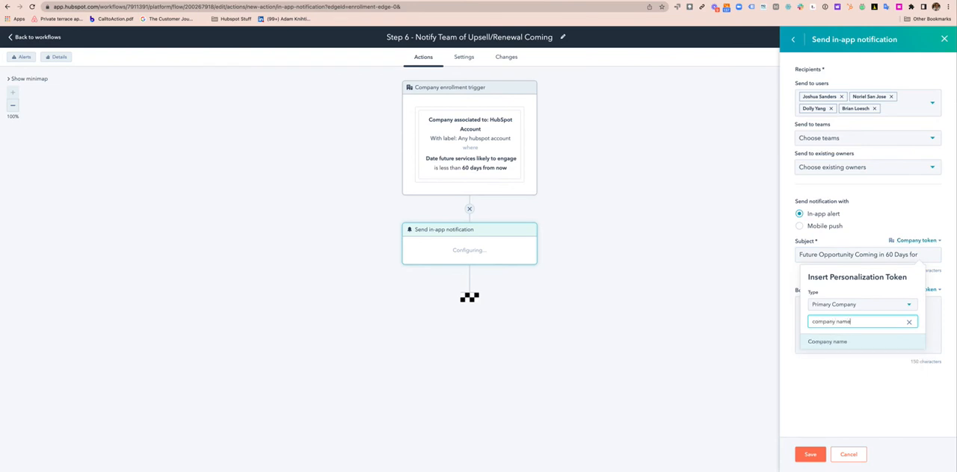
{"action": "left_click", "coordinate": [843, 346]}
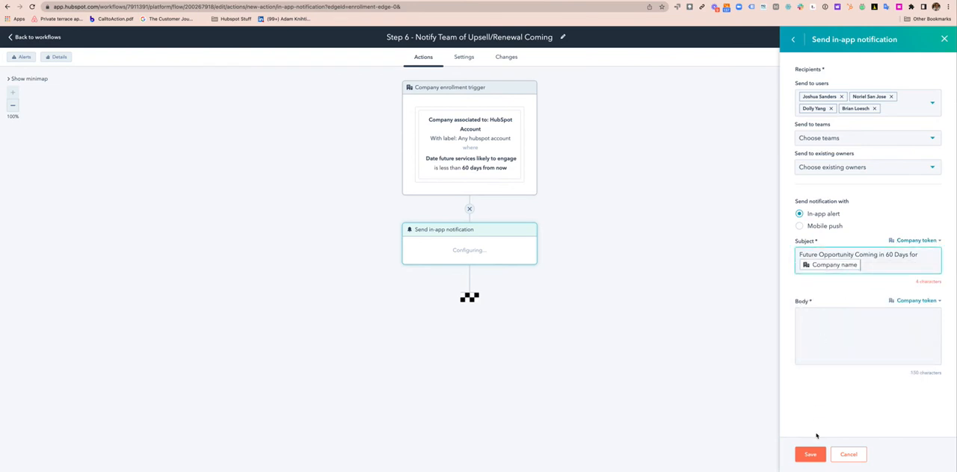
{"action": "left_click", "coordinate": [810, 456]}
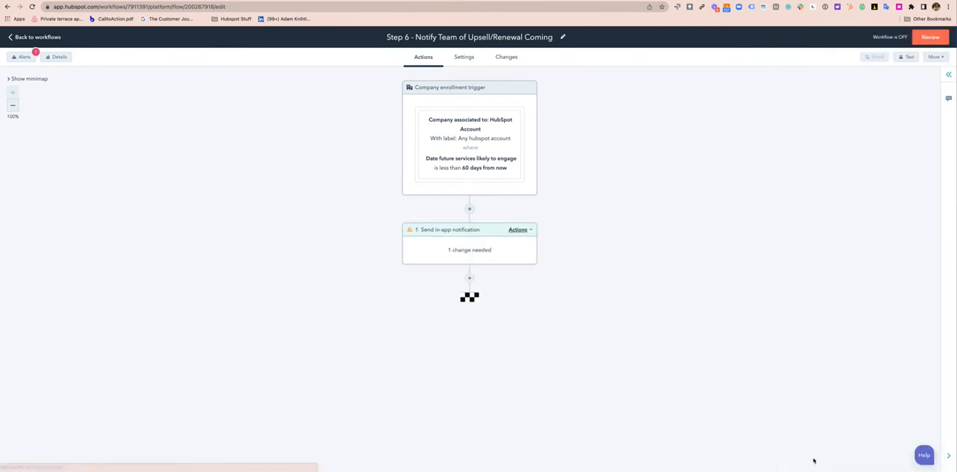
Begin the in-app notification's body with "Please look at the future deal record to see what potential services the client is likely to pursue."
{"action": "left_click", "coordinate": [451, 250]}
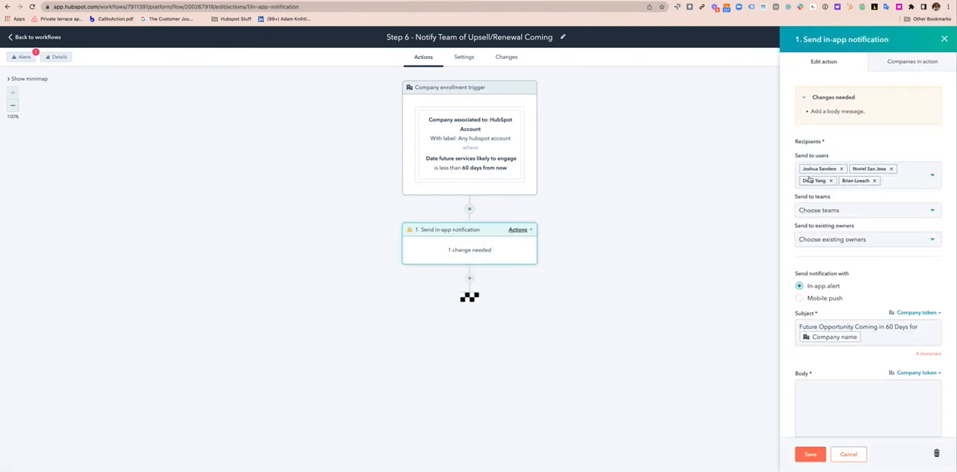
{"action": "left_click", "coordinate": [822, 402]}
{"action": "type", "text": "P"}
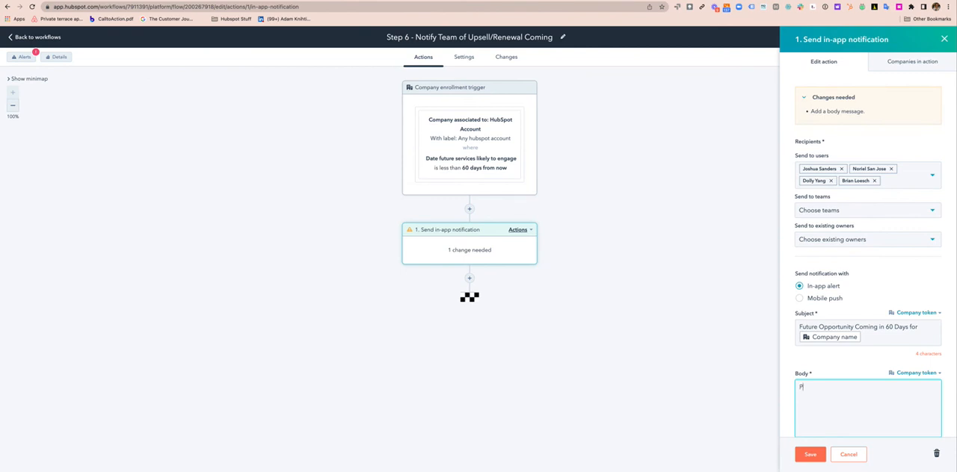
{"action": "type", "text": "lease look at the future deal record"}
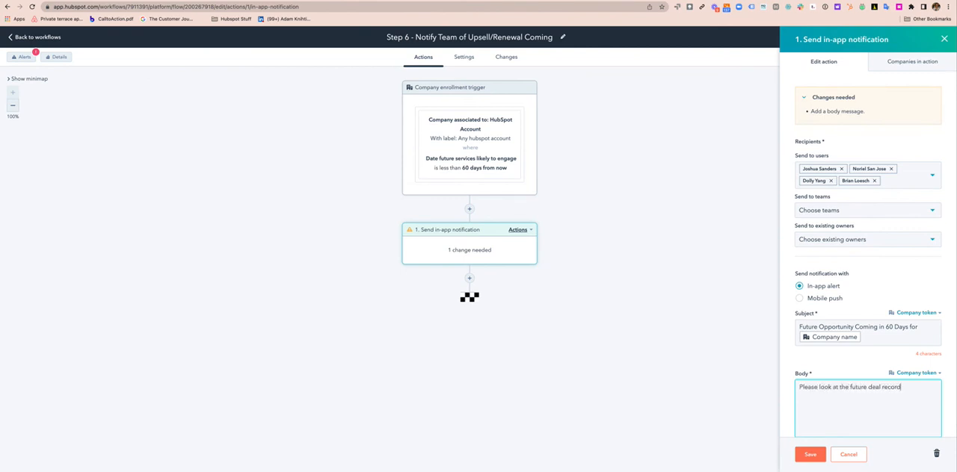
{"action": "type", "text": " to serewhat potential services the client ("}
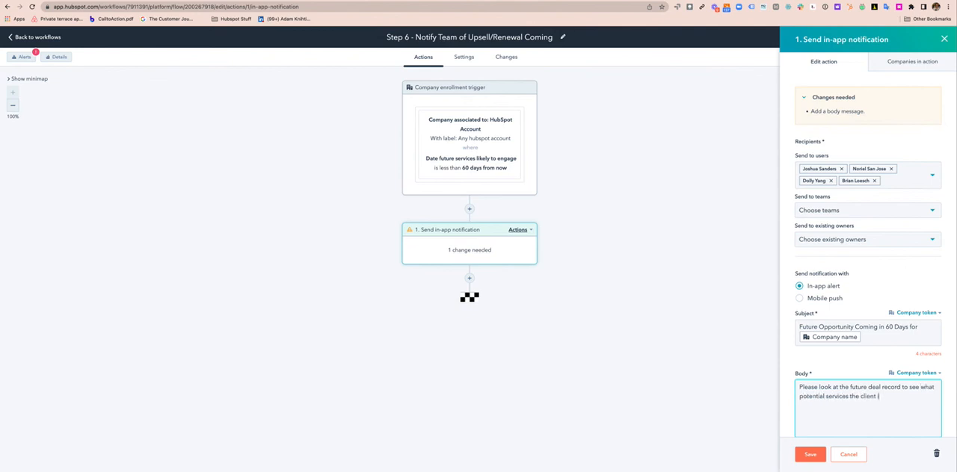
{"action": "key", "text": "BackSpace"}
{"action": "type", "text": "is likely to pursue."}
Add a second paragraph to the notification body reading "Please read notes, look at website engagement, and content scoring"
{"action": "key", "text": "Return"}
{"action": "type", "text": "Please read notes, look at webs"}
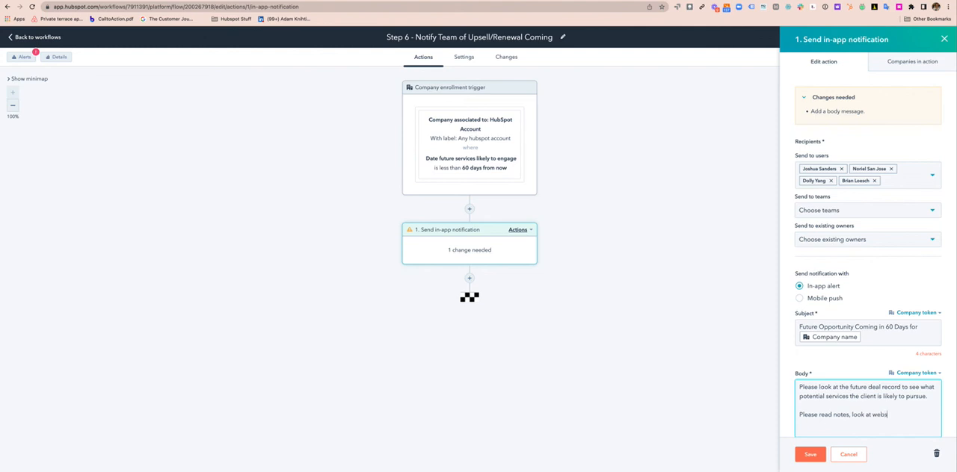
{"action": "type", "text": "ite engagement, a"}
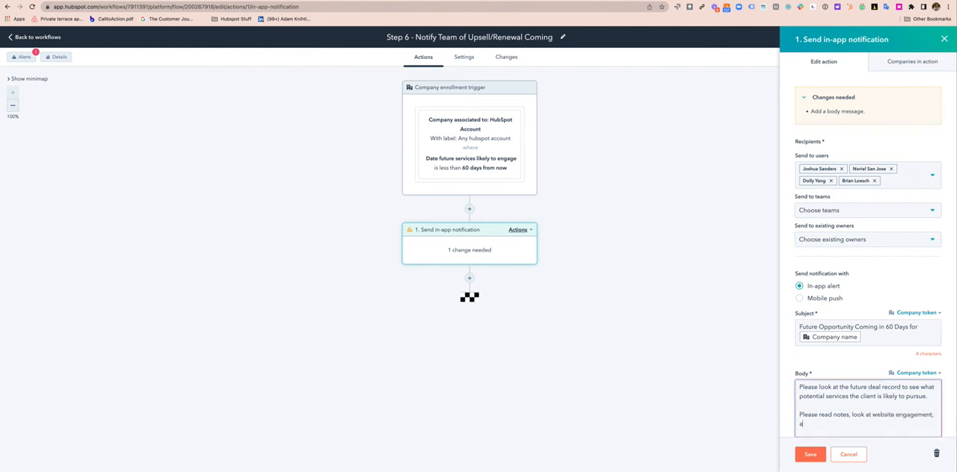
{"action": "type", "text": "nd content scoring"}
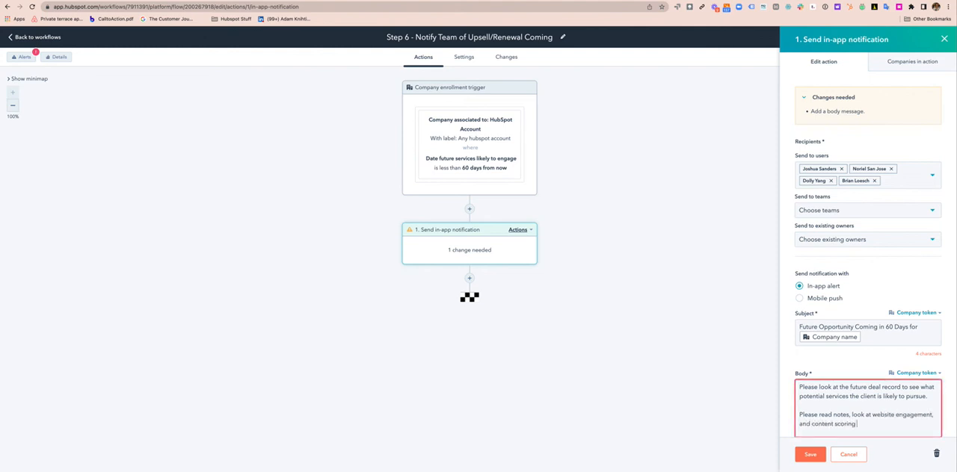
Replace the text after "Please read" in the notification body with "through HSAR" and save the action
{"action": "scroll", "coordinate": [818, 365], "scroll_direction": "down", "scroll_amount": 1}
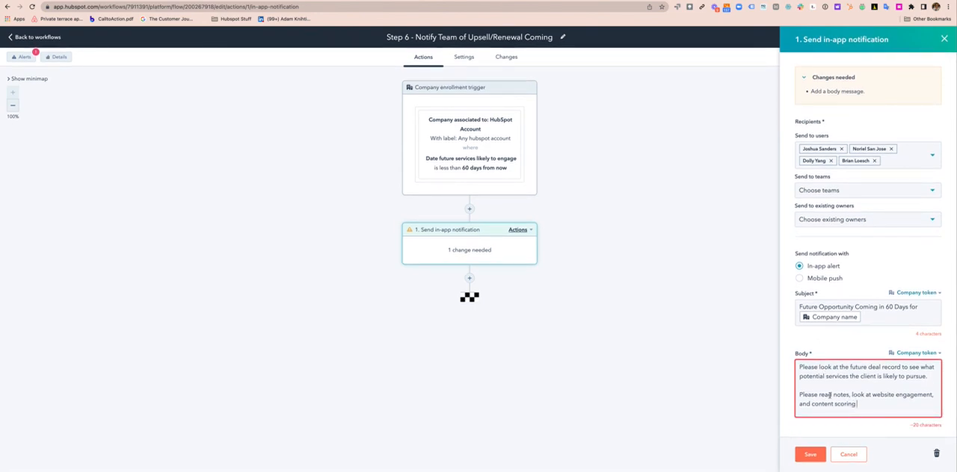
{"action": "left_click_drag", "start_coordinate": [834, 396], "coordinate": [858, 404]}
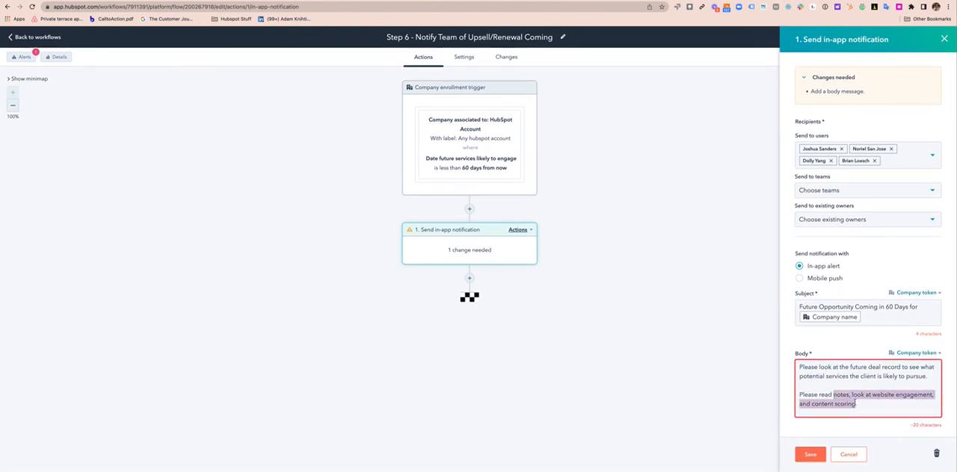
{"action": "type", "text": "through HS"}
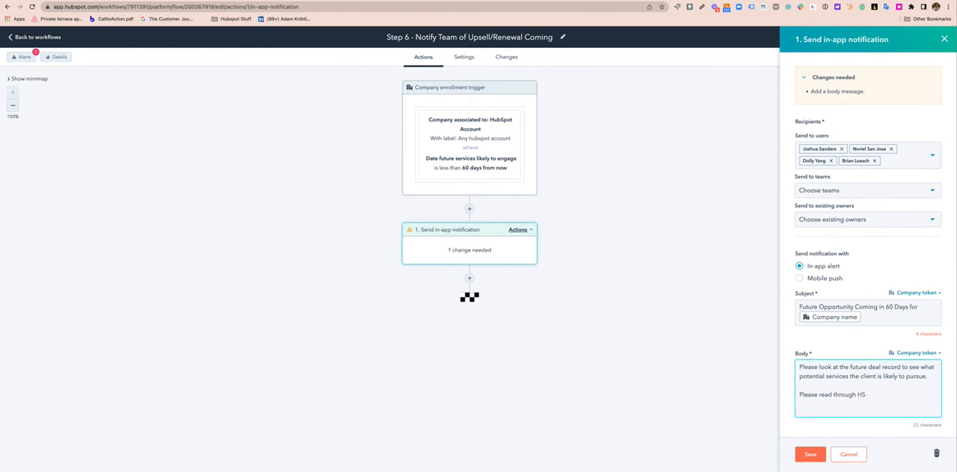
{"action": "type", "text": "AR"}
{"action": "left_click", "coordinate": [810, 455]}
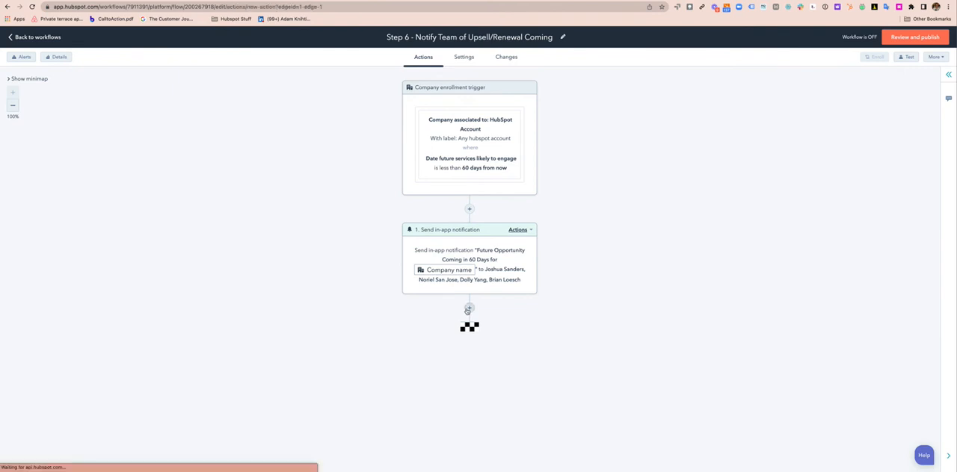
Add a Slack notification action after the in-app notification and send it to the #hubspot-crew channel
{"action": "left_click", "coordinate": [469, 307]}
{"action": "scroll", "coordinate": [850, 341], "scroll_direction": "down", "scroll_amount": 5}
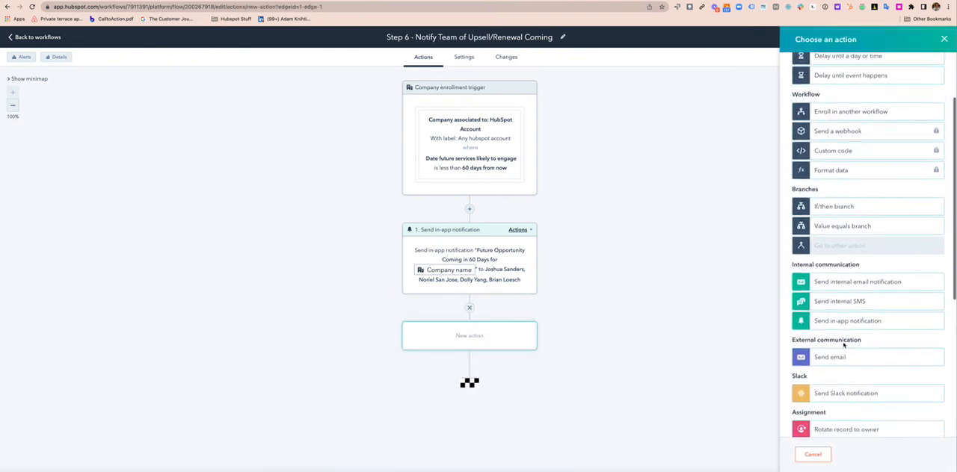
{"action": "left_click", "coordinate": [840, 387]}
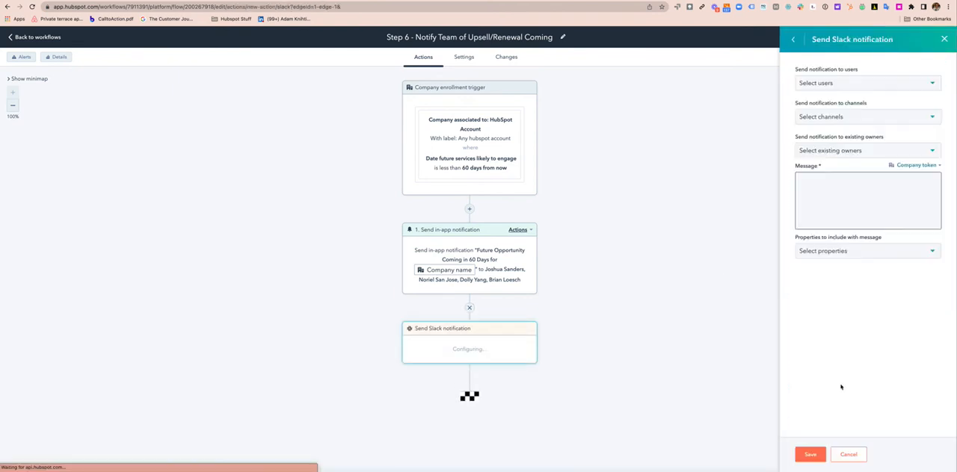
{"action": "left_click", "coordinate": [827, 117]}
{"action": "type", "text": "j"}
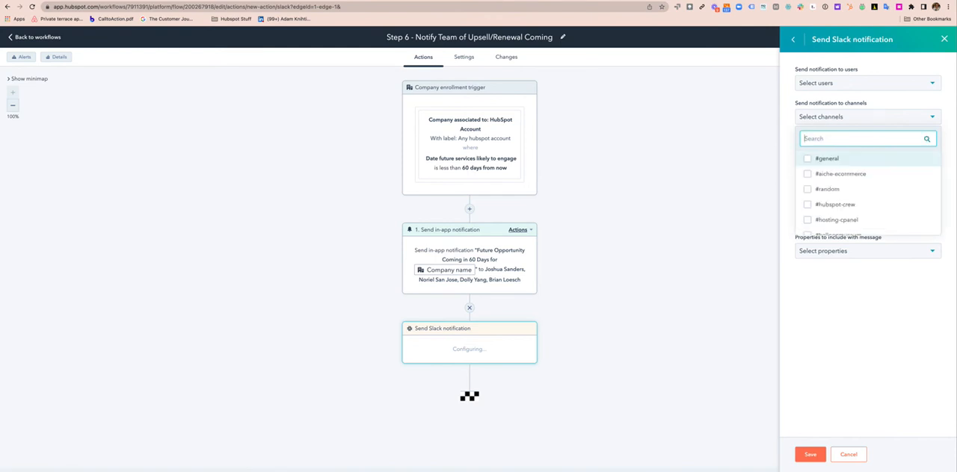
{"action": "type", "text": "h"}
{"action": "key", "text": "BackSpace"}
{"action": "key", "text": "BackSpace"}
{"action": "type", "text": "hubspot"}
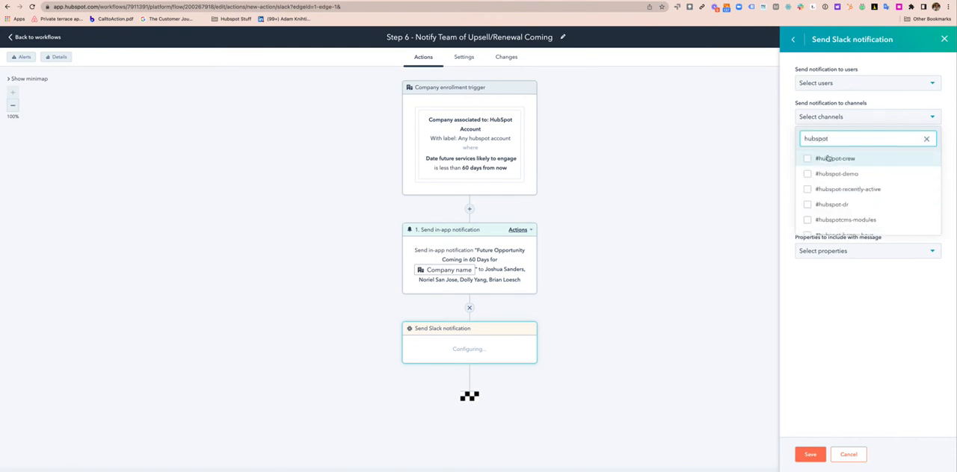
{"action": "left_click", "coordinate": [828, 158]}
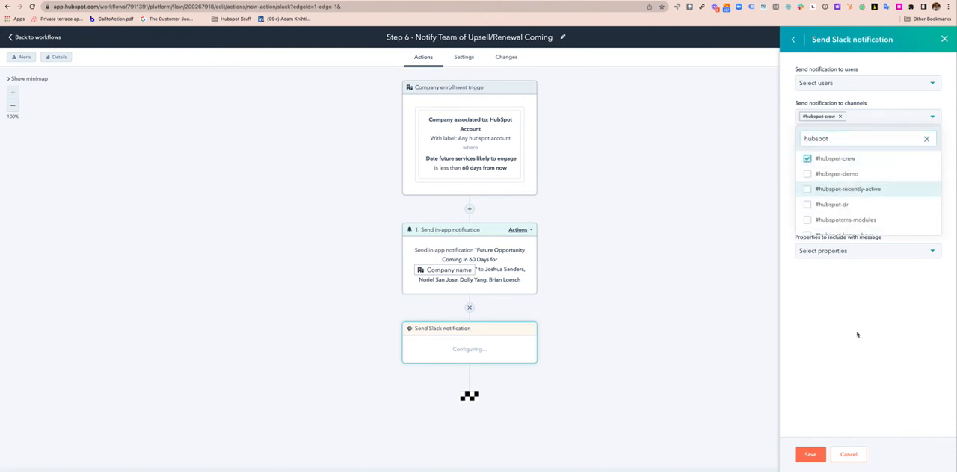
{"action": "left_click", "coordinate": [857, 339]}
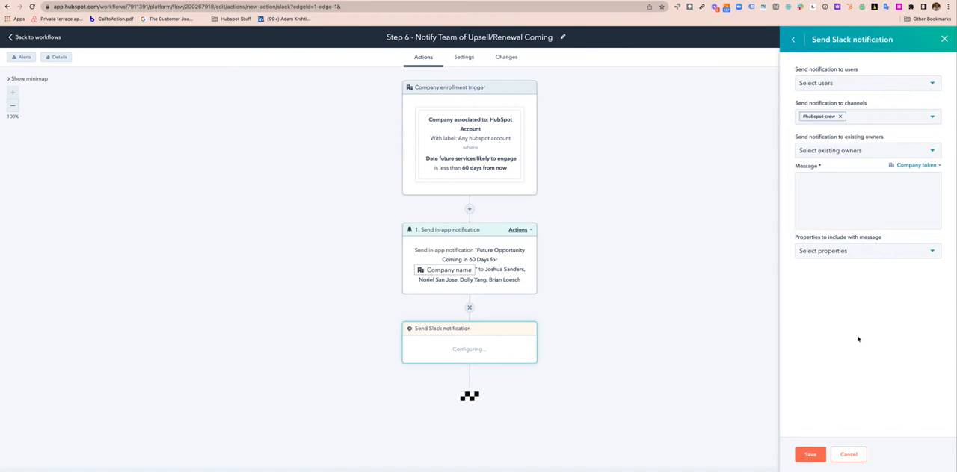
Enter "New Opportunity approaching in 60 days for" as the Slack notification's message
{"action": "left_click", "coordinate": [821, 183]}
{"action": "type", "text": "New "}
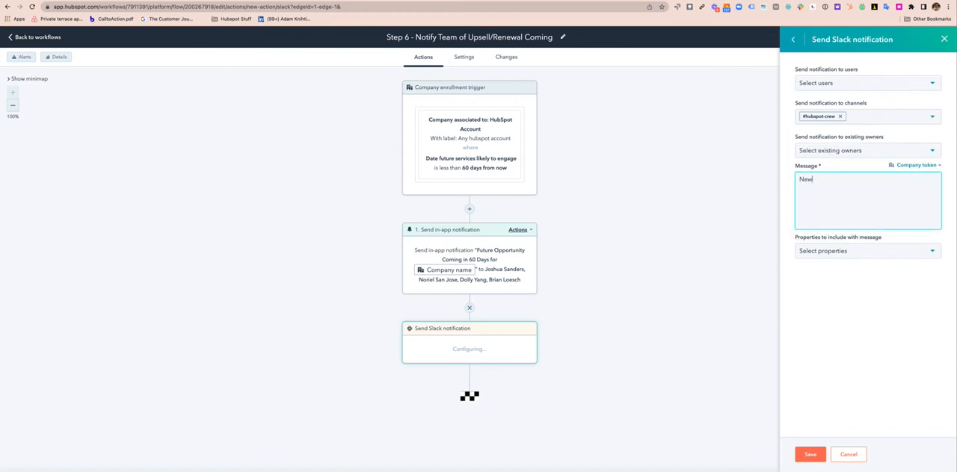
{"action": "type", "text": "Opportunity approaching in 60 days for"}
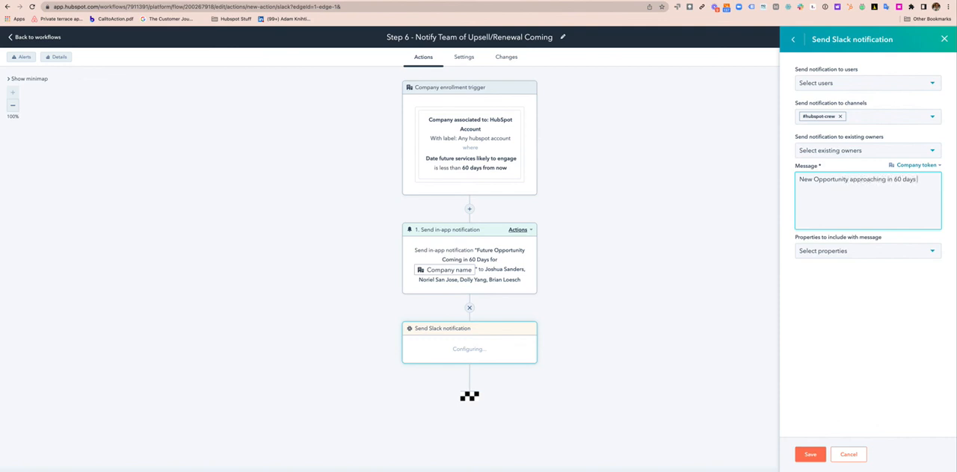
Insert the primary company's Company name token at the end of the Slack message and save the action
{"action": "left_click", "coordinate": [934, 166]}
{"action": "type", "text": "name"}
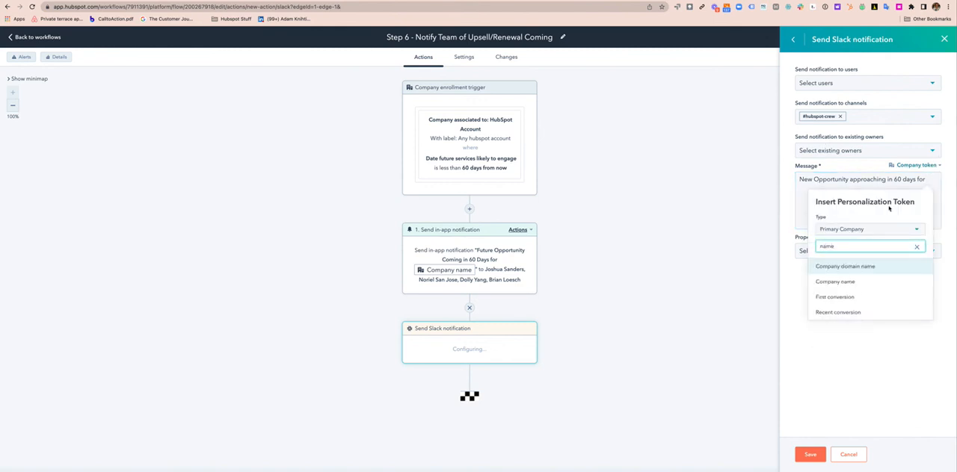
{"action": "left_click", "coordinate": [851, 290]}
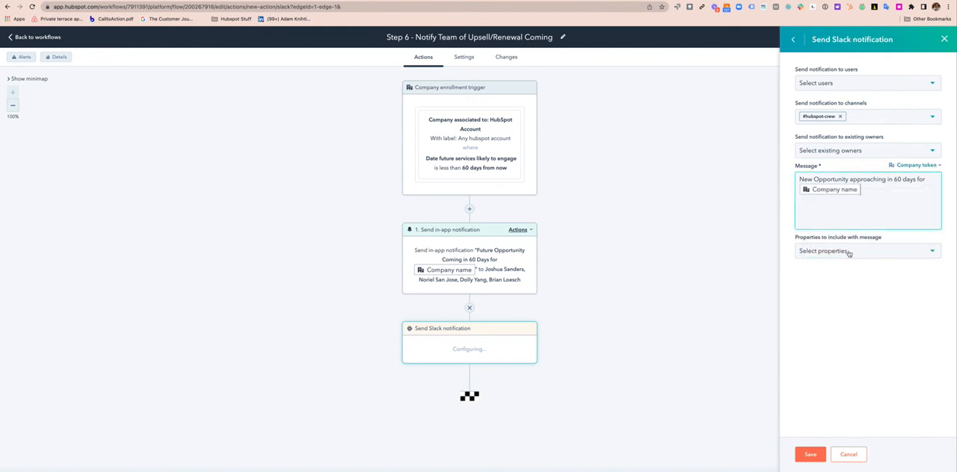
{"action": "left_click", "coordinate": [847, 253]}
{"action": "left_click", "coordinate": [847, 252]}
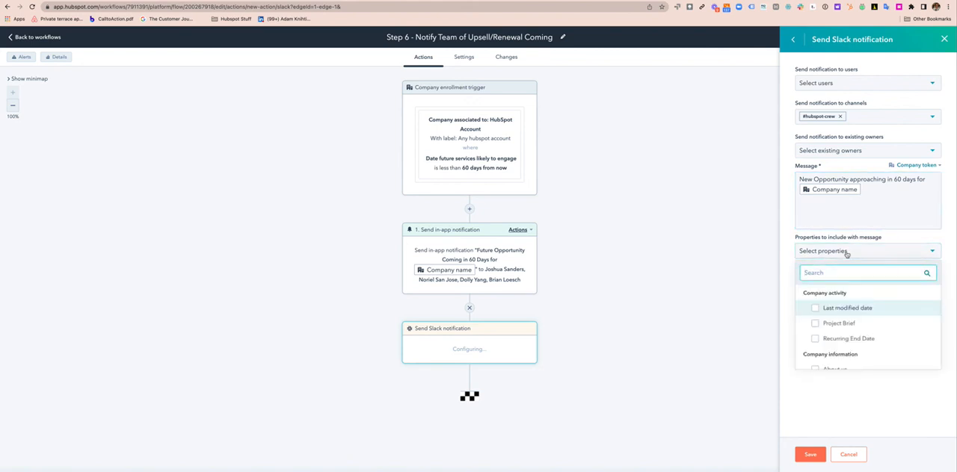
{"action": "left_click", "coordinate": [869, 189]}
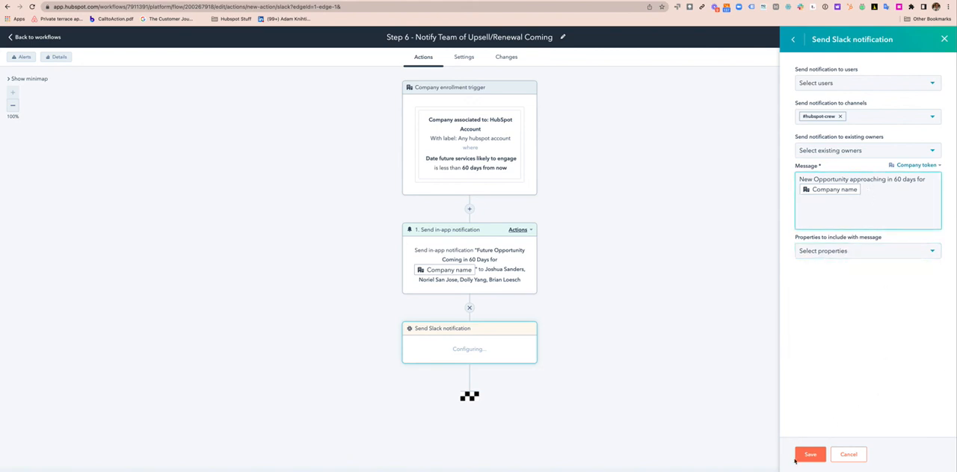
{"action": "left_click", "coordinate": [798, 457]}
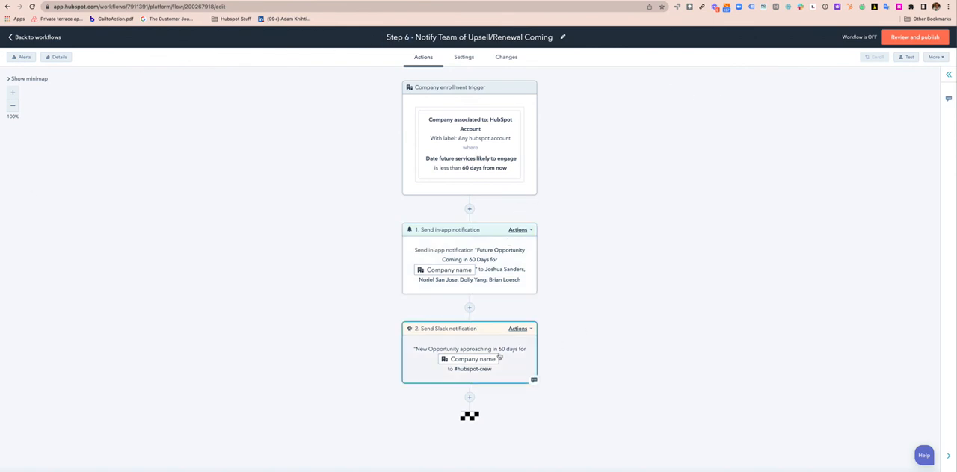
Return to the workflow list and create a blank contact-based workflow named "Step 7 - CSM Checks Status"
{"action": "left_click", "coordinate": [17, 36]}
{"action": "left_click", "coordinate": [913, 64]}
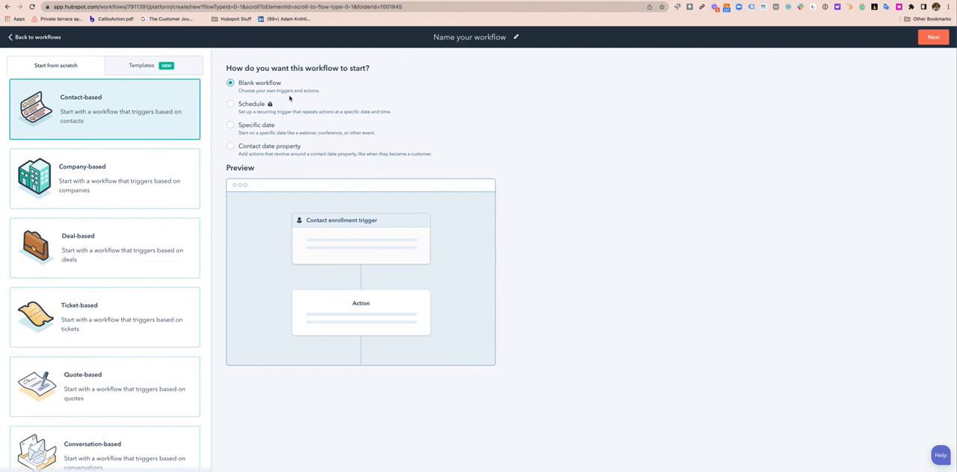
{"action": "left_click", "coordinate": [458, 37]}
{"action": "type", "text": "St"}
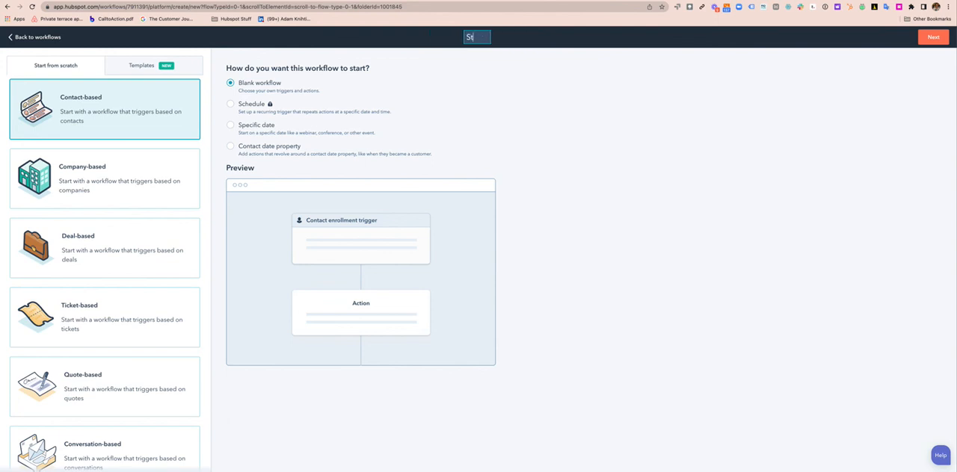
{"action": "type", "text": "ep 7 - CSM Ch"}
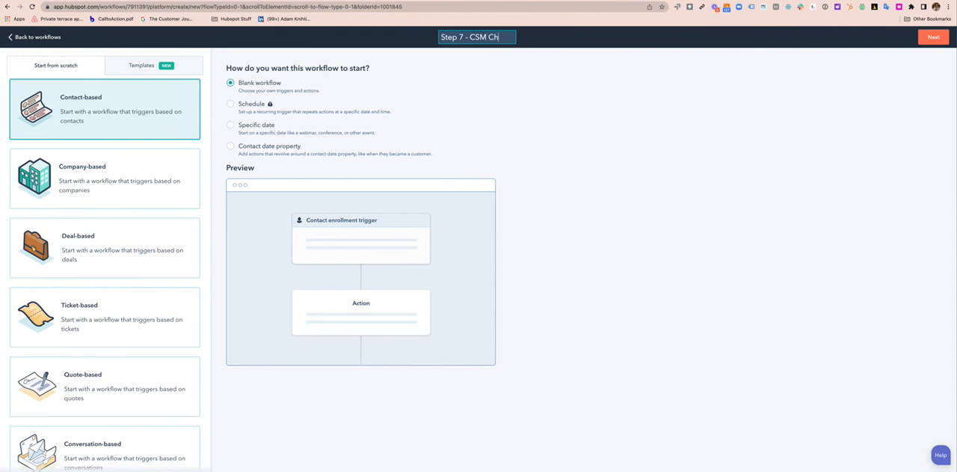
{"action": "type", "text": "ecks Tatus"}
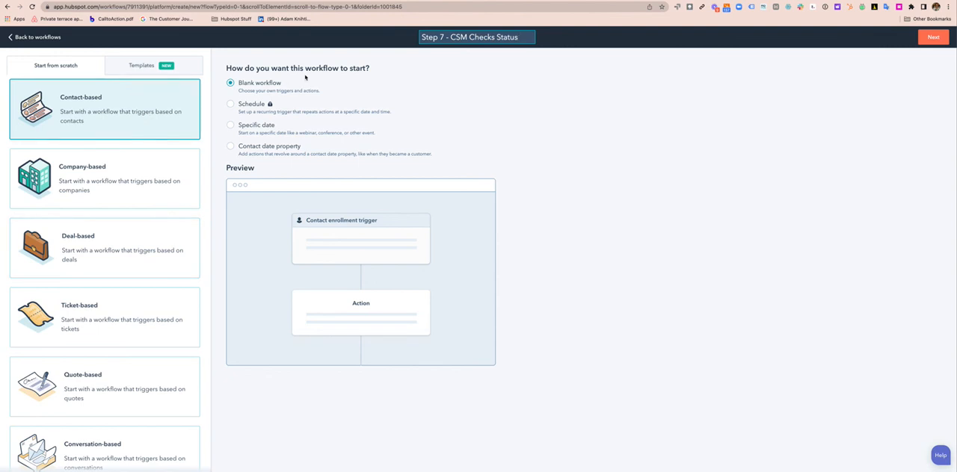
{"action": "left_click", "coordinate": [933, 36]}
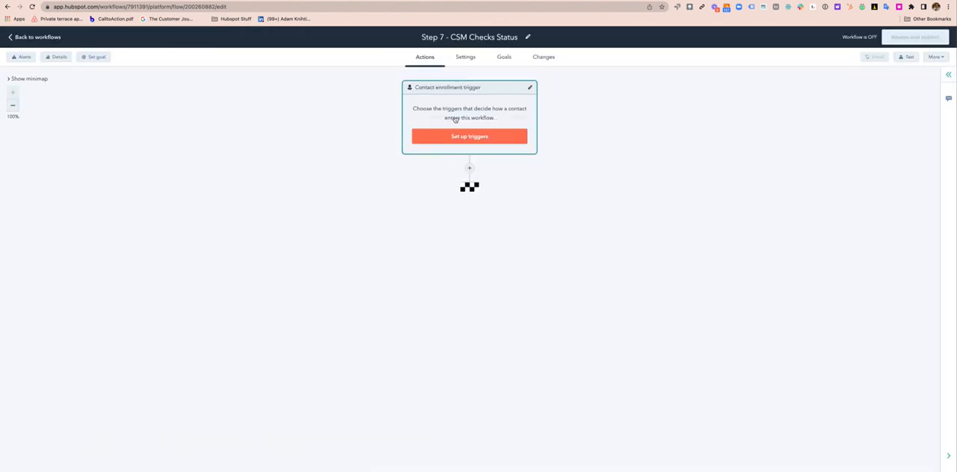
{"action": "left_click", "coordinate": [455, 118]}
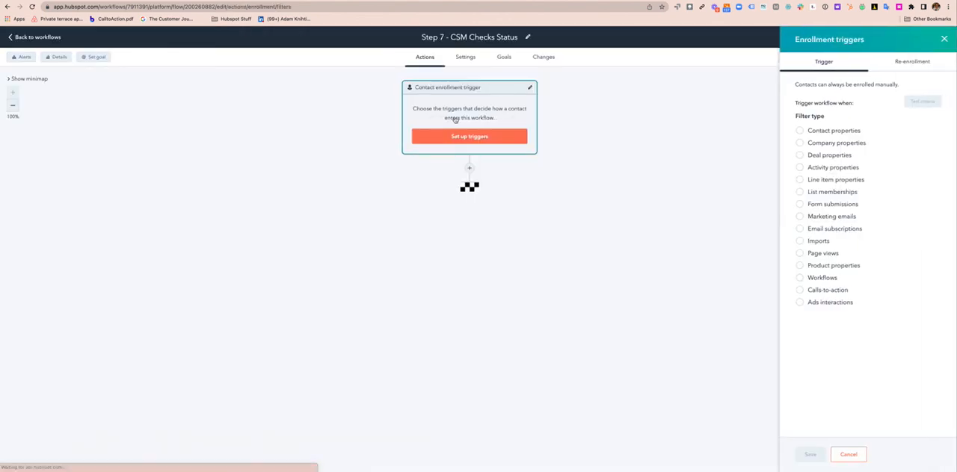
{"action": "left_click", "coordinate": [801, 156]}
{"action": "type", "text": "engage"}
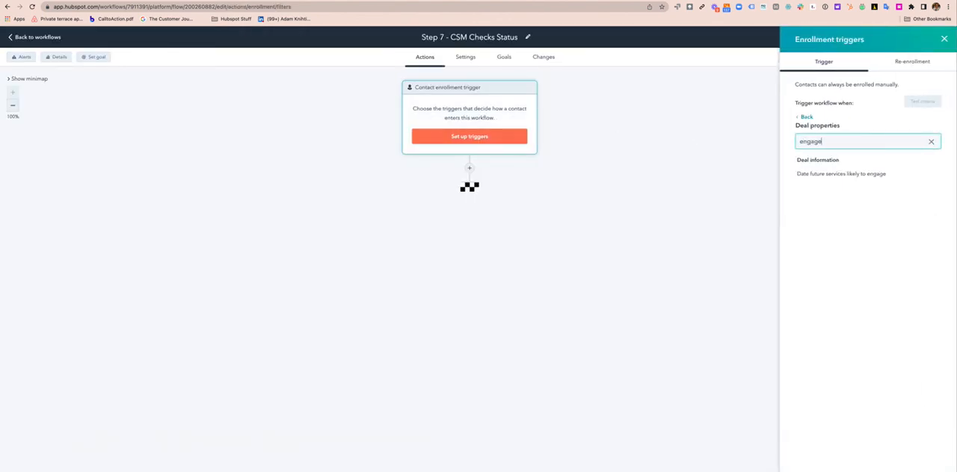
{"action": "left_click", "coordinate": [825, 176]}
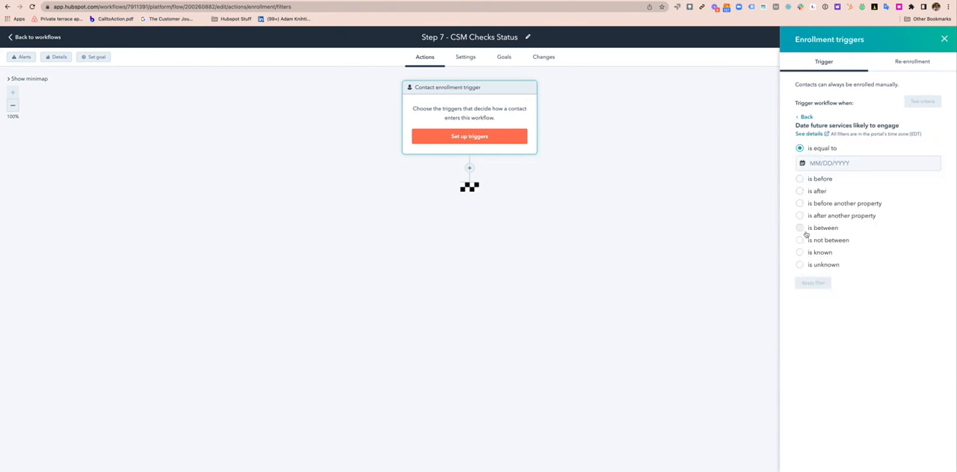
{"action": "left_click", "coordinate": [805, 118]}
{"action": "left_click", "coordinate": [800, 118]}
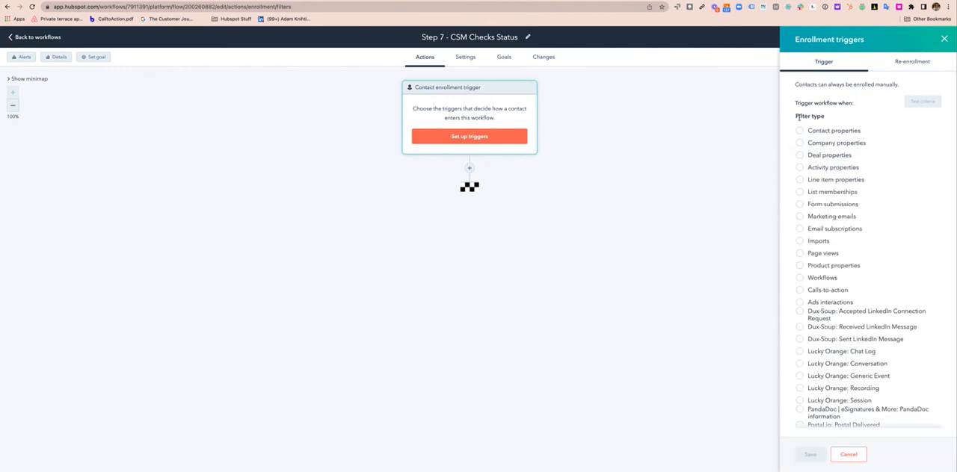
{"action": "left_click", "coordinate": [943, 40]}
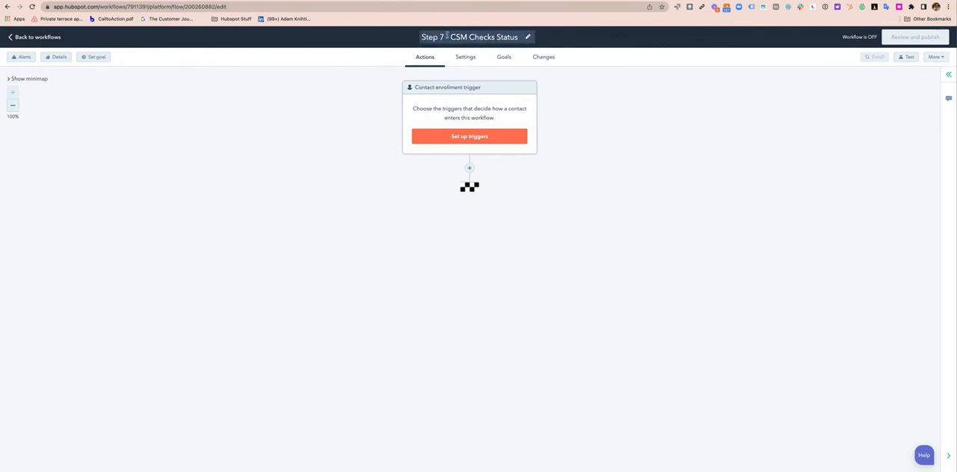
Copy the workflow's name, then delete the contact-based "Step 7 - CSM Checks Status" workflow
{"action": "left_click", "coordinate": [462, 40]}
{"action": "key", "text": "ctrl+c"}
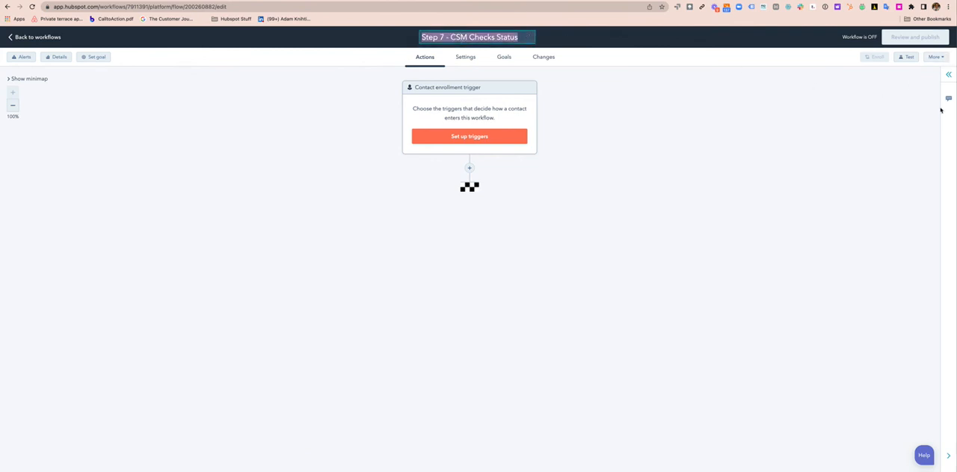
{"action": "left_click", "coordinate": [934, 57]}
{"action": "left_click", "coordinate": [891, 135]}
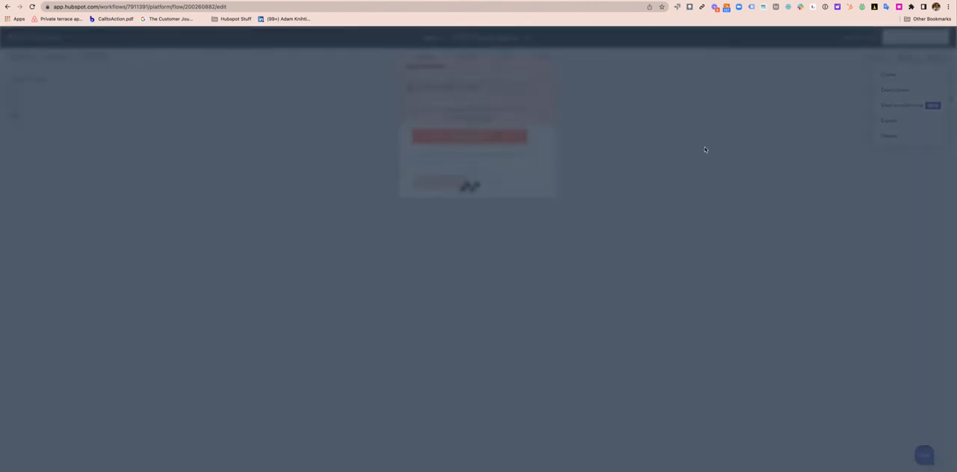
{"action": "left_click", "coordinate": [417, 187]}
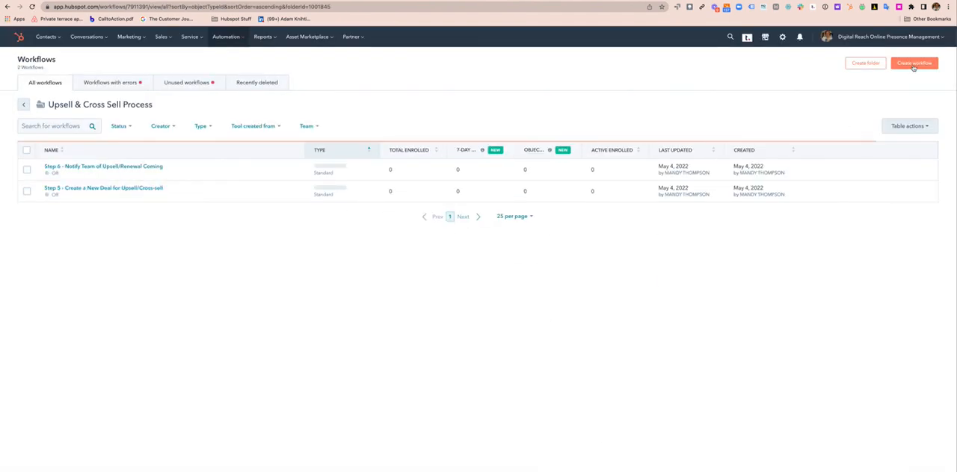
Create a blank company-based workflow, reusing the copied name "Step 7 - CSM Checks Status"
{"action": "left_click", "coordinate": [912, 65]}
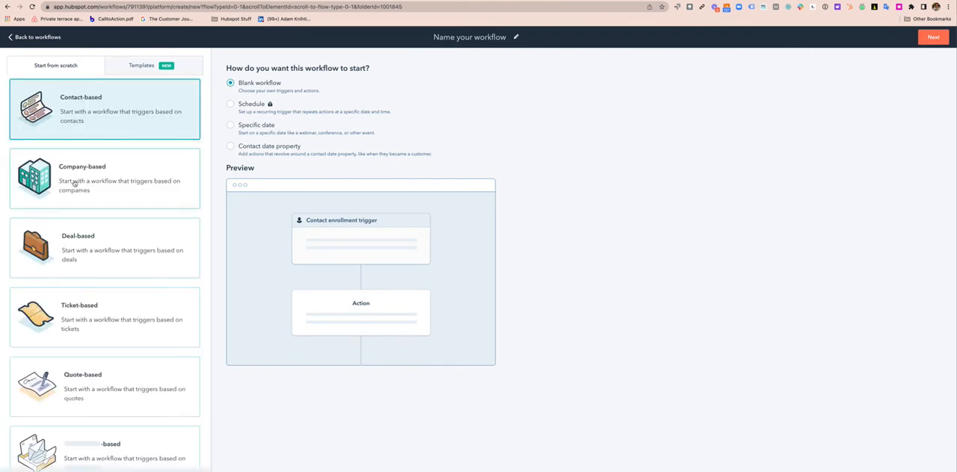
{"action": "left_click", "coordinate": [74, 184]}
{"action": "left_click", "coordinate": [450, 37]}
{"action": "key", "text": "ctrl+v"}
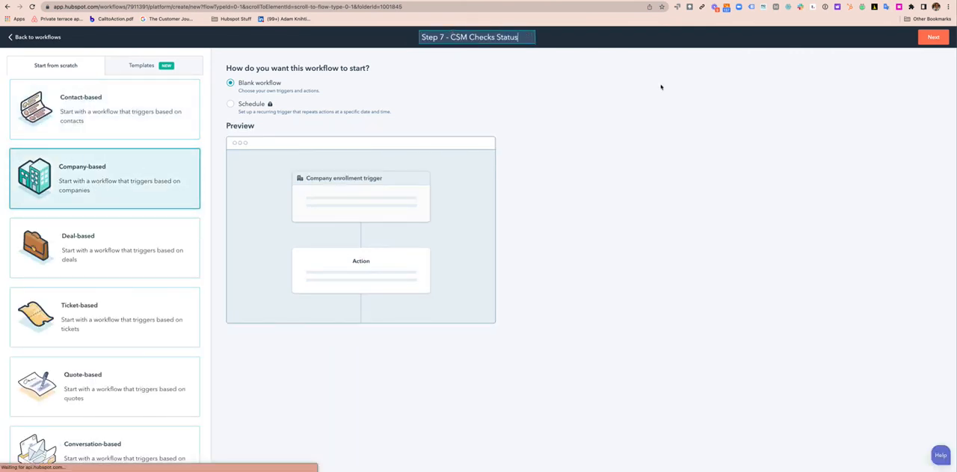
{"action": "left_click", "coordinate": [934, 37]}
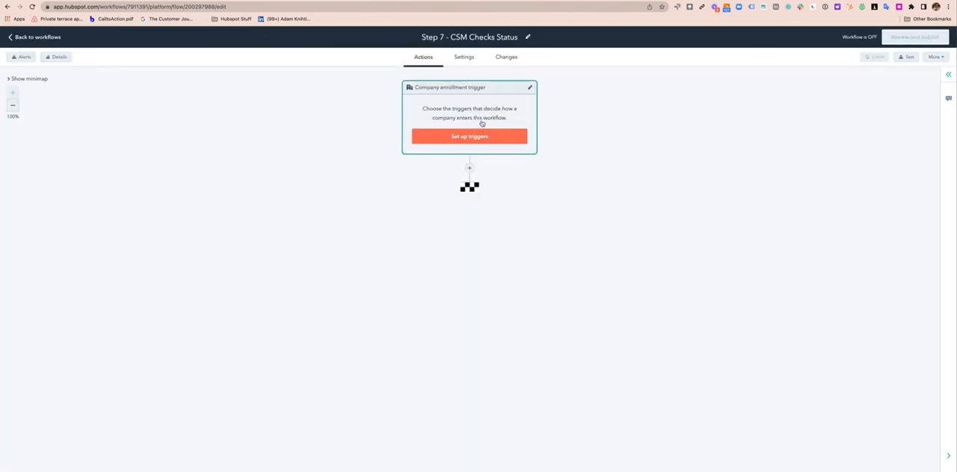
Start the company enrollment trigger with the HubSpot Account property "Date future services likely to engage"
{"action": "left_click", "coordinate": [482, 123]}
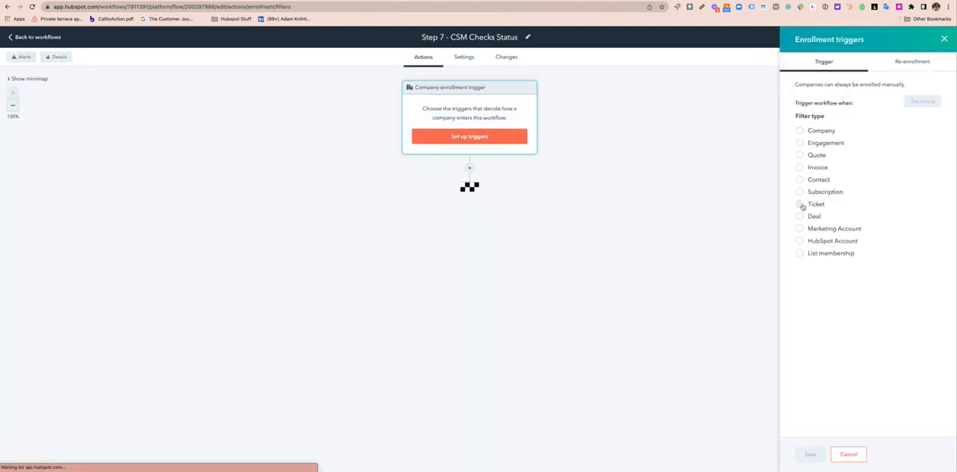
{"action": "left_click", "coordinate": [802, 242]}
{"action": "type", "text": "eng"}
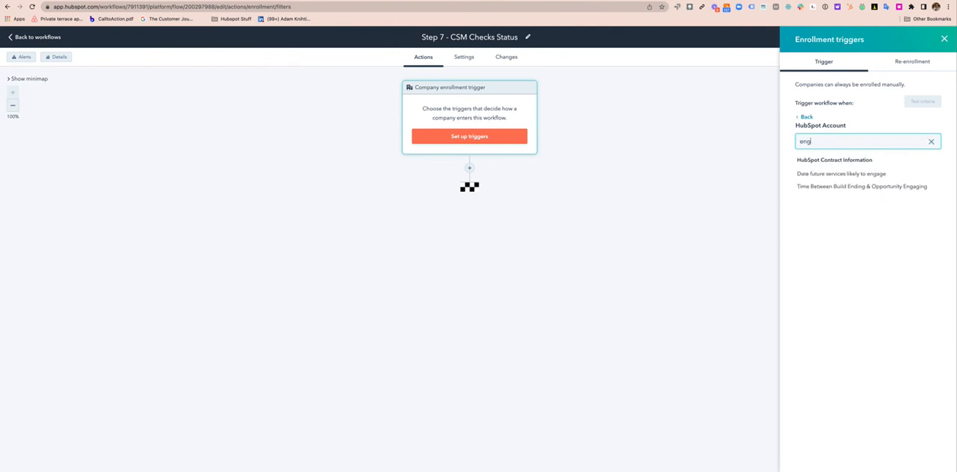
{"action": "type", "text": "age"}
{"action": "left_click", "coordinate": [849, 175]}
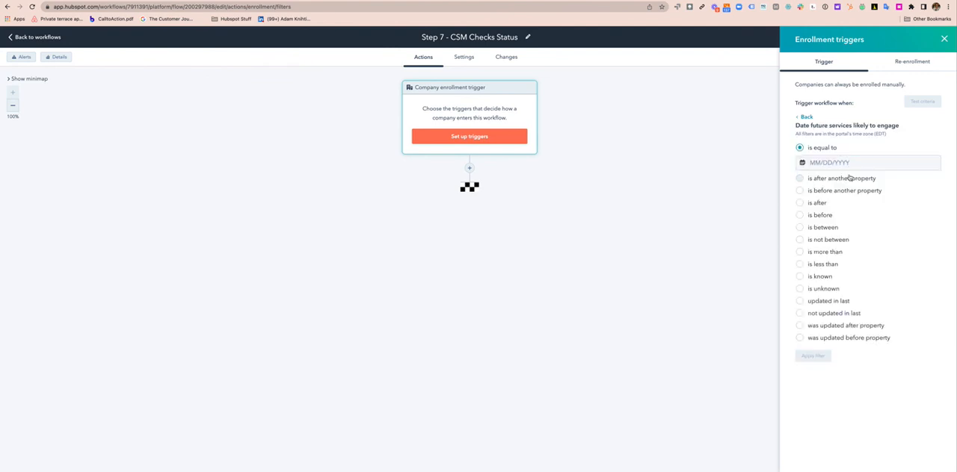
Set the trigger's date condition to less than 30 days from now, apply the filter and save the trigger
{"action": "left_click", "coordinate": [802, 252]}
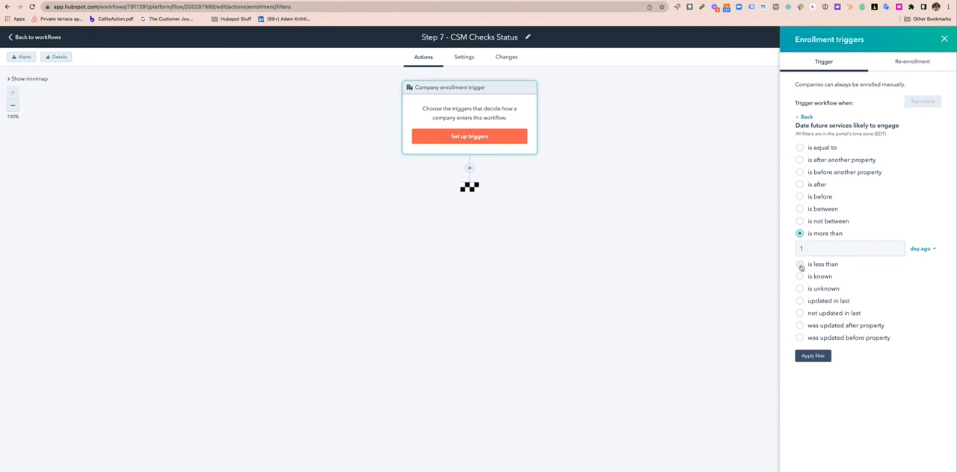
{"action": "left_click", "coordinate": [800, 264]}
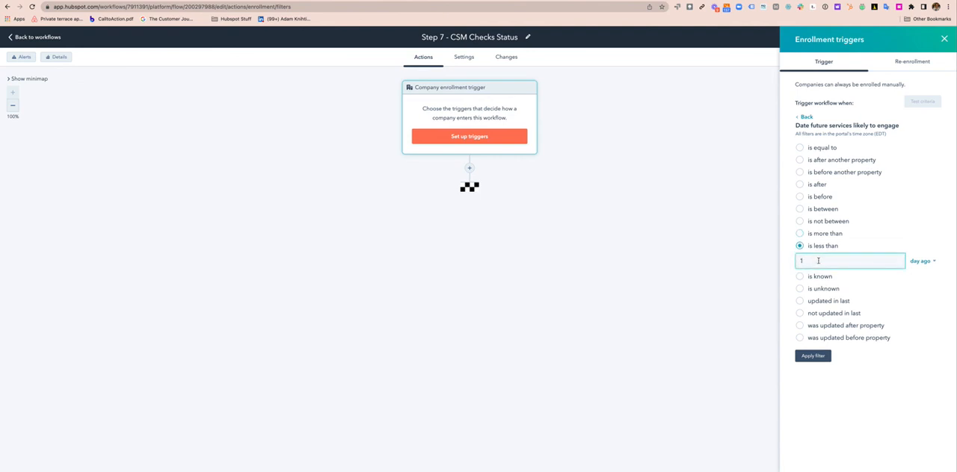
{"action": "key", "text": "BackSpace"}
{"action": "type", "text": "60"}
{"action": "key", "text": "BackSpace"}
{"action": "key", "text": "BackSpace"}
{"action": "type", "text": "30"}
{"action": "left_click", "coordinate": [921, 263]}
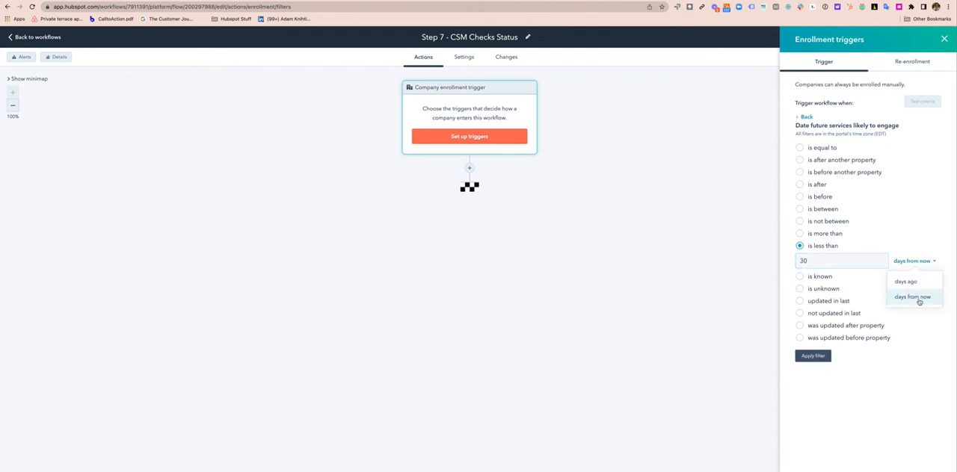
{"action": "left_click", "coordinate": [919, 299]}
{"action": "left_click", "coordinate": [813, 357]}
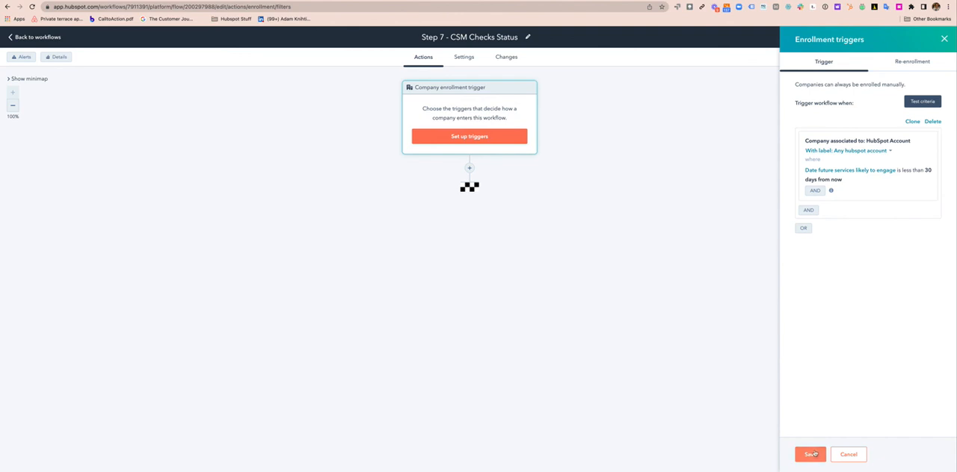
{"action": "left_click", "coordinate": [812, 455]}
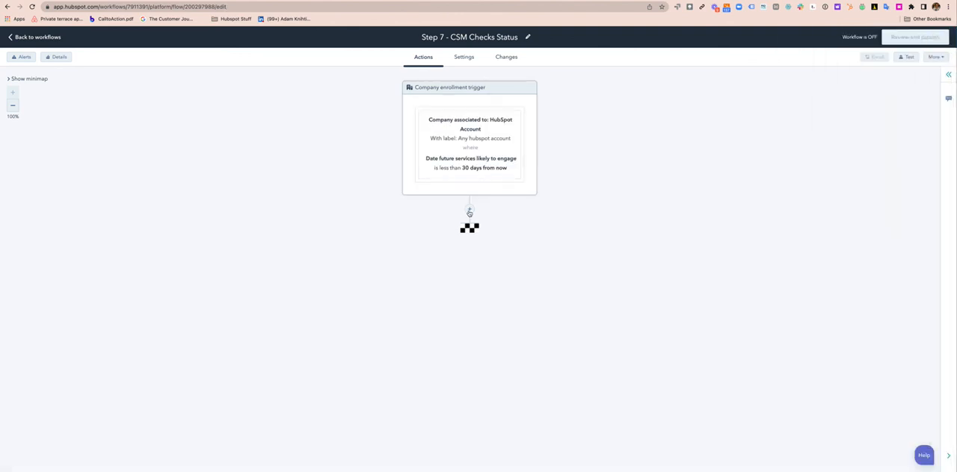
Add a Create task action titled "Review Tickets and Comms for Account Health Check -" followed by the primary company's Company name token
{"action": "scroll", "coordinate": [834, 345], "scroll_direction": "down", "scroll_amount": 5}
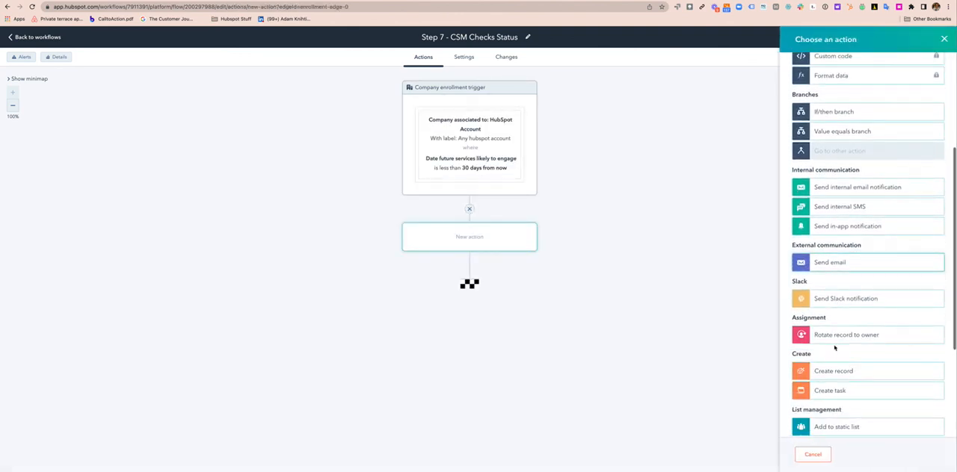
{"action": "left_click", "coordinate": [832, 393]}
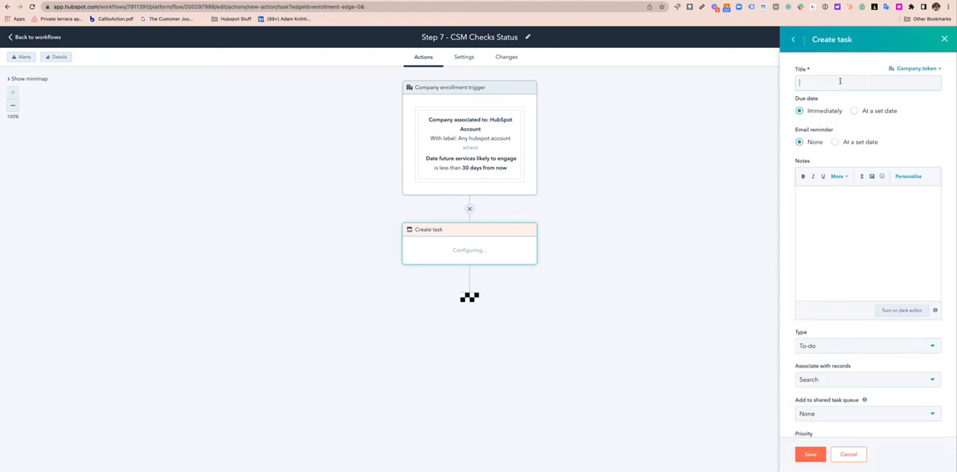
{"action": "left_click", "coordinate": [839, 81]}
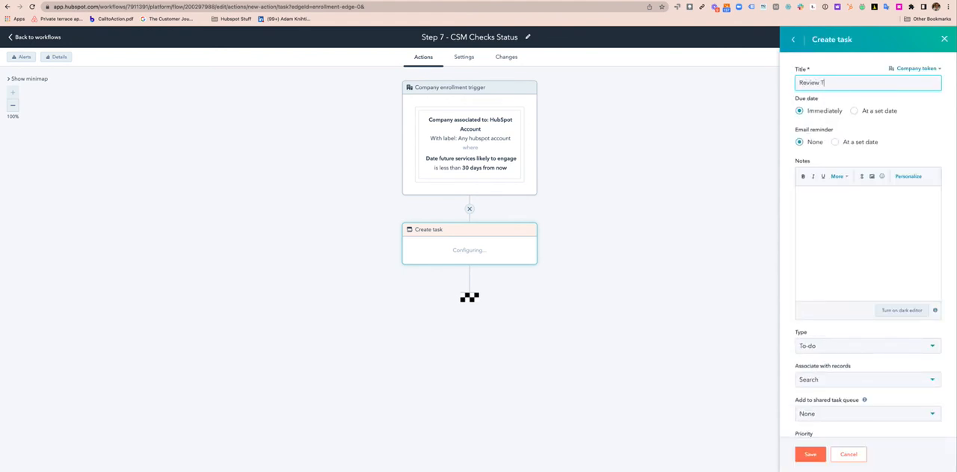
{"action": "type", "text": "Review Tickets and Comms for Account Health Check -"}
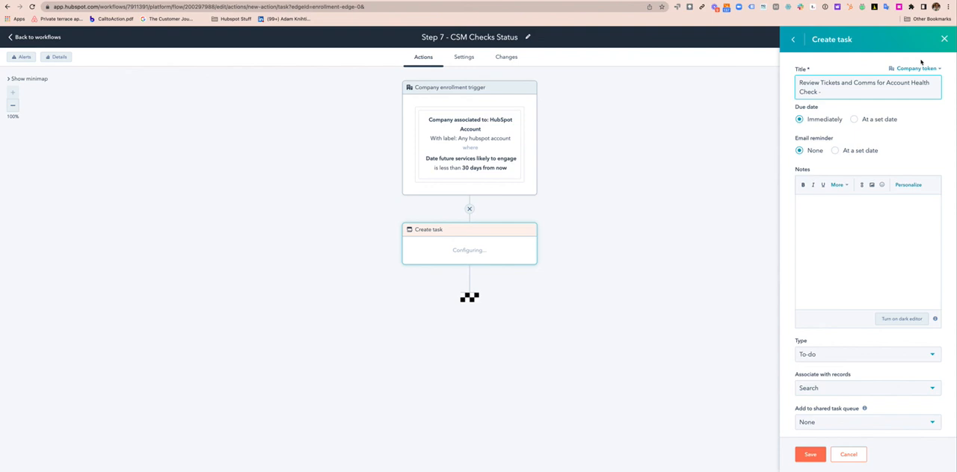
{"action": "left_click", "coordinate": [916, 68]}
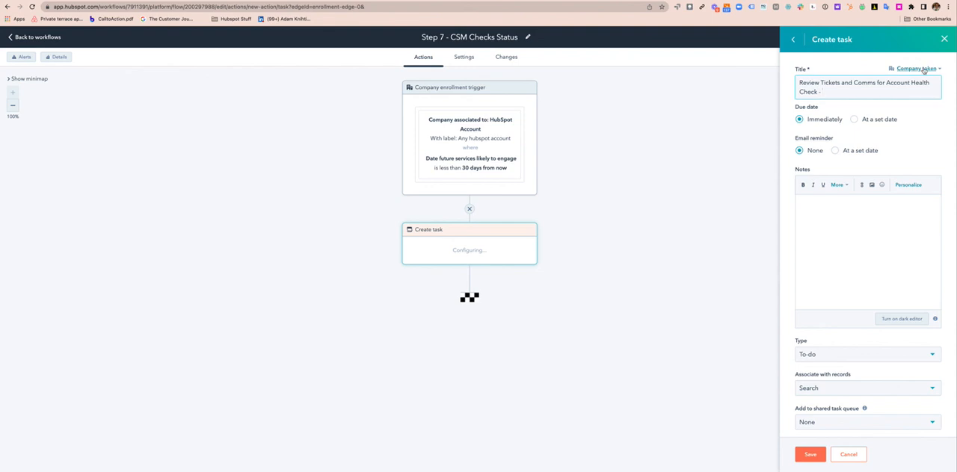
{"action": "type", "text": "name"}
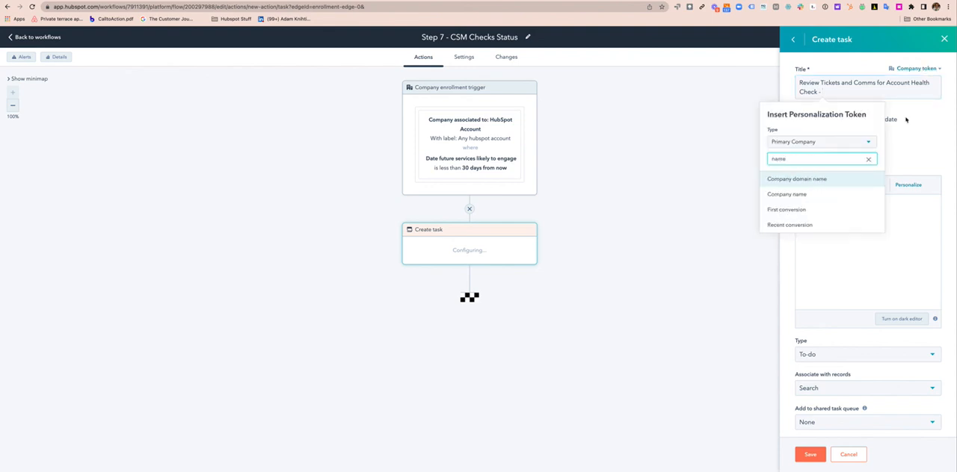
{"action": "left_click", "coordinate": [830, 194]}
Enter the task note "Please review the account and engage with the client accordingly to ensure client satisfaction and to check in on tool usage, etc."
{"action": "left_click", "coordinate": [827, 211]}
{"action": "type", "text": "Please"}
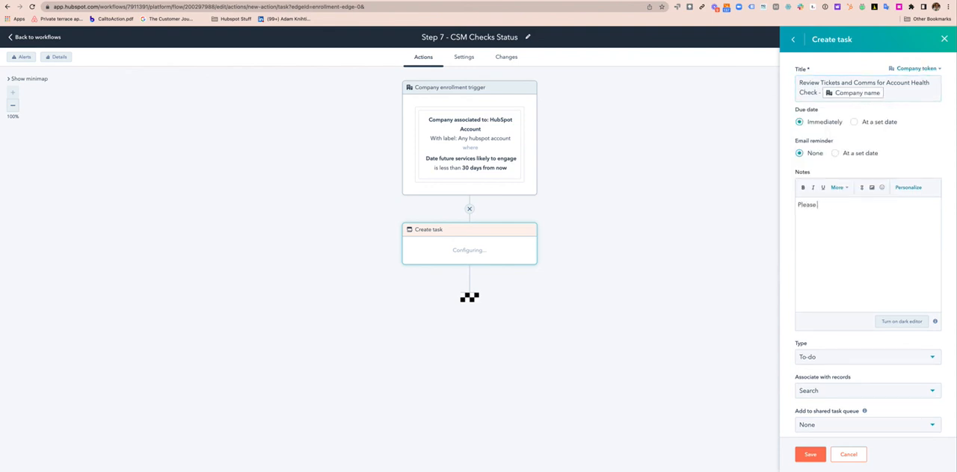
{"action": "type", "text": " review the account and engage with the client o"}
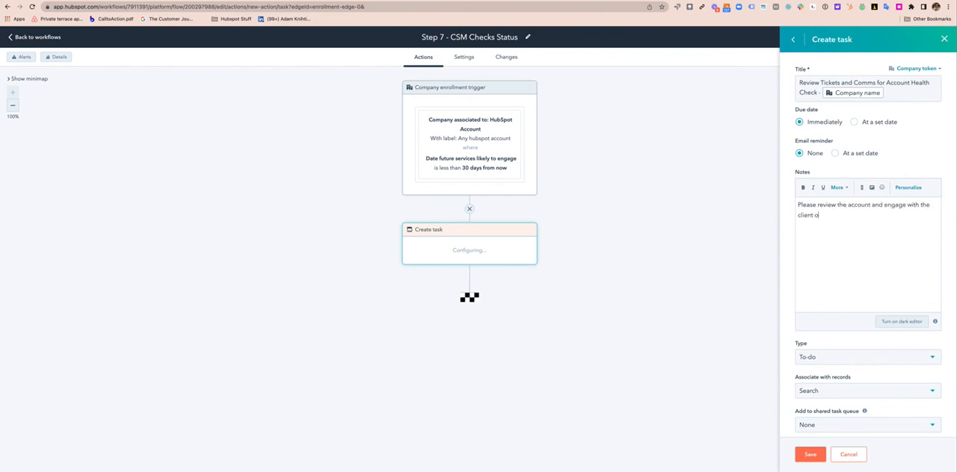
{"action": "key", "text": "BackSpace"}
{"action": "type", "text": "accordingly to ensure client satisfaction a"}
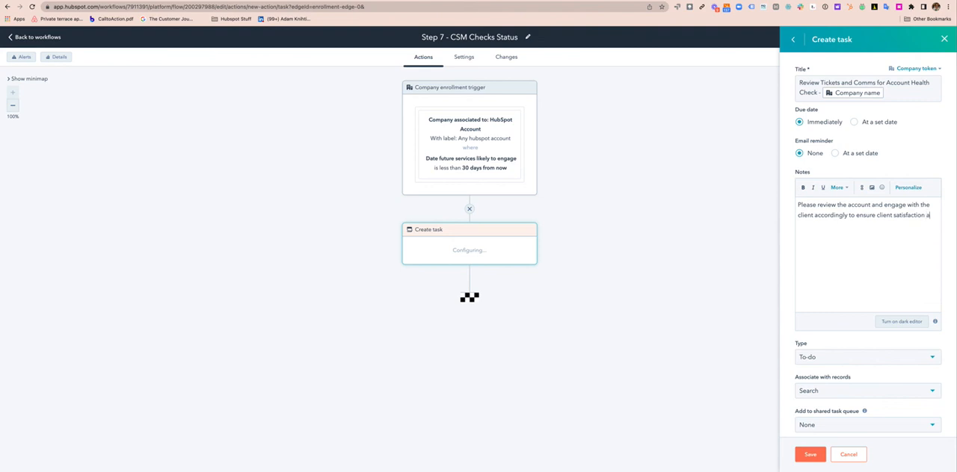
{"action": "type", "text": "nd to check in on tool usage, etc."}
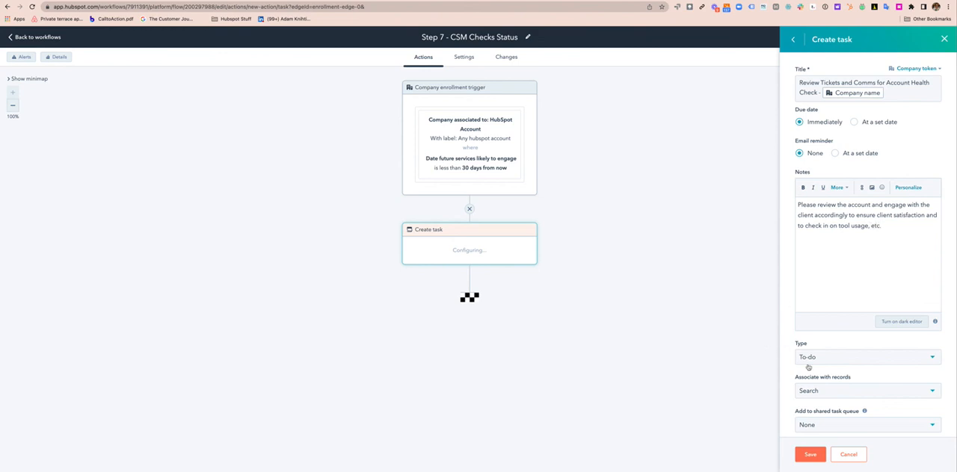
Associate the task with all associated deal records
{"action": "scroll", "coordinate": [845, 373], "scroll_direction": "down", "scroll_amount": 2}
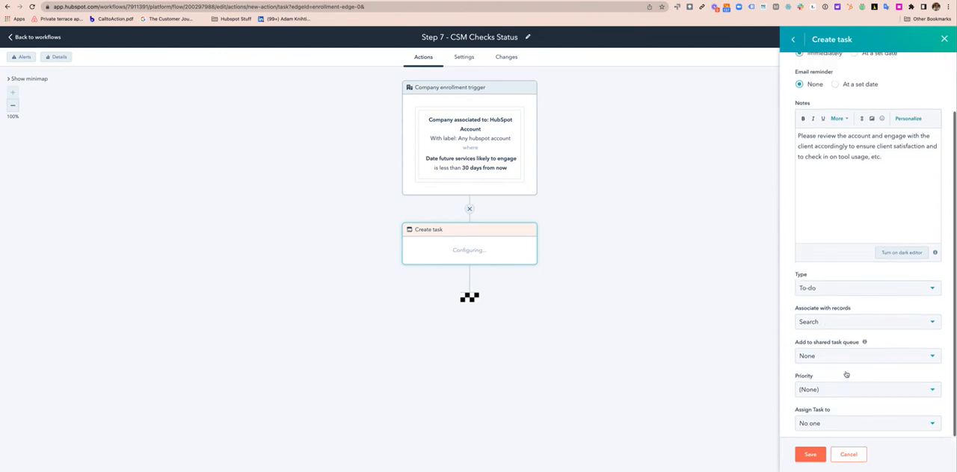
{"action": "left_click", "coordinate": [840, 324]}
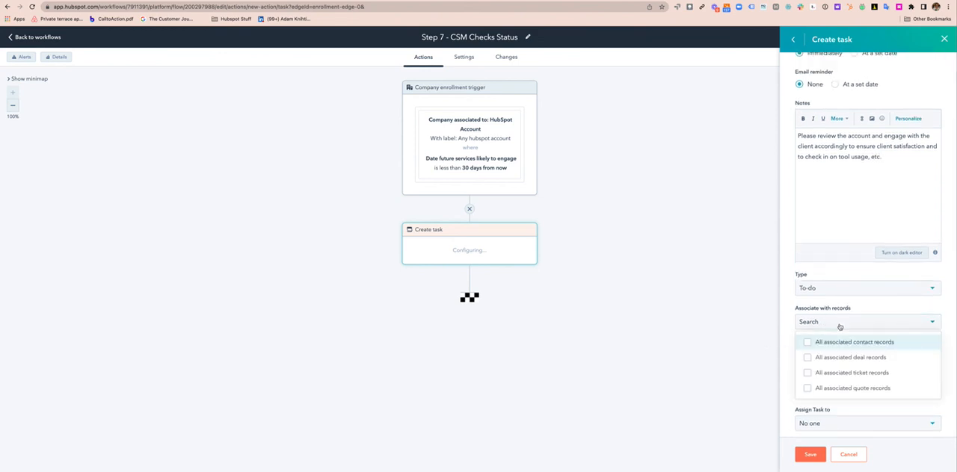
{"action": "left_click", "coordinate": [809, 359]}
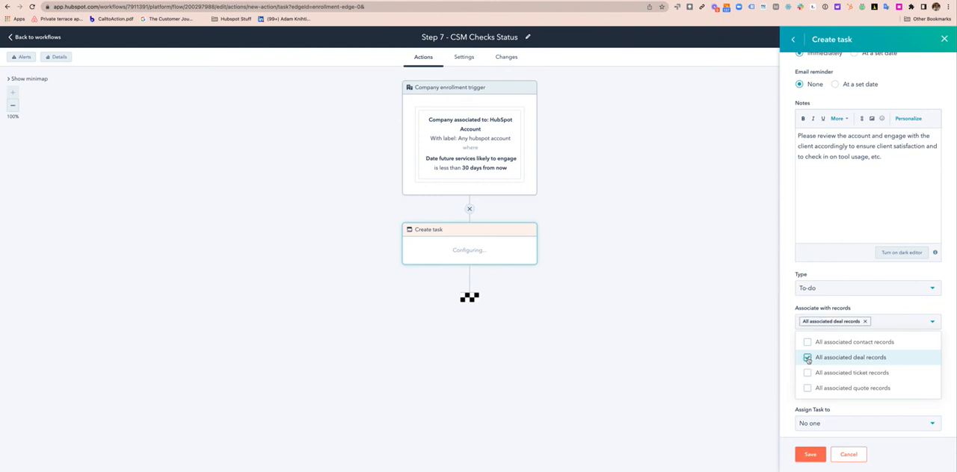
{"action": "left_click", "coordinate": [789, 365]}
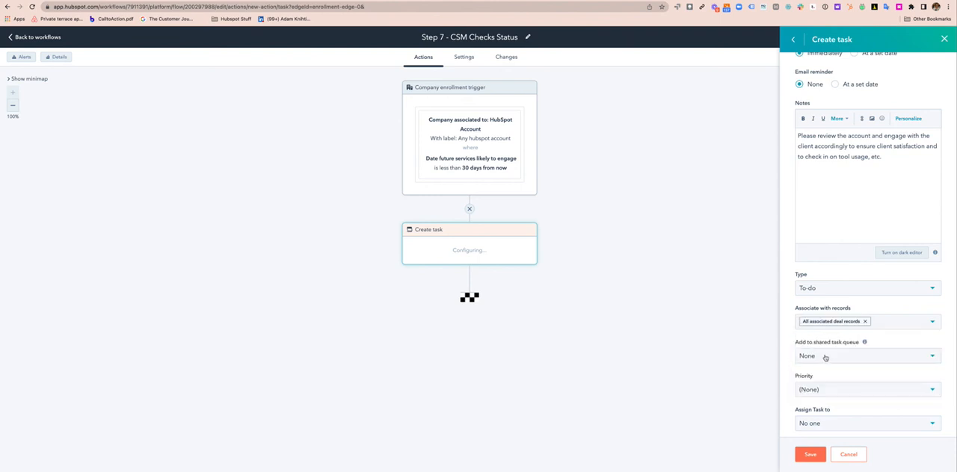
Assign the task to a specific user, choosing the responsible team member as owner, and save the action
{"action": "left_click", "coordinate": [831, 423]}
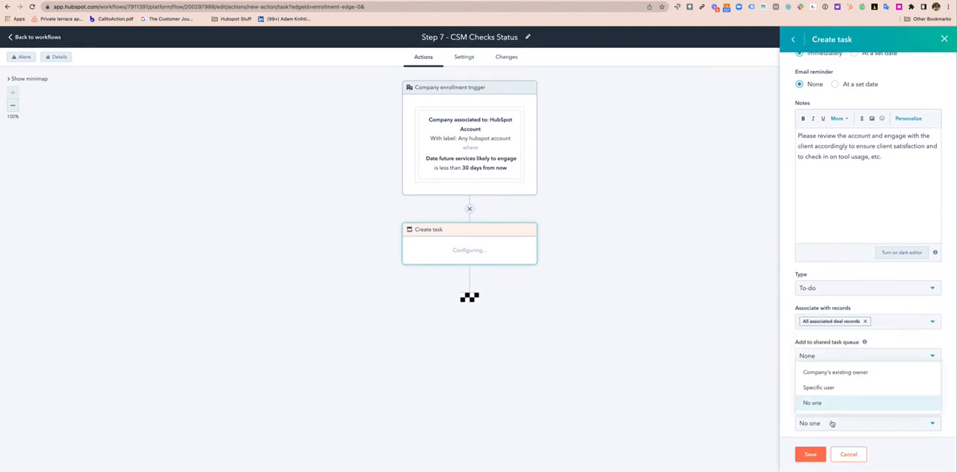
{"action": "left_click", "coordinate": [832, 390]}
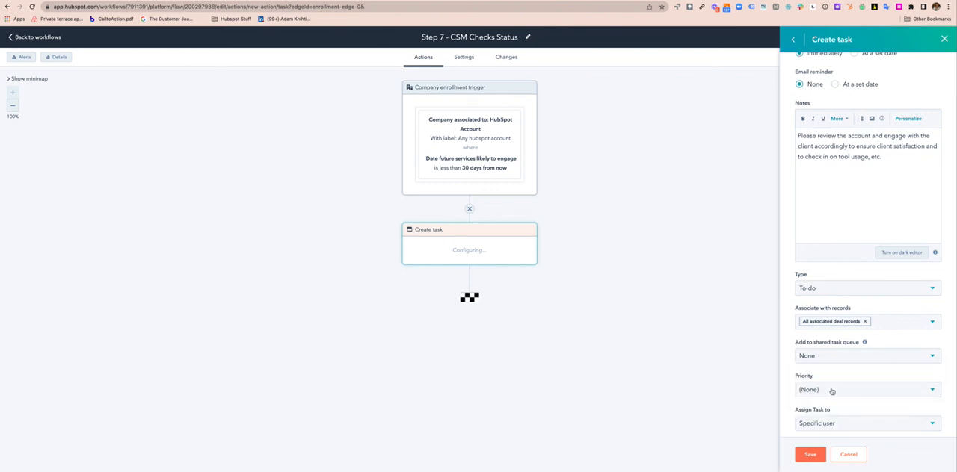
{"action": "scroll", "coordinate": [842, 388], "scroll_direction": "down", "scroll_amount": 1}
{"action": "left_click", "coordinate": [829, 421]}
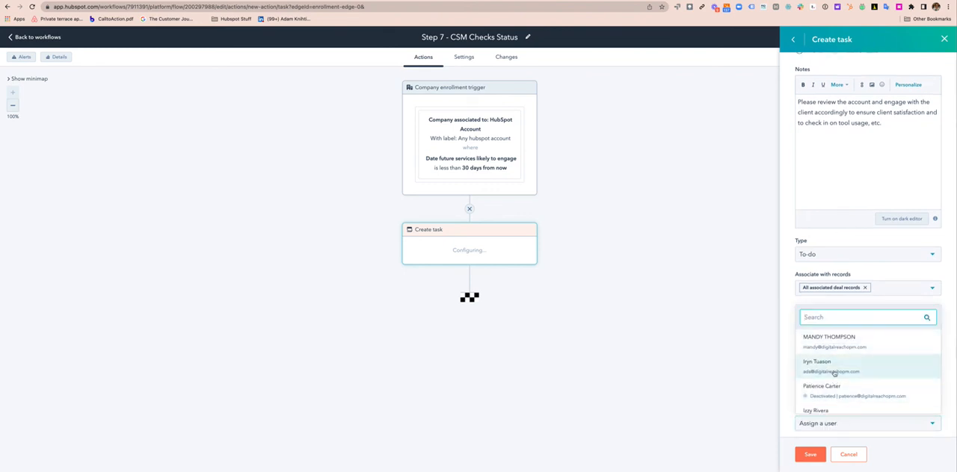
{"action": "type", "text": "norie"}
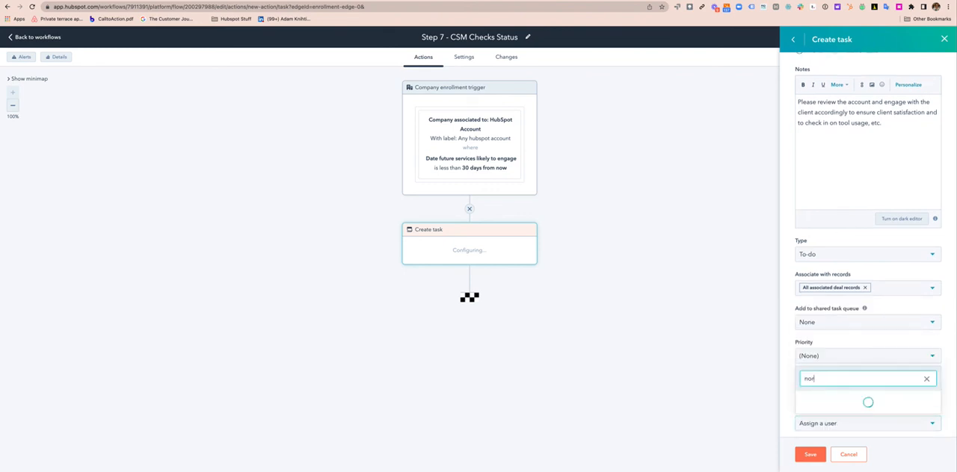
{"action": "left_click", "coordinate": [823, 407]}
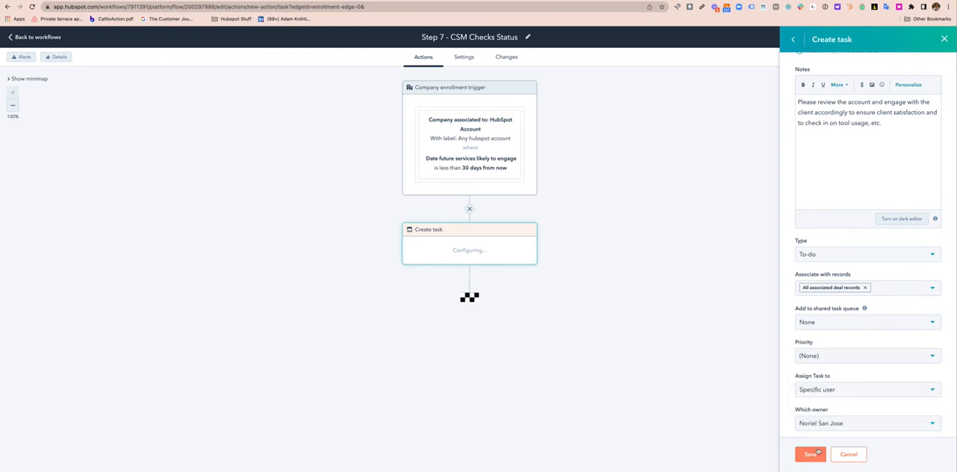
{"action": "left_click", "coordinate": [815, 455]}
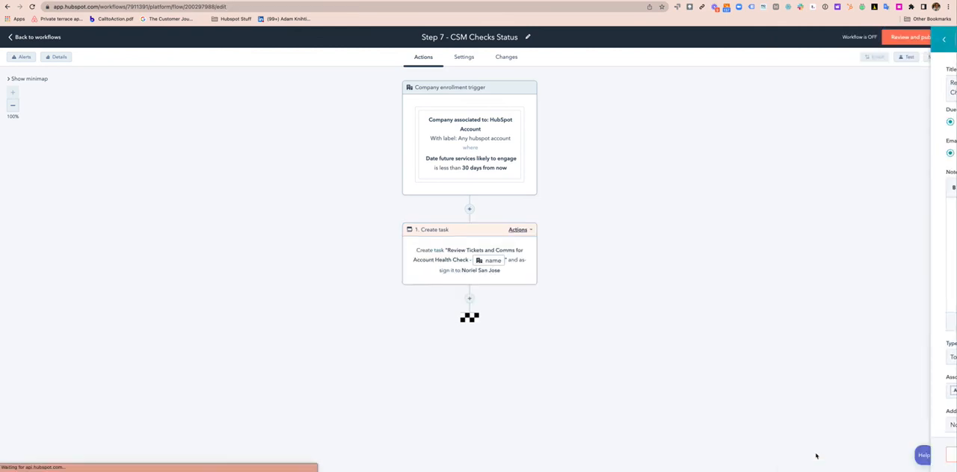
Add a Send Slack notification action after the Create task action, choosing the task's assigned team member as the recipient
{"action": "left_click", "coordinate": [469, 308]}
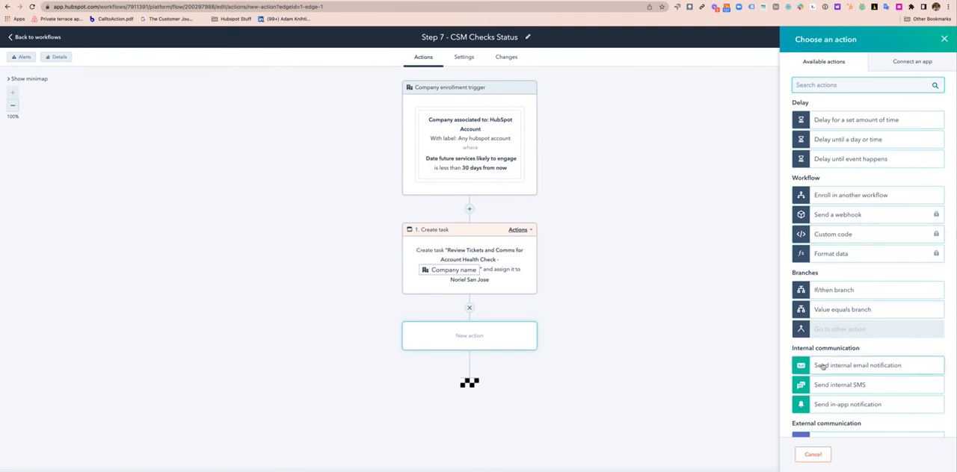
{"action": "scroll", "coordinate": [864, 244], "scroll_direction": "down", "scroll_amount": 5}
{"action": "left_click", "coordinate": [857, 258]}
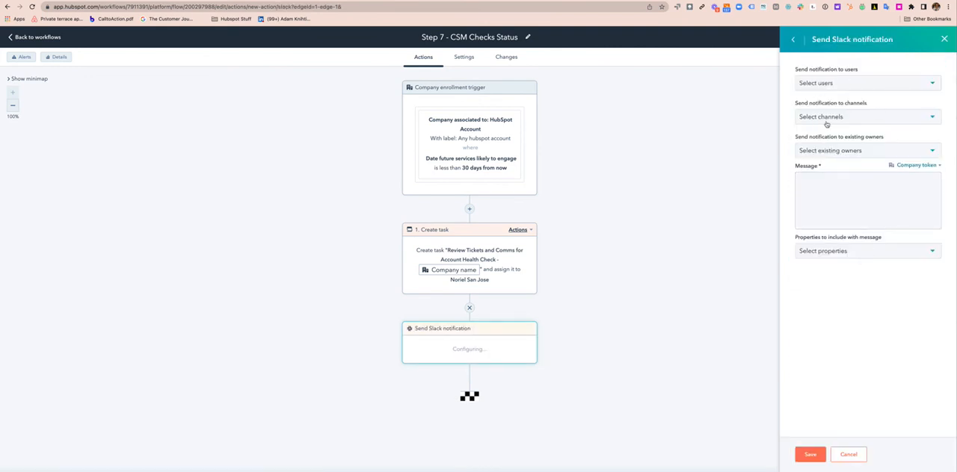
{"action": "left_click", "coordinate": [840, 86]}
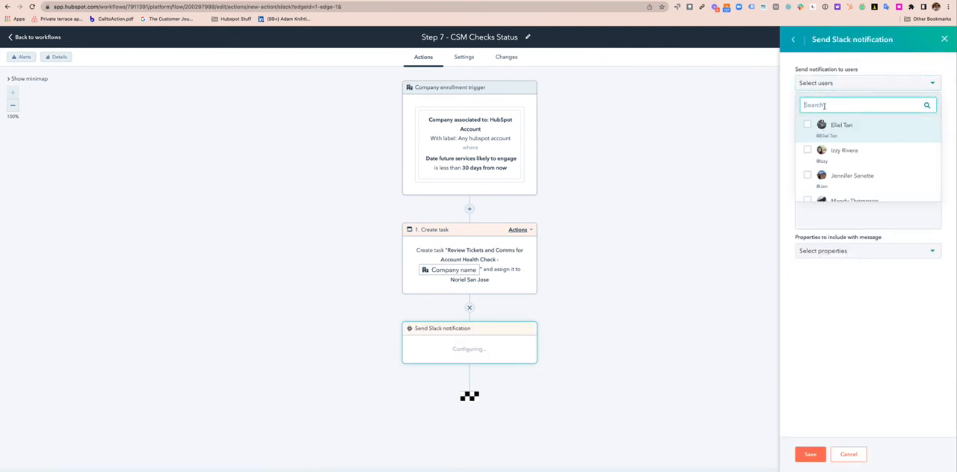
{"action": "type", "text": "noriel"}
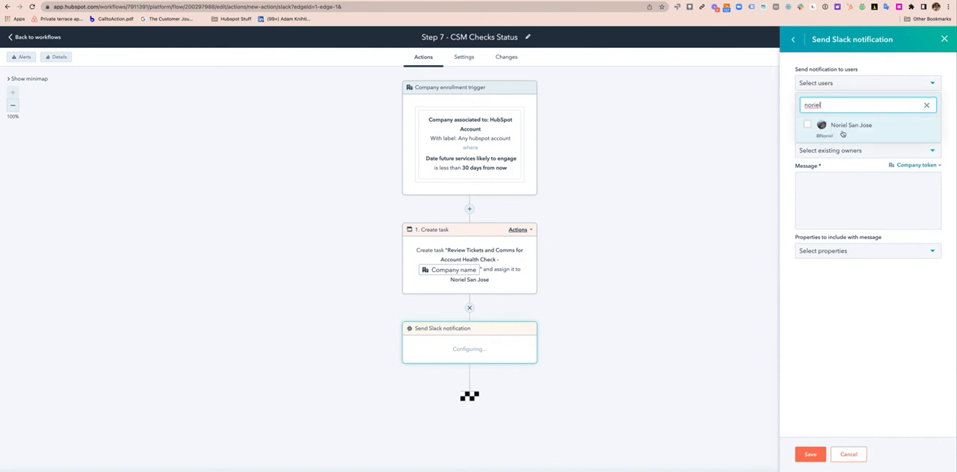
{"action": "left_click", "coordinate": [842, 134]}
{"action": "left_click", "coordinate": [835, 372]}
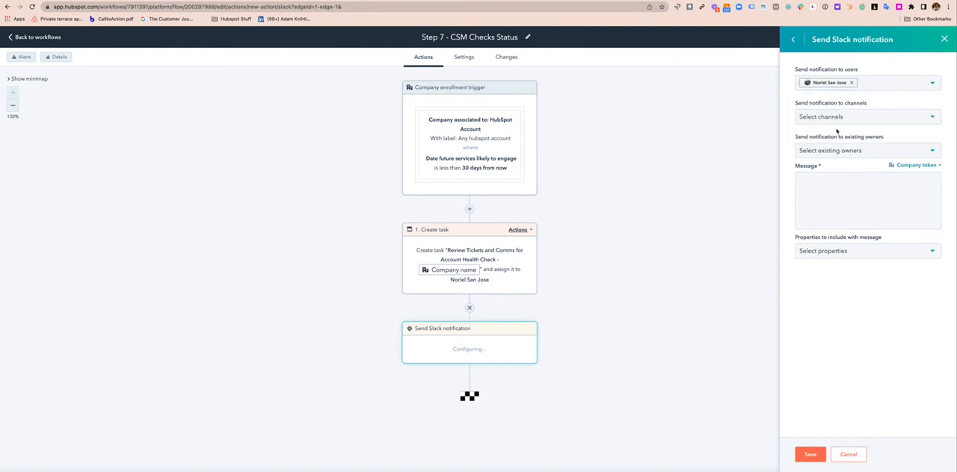
Write the Slack message "30 day pre-upgrade checkin for" followed by the primary company's Company name token, save the action, and return to the workflows list
{"action": "left_click", "coordinate": [825, 182]}
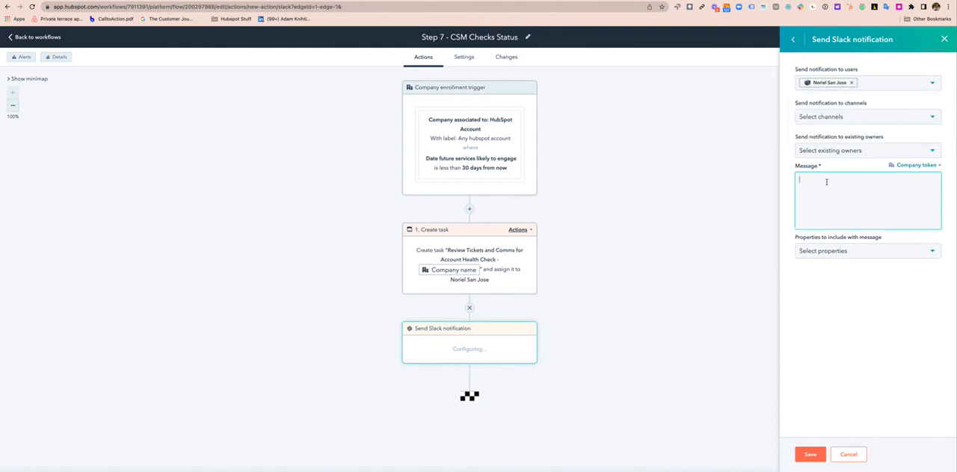
{"action": "type", "text": "Please "}
{"action": "type", "text": "30 day"}
{"action": "type", "text": " pre-upgrade che"}
{"action": "type", "text": "ckin for"}
{"action": "left_click", "coordinate": [916, 166]}
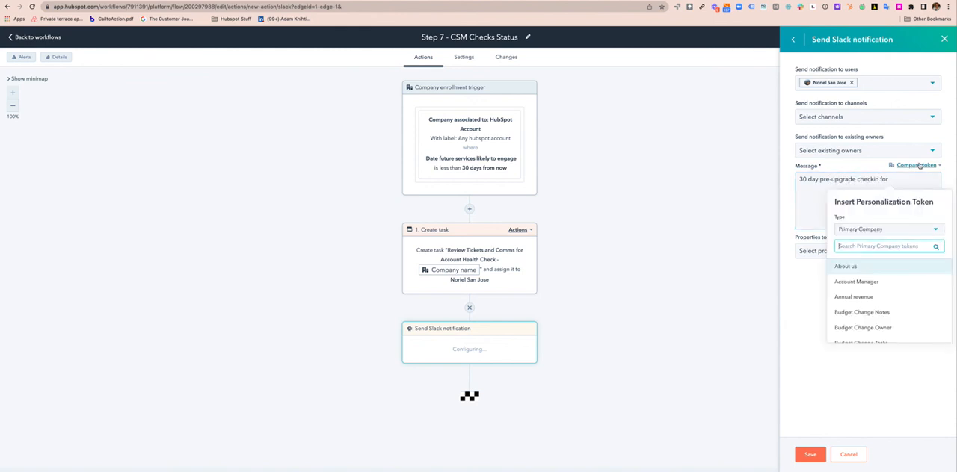
{"action": "type", "text": "name"}
{"action": "left_click", "coordinate": [874, 282]}
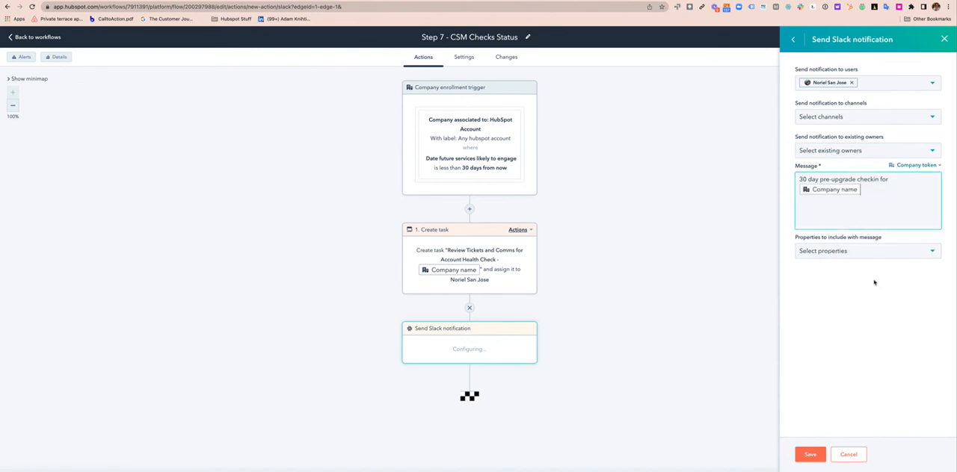
{"action": "left_click", "coordinate": [824, 455]}
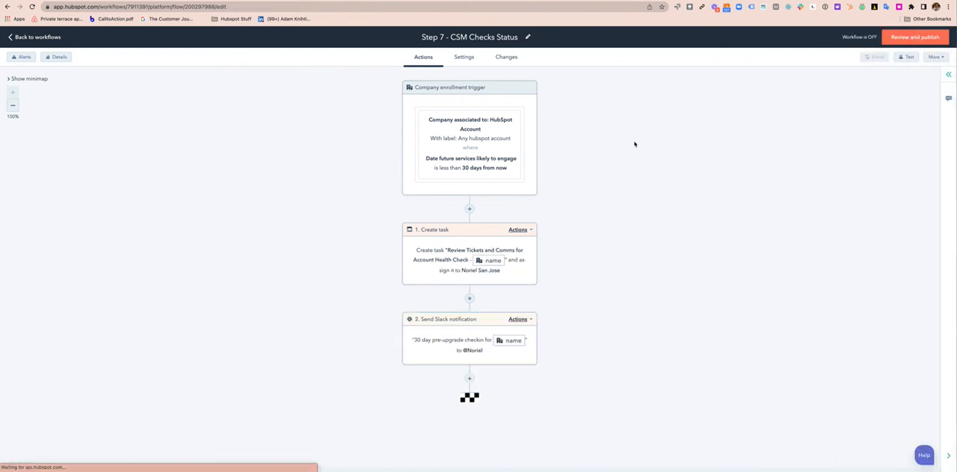
{"action": "left_click", "coordinate": [37, 38]}
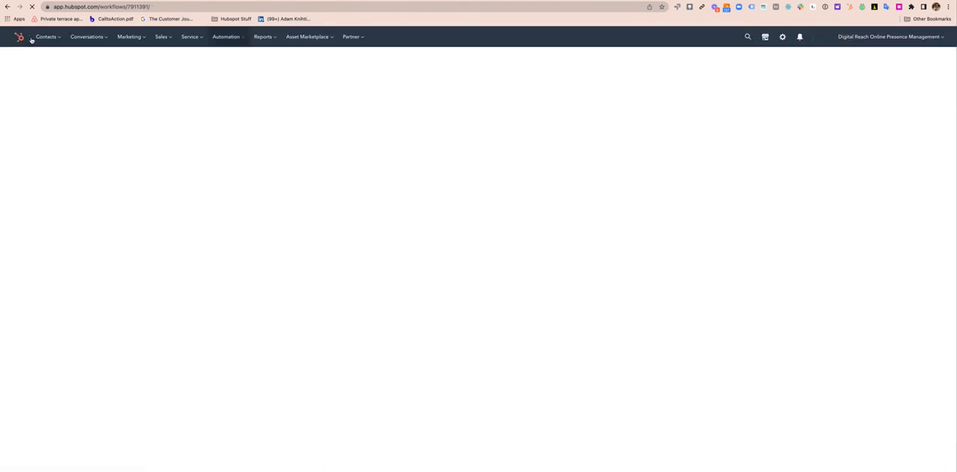